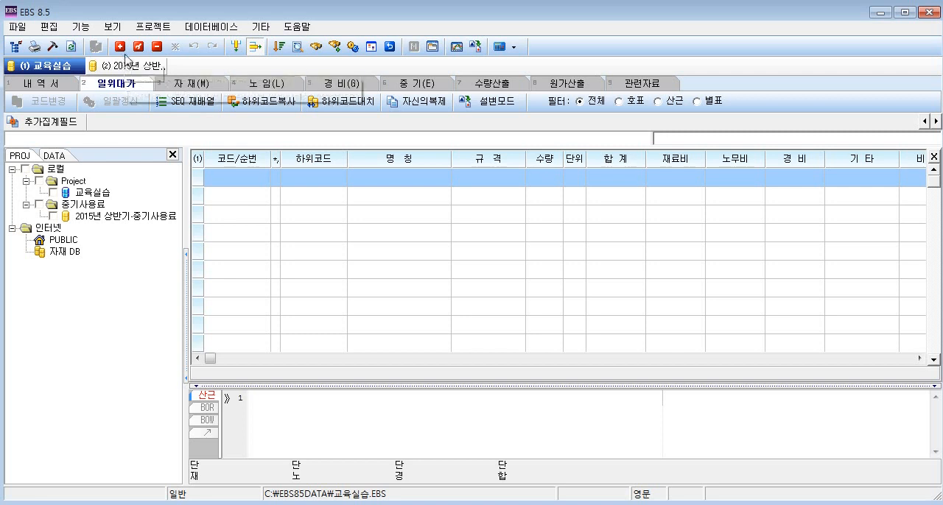
# Add a unit-price entry with code x01, name 집토, specification 토사 and unit M3, keeping the quantity at 1.
pyautogui.rightClick(242, 171)
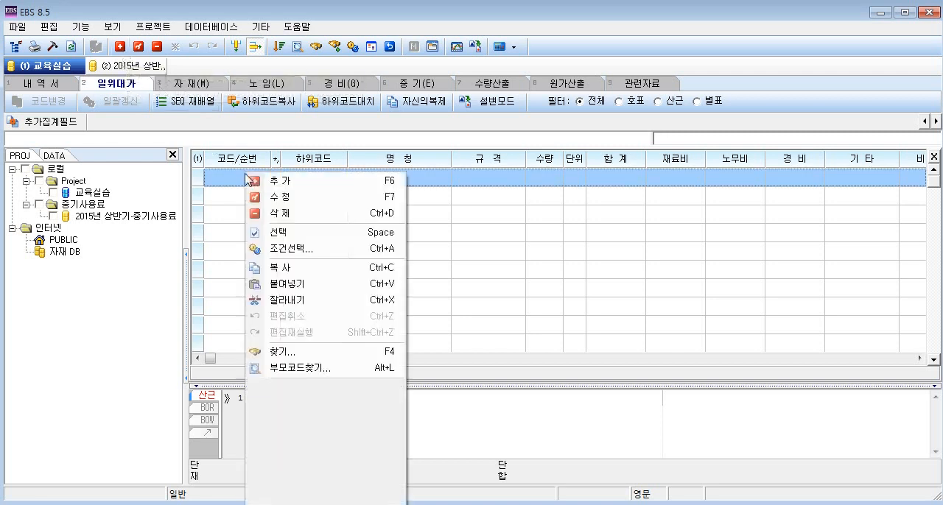
pyautogui.click(268, 184)
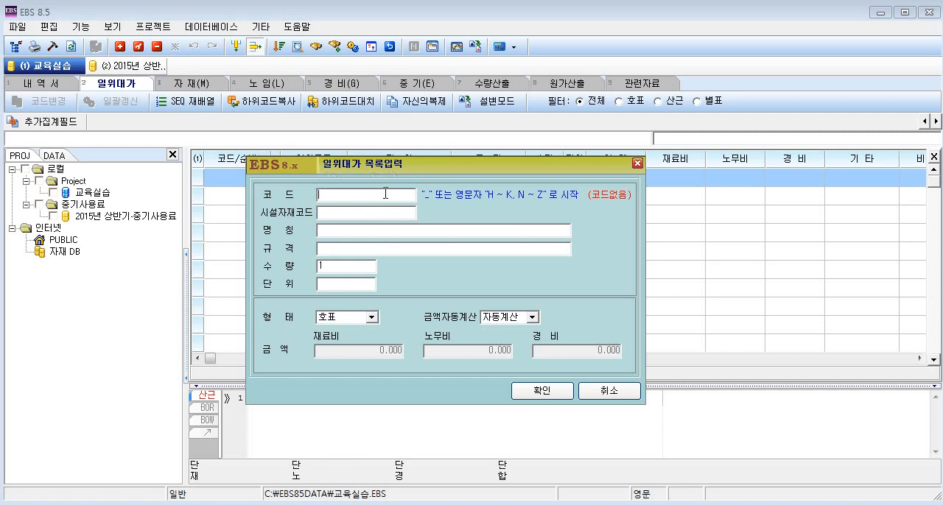
pyautogui.write('x0')
pyautogui.write('ㅆ')
pyautogui.press('BackSpace')
pyautogui.press('Hangul')
pyautogui.write('집토')
pyautogui.press('Return')
pyautogui.write('토사')
pyautogui.press('Return')
pyautogui.press('Return')
pyautogui.write('M3')
# Set the entry's form (형태) to 산근 and save the new unit-price item.
pyautogui.click(373, 318)
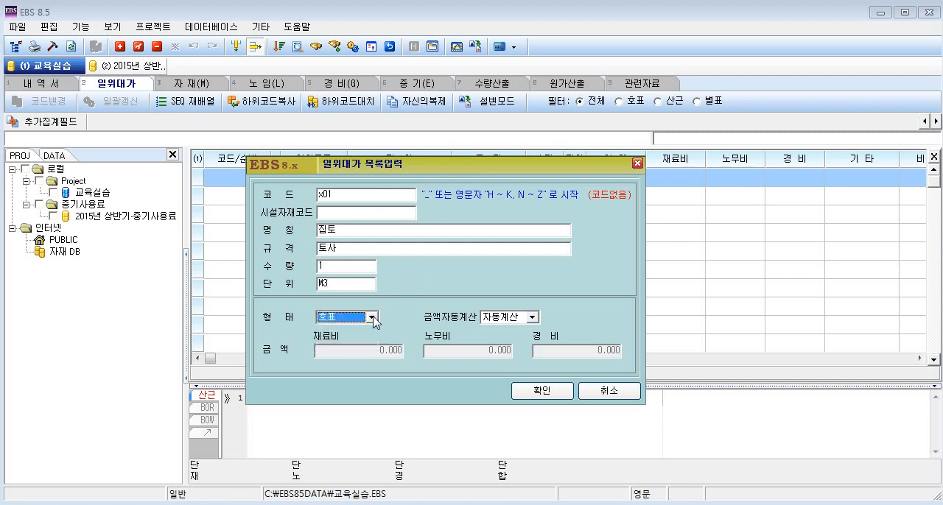
pyautogui.click(373, 318)
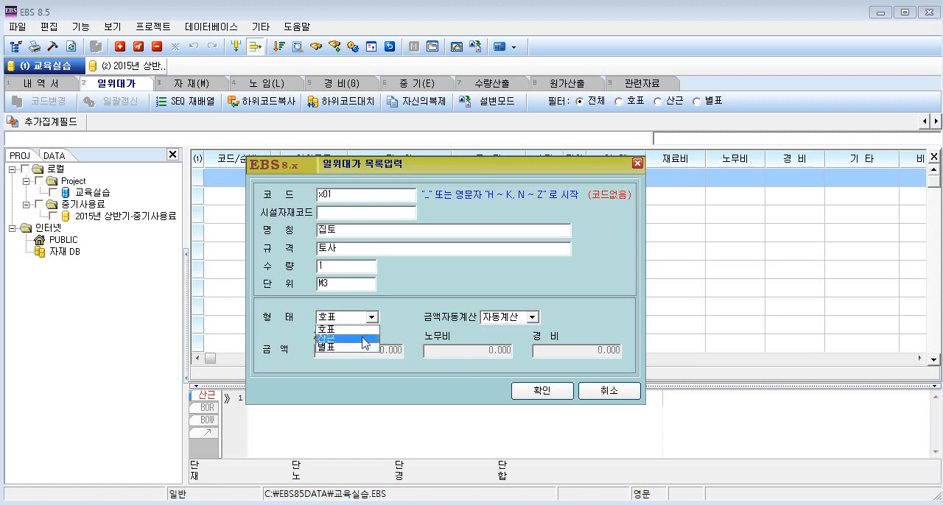
pyautogui.click(365, 340)
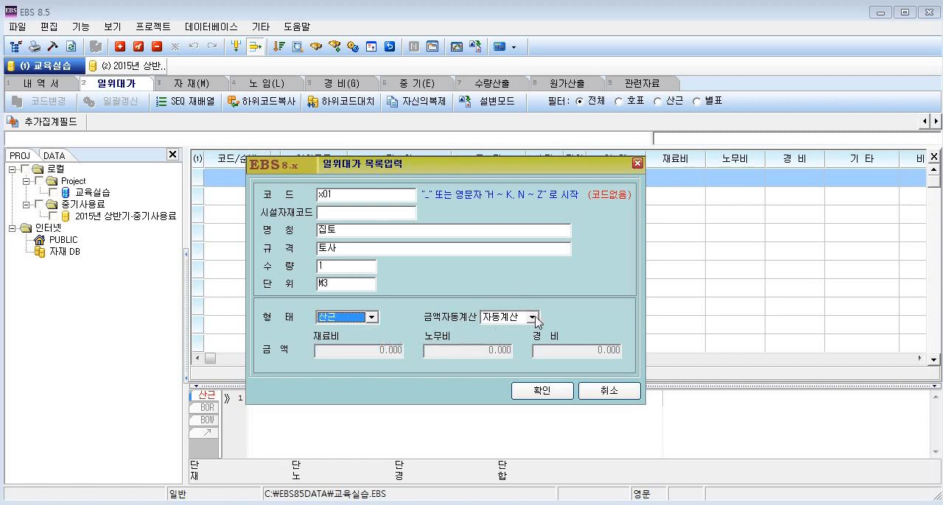
pyautogui.click(543, 392)
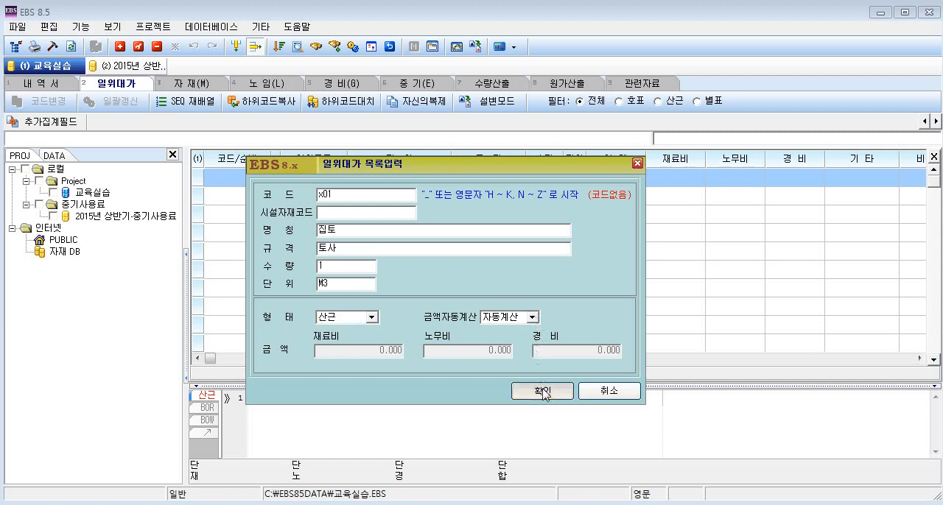
pyautogui.click(543, 393)
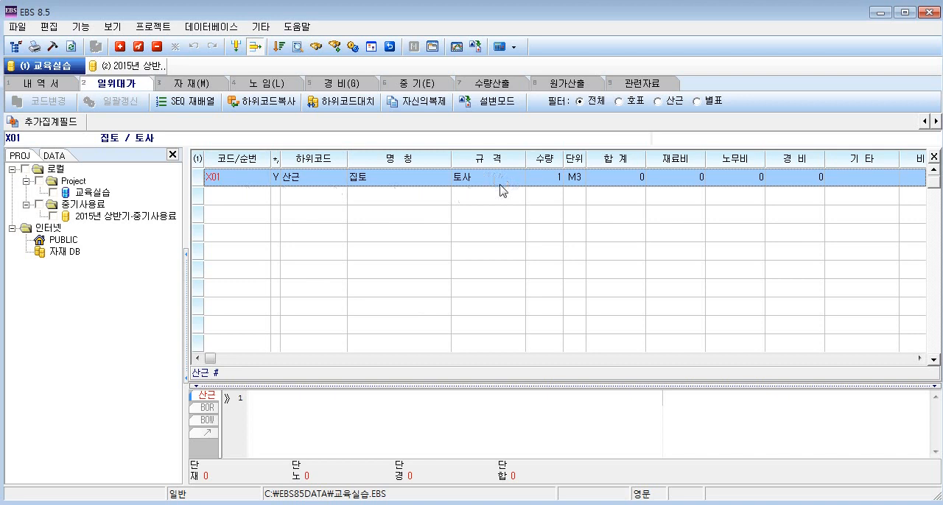
# Add a detail row under X01 with sequence number 10 and sub-code F.
pyautogui.rightClick(421, 184)
pyautogui.click(452, 184)
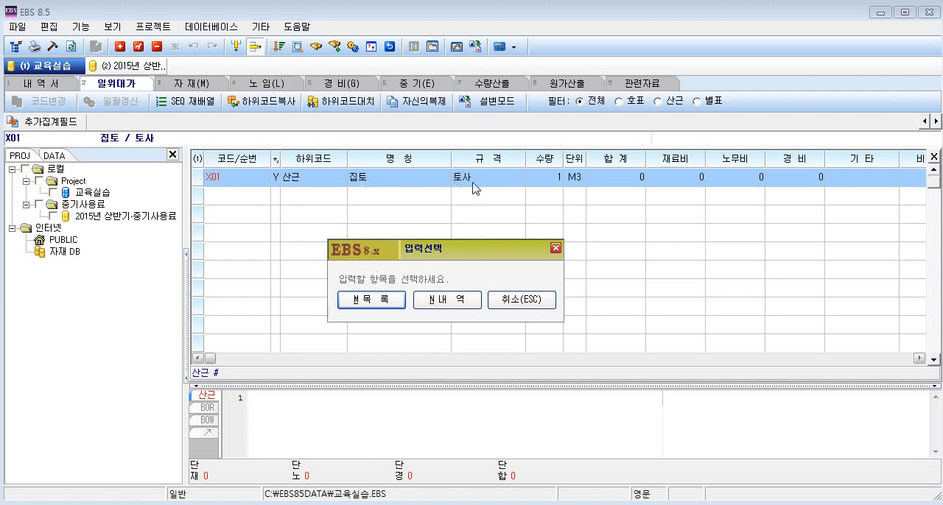
pyautogui.click(447, 300)
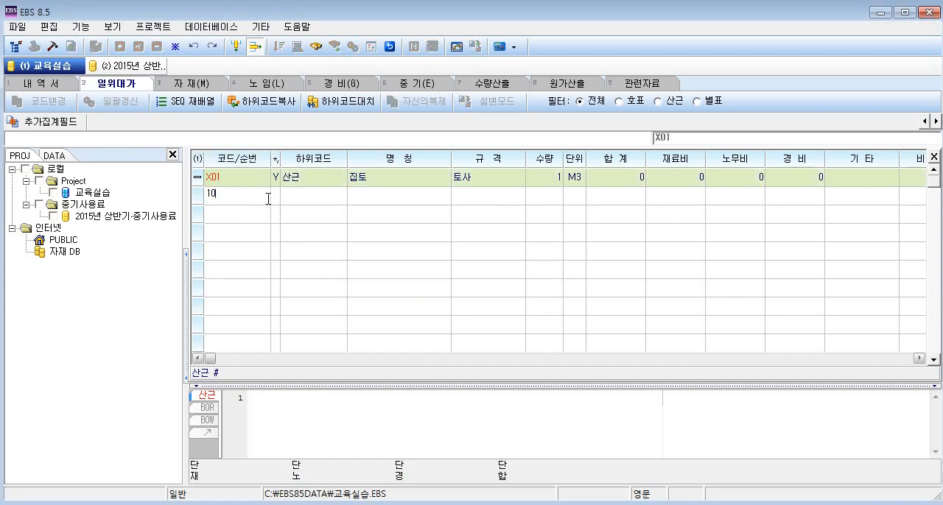
pyautogui.press('Return')
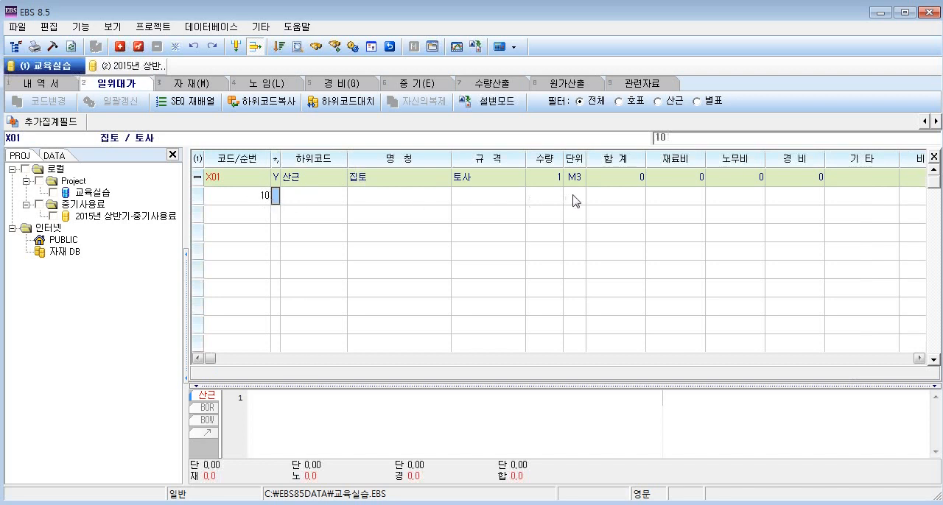
pyautogui.click(299, 208)
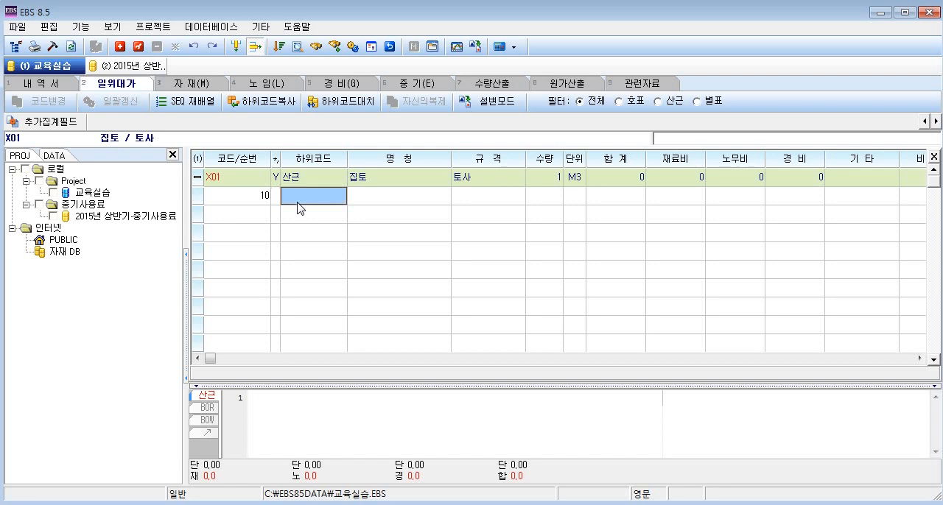
pyautogui.click(299, 203)
pyautogui.write('F')
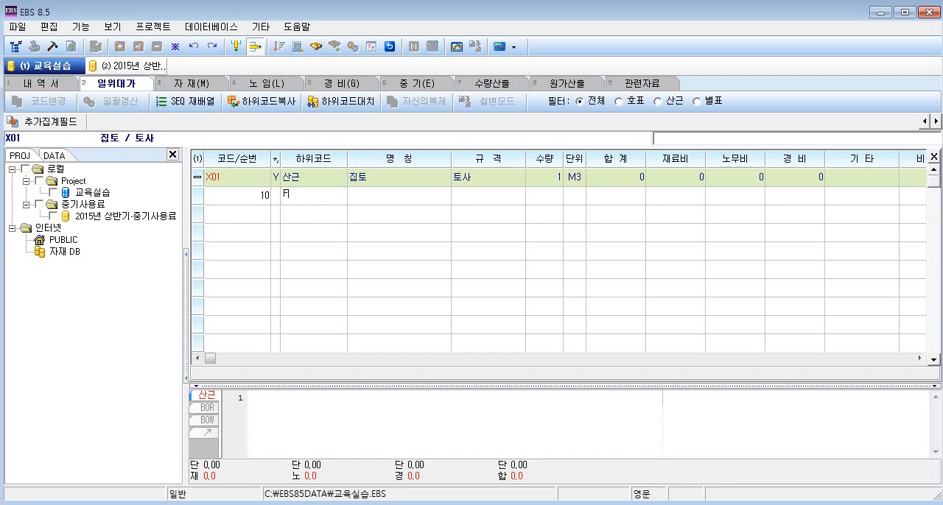
pyautogui.press('Return')
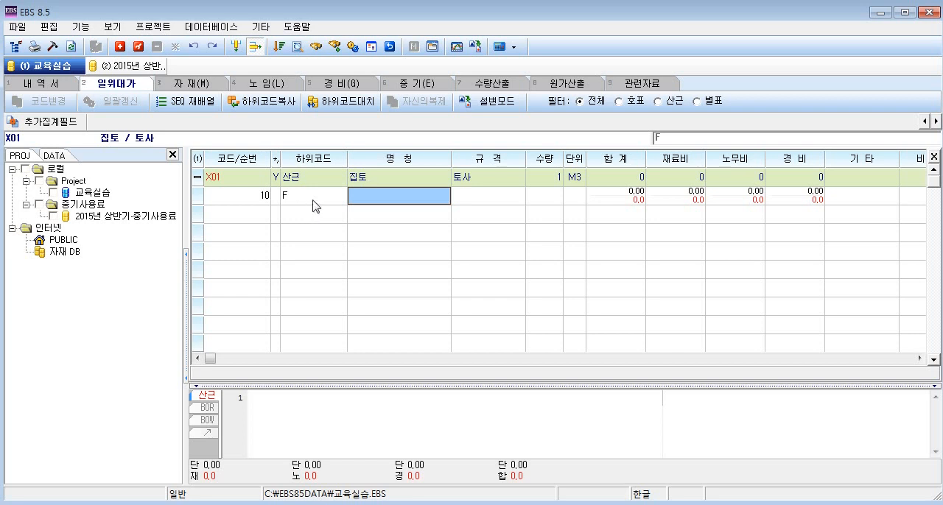
# Switch the calculation-basis editor to the enlarged work screen and return to the unit-price list.
pyautogui.click(250, 402)
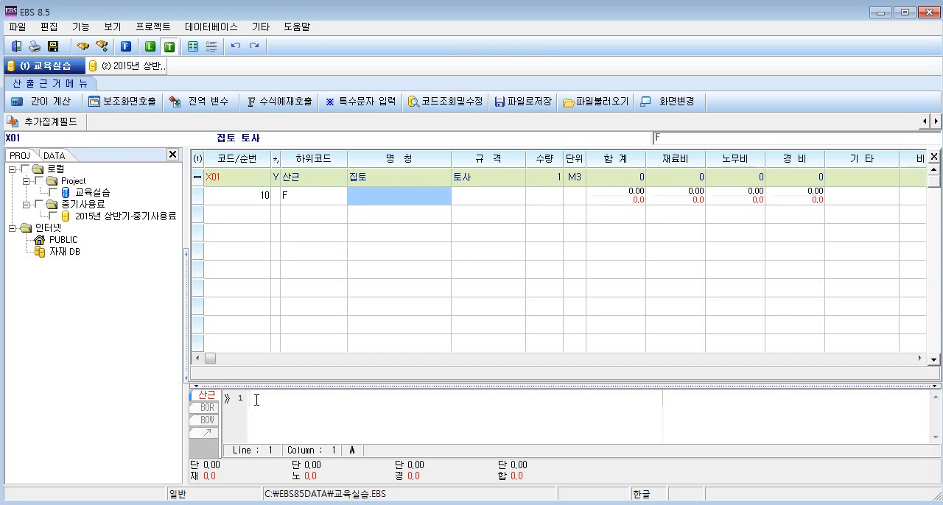
pyautogui.press('Hangul')
pyautogui.click(685, 103)
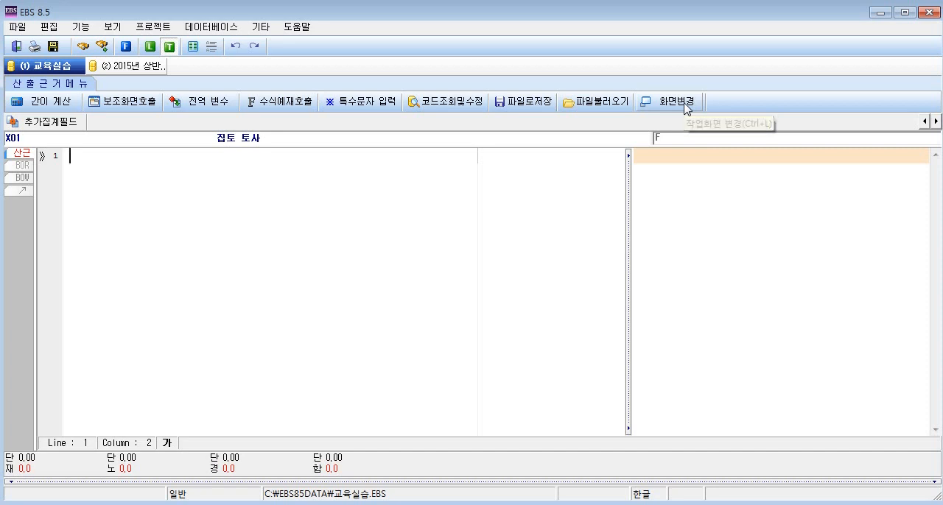
pyautogui.click(685, 105)
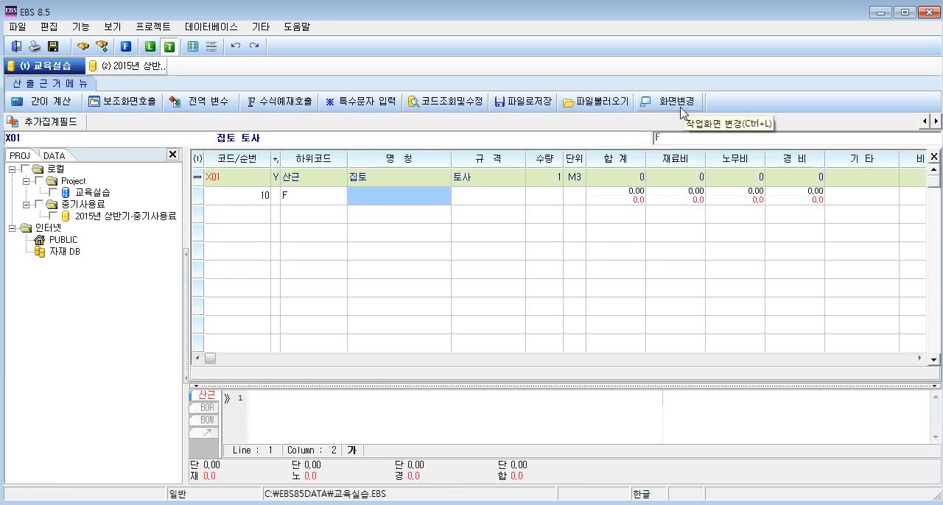
pyautogui.click(681, 108)
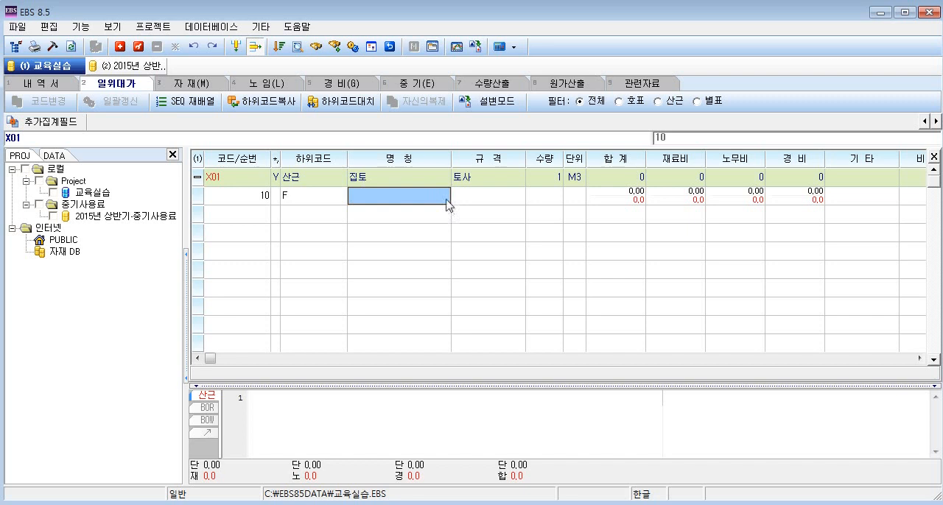
pyautogui.press('Escape')
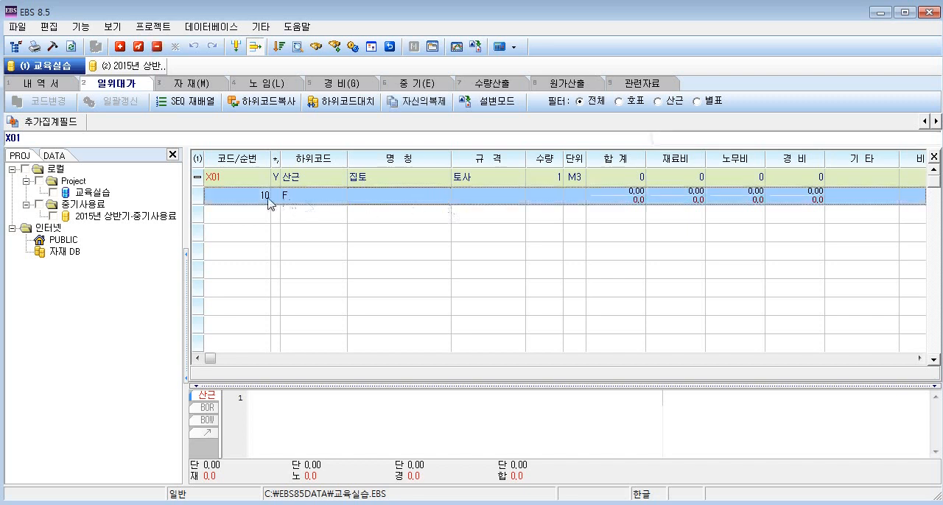
# Open the calculation basis of detail row 10 and paste the copied 불도우저 32 TON calculation text into it.
pyautogui.doubleClick(736, 197)
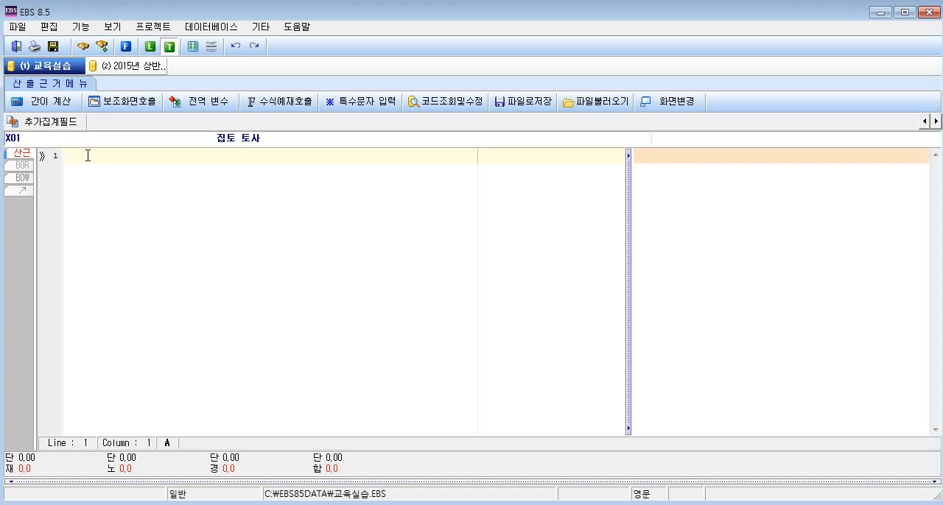
pyautogui.write('사용장비: 불도우저 32 TON  D= 20 M , QO= 5.5 * 0.95 = 5.23  F= 1/1.28 = 0.78 , E= 0.7  V1 = 52, V2 = 58  CM = 20 / 52 + 20 / 58 + 0.25 = 0.98 MIN  Q = 60 * 5.23 * 0.78 * 0.7 / 0.98 = 174.83 M3/HR  재 료 비 : 59017.08 / 174.83 = 337.5  노 무 비 : 25758 / 174.83 = 147.3  경    비 : 33999 / 174.83 = 194.4')
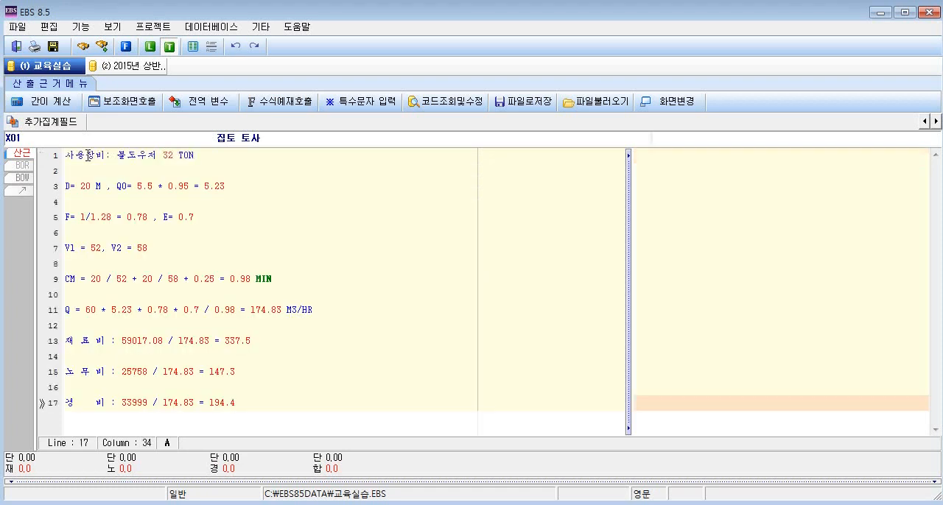
pyautogui.click(271, 403)
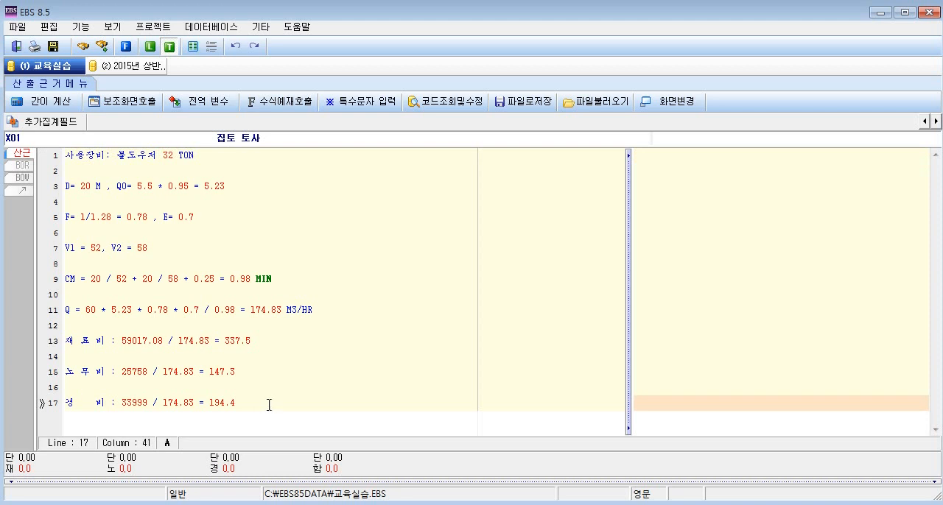
# Run the simple calculation (간이 계산) on the pasted text and close the message list.
pyautogui.click(52, 105)
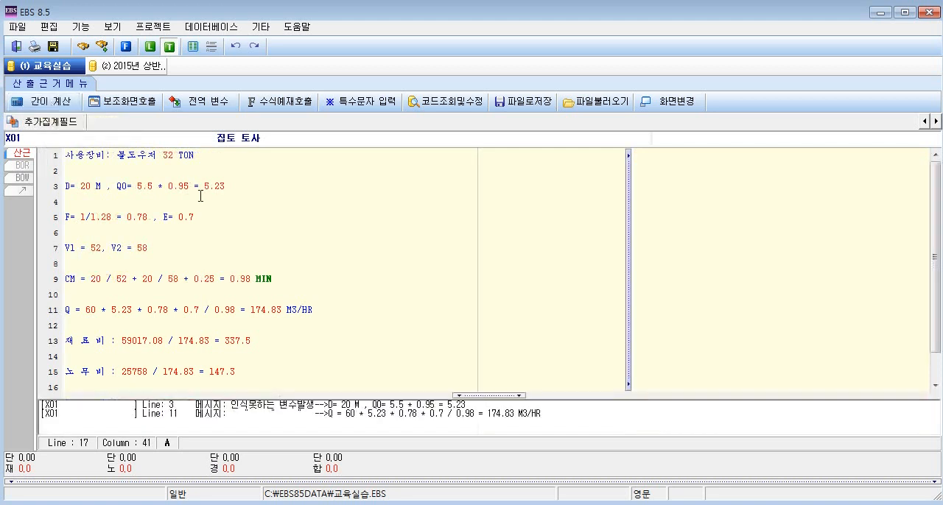
pyautogui.click(310, 374)
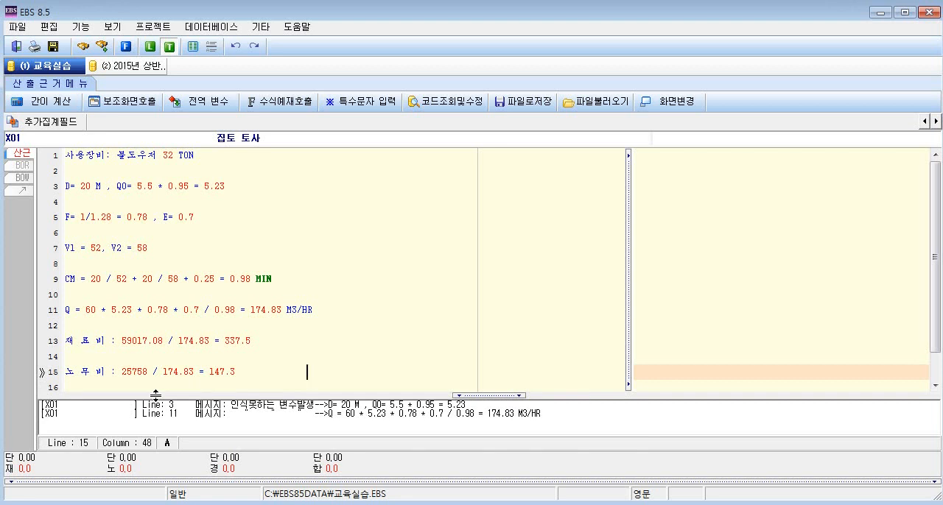
pyautogui.press('Escape')
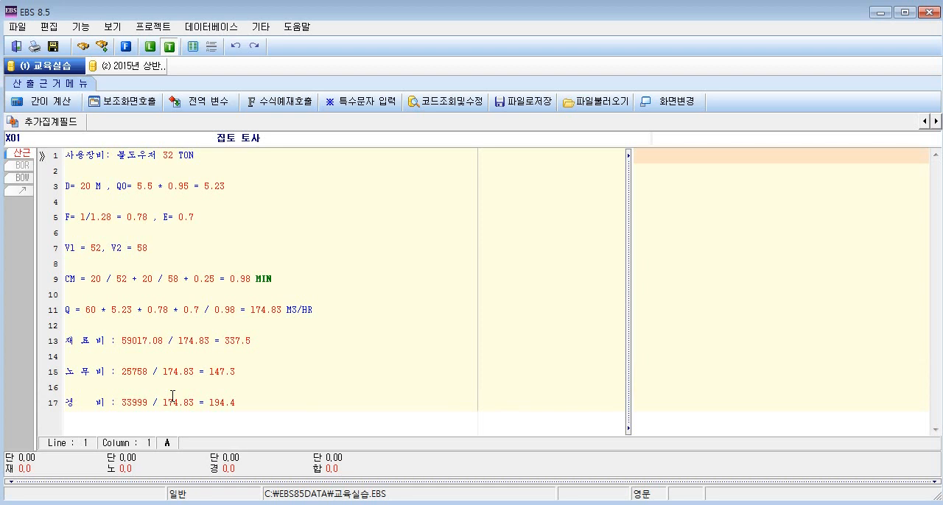
# Examine the variables D, Q0, F and CM and their values in the calculation lines, down to the Q formula.
pyautogui.click(63, 186)
pyautogui.doubleClick(119, 186)
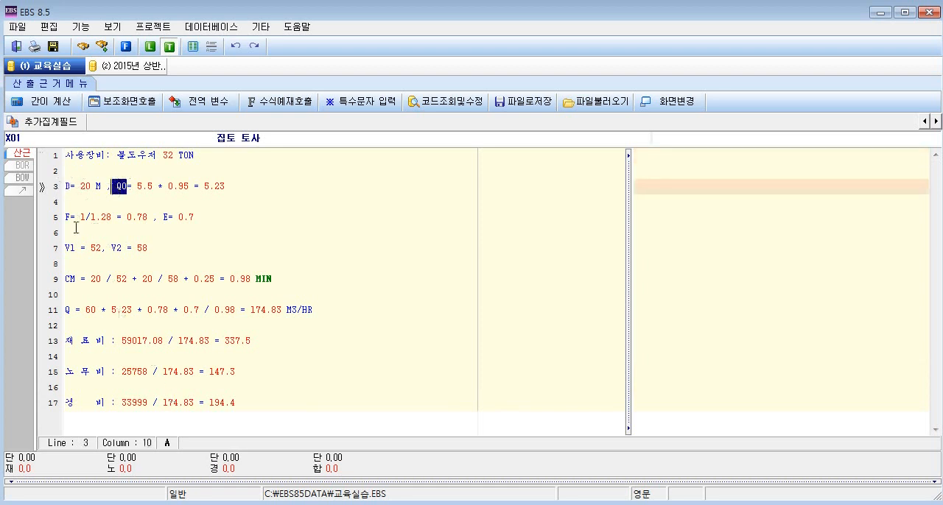
pyautogui.click(62, 217)
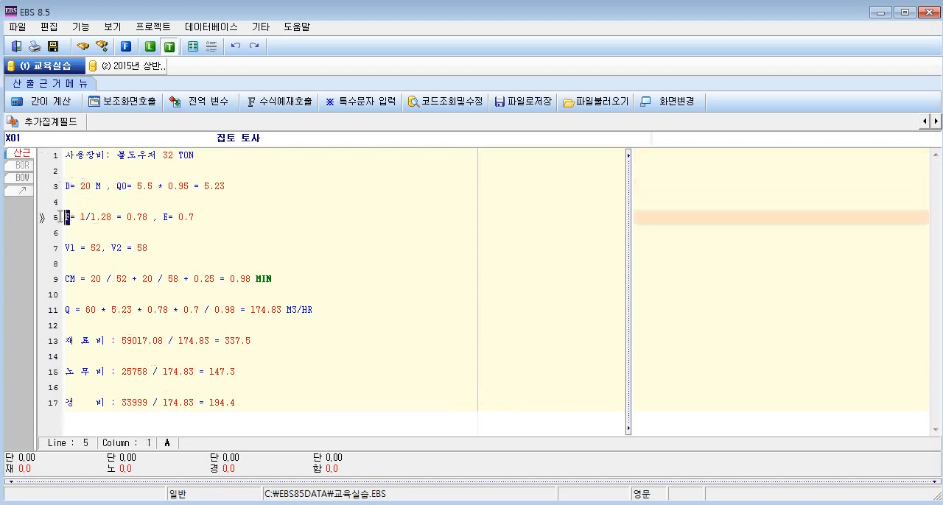
pyautogui.doubleClick(63, 279)
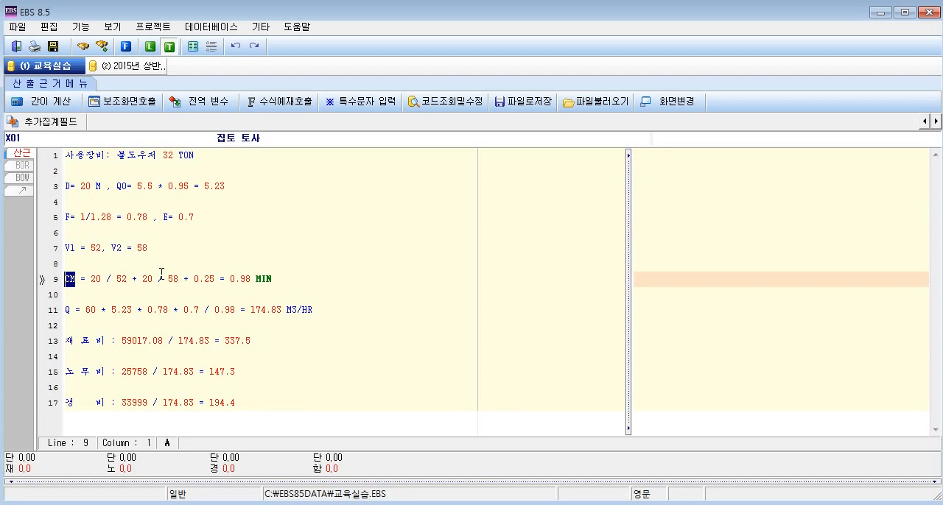
pyautogui.click(75, 186)
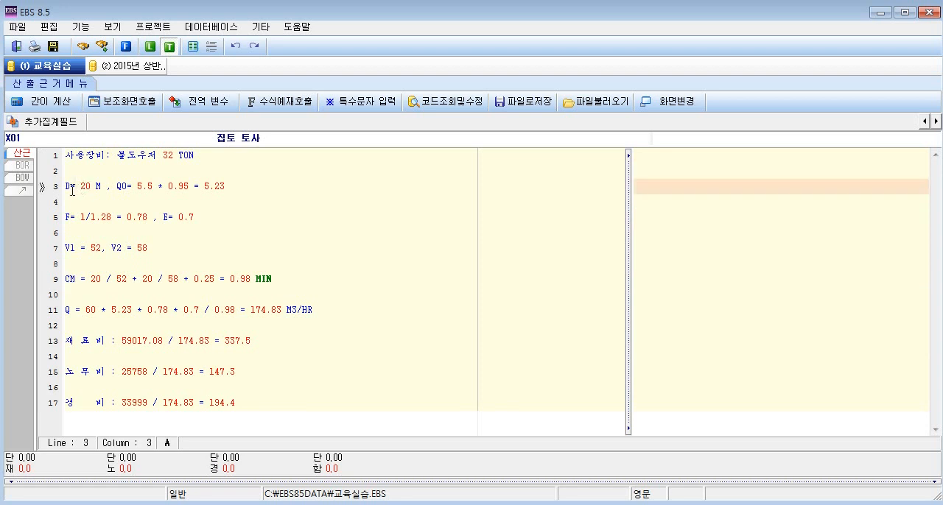
pyautogui.moveTo(71, 190); pyautogui.dragTo(77, 189)
pyautogui.doubleClick(84, 188)
pyautogui.moveTo(112, 189); pyautogui.dragTo(204, 190)
pyautogui.click(199, 190)
pyautogui.click(137, 191)
pyautogui.click(242, 279)
pyautogui.click(242, 312)
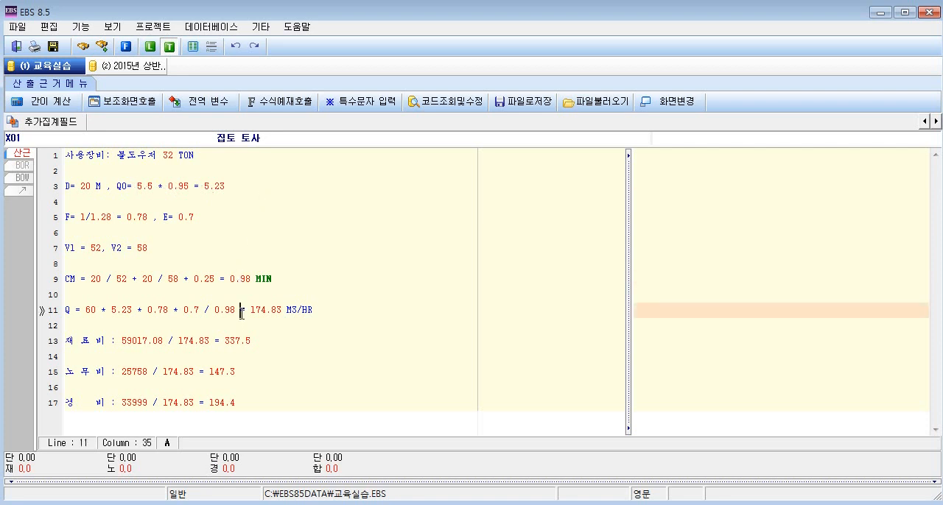
# Rewrite the CM formula with variables as D / V1 + D / V2 + 0.25.
pyautogui.doubleClick(94, 278)
pyautogui.write('D')
pyautogui.doubleClick(116, 279)
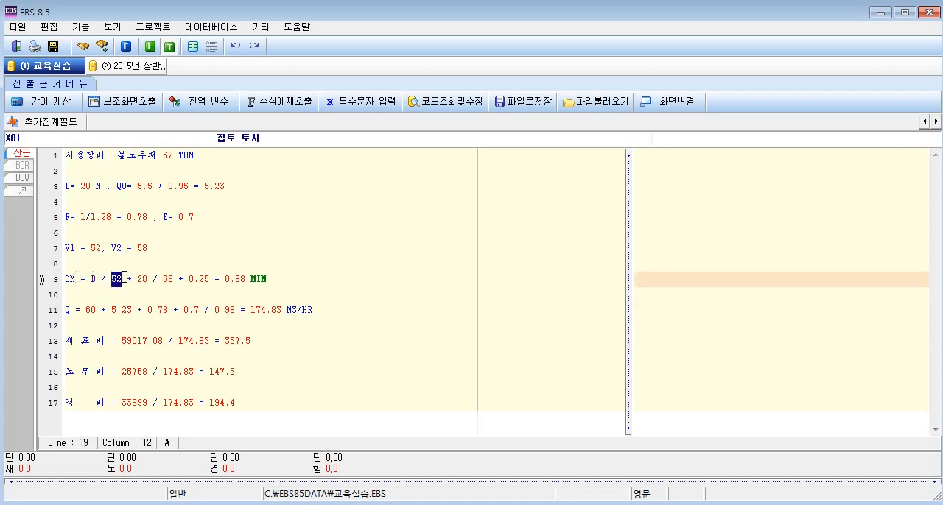
pyautogui.write('V1')
pyautogui.moveTo(133, 278); pyautogui.dragTo(137, 279)
pyautogui.write('D')
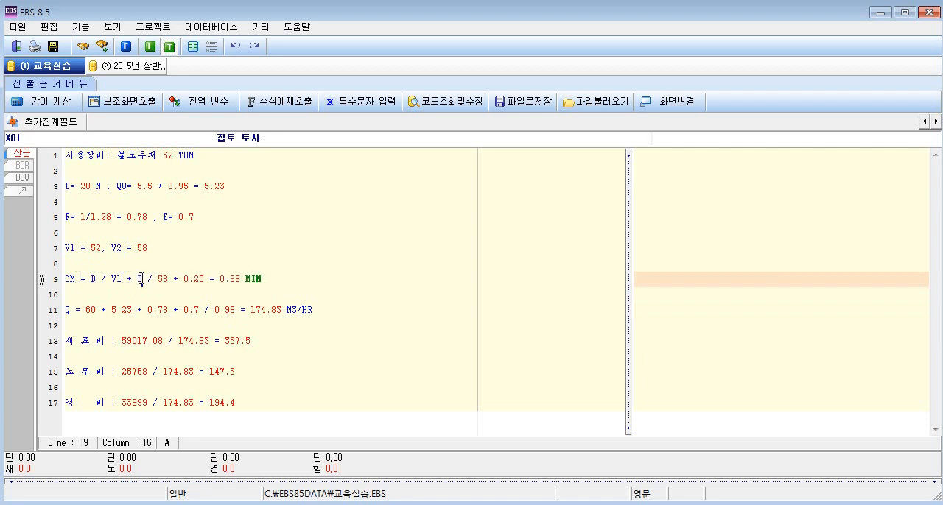
pyautogui.doubleClick(163, 278)
pyautogui.write('V2')
# Rewrite the Q formula with variables as 60 * Q0 * F * E / CM.
pyautogui.moveTo(111, 310); pyautogui.dragTo(133, 310)
pyautogui.write('Q0')
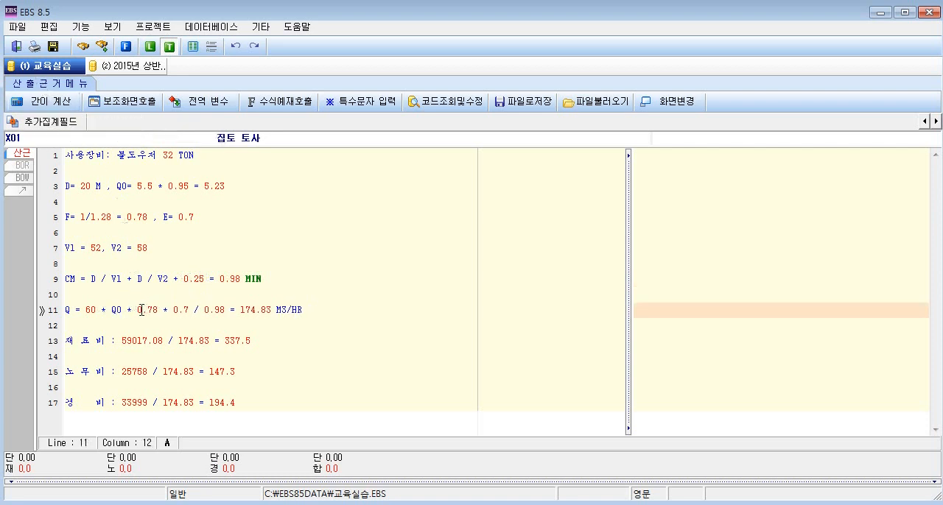
pyautogui.moveTo(137, 310); pyautogui.dragTo(200, 308)
pyautogui.write('F * E / ')
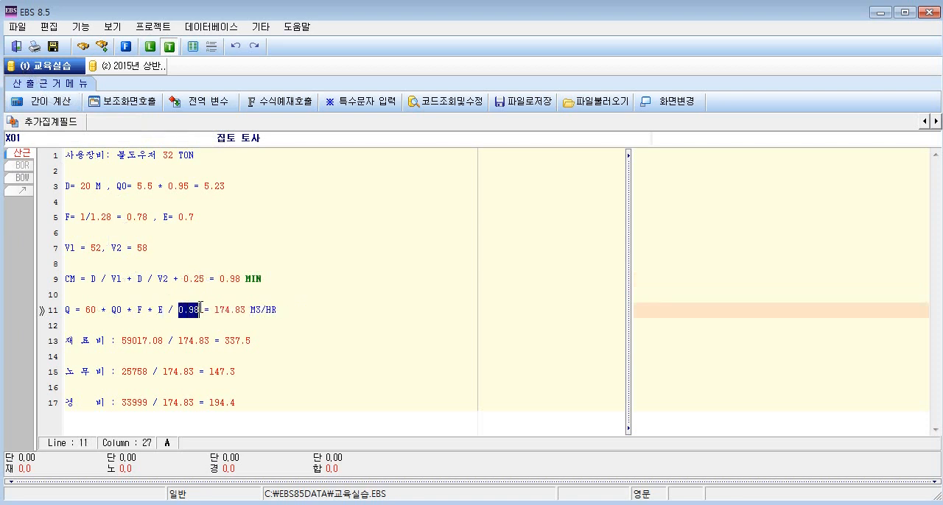
pyautogui.write('CM')
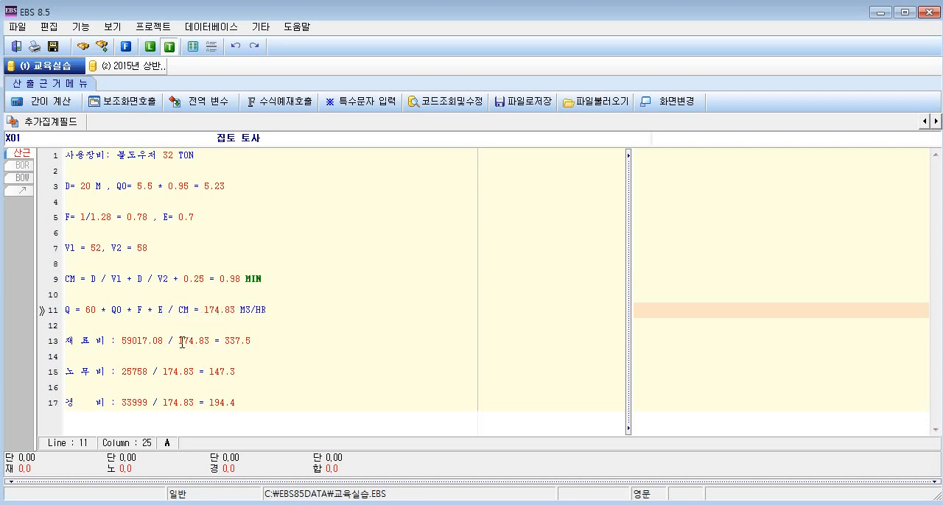
# Replace the fixed divisor in the 재료비, 노무비 and 경비 lines with the variable Q.
pyautogui.moveTo(179, 341); pyautogui.dragTo(210, 340)
pyautogui.write('Q')
pyautogui.moveTo(163, 372); pyautogui.dragTo(194, 372)
pyautogui.write('Q')
pyautogui.moveTo(164, 403); pyautogui.dragTo(194, 403)
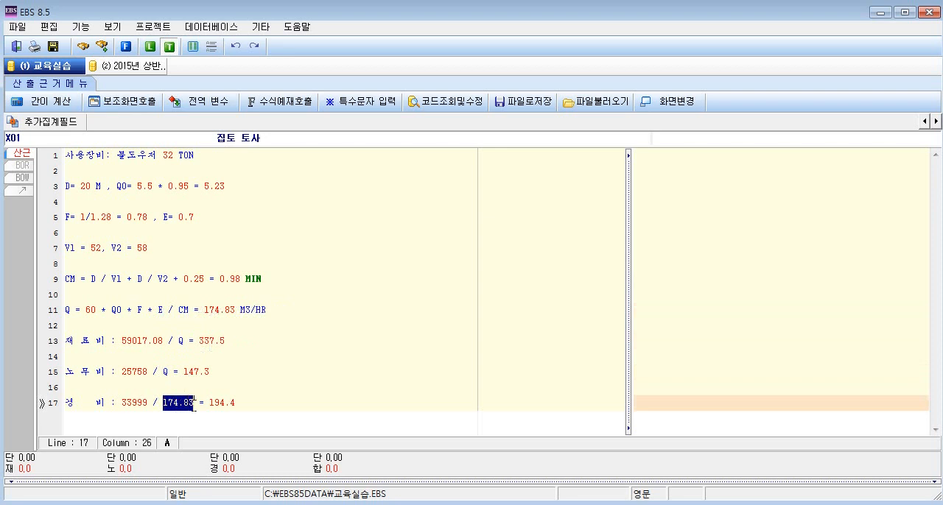
pyautogui.write('Q')
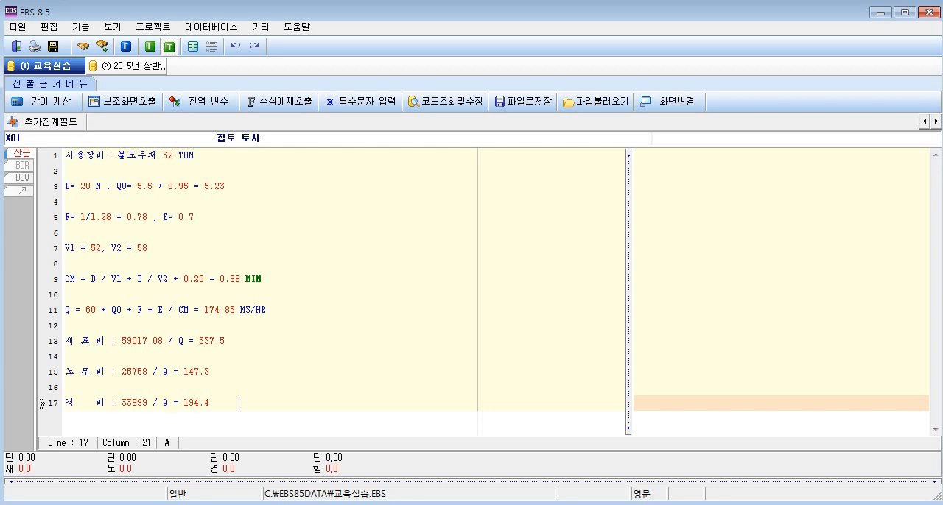
pyautogui.click(238, 403)
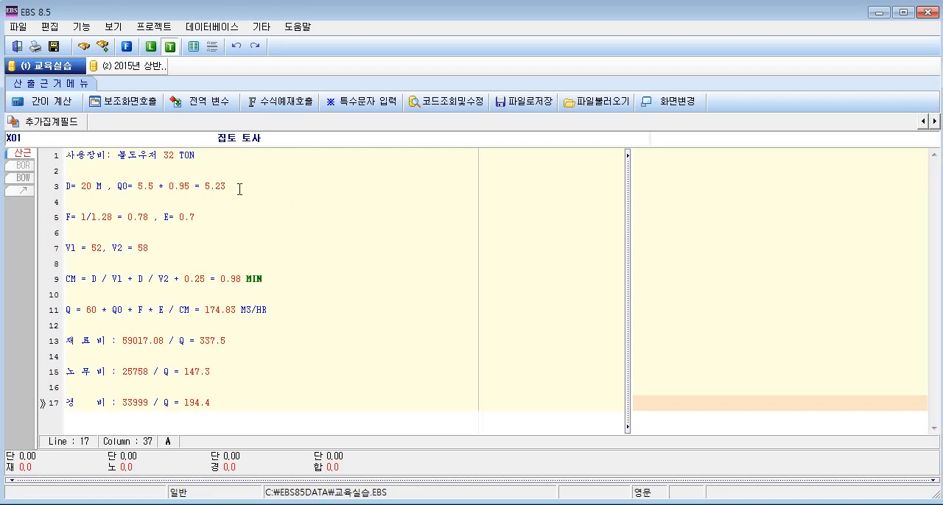
# Enclose the unit M after D= 20 in single quotes so it reads 'M'.
pyautogui.moveTo(243, 187); pyautogui.dragTo(67, 186)
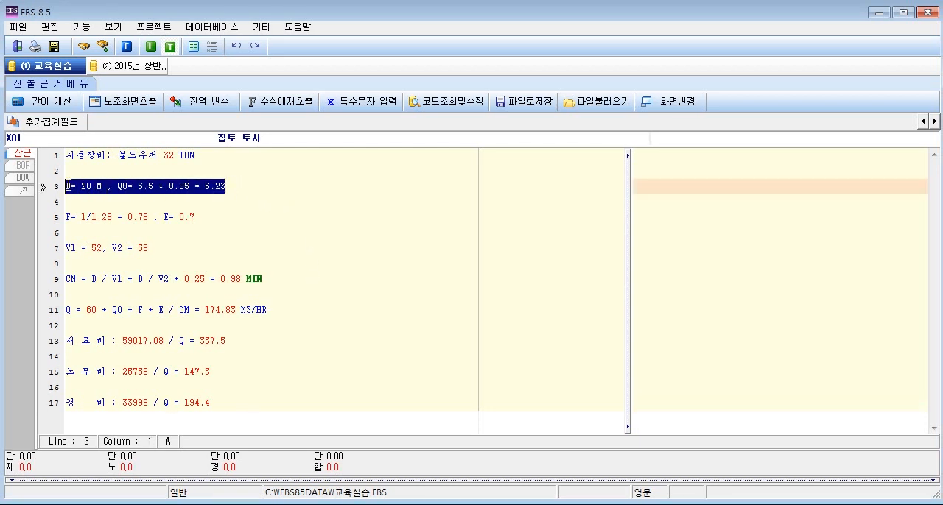
pyautogui.click(112, 190)
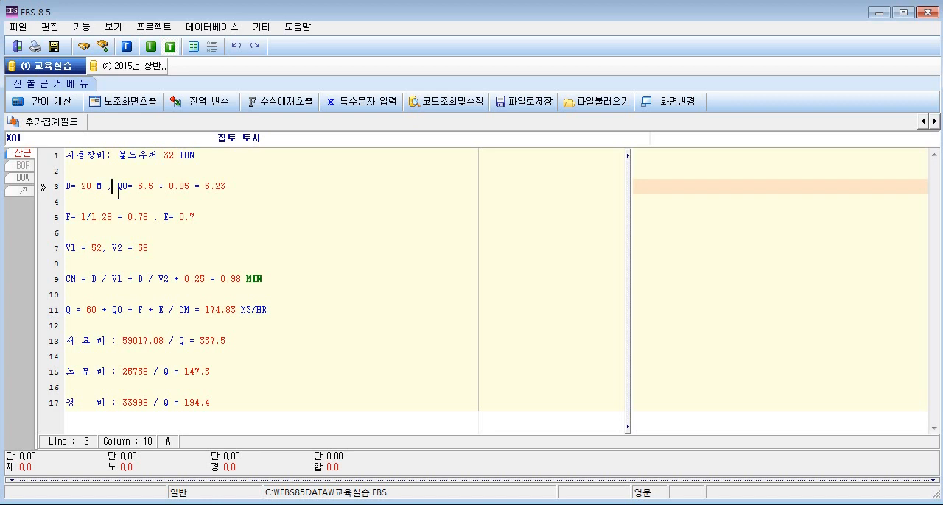
pyautogui.click(101, 248)
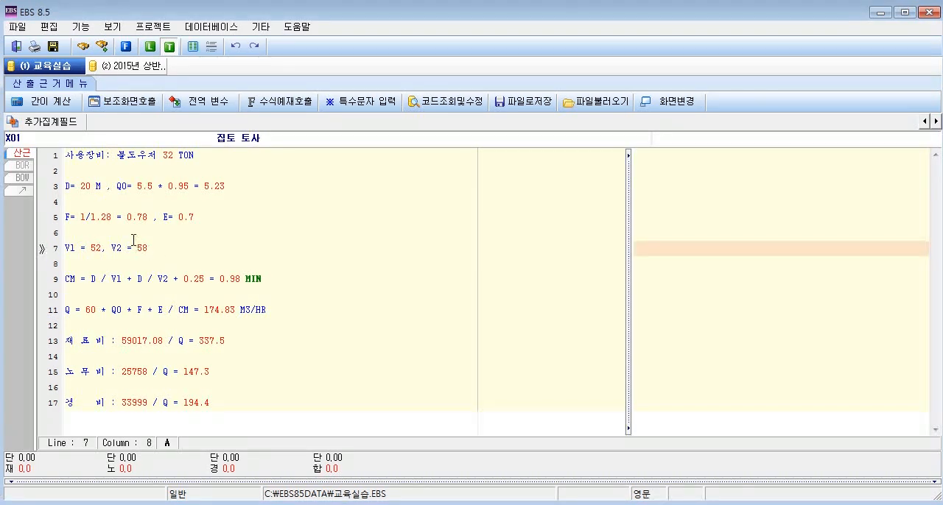
pyautogui.doubleClick(74, 186)
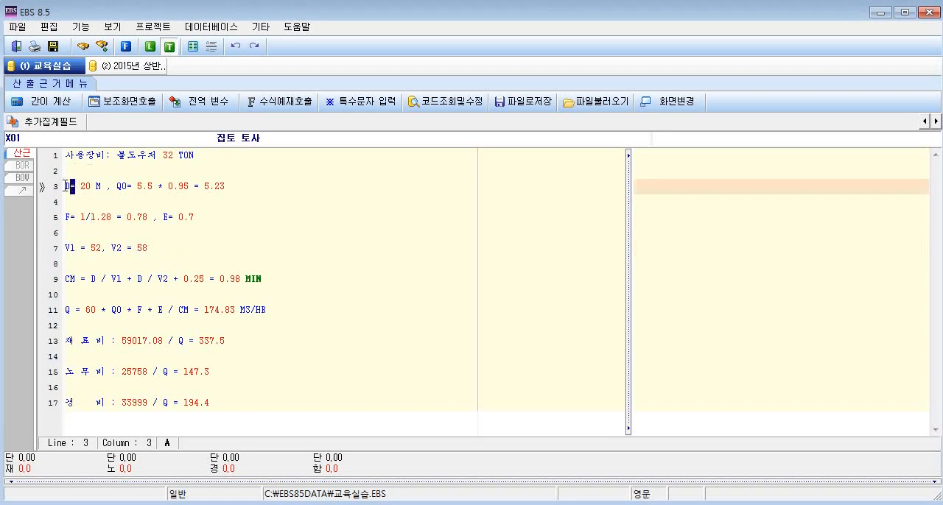
pyautogui.click(81, 186)
pyautogui.click(94, 185)
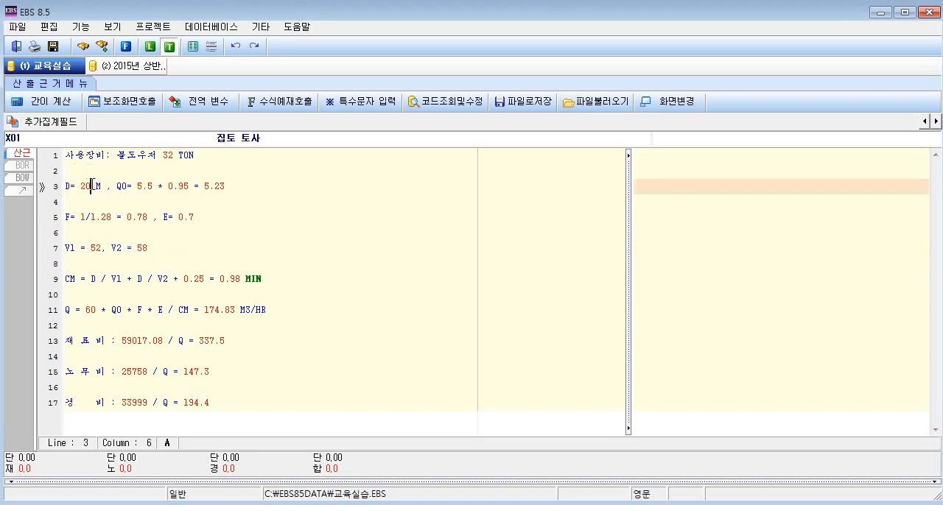
pyautogui.click(97, 186)
pyautogui.doubleClick(100, 186)
pyautogui.click(97, 189)
pyautogui.write("'M'")
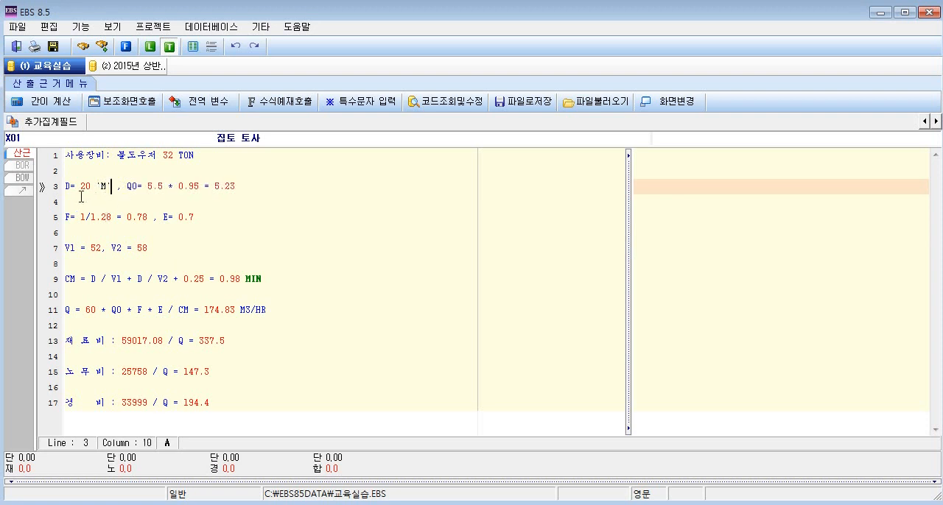
pyautogui.click(70, 188)
pyautogui.hotkey('shift', 'Left')
pyautogui.moveTo(236, 185); pyautogui.dragTo(56, 185)
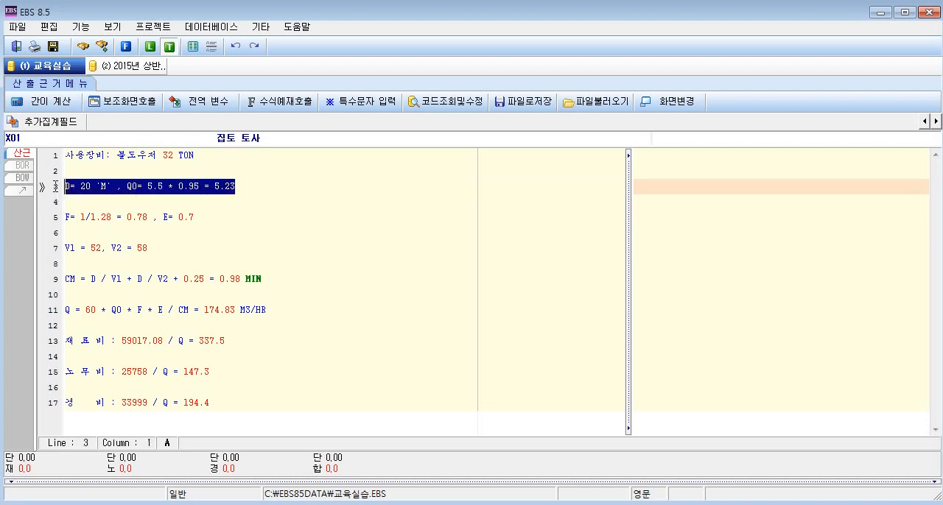
# Enclose the unit MIN at the end of the CM formula in single quotes.
pyautogui.click(273, 280)
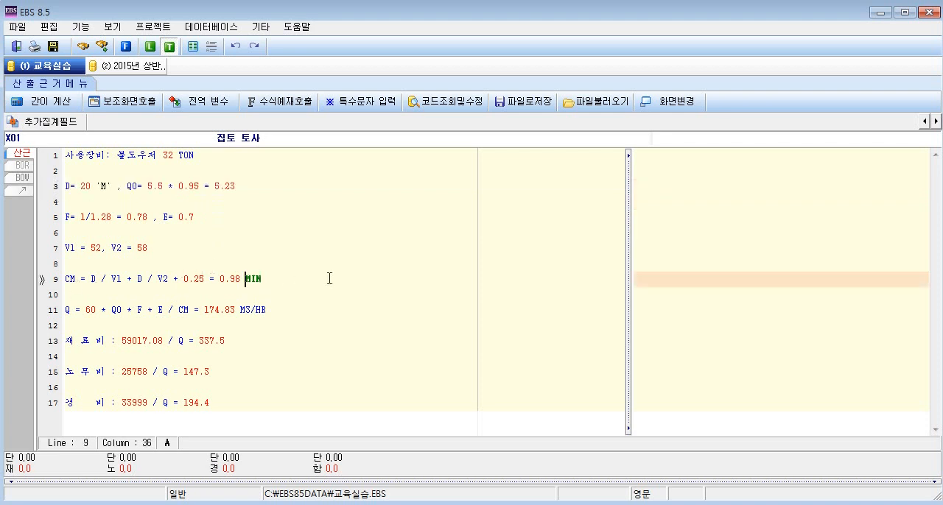
pyautogui.write("'")
pyautogui.press('Right')
pyautogui.press('Right')
pyautogui.press('Right')
pyautogui.write("'")
# Enclose the unit M3/HR at the end of the Q formula in single quotes.
pyautogui.click(237, 309)
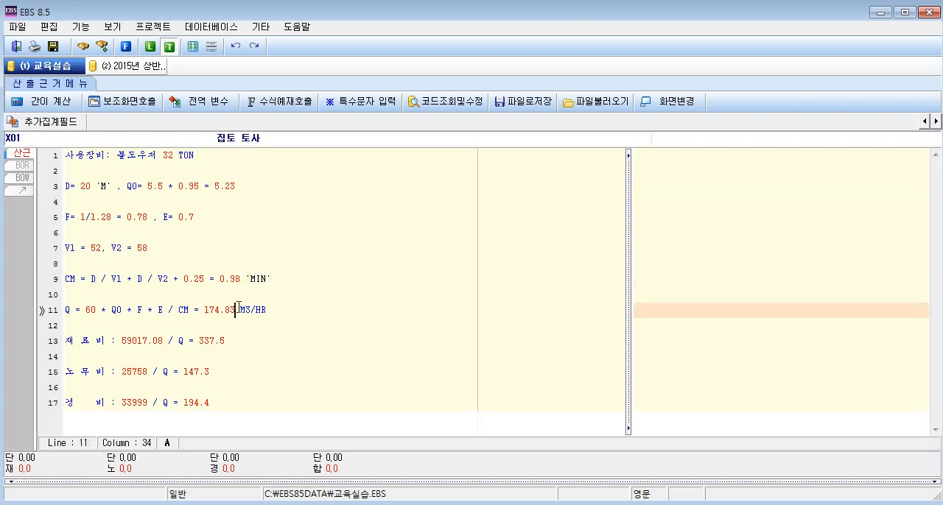
pyautogui.write("'")
pyautogui.press('Right')
pyautogui.press('Right')
pyautogui.press('Right')
pyautogui.press('Right')
pyautogui.press('Right')
pyautogui.write("'")
# Enclose the label 재 료 비 :, including its colon, in single quotes.
pyautogui.moveTo(258, 340); pyautogui.dragTo(49, 346)
pyautogui.click(87, 344)
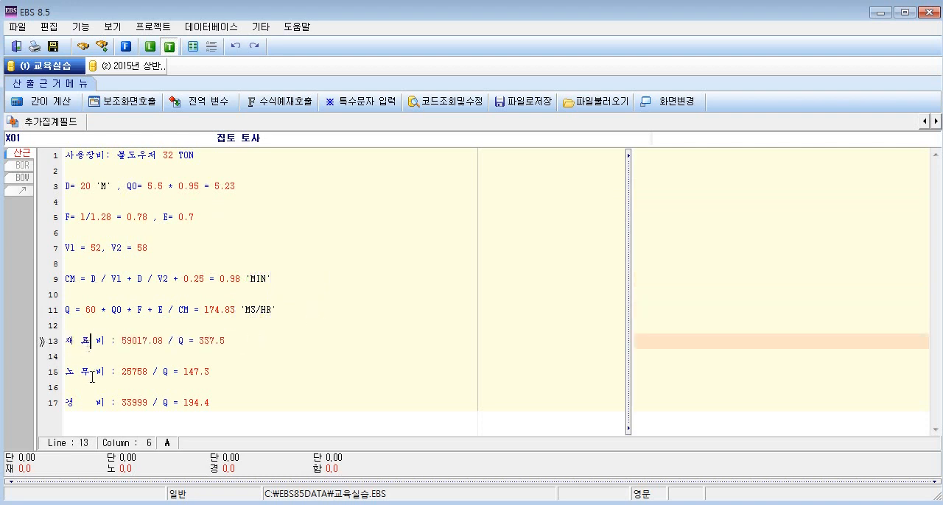
pyautogui.click(93, 374)
pyautogui.click(96, 405)
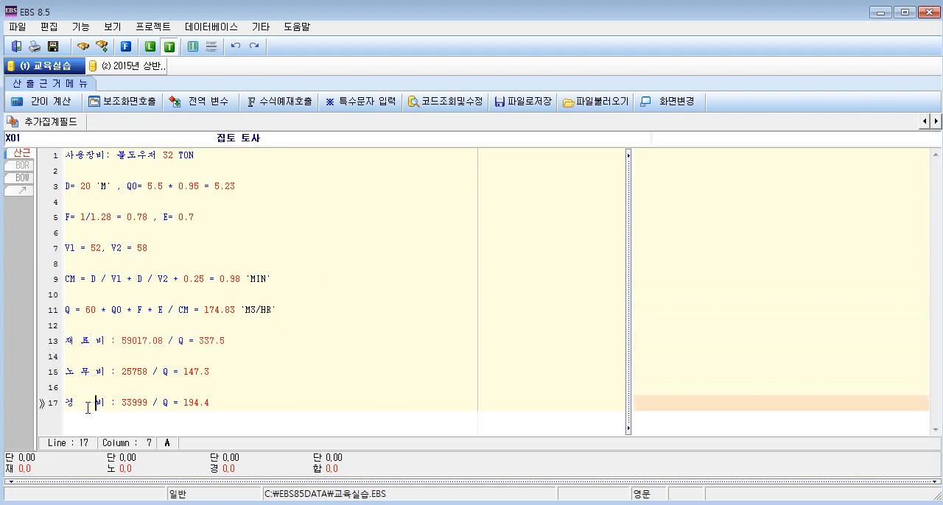
pyautogui.click(66, 341)
pyautogui.write("'")
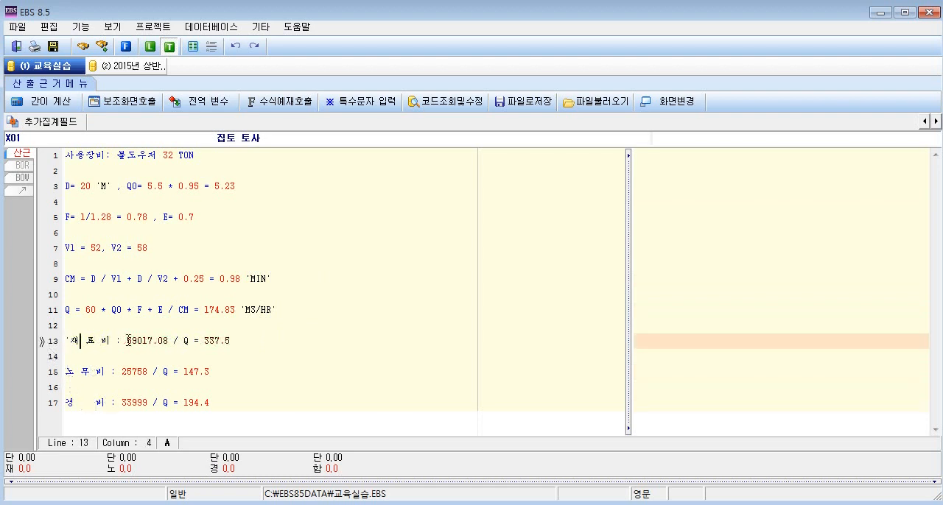
pyautogui.click(127, 340)
pyautogui.write("'")
# Enclose the labels 노 무 비 : and 경 비 :, including their colons, in single quotes.
pyautogui.click(65, 372)
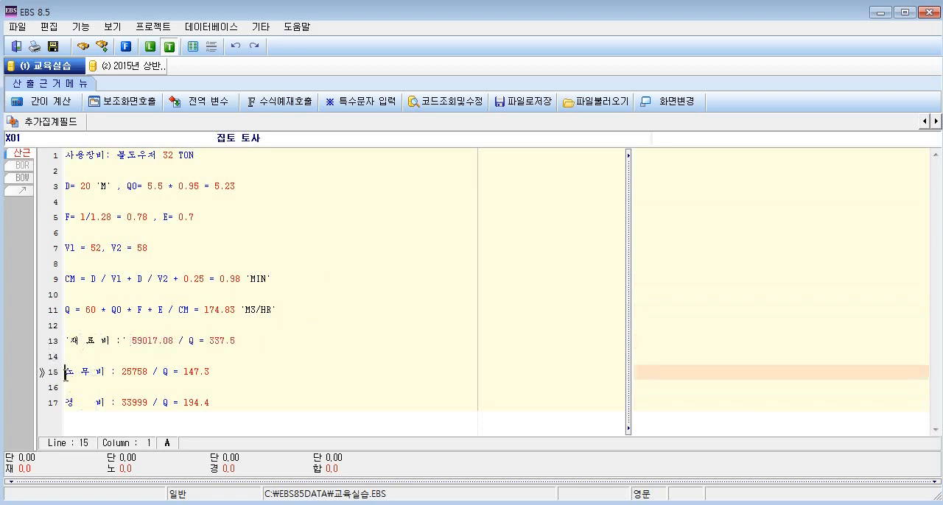
pyautogui.write("'")
pyautogui.click(122, 372)
pyautogui.write("'")
pyautogui.click(66, 403)
pyautogui.write("'")
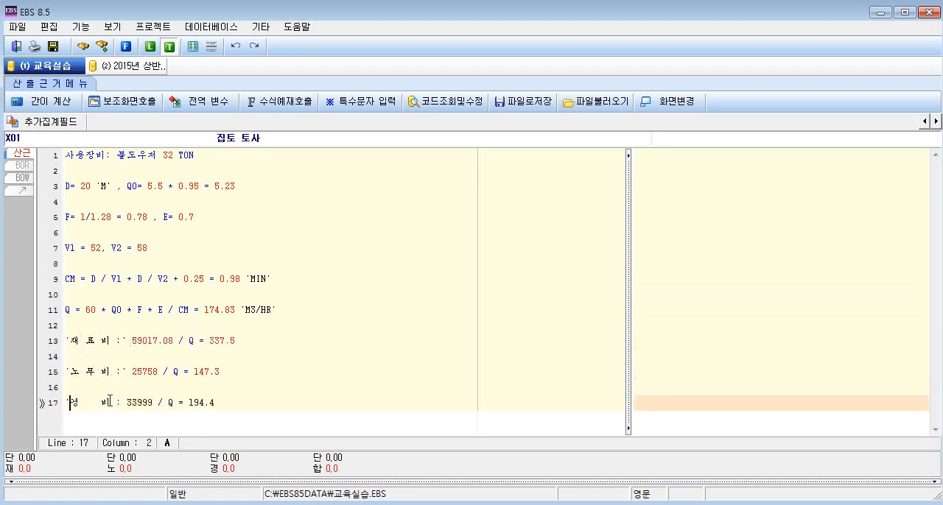
pyautogui.click(119, 403)
pyautogui.click(122, 403)
pyautogui.write("'")
# Check the quoted labels and their colons in the 재료비, 노무비 and 경비 lines.
pyautogui.click(118, 341)
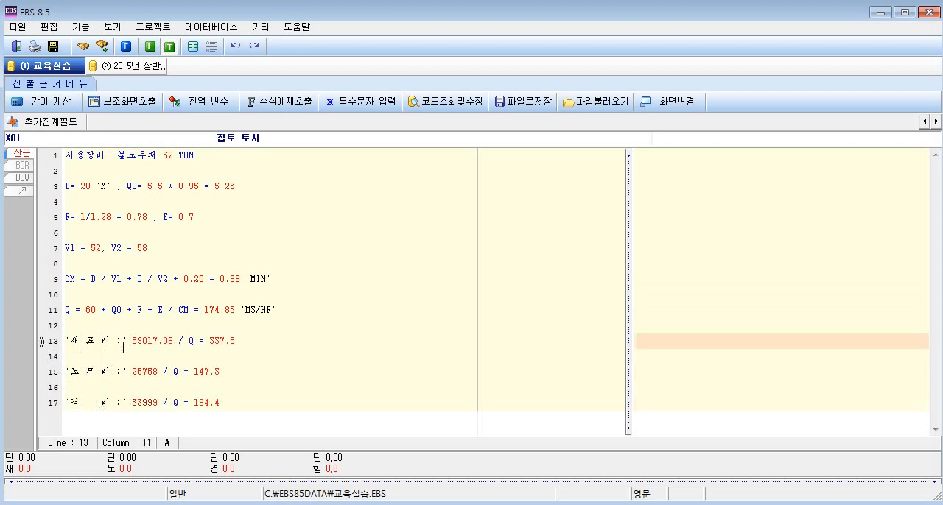
pyautogui.click(120, 371)
pyautogui.click(122, 403)
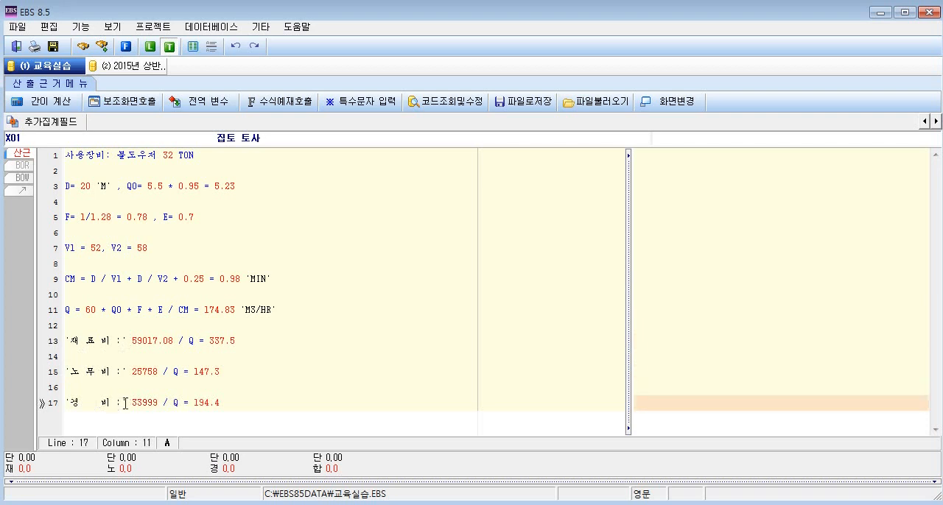
pyautogui.moveTo(133, 403); pyautogui.dragTo(63, 403)
pyautogui.moveTo(126, 372); pyautogui.dragTo(64, 372)
pyautogui.moveTo(126, 341); pyautogui.dragTo(57, 346)
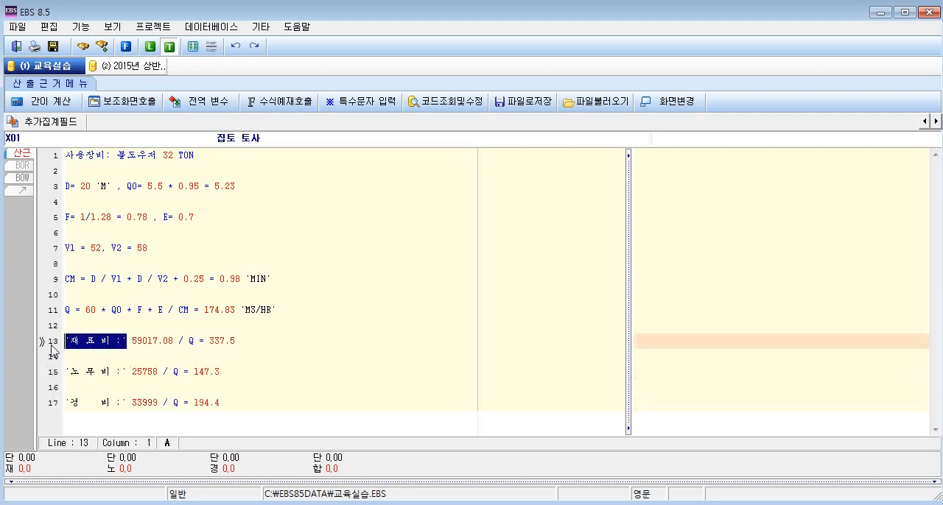
pyautogui.click(247, 347)
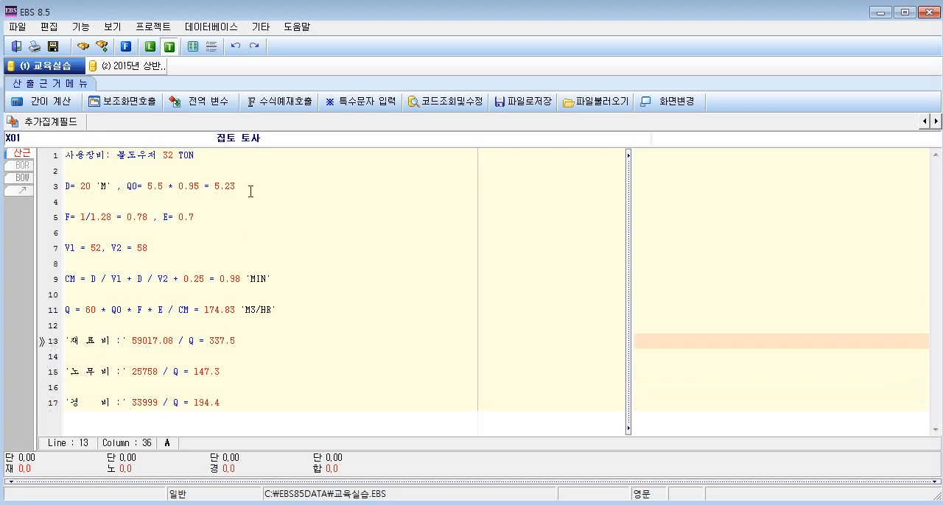
# Replace the fixed result of the Q0 formula 5.5 * 0.95 with ?
pyautogui.doubleClick(130, 188)
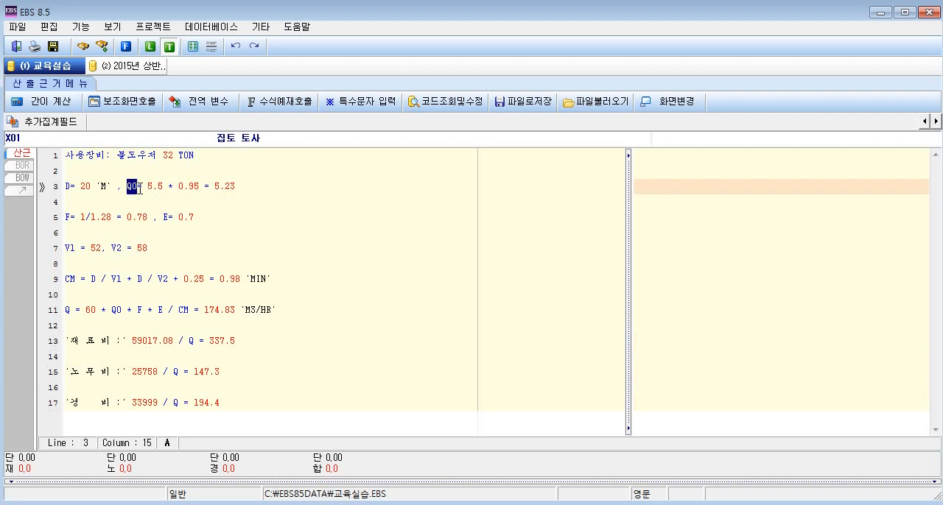
pyautogui.moveTo(147, 188); pyautogui.dragTo(205, 192)
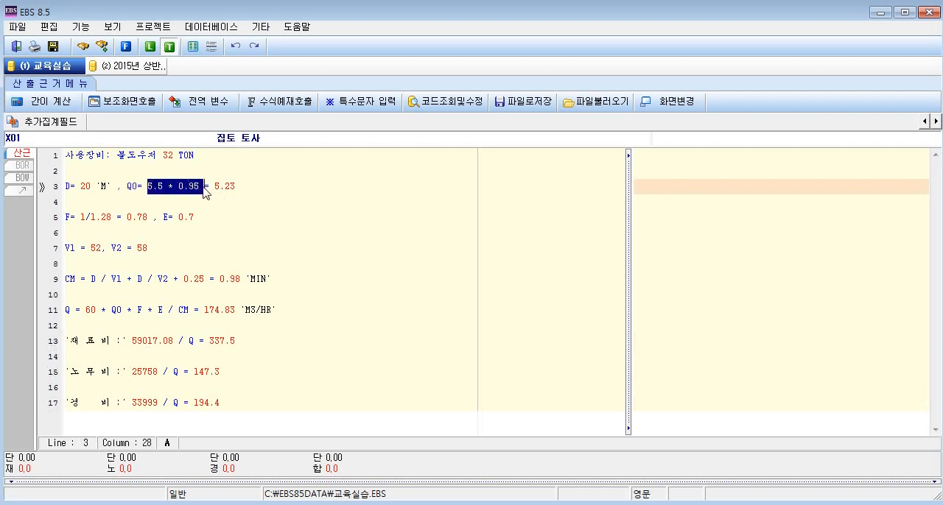
pyautogui.click(213, 187)
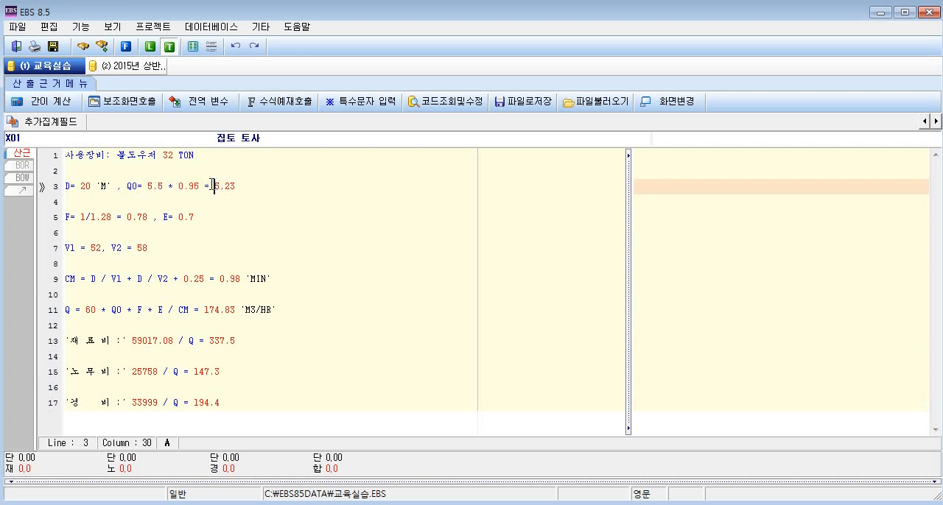
pyautogui.moveTo(214, 186); pyautogui.dragTo(238, 185)
pyautogui.write('?')
pyautogui.click(251, 185)
# Replace the fixed result of the F formula 1/1.28 with ?
pyautogui.doubleClick(150, 218)
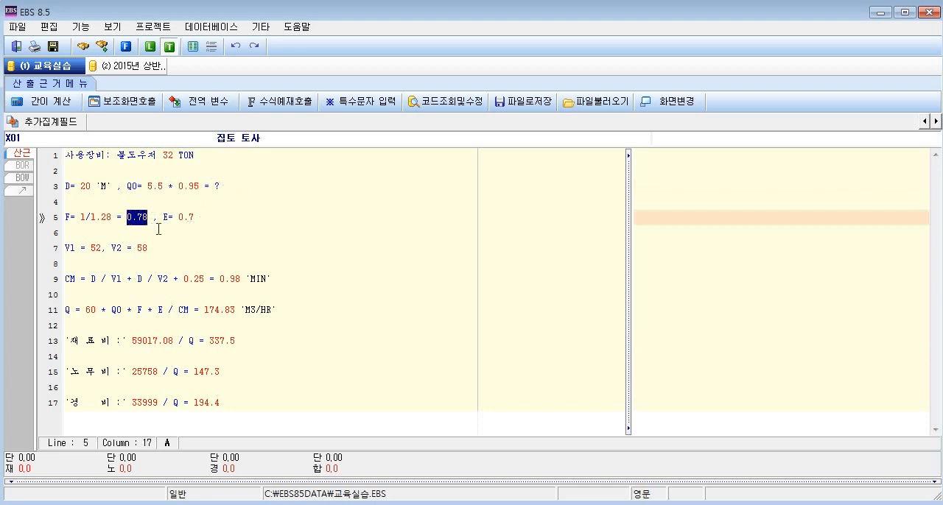
pyautogui.write('?')
pyautogui.moveTo(75, 218); pyautogui.dragTo(116, 219)
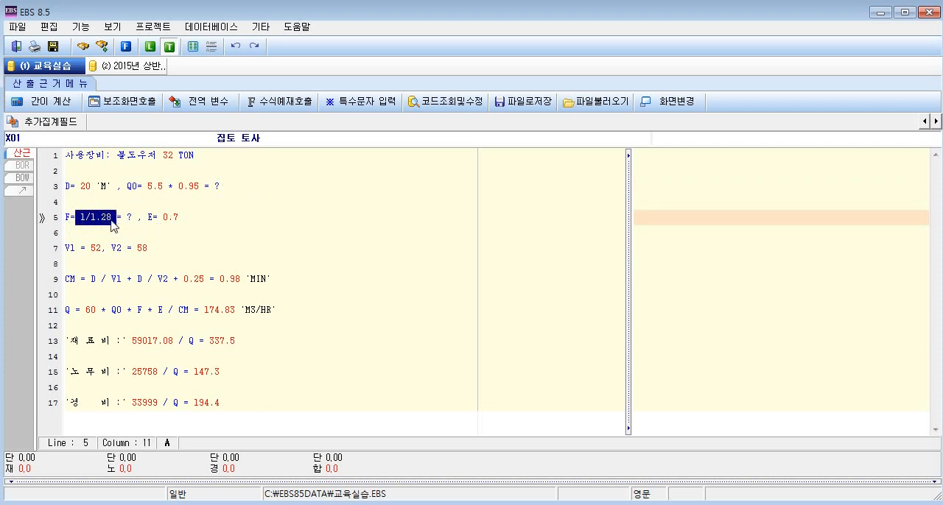
pyautogui.click(133, 218)
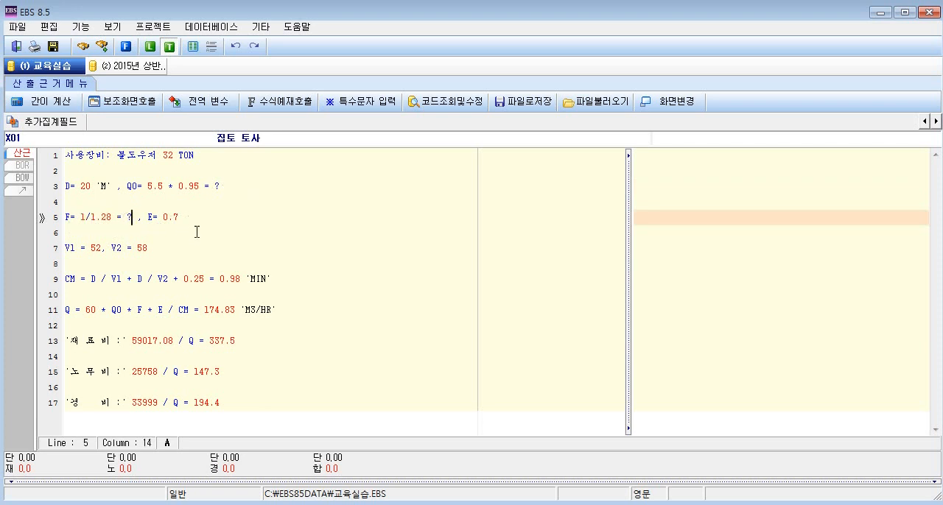
# Replace the fixed results of the CM and Q formulas with ?, keeping the quoted units.
pyautogui.moveTo(220, 280); pyautogui.dragTo(243, 284)
pyautogui.write('?')
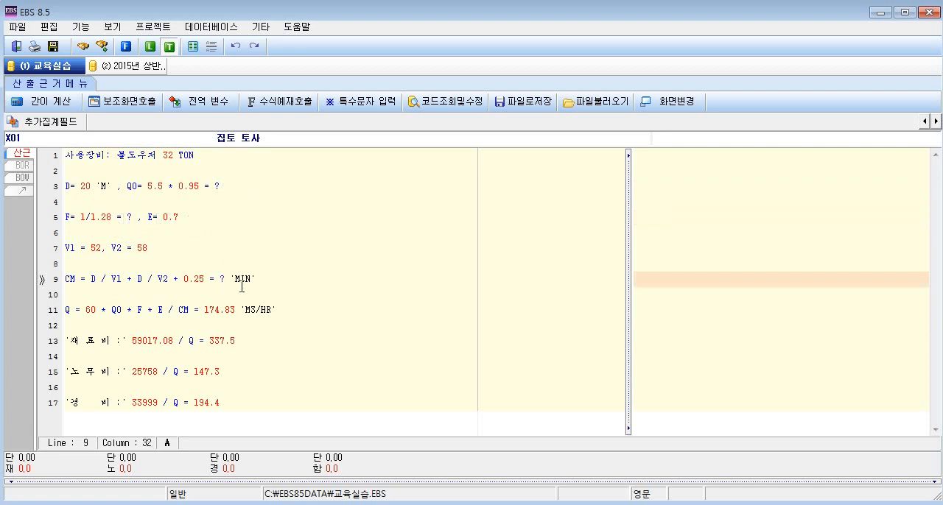
pyautogui.moveTo(205, 310); pyautogui.dragTo(236, 310)
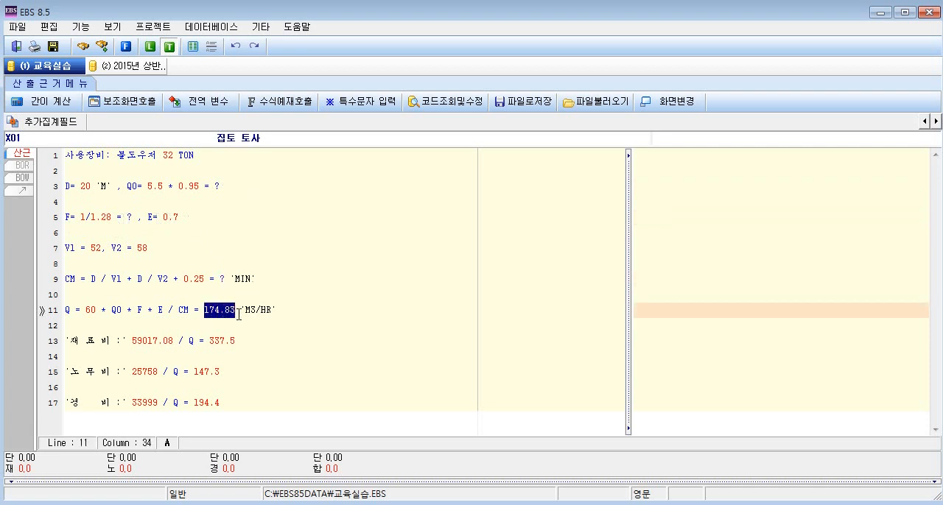
pyautogui.write('?')
# Replace the fixed results of the 재료비, 노무비 and 경비 formulas with ?
pyautogui.click(89, 343)
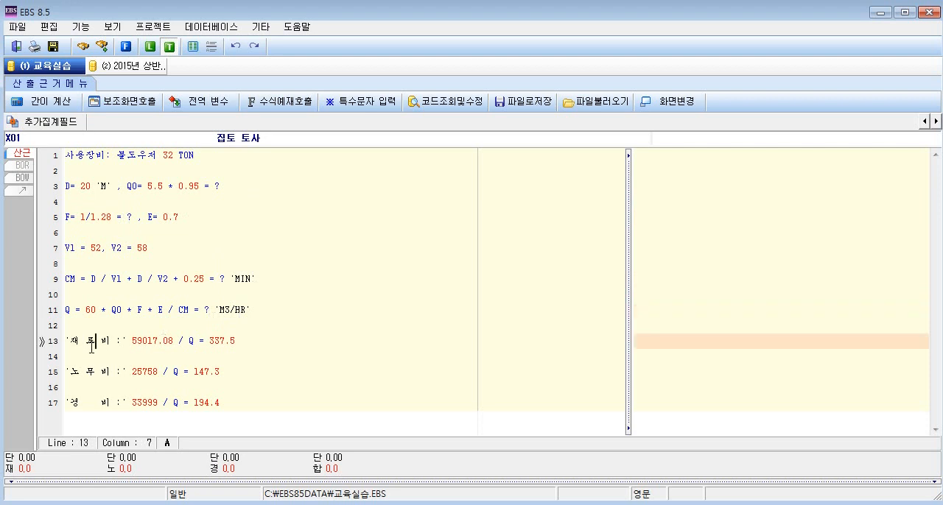
pyautogui.click(101, 368)
pyautogui.click(96, 403)
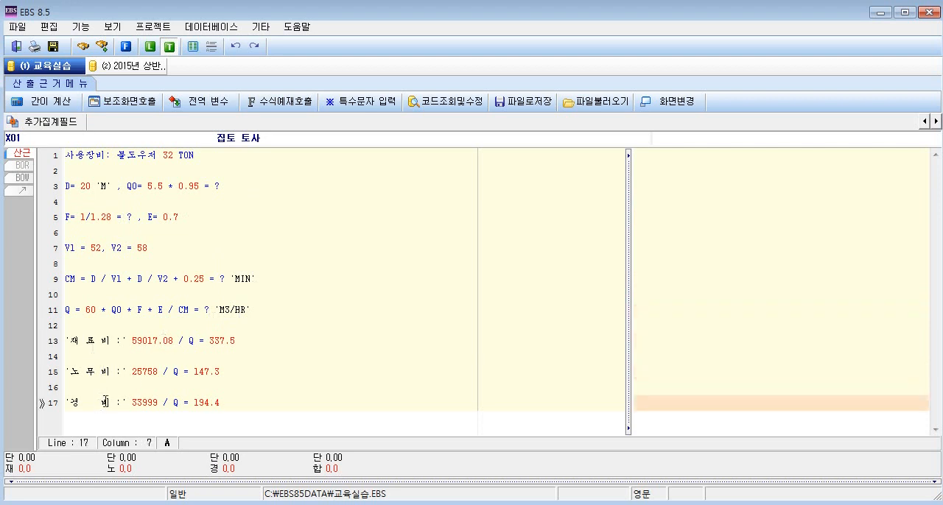
pyautogui.moveTo(215, 341); pyautogui.dragTo(236, 341)
pyautogui.moveTo(194, 372); pyautogui.dragTo(202, 403)
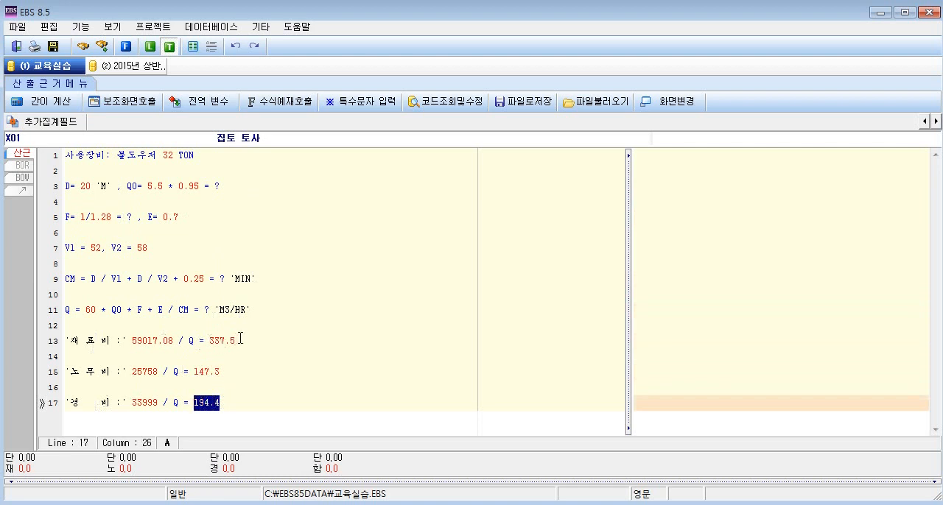
pyautogui.moveTo(237, 341); pyautogui.dragTo(209, 341)
pyautogui.write('?')
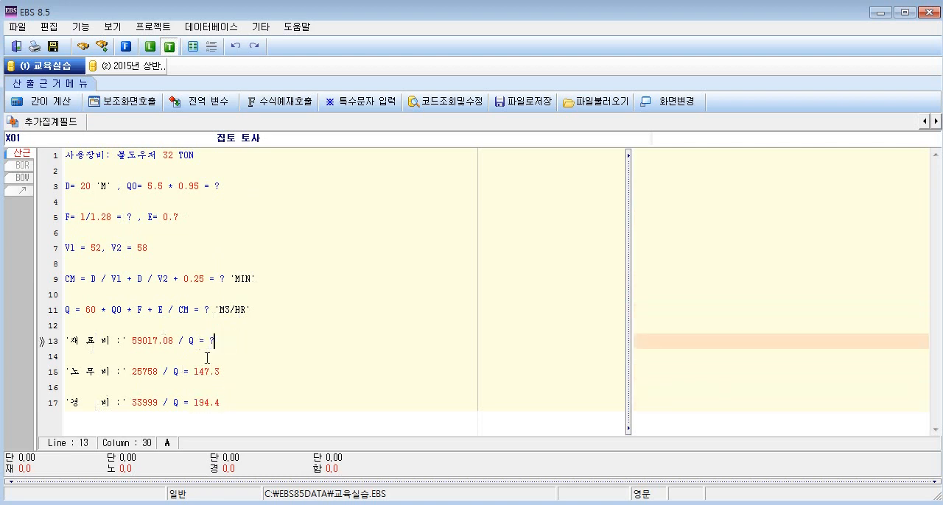
pyautogui.moveTo(219, 373); pyautogui.dragTo(193, 373)
pyautogui.write('?')
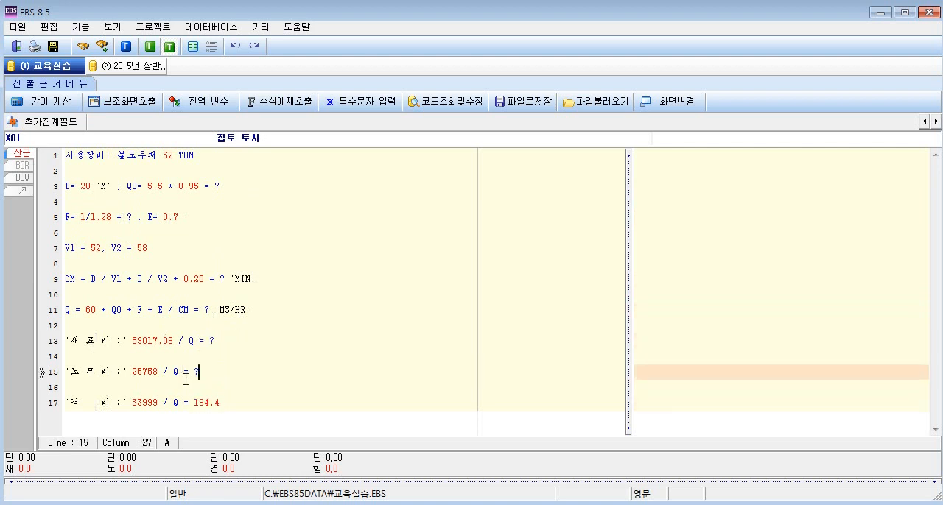
pyautogui.moveTo(222, 404); pyautogui.dragTo(190, 404)
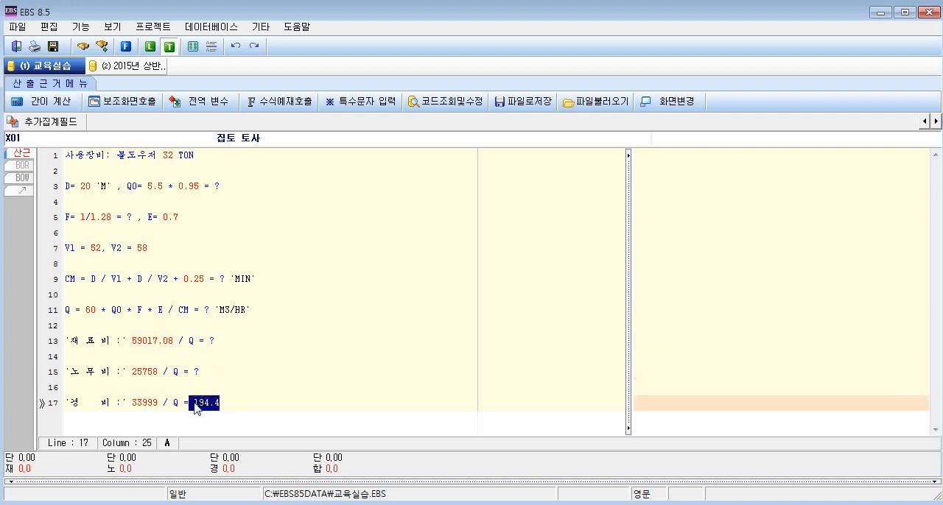
pyautogui.write('?')
pyautogui.press('Left')
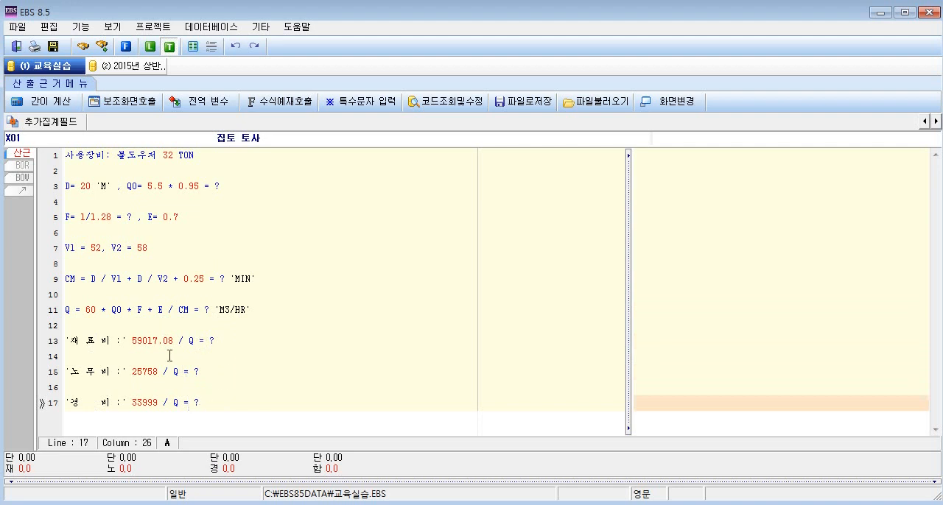
pyautogui.moveTo(132, 341); pyautogui.dragTo(175, 341)
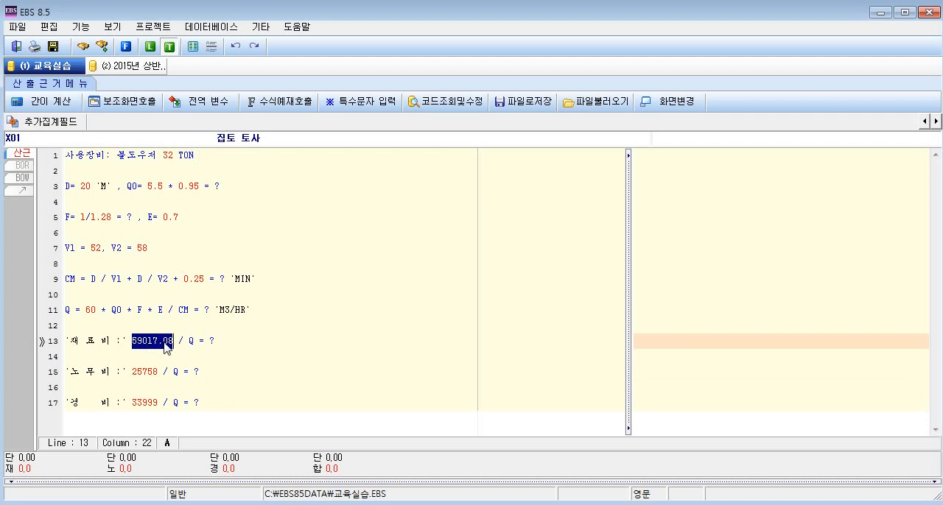
pyautogui.press('Delete')
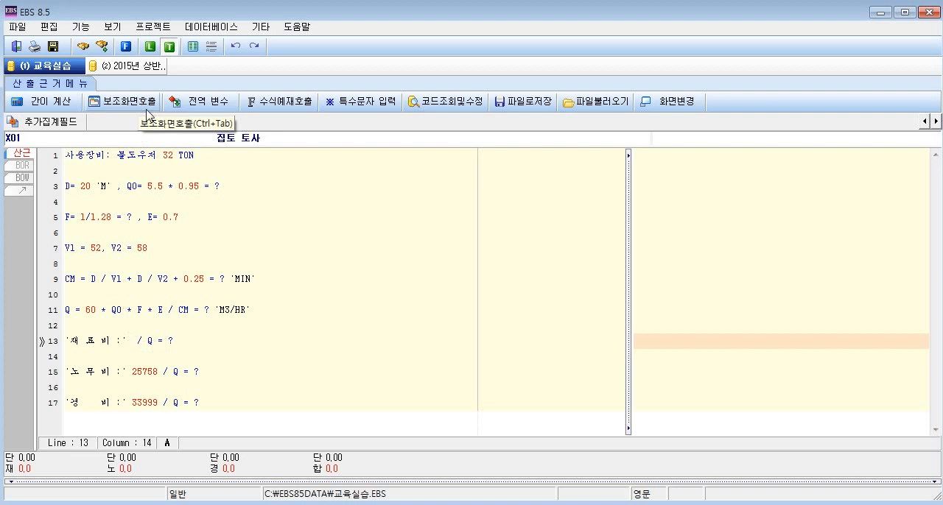
pyautogui.click(122, 101)
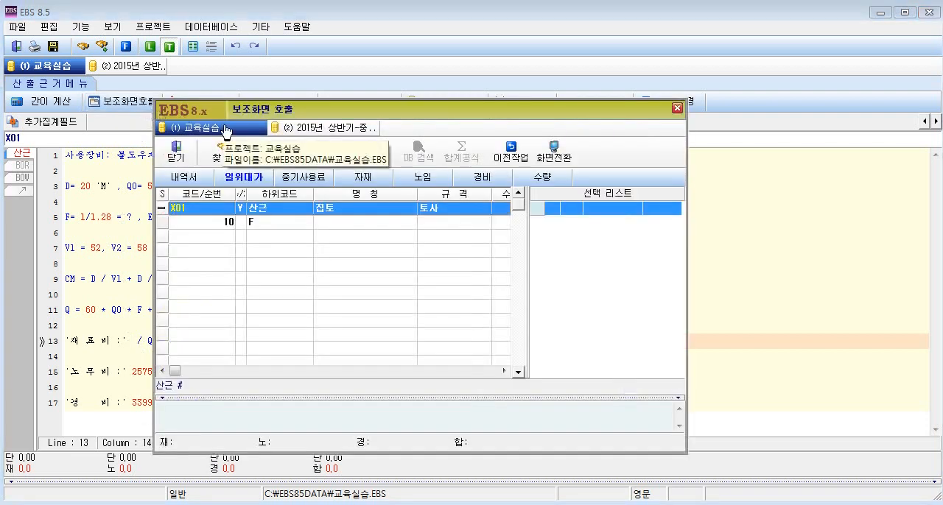
pyautogui.click(302, 179)
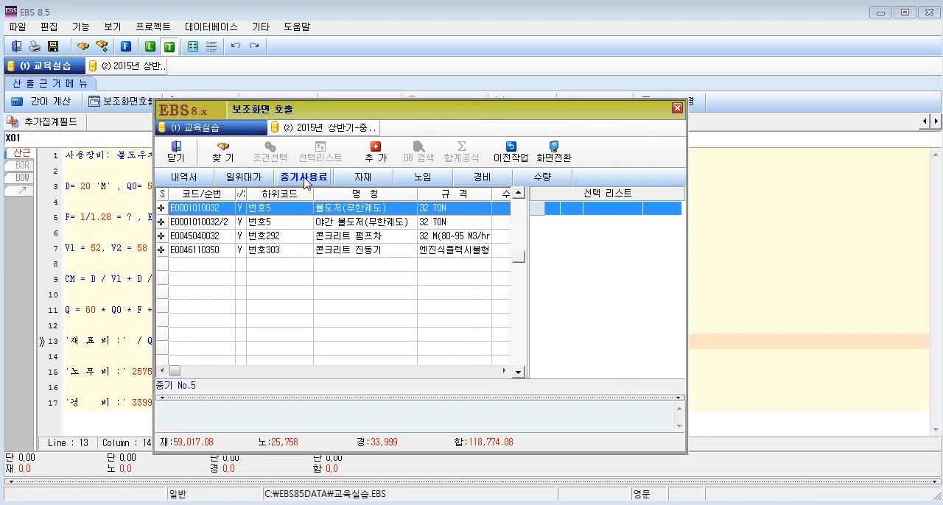
pyautogui.rightClick(326, 211)
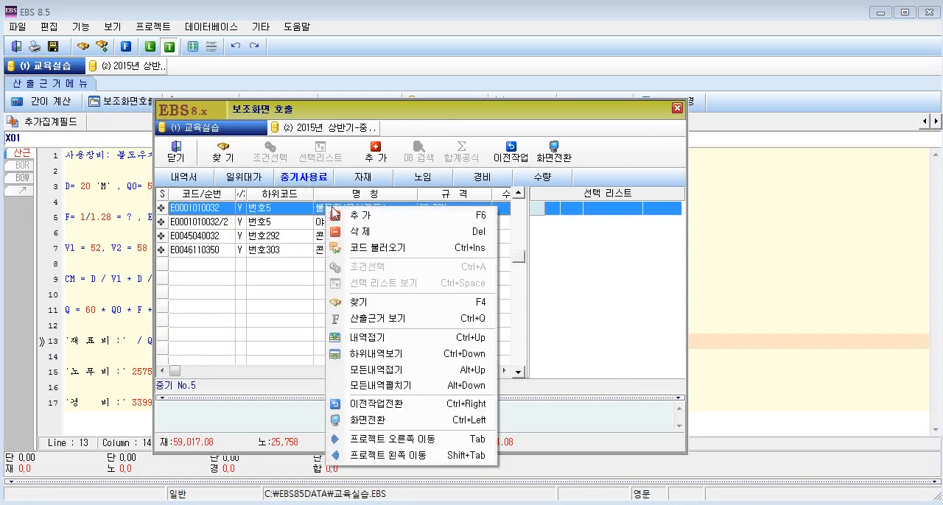
pyautogui.click(435, 255)
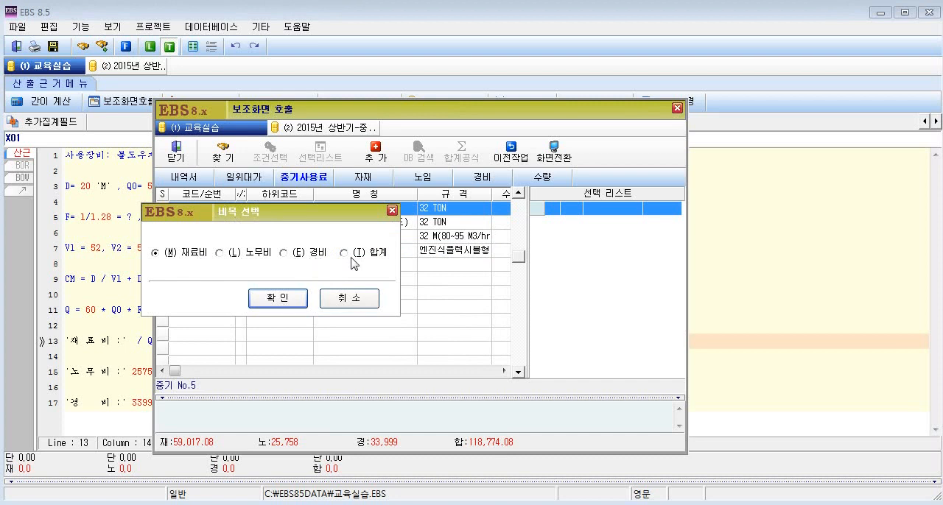
pyautogui.click(204, 258)
pyautogui.click(263, 255)
pyautogui.click(310, 255)
pyautogui.click(366, 254)
pyautogui.click(190, 256)
pyautogui.click(277, 299)
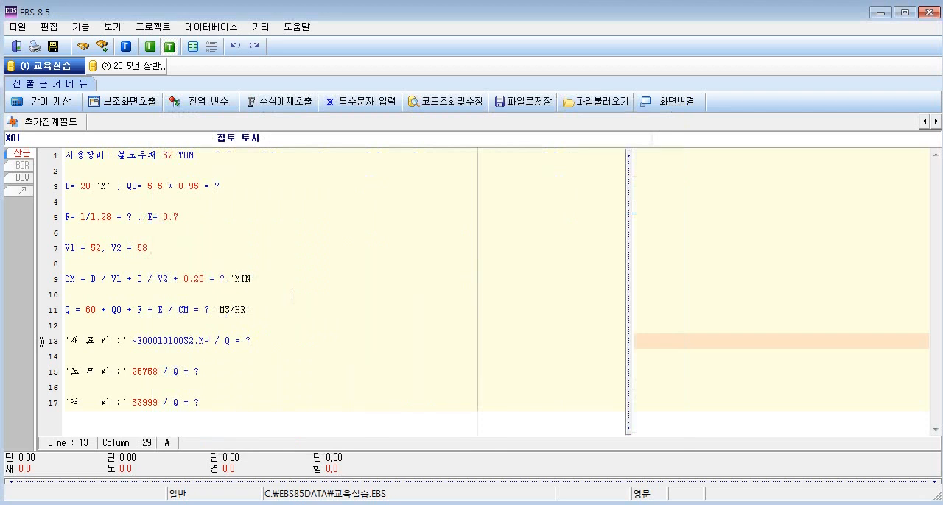
# Examine the tildes, equipment code and cost suffix of the 재료비 reference, and the fixed amounts in the 노무비 and 경비 formulas.
pyautogui.moveTo(133, 340); pyautogui.dragTo(211, 346)
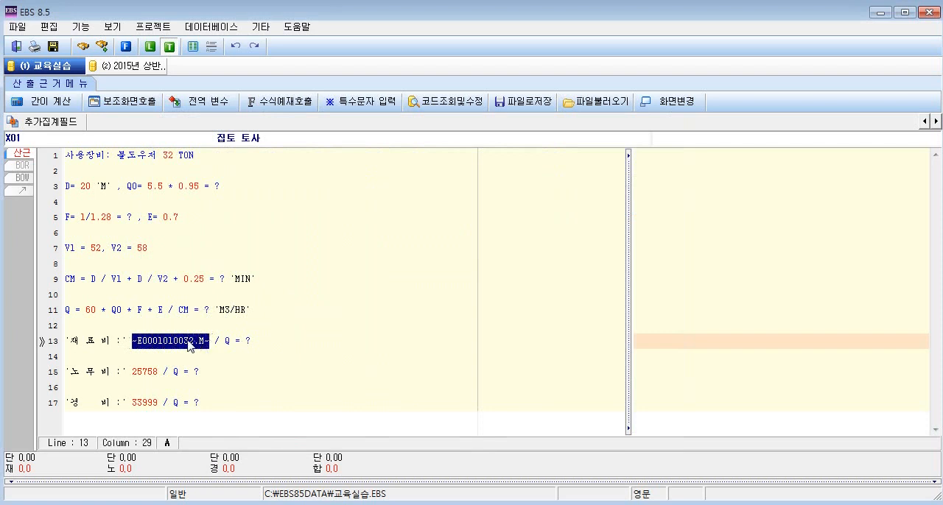
pyautogui.click(175, 341)
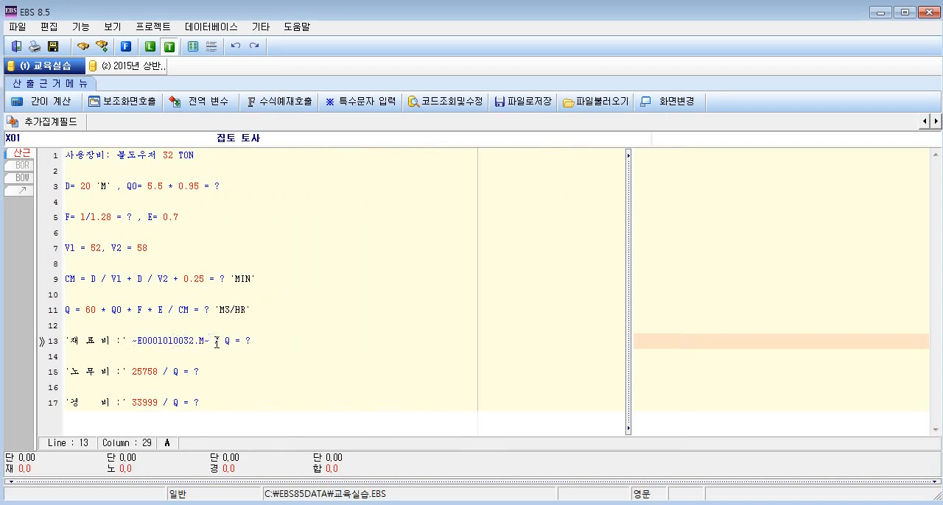
pyautogui.click(134, 341)
pyautogui.click(209, 341)
pyautogui.moveTo(138, 341); pyautogui.dragTo(190, 341)
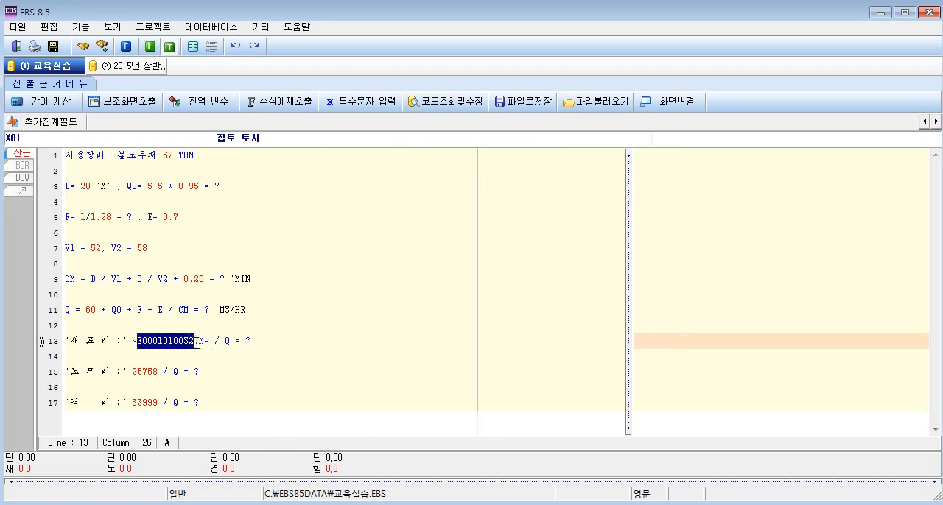
pyautogui.moveTo(198, 341); pyautogui.dragTo(206, 341)
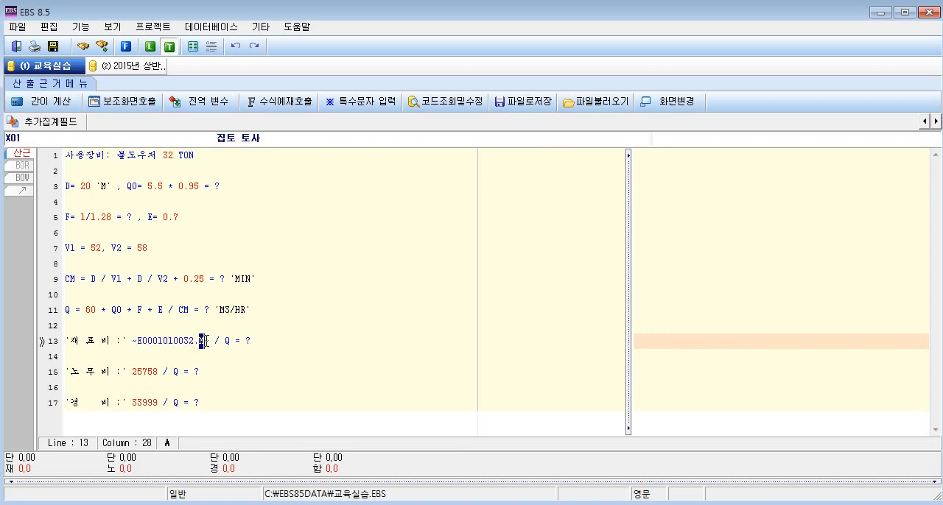
pyautogui.click(206, 341)
pyautogui.moveTo(156, 372); pyautogui.dragTo(133, 372)
pyautogui.moveTo(158, 403); pyautogui.dragTo(133, 402)
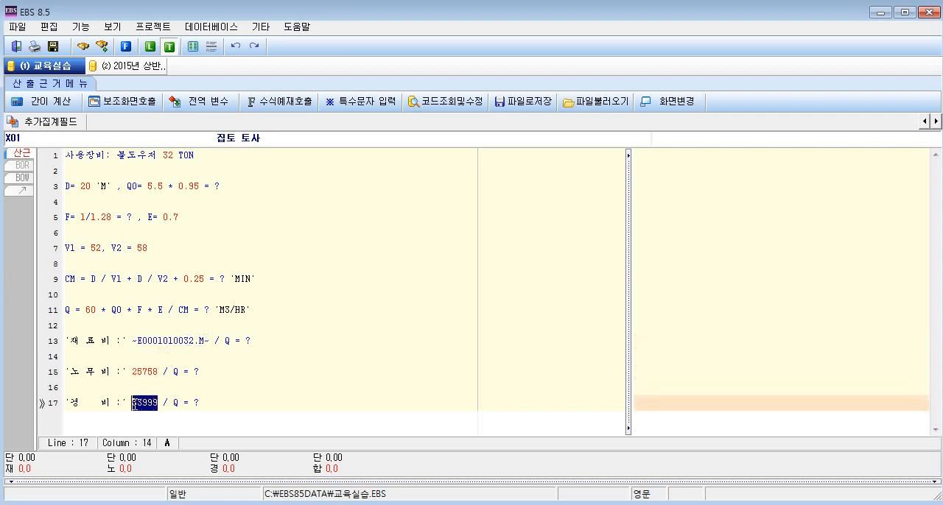
pyautogui.click(151, 372)
pyautogui.moveTo(157, 372); pyautogui.dragTo(133, 372)
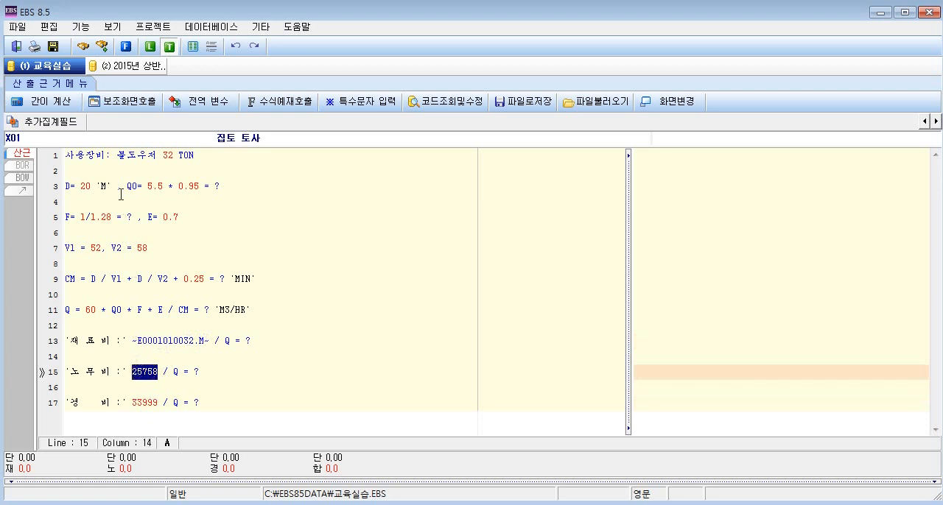
pyautogui.click(122, 102)
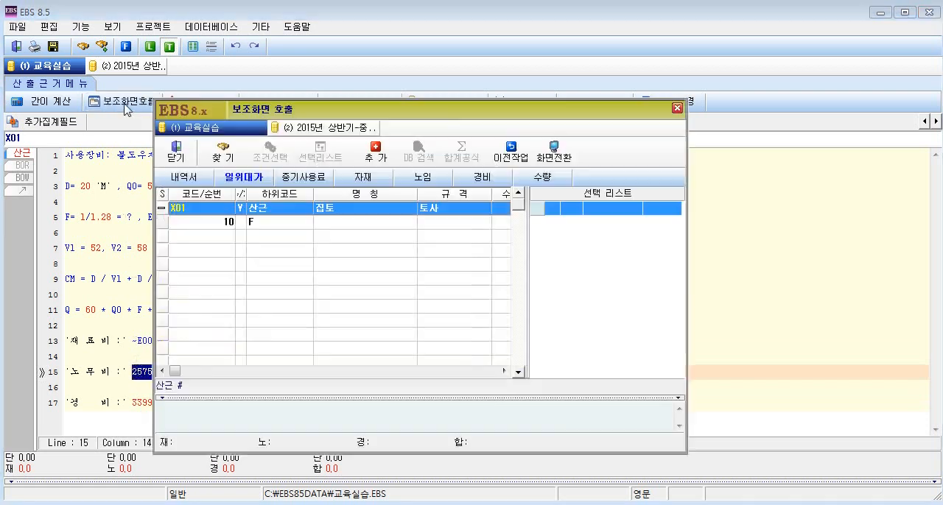
pyautogui.click(304, 177)
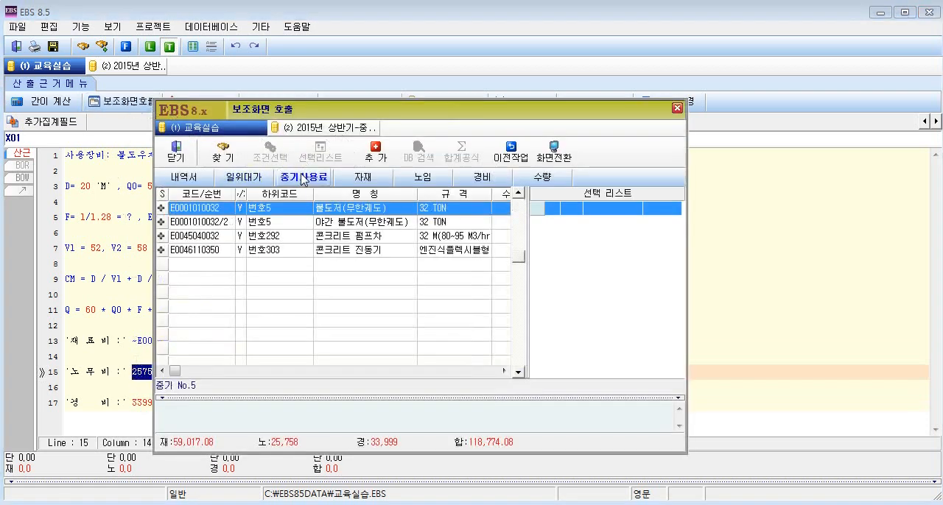
pyautogui.rightClick(339, 207)
pyautogui.click(389, 249)
pyautogui.click(248, 252)
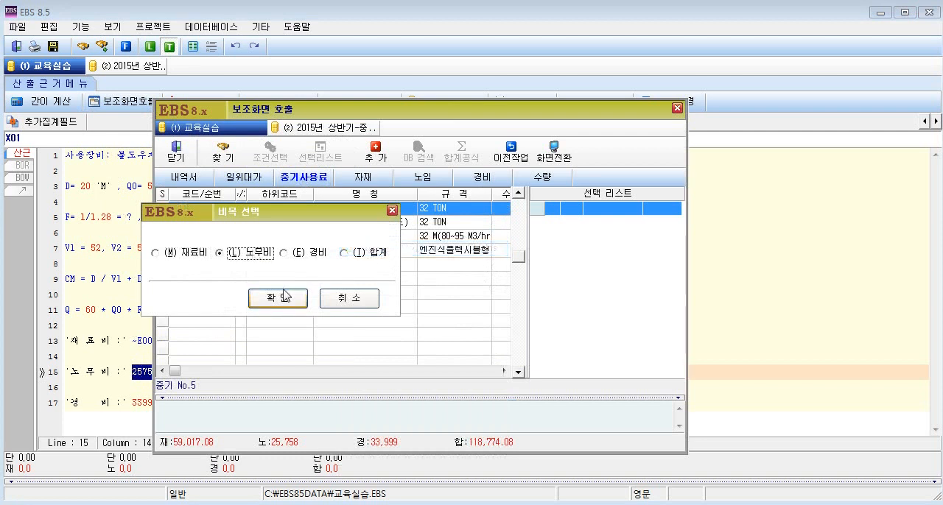
pyautogui.click(277, 298)
pyautogui.moveTo(133, 403); pyautogui.dragTo(156, 404)
pyautogui.rightClick(150, 403)
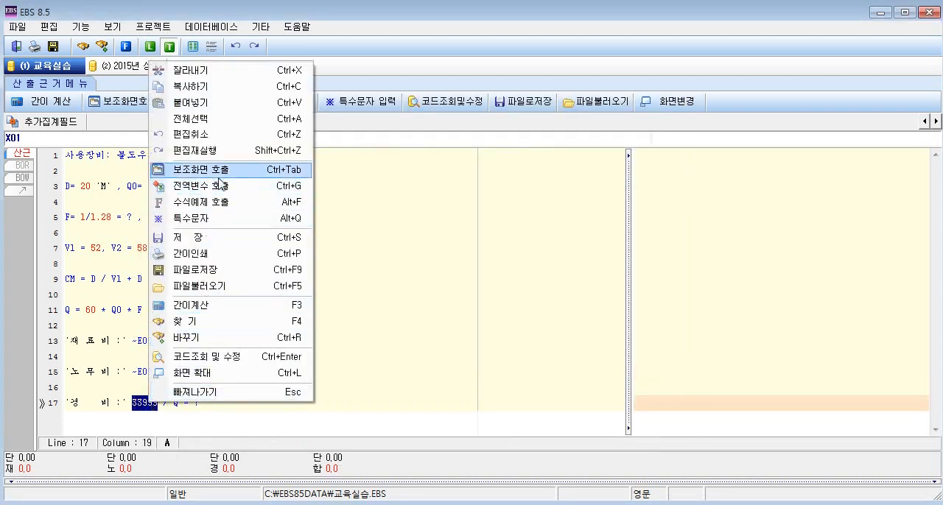
pyautogui.click(132, 404)
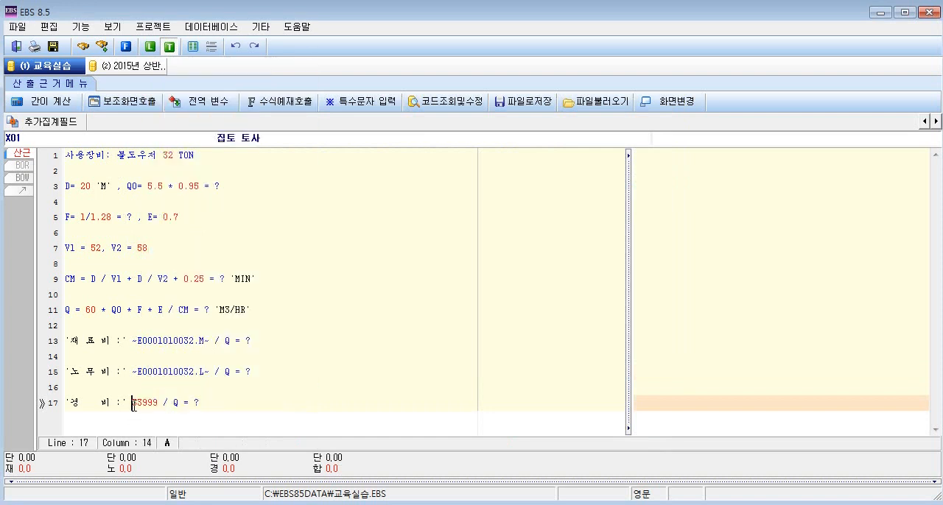
pyautogui.moveTo(133, 404); pyautogui.dragTo(156, 404)
pyautogui.click(122, 101)
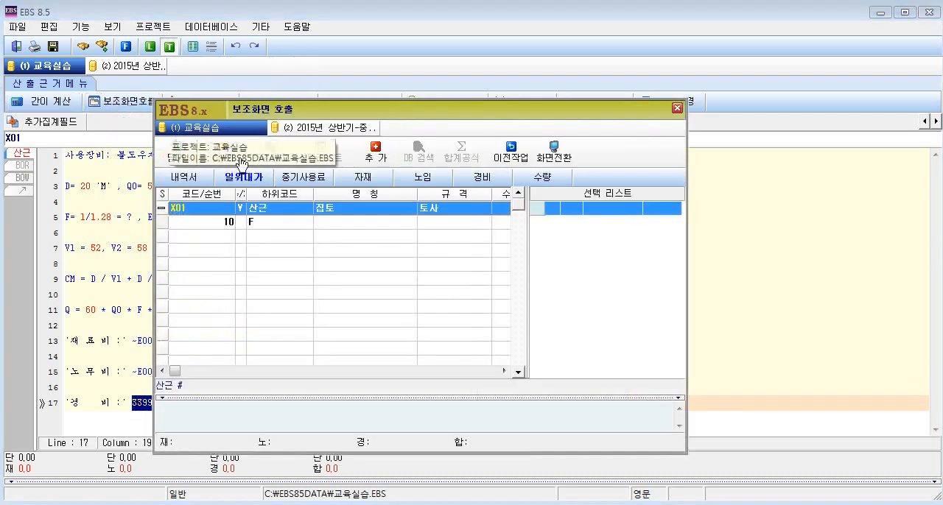
pyautogui.click(302, 179)
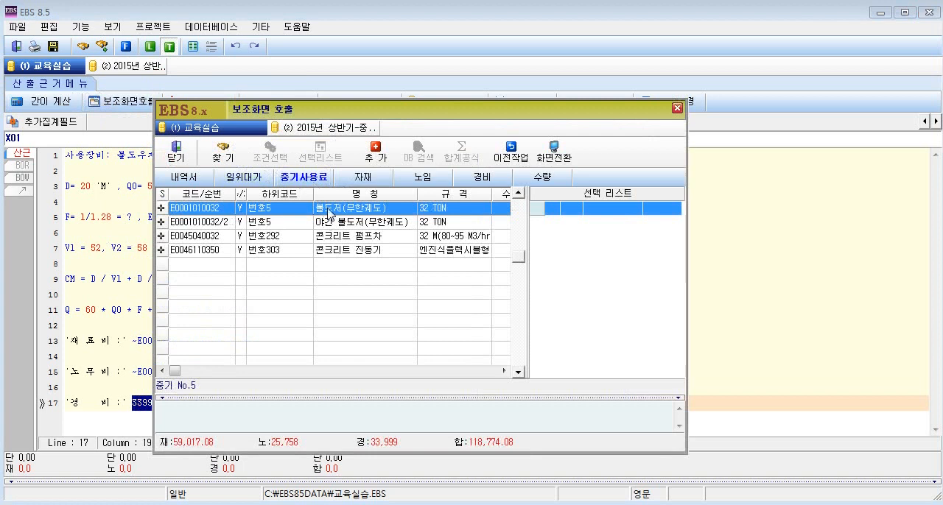
pyautogui.rightClick(328, 210)
pyautogui.click(363, 251)
pyautogui.click(305, 257)
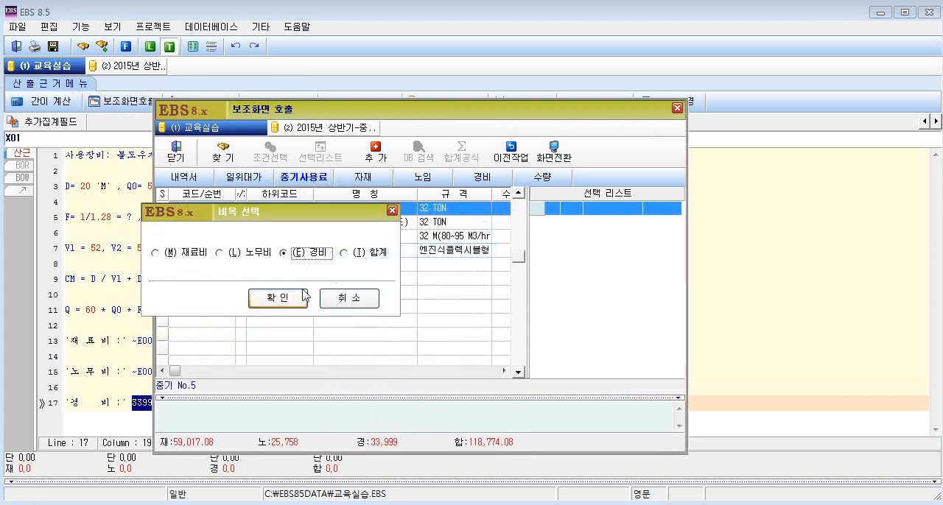
pyautogui.click(304, 295)
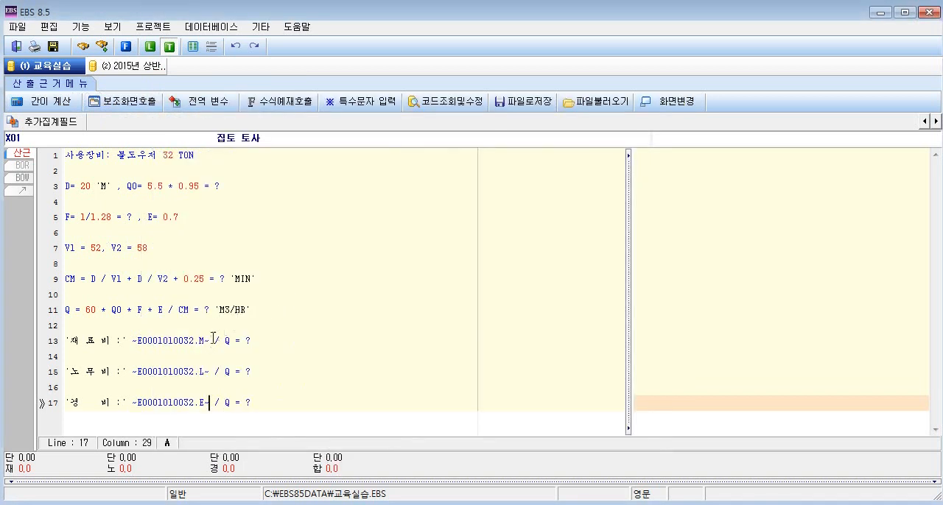
pyautogui.doubleClick(201, 340)
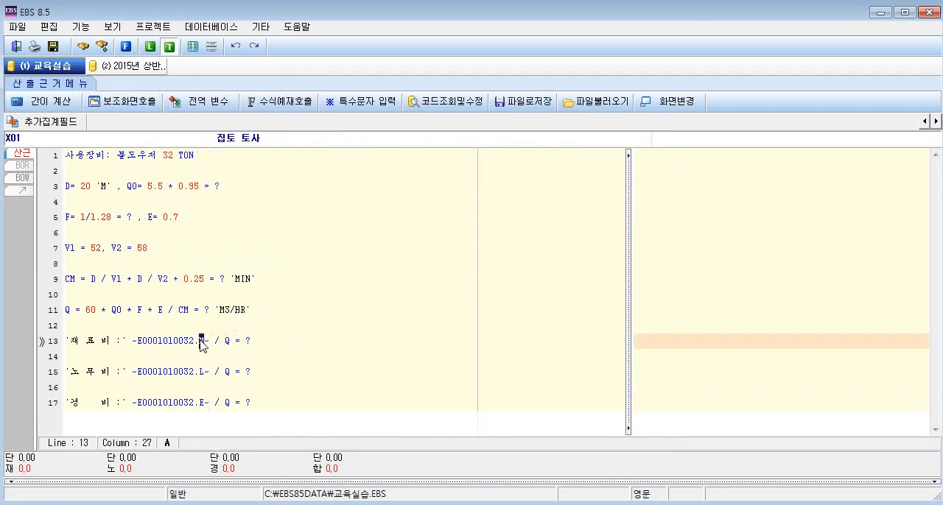
pyautogui.doubleClick(203, 372)
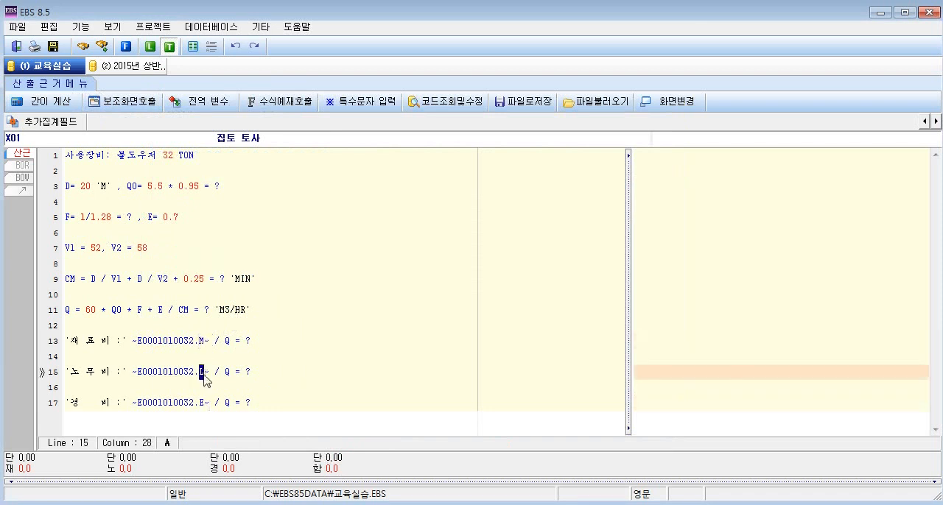
pyautogui.doubleClick(202, 403)
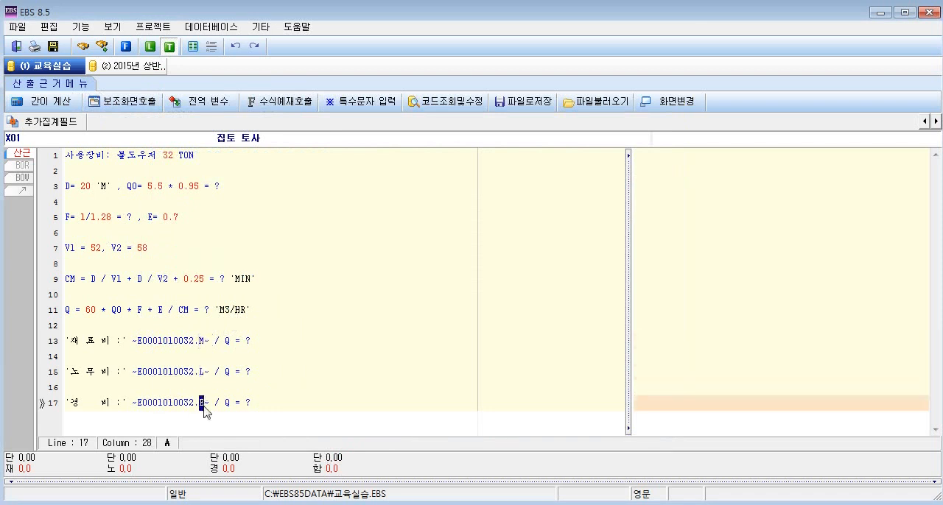
pyautogui.click(259, 404)
pyautogui.press('F2')
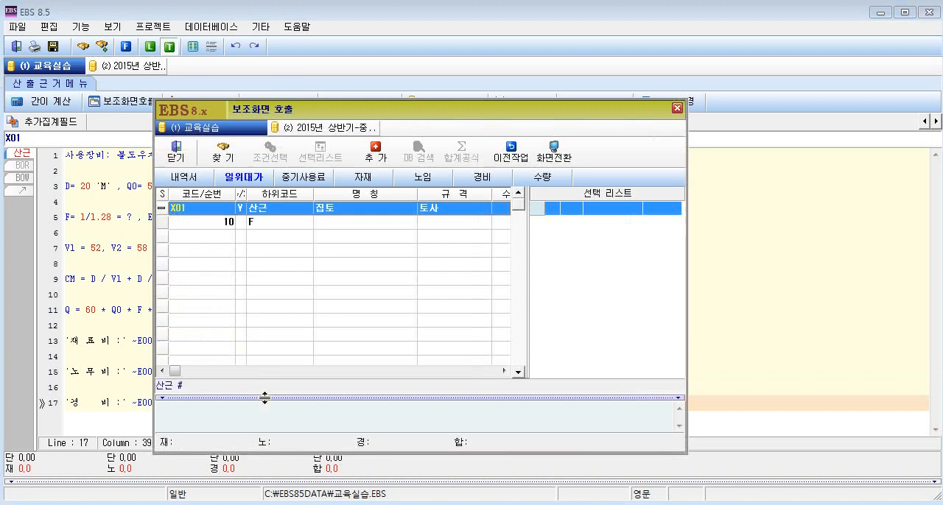
pyautogui.click(307, 177)
pyautogui.rightClick(324, 211)
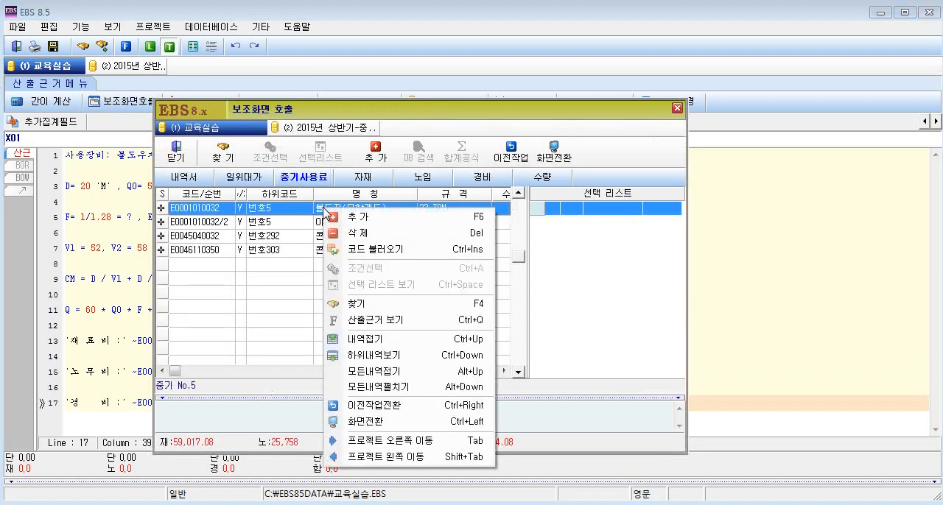
pyautogui.click(371, 249)
pyautogui.click(277, 298)
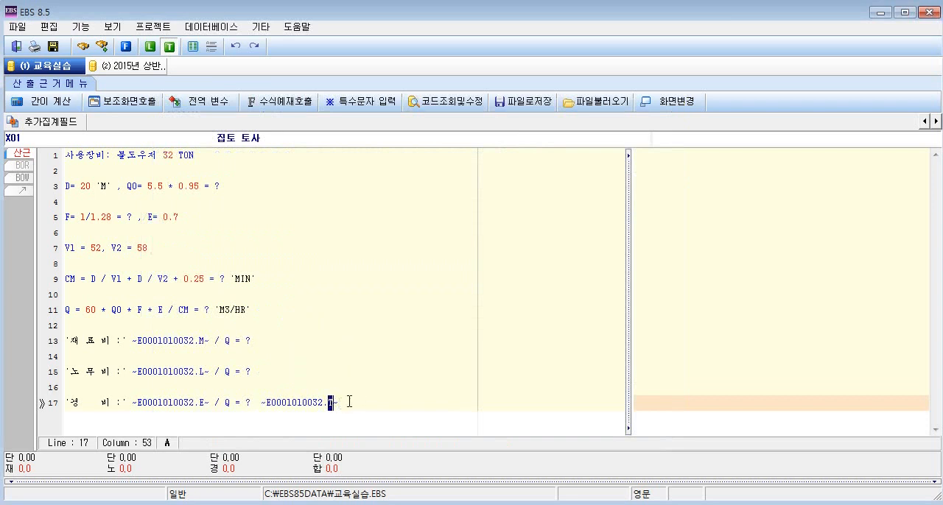
# Delete the 합계 (T) code reference after the 경비 formula and run the quick calculation of the X01 basis.
pyautogui.moveTo(338, 402); pyautogui.dragTo(258, 407)
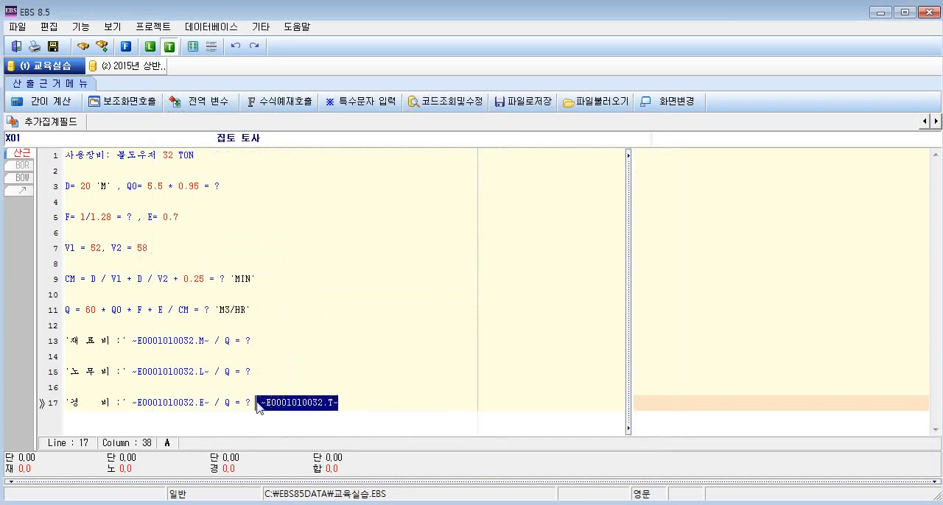
pyautogui.press('Delete')
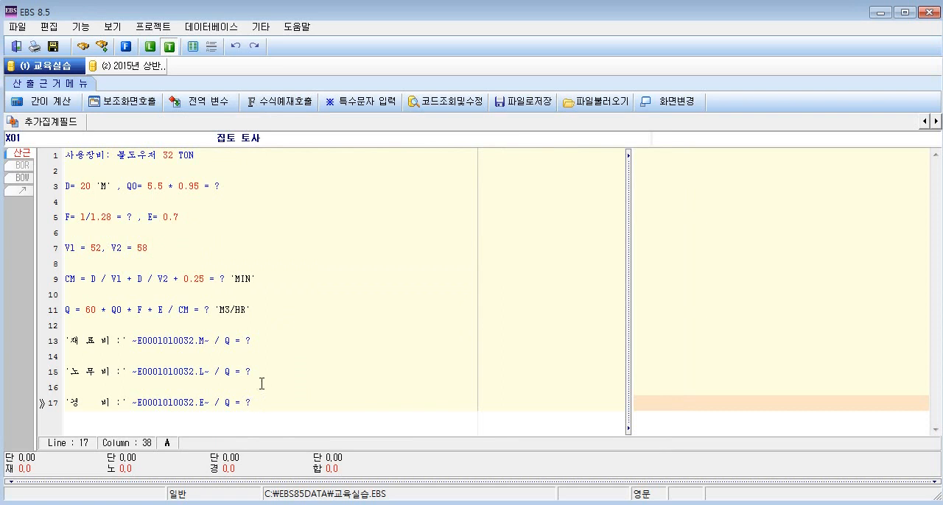
pyautogui.click(61, 103)
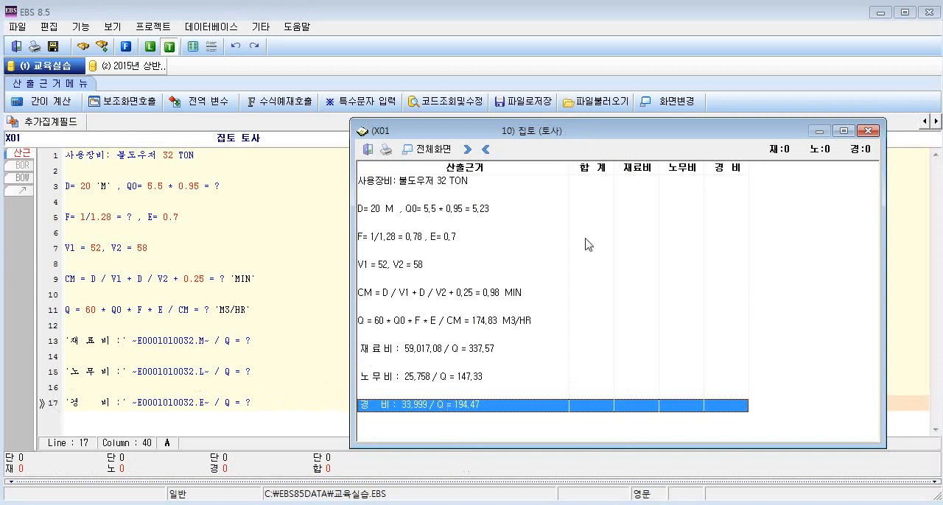
# Compare the calculated results with the ? marks in the Q0, CM, Q, 재료비, 노무비 and 경비 formulas.
pyautogui.click(487, 211)
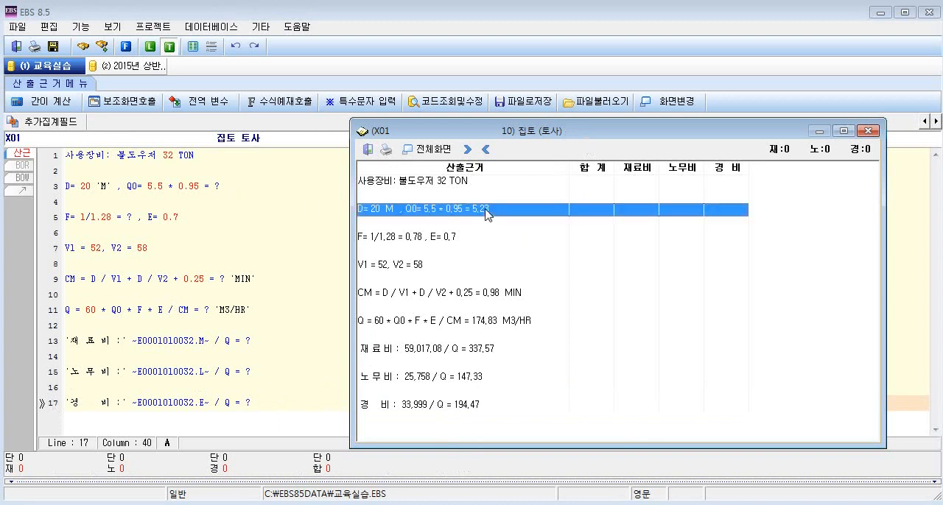
pyautogui.moveTo(142, 186); pyautogui.dragTo(205, 185)
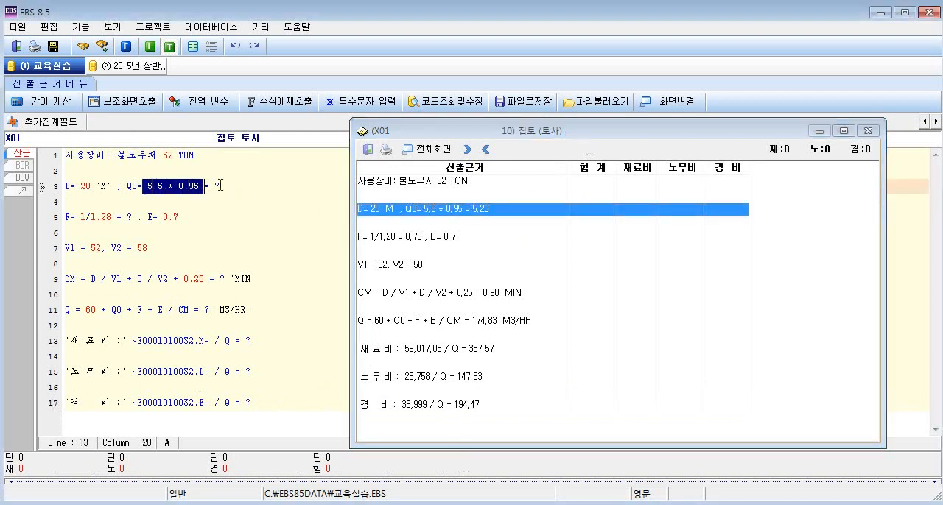
pyautogui.click(487, 211)
pyautogui.click(219, 278)
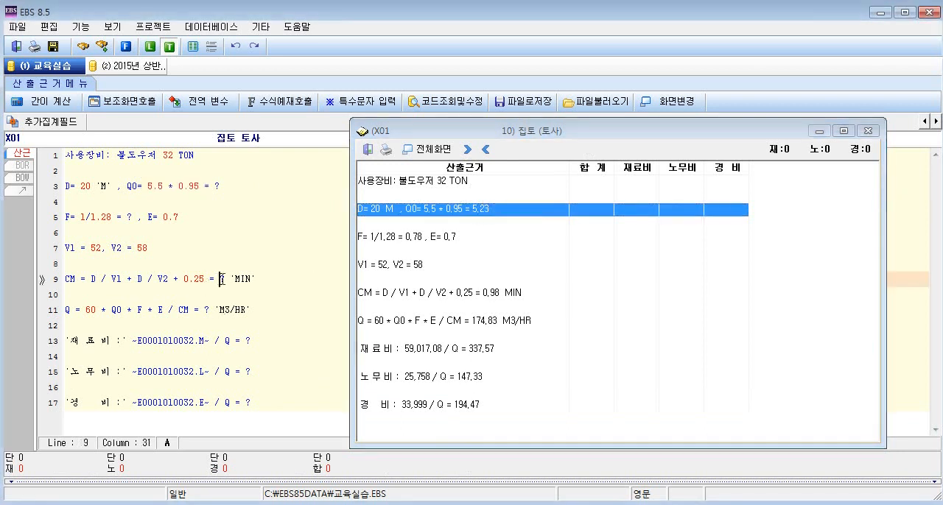
pyautogui.click(495, 295)
pyautogui.click(499, 324)
pyautogui.click(480, 352)
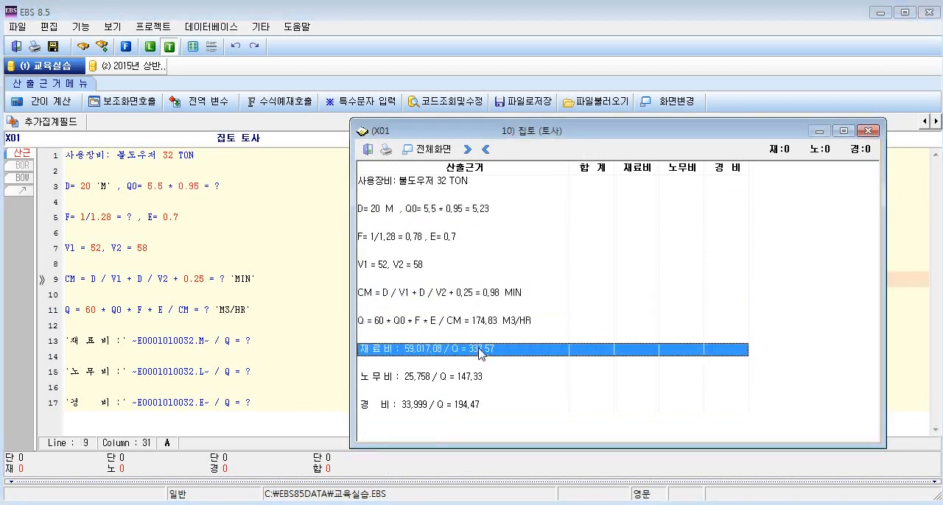
pyautogui.click(477, 377)
pyautogui.click(490, 405)
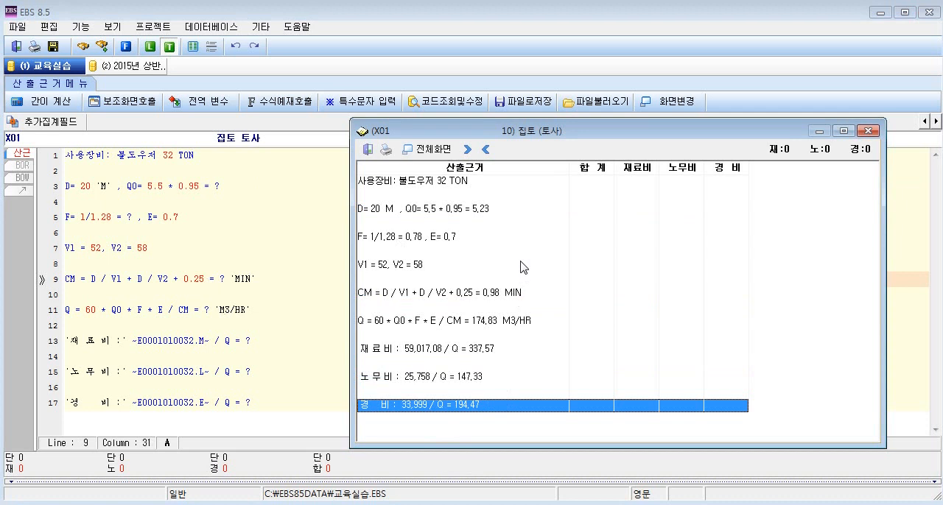
# Examine the variable names shown in the calculated CM, Q and cost formulas, and close the calculation result.
pyautogui.click(381, 293)
pyautogui.click(414, 322)
pyautogui.click(445, 351)
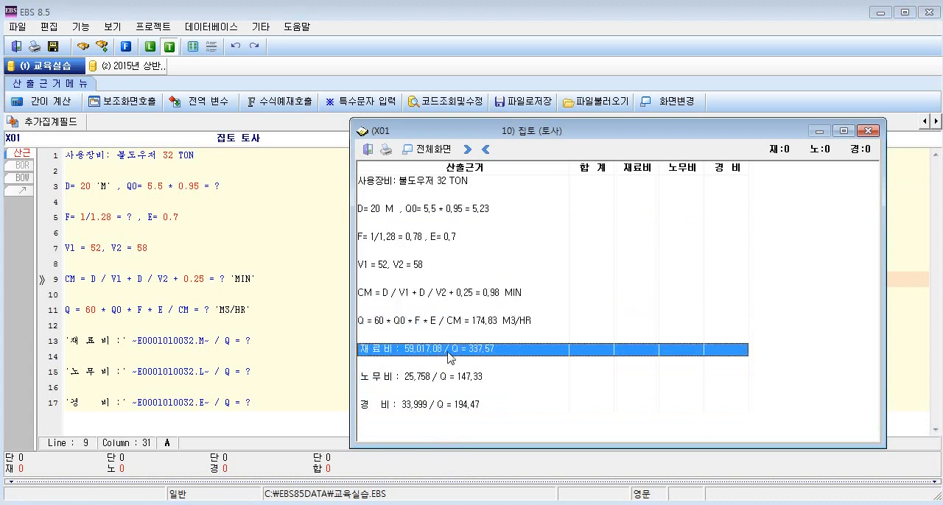
pyautogui.click(452, 378)
pyautogui.click(459, 411)
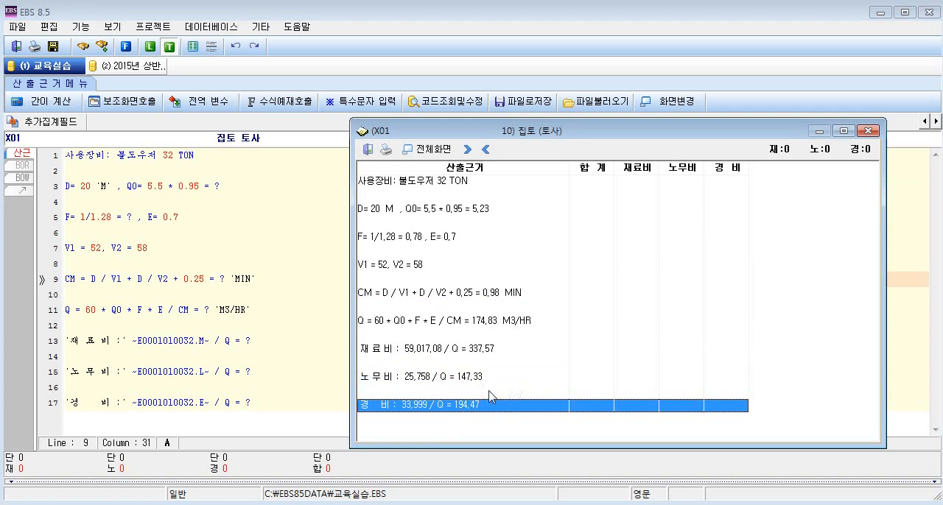
pyautogui.click(395, 294)
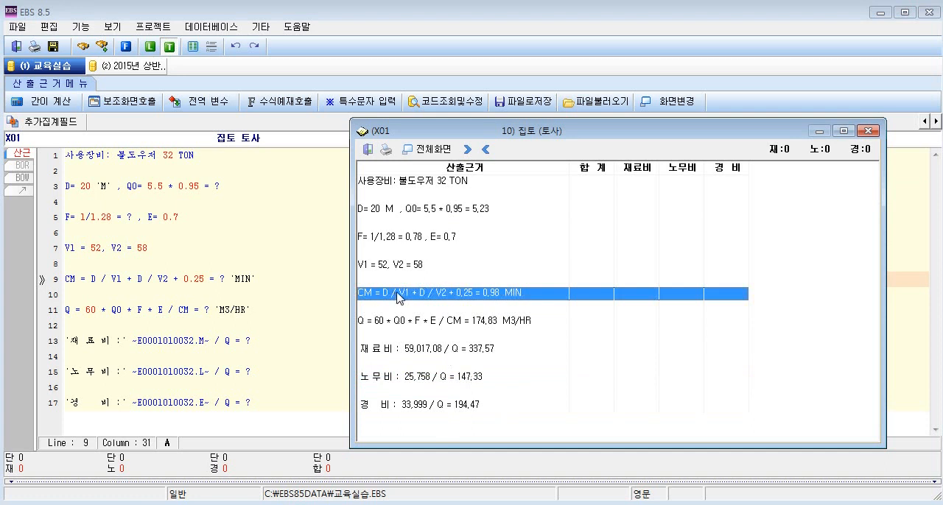
pyautogui.click(869, 131)
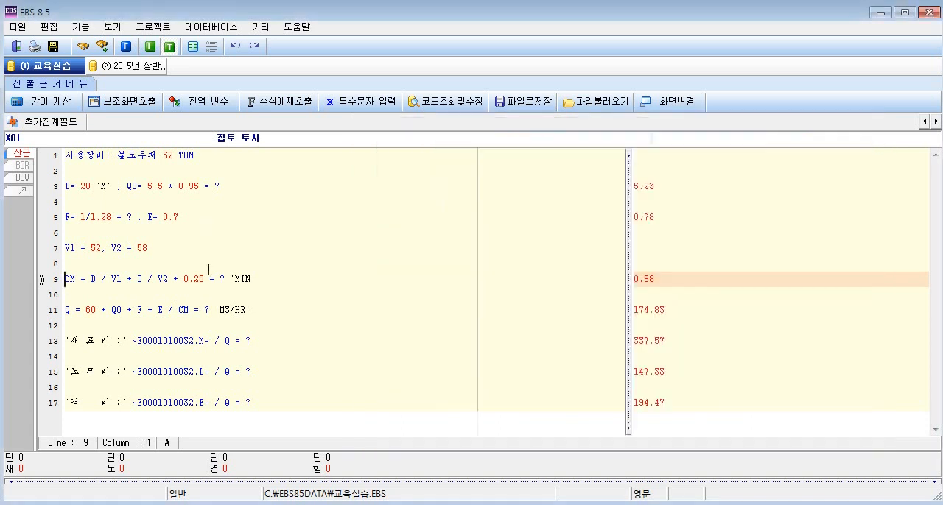
# Enclose the first D of the CM formula in braces as {D} so its value is shown.
pyautogui.moveTo(91, 279); pyautogui.dragTo(209, 281)
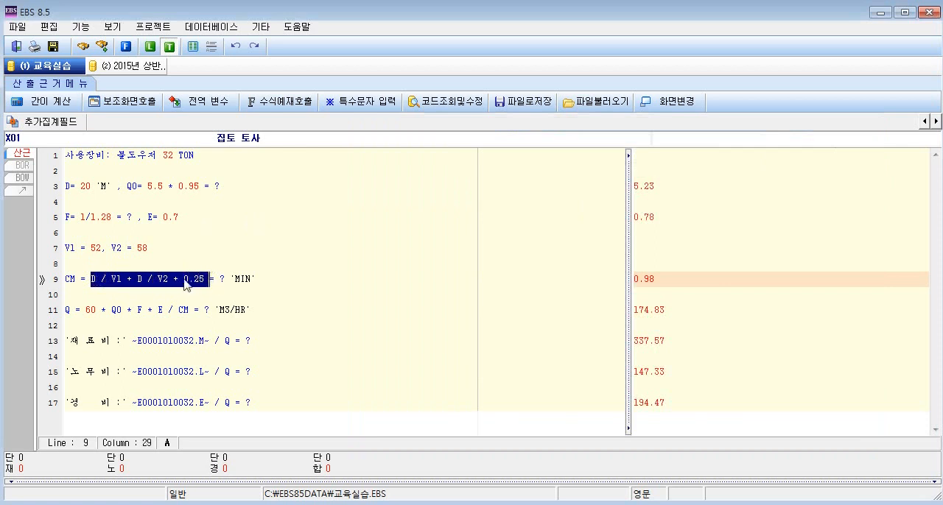
pyautogui.click(91, 278)
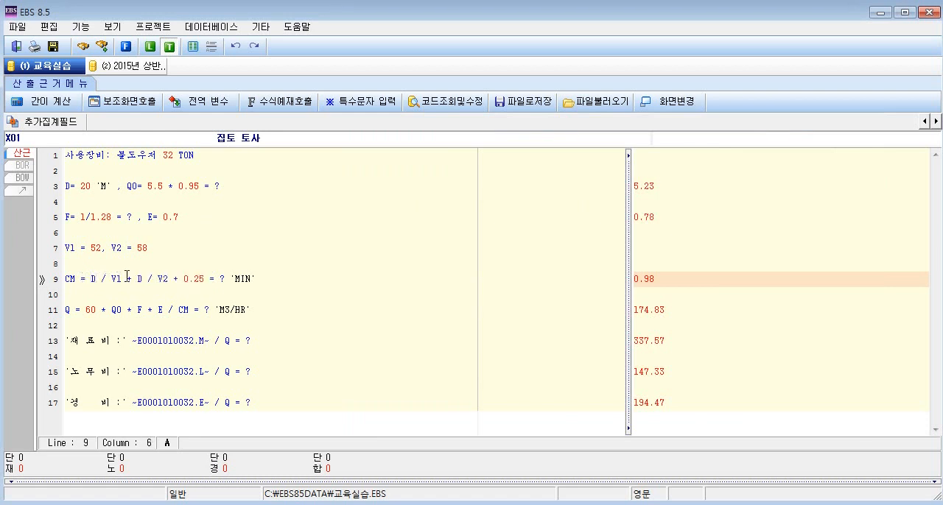
pyautogui.write('(D')
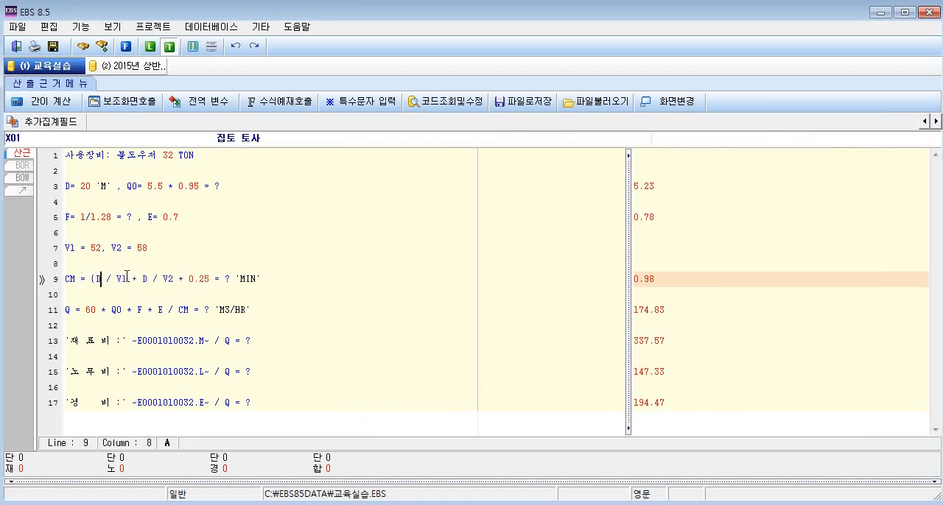
pyautogui.write(')')
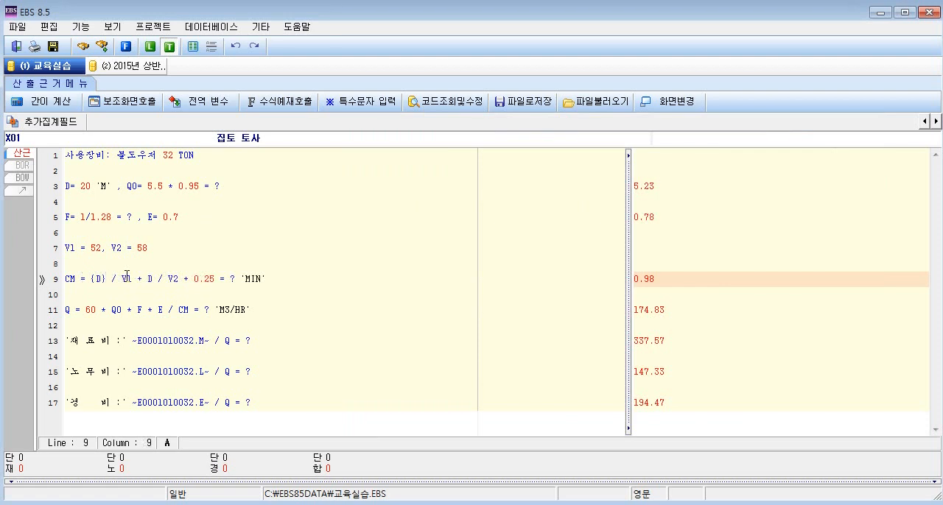
# Recalculate the basis and compare the braced D in the CM line with the unbraced variables in the Q and cost lines.
pyautogui.click(57, 103)
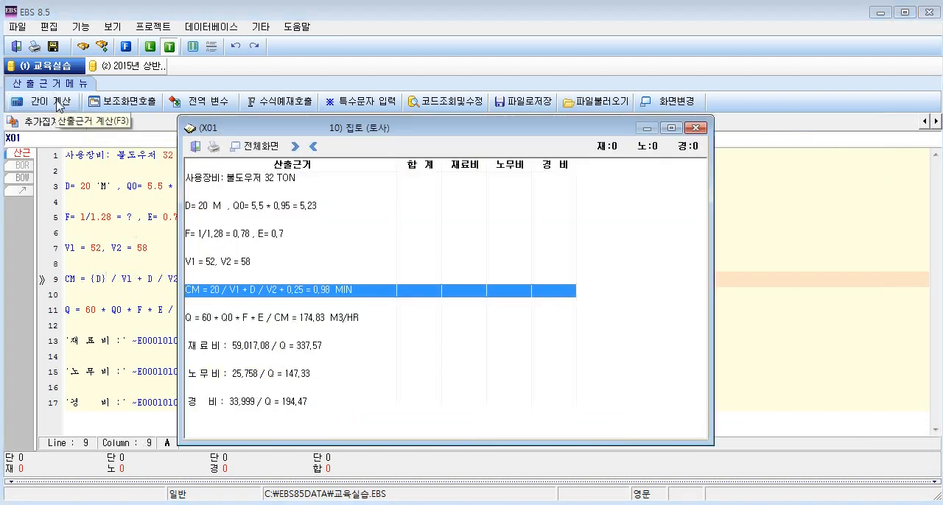
pyautogui.moveTo(262, 133); pyautogui.dragTo(433, 130)
pyautogui.click(390, 291)
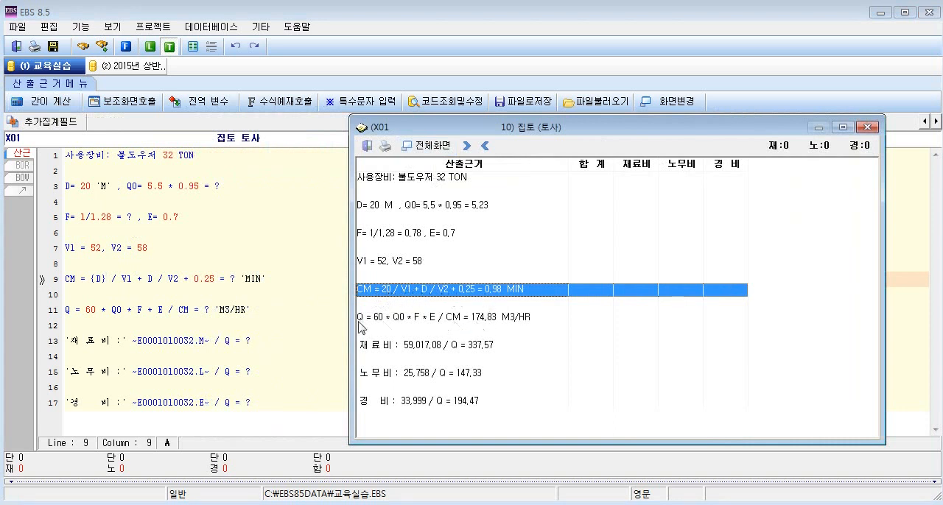
pyautogui.click(411, 321)
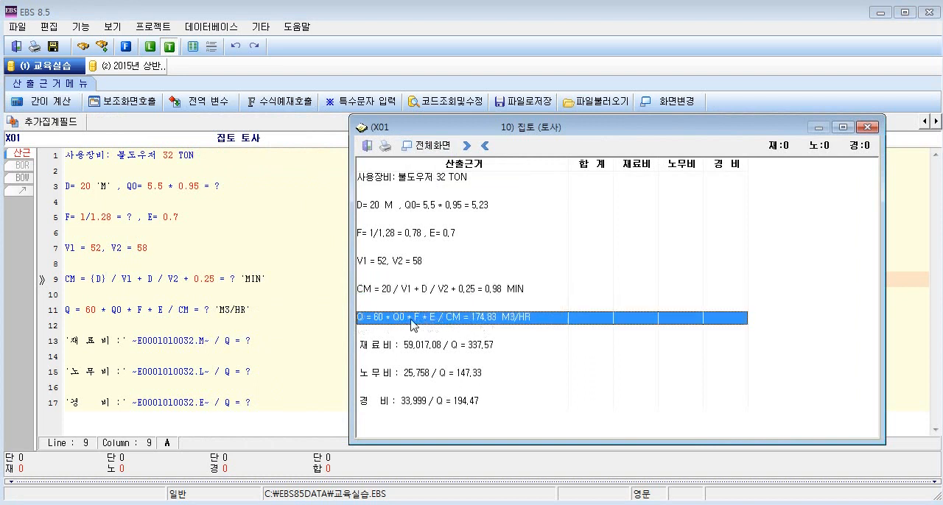
pyautogui.click(442, 359)
pyautogui.click(442, 374)
pyautogui.click(442, 402)
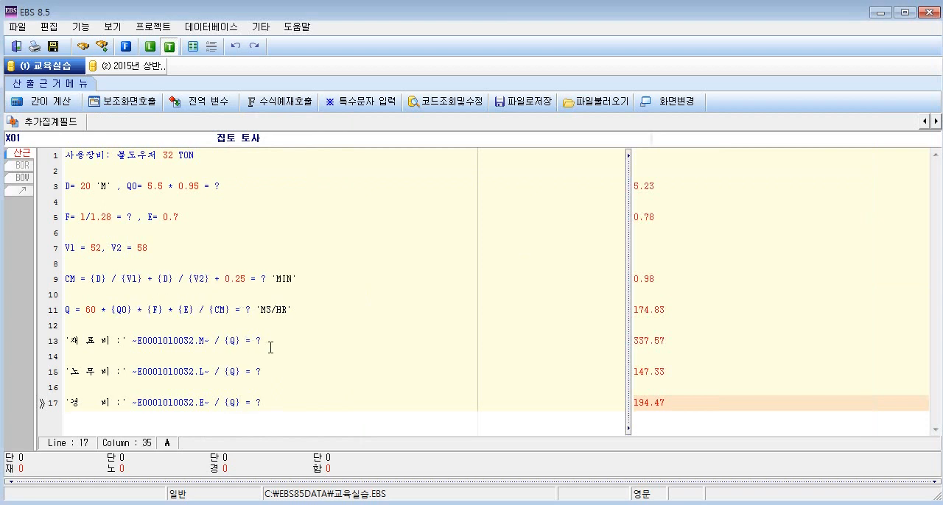
# Recalculate the basis with all formula variables in braces and check the substituted numbers in the CM, Q, 재료비, 노무비 and 경비 lines.
pyautogui.click(40, 105)
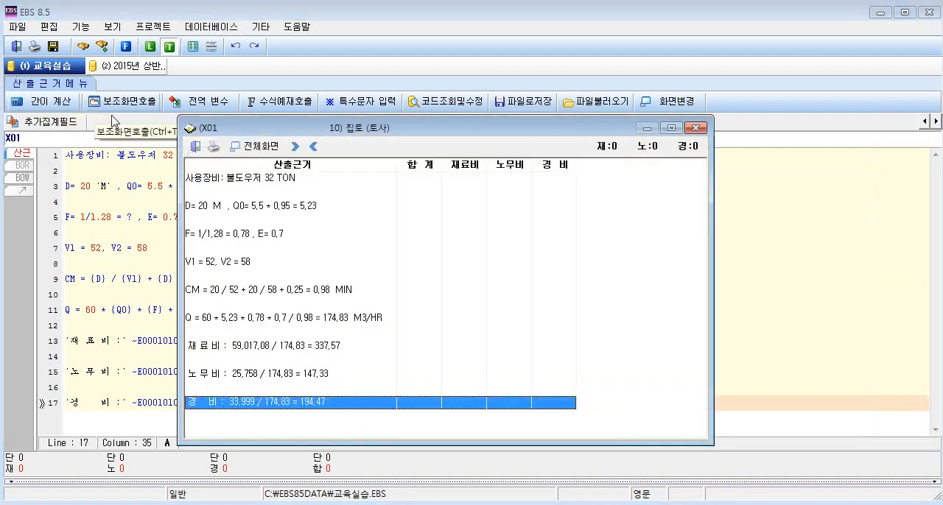
pyautogui.moveTo(293, 132); pyautogui.dragTo(483, 133)
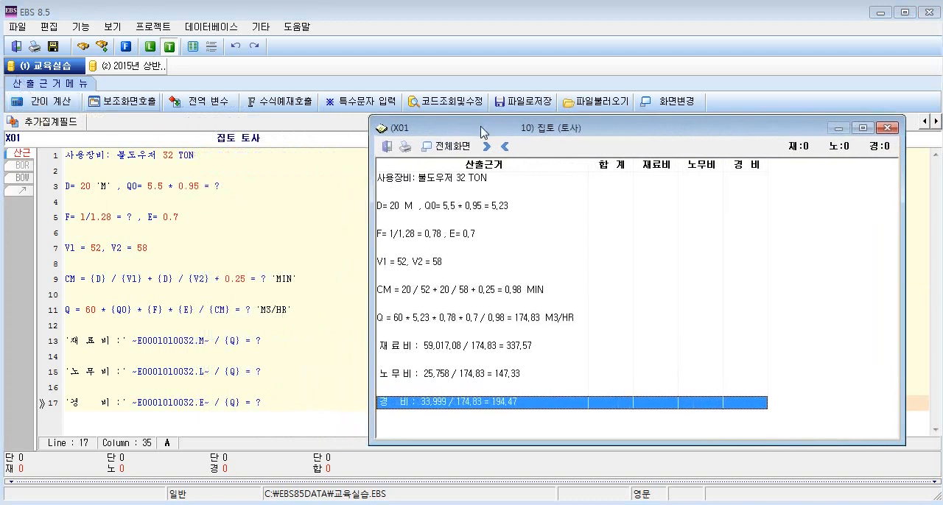
pyautogui.click(417, 292)
pyautogui.click(471, 317)
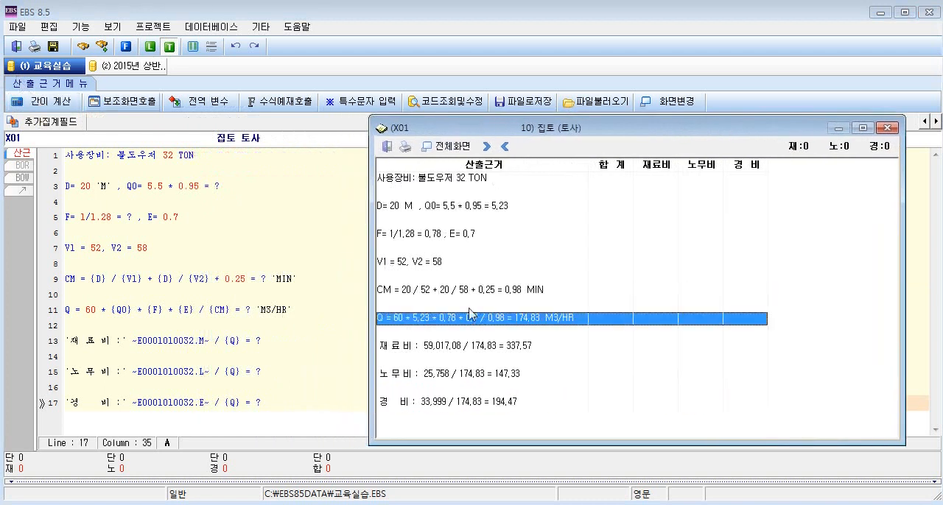
pyautogui.click(466, 349)
pyautogui.click(477, 376)
pyautogui.click(473, 404)
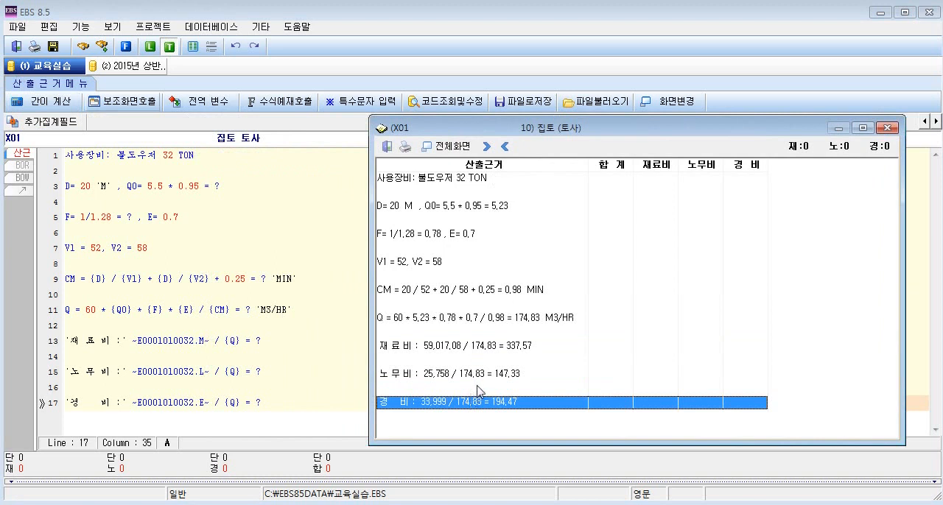
pyautogui.click(495, 293)
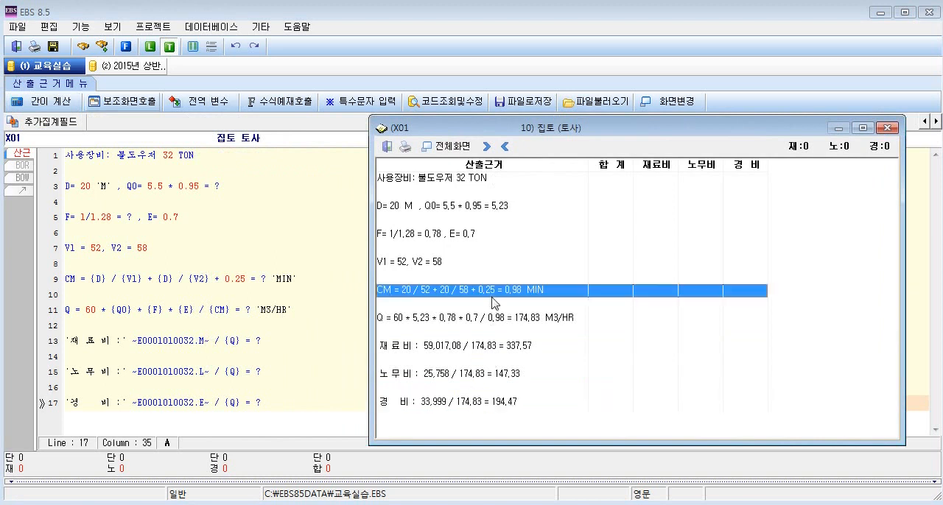
pyautogui.click(496, 318)
pyautogui.click(497, 345)
pyautogui.click(497, 374)
pyautogui.click(498, 402)
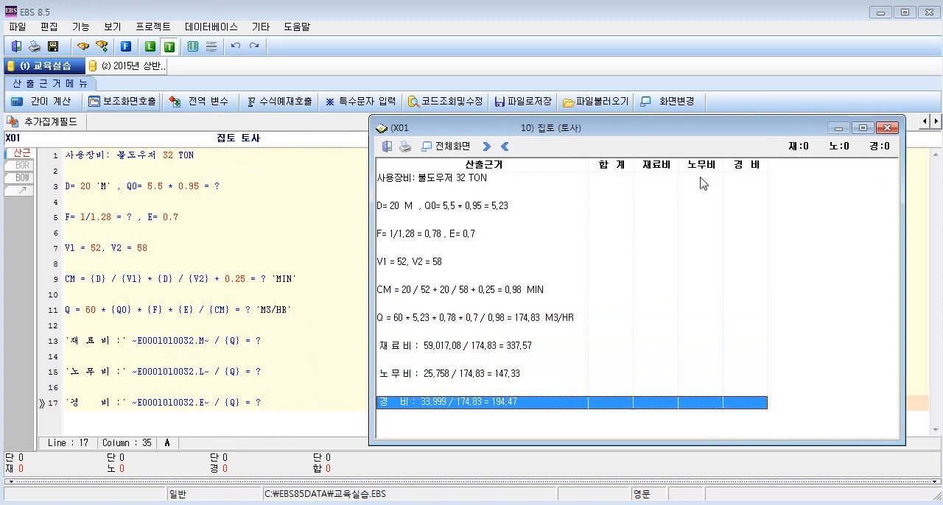
# Inspect the 합계, 재료비, 노무비 and 경비 amount columns of the calculation result.
pyautogui.click(712, 315)
pyautogui.click(694, 351)
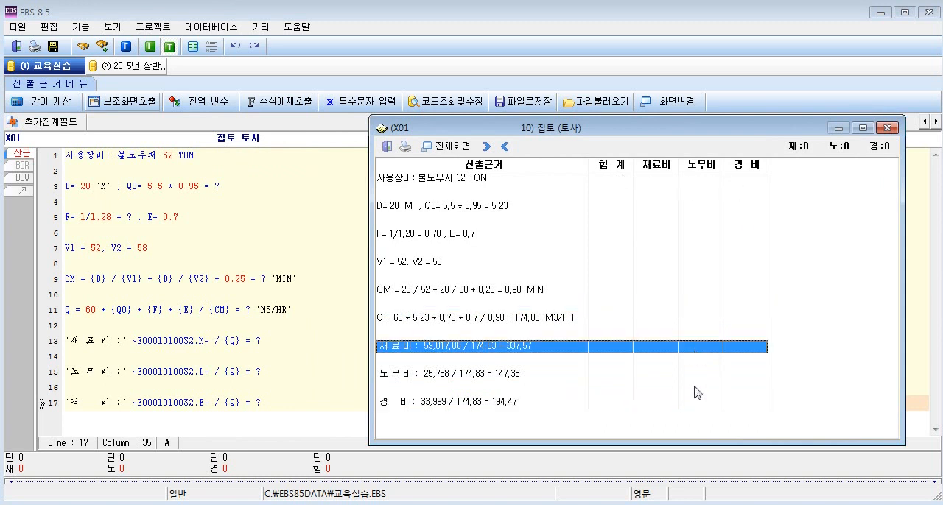
pyautogui.click(690, 396)
pyautogui.click(682, 374)
pyautogui.click(682, 335)
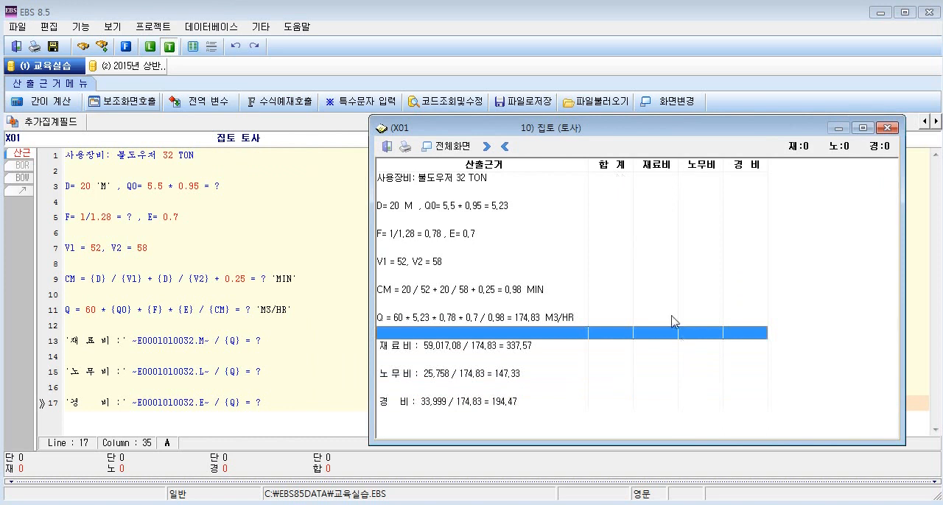
pyautogui.click(651, 221)
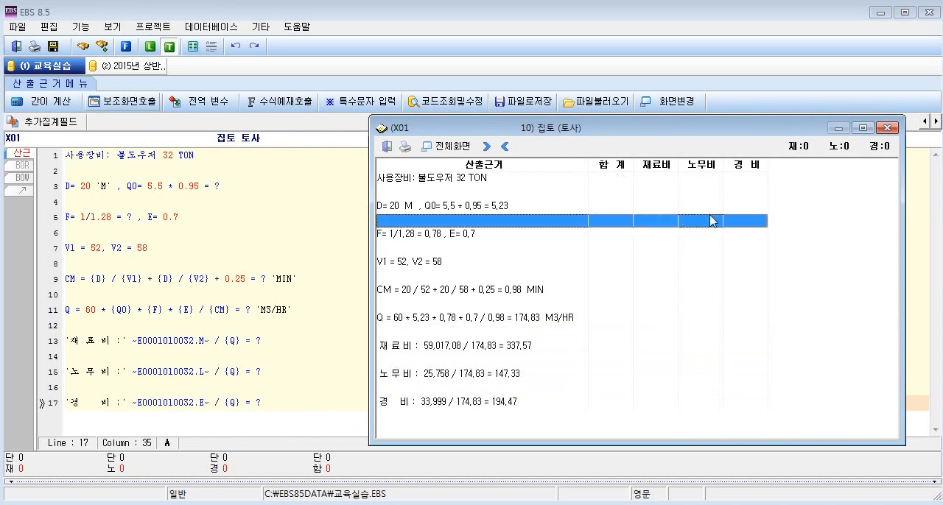
pyautogui.click(758, 234)
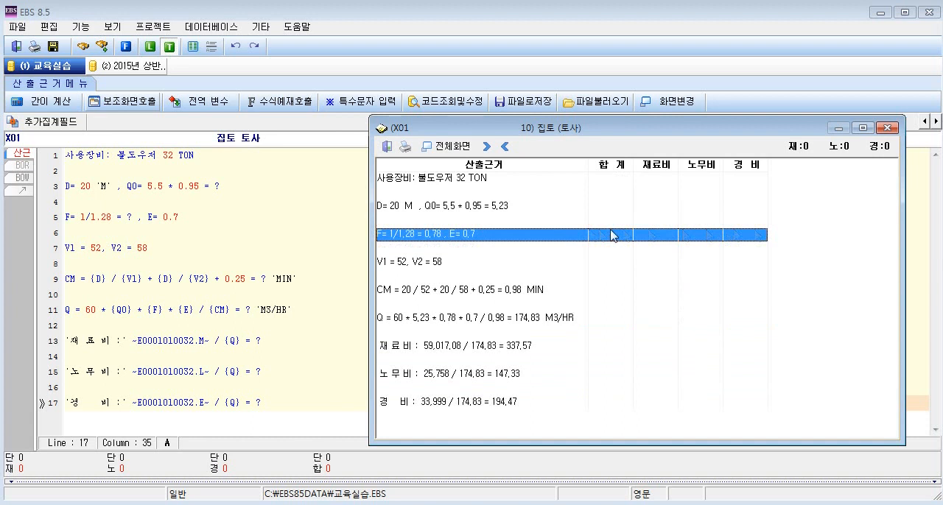
pyautogui.click(613, 305)
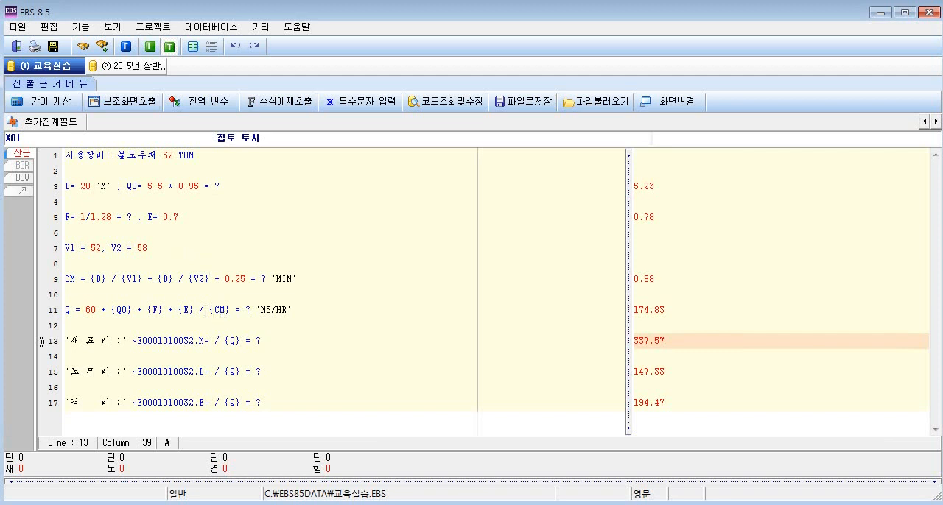
# Append the material cost code MA directly after the ? of the 재료비 formula.
pyautogui.moveTo(134, 341); pyautogui.dragTo(210, 341)
pyautogui.click(234, 340)
pyautogui.doubleClick(258, 341)
pyautogui.click(262, 341)
pyautogui.write('MA')
# Append LA directly after the ? of the 노무비 formula and EQ after the ? of the 경비 formula.
pyautogui.click(256, 370)
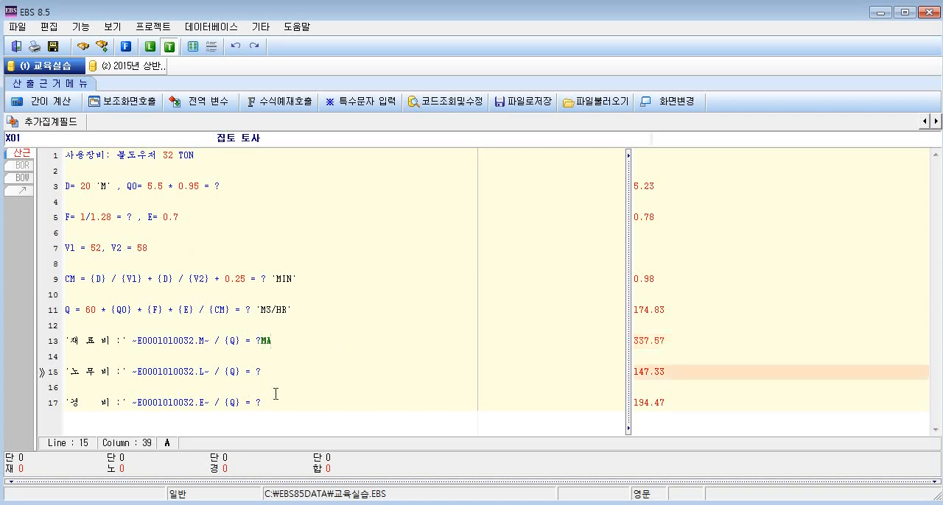
pyautogui.write('LA')
pyautogui.click(263, 402)
pyautogui.write('EA')
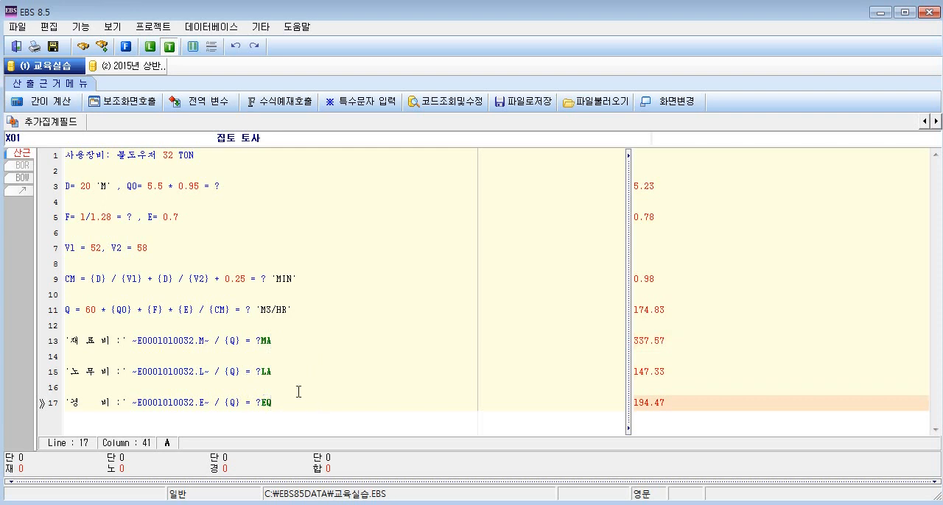
pyautogui.click(259, 341)
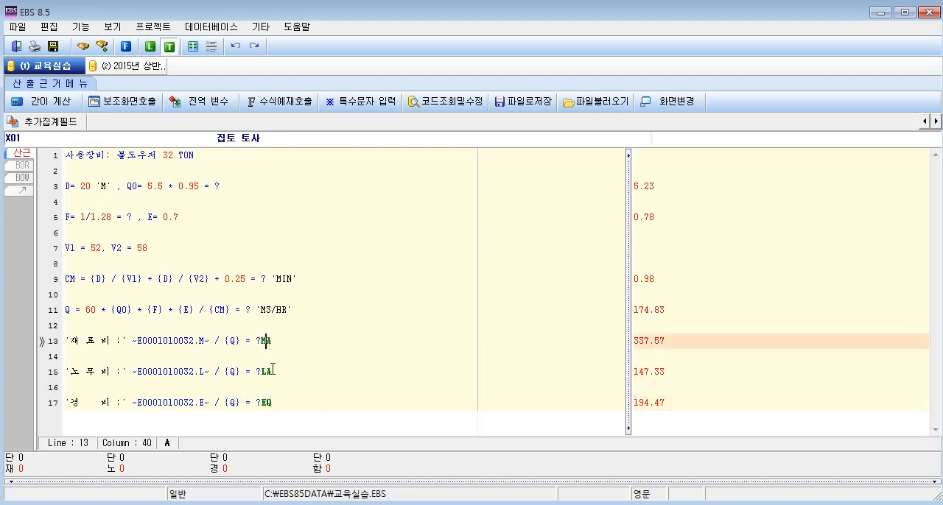
pyautogui.click(271, 370)
pyautogui.click(275, 401)
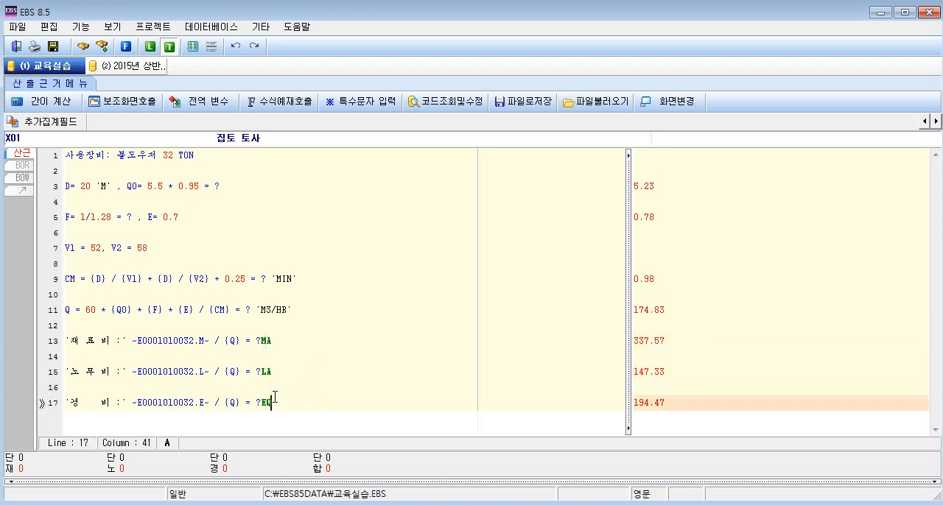
# Run the quick calculation of the basis with the MA, LA and EQ codes and place the result window beside the formulas.
pyautogui.click(273, 340)
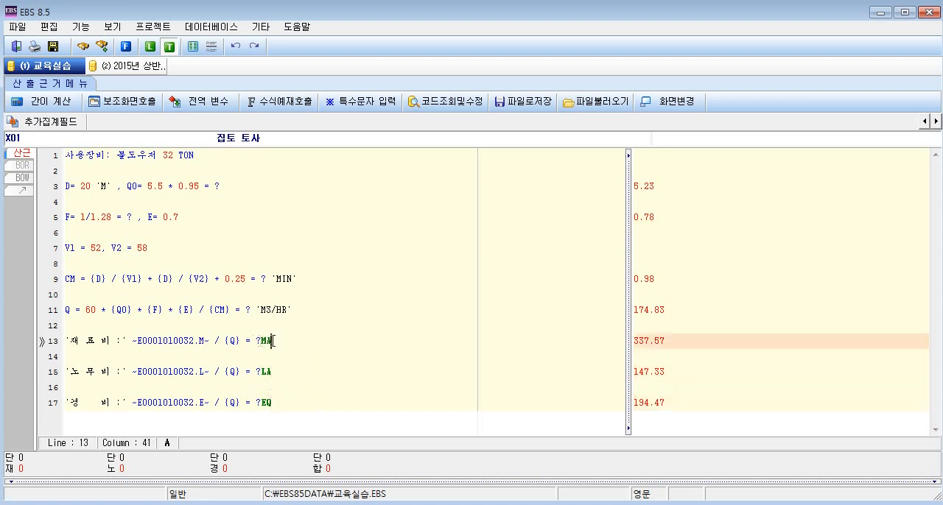
pyautogui.click(278, 371)
pyautogui.click(280, 372)
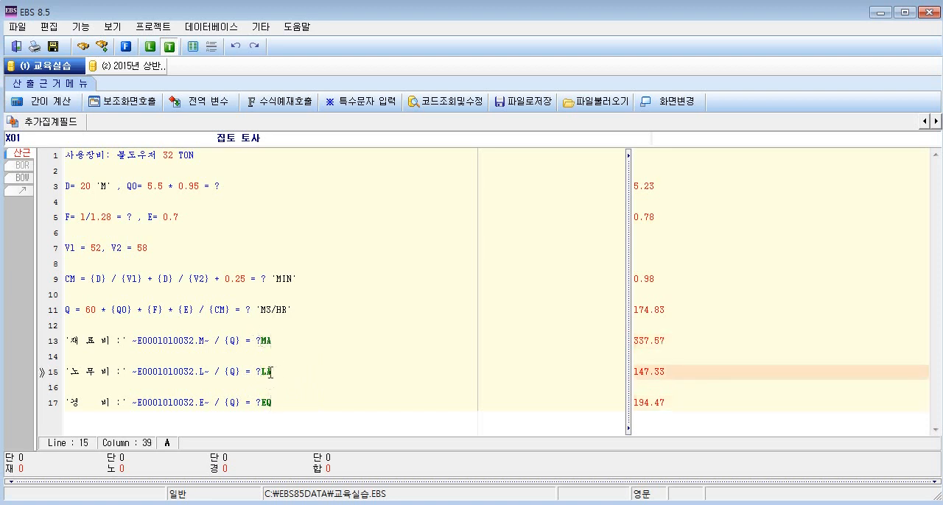
pyautogui.click(261, 405)
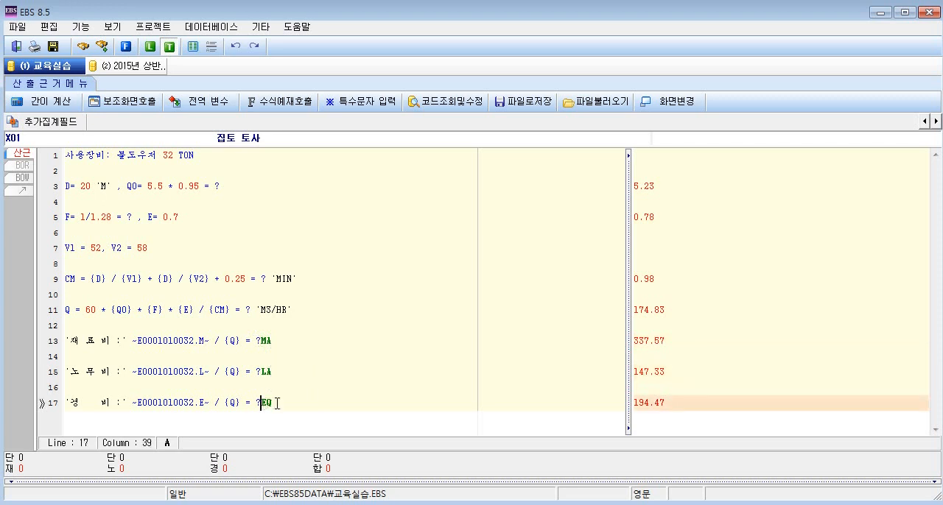
pyautogui.click(315, 404)
pyautogui.click(48, 105)
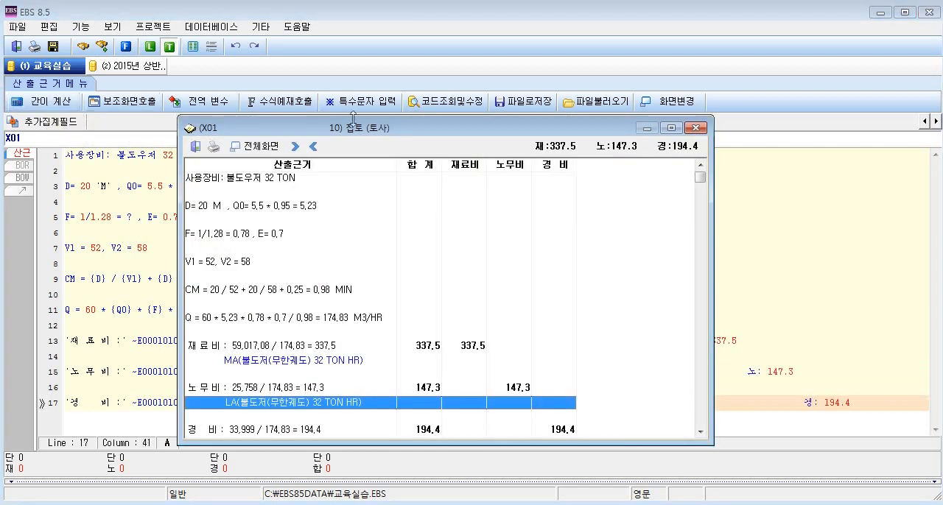
pyautogui.moveTo(385, 129); pyautogui.dragTo(586, 134)
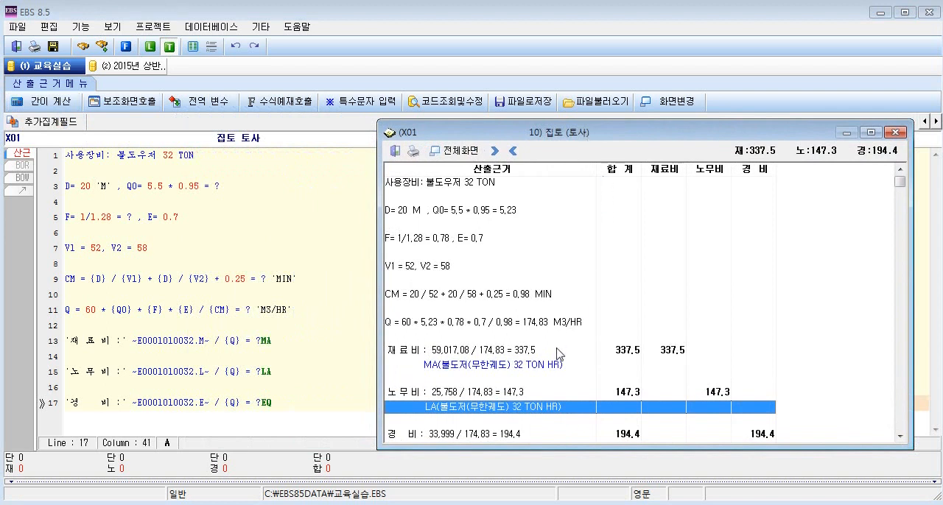
# Examine how the 재료비, 노무비 and 경비 amounts are assigned to their cost columns, including the EQ line, and close the result.
pyautogui.click(558, 352)
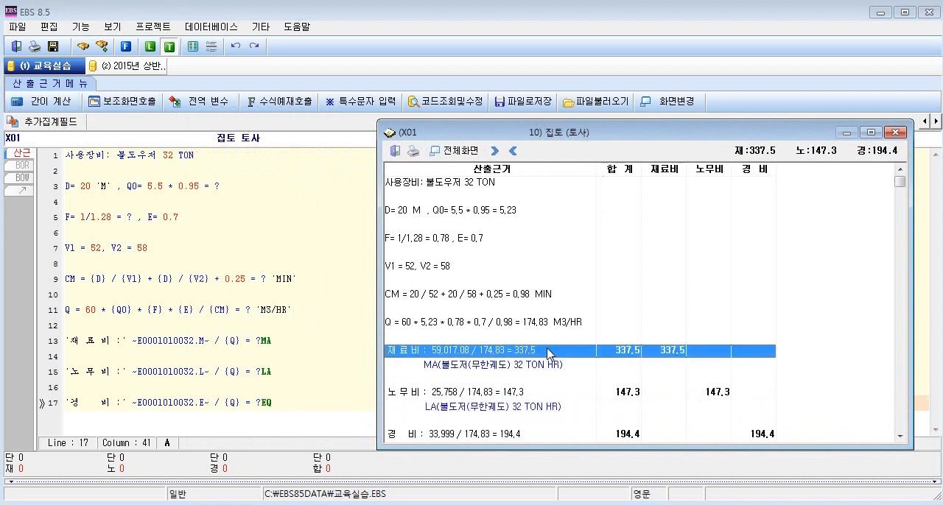
pyautogui.click(490, 396)
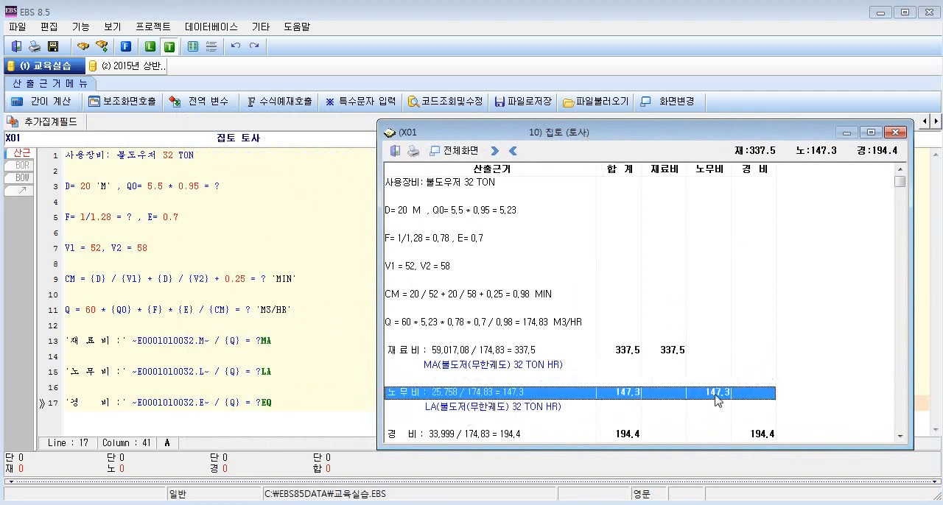
pyautogui.click(503, 436)
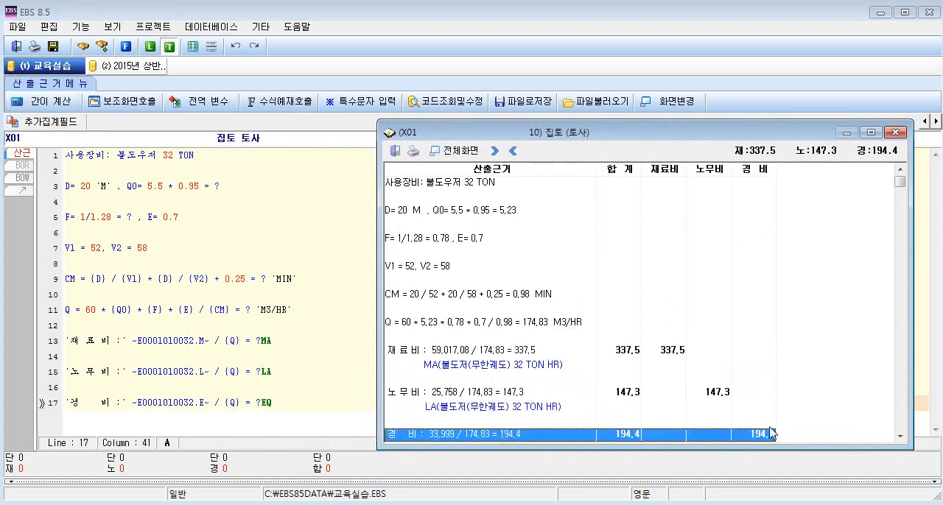
pyautogui.click(772, 437)
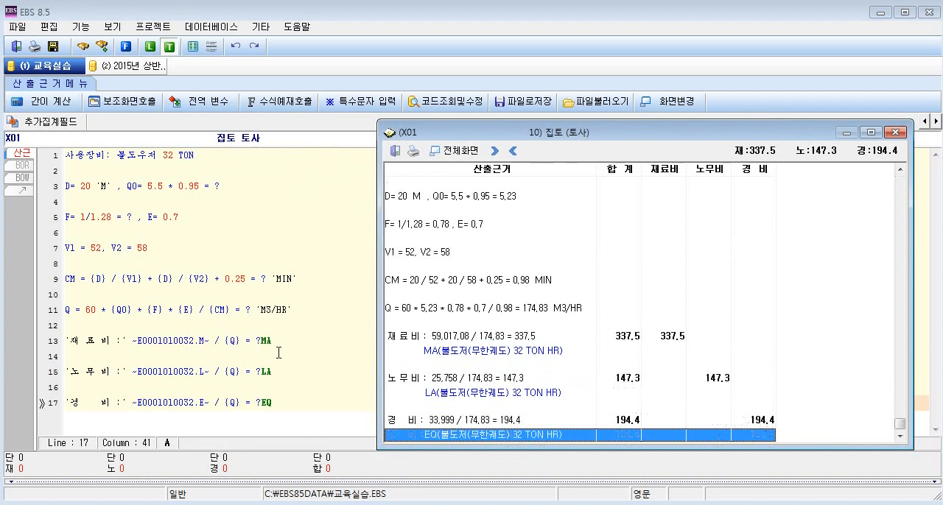
pyautogui.click(541, 339)
pyautogui.click(534, 379)
pyautogui.click(670, 340)
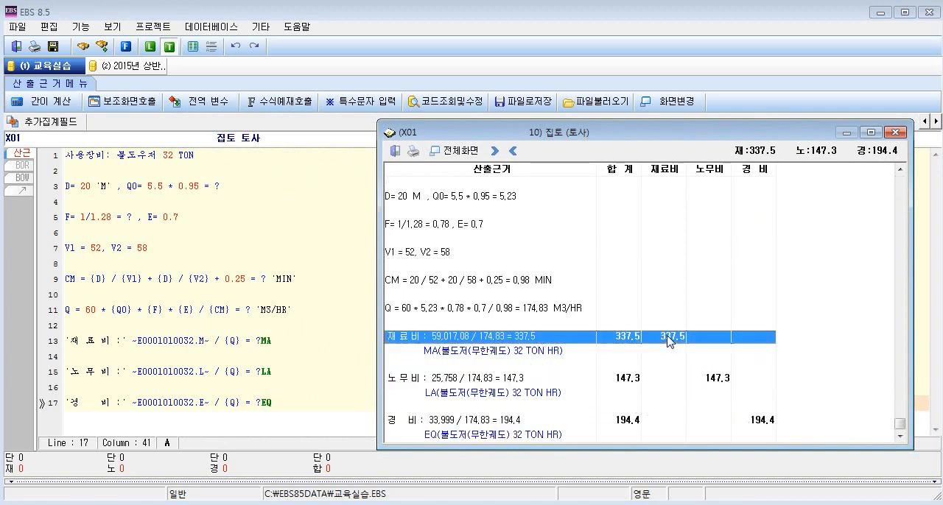
pyautogui.click(729, 380)
pyautogui.click(768, 425)
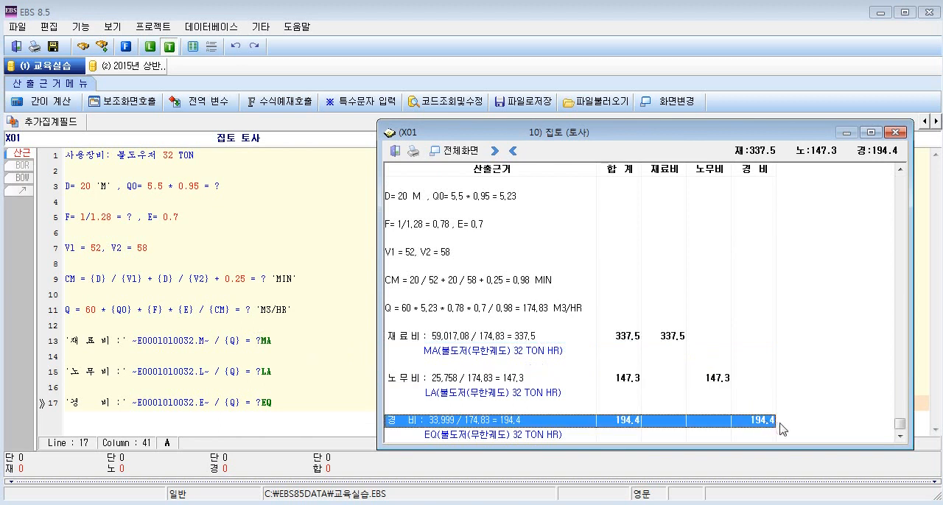
pyautogui.press('Escape')
# Insert a blank line above the equipment line, save the calculation basis and return to the 일위대가 list.
pyautogui.click(499, 403)
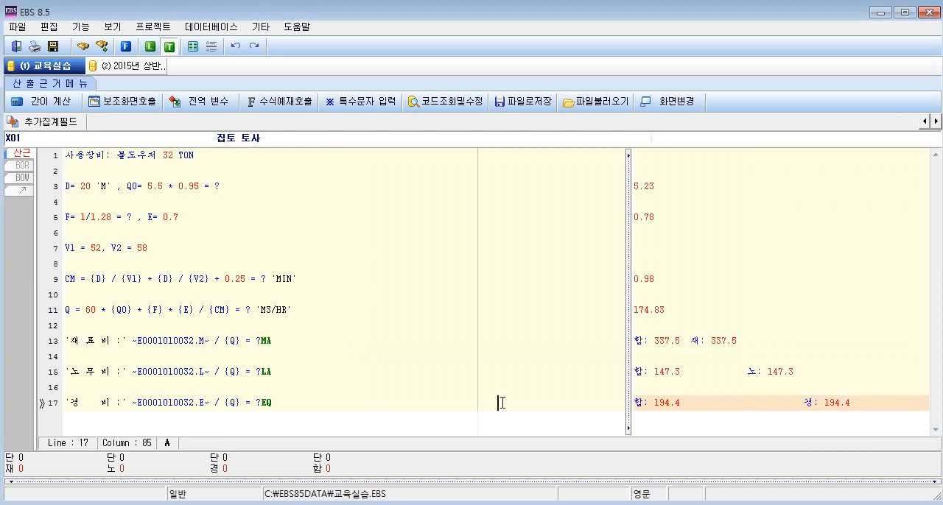
pyautogui.click(379, 416)
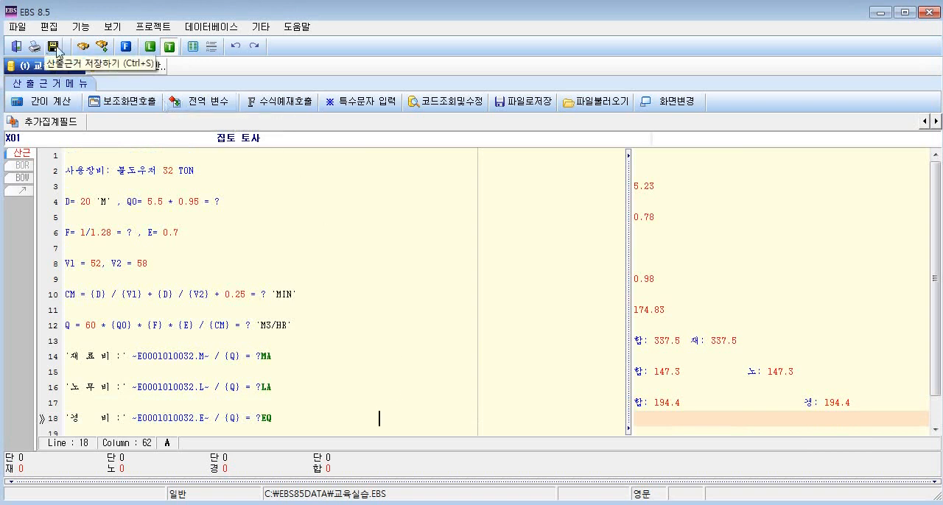
pyautogui.click(53, 46)
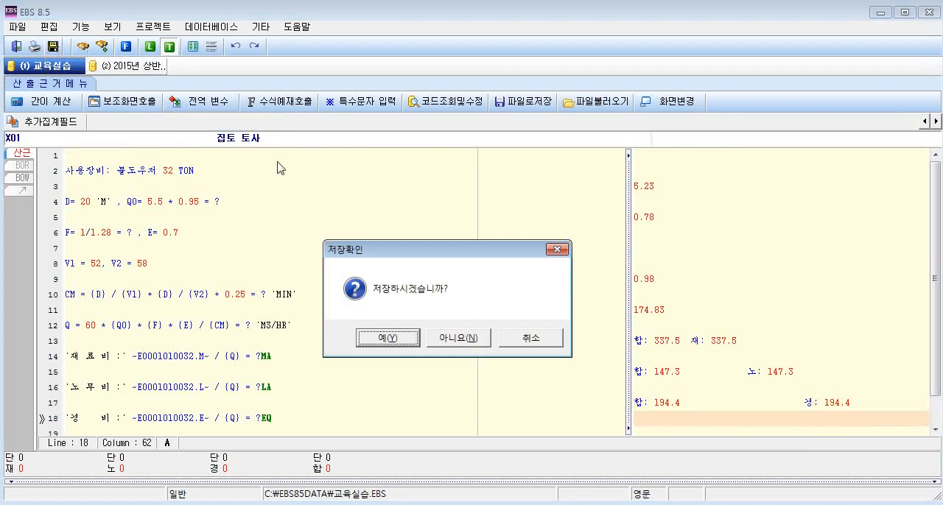
pyautogui.click(386, 338)
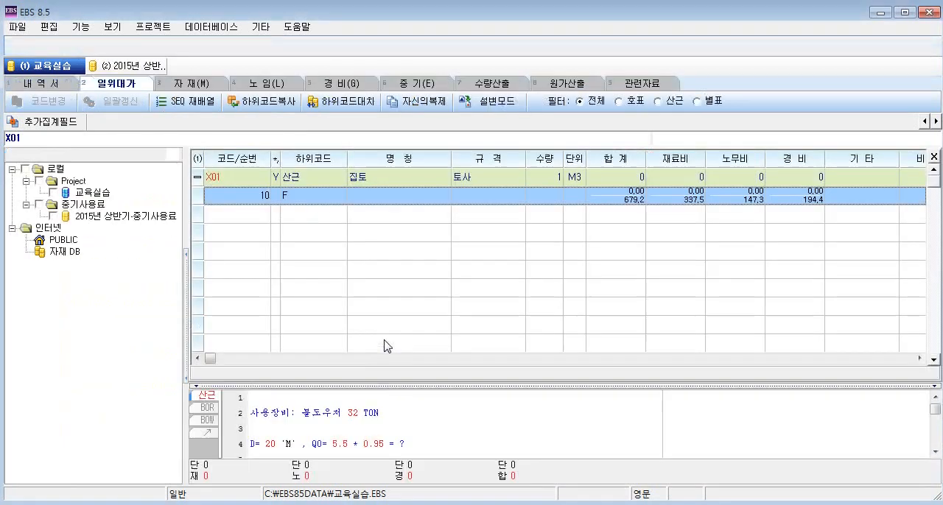
# Calculate the amounts of item X01 집토 and compare them with its calculation-basis row.
pyautogui.click(610, 201)
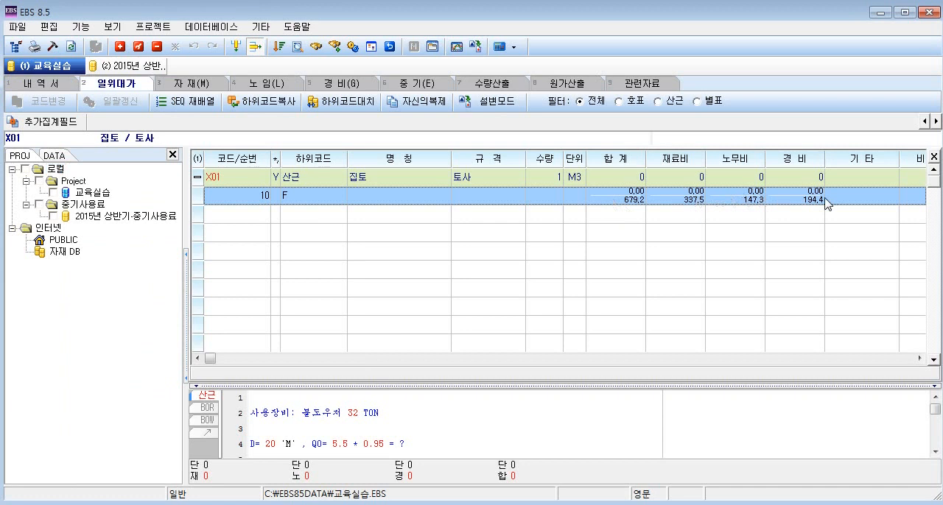
pyautogui.click(818, 178)
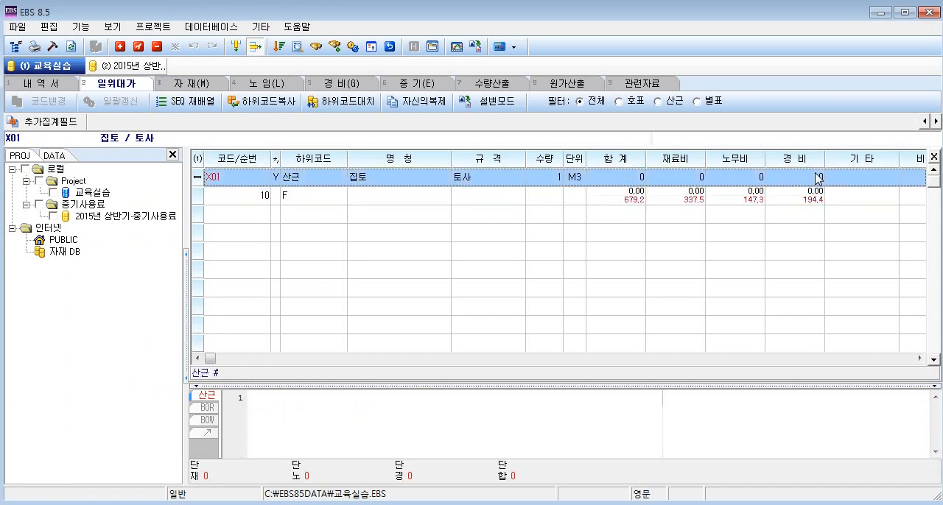
pyautogui.click(514, 48)
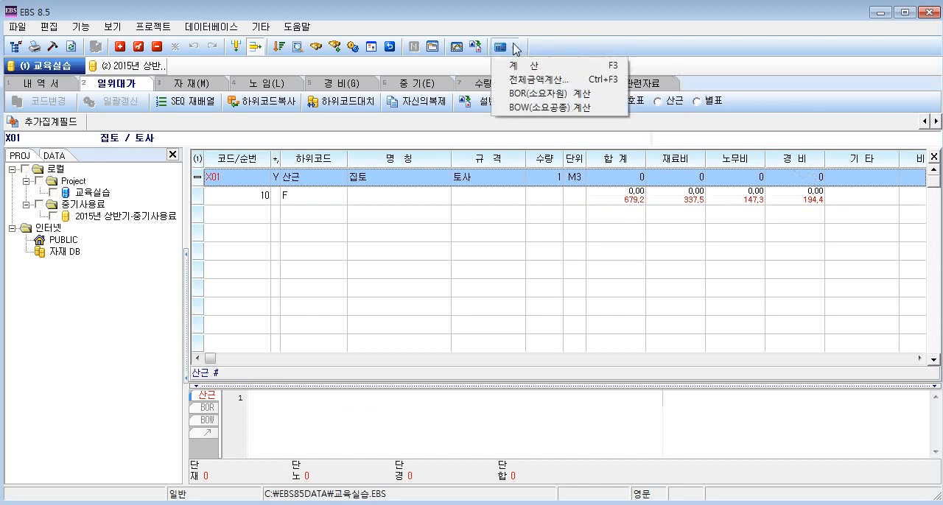
pyautogui.click(519, 65)
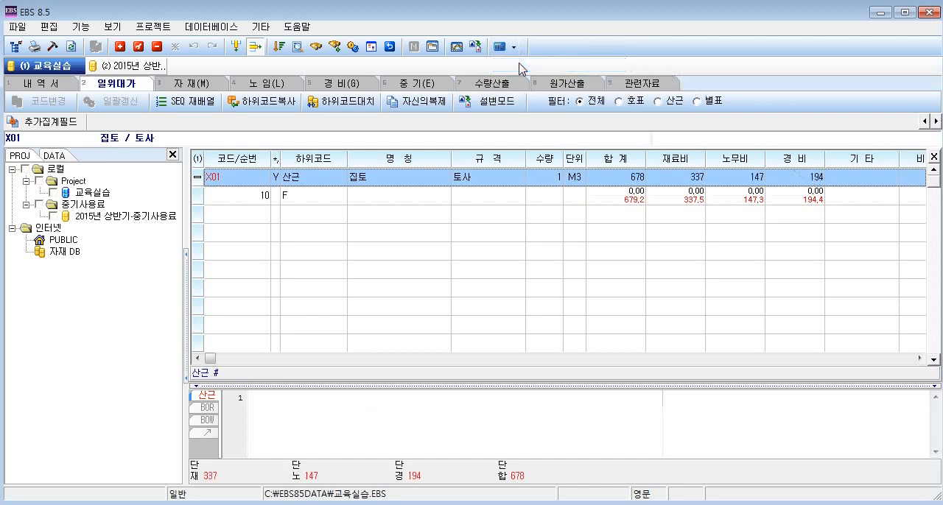
pyautogui.click(645, 199)
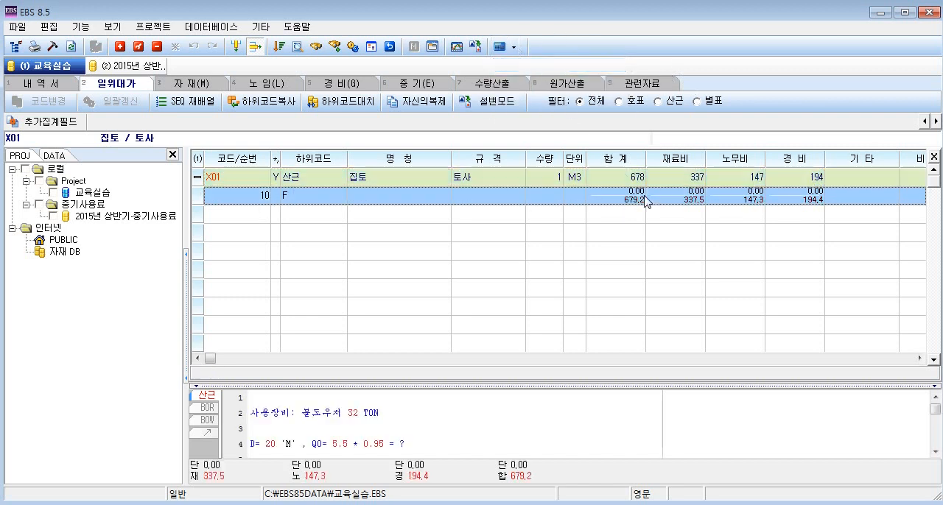
pyautogui.click(668, 180)
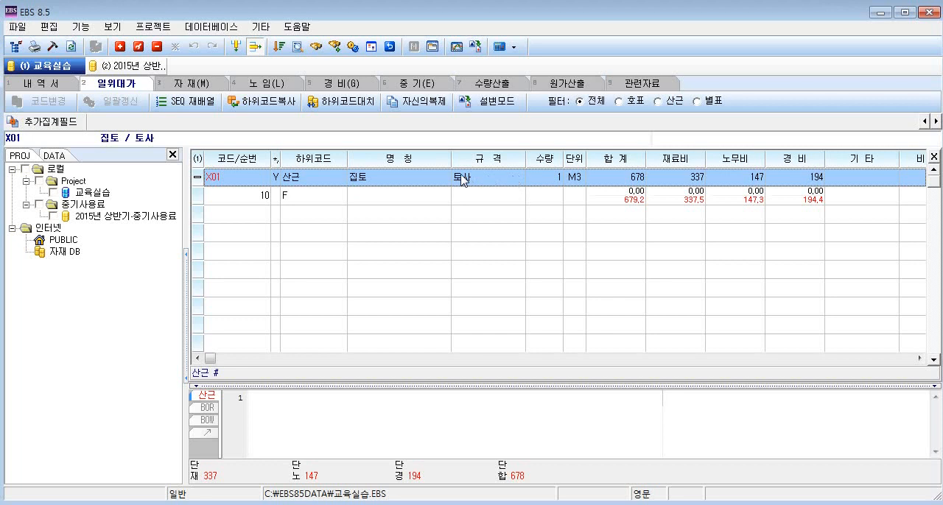
pyautogui.click(460, 216)
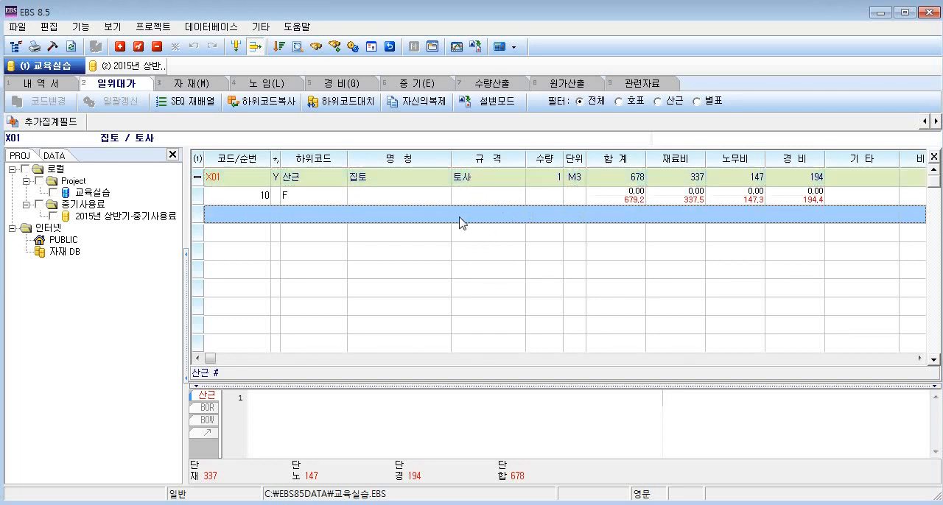
pyautogui.click(469, 180)
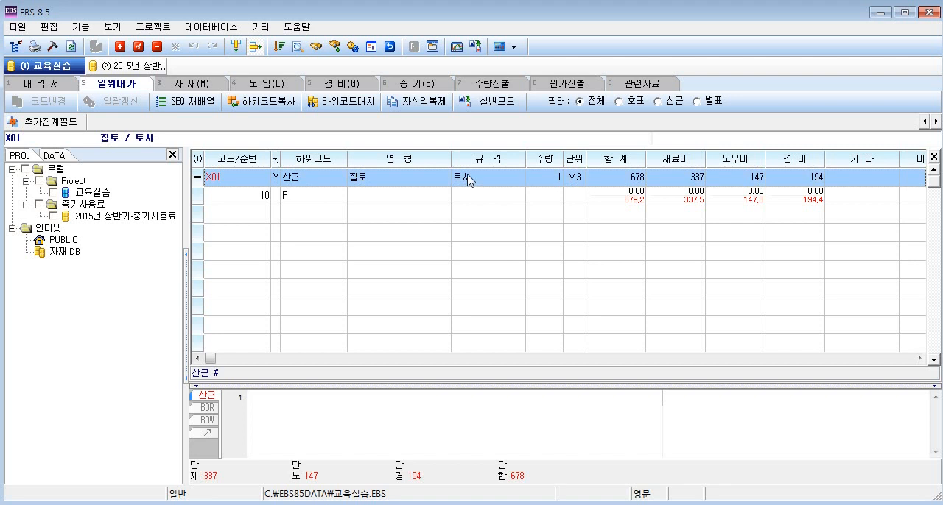
pyautogui.click(436, 198)
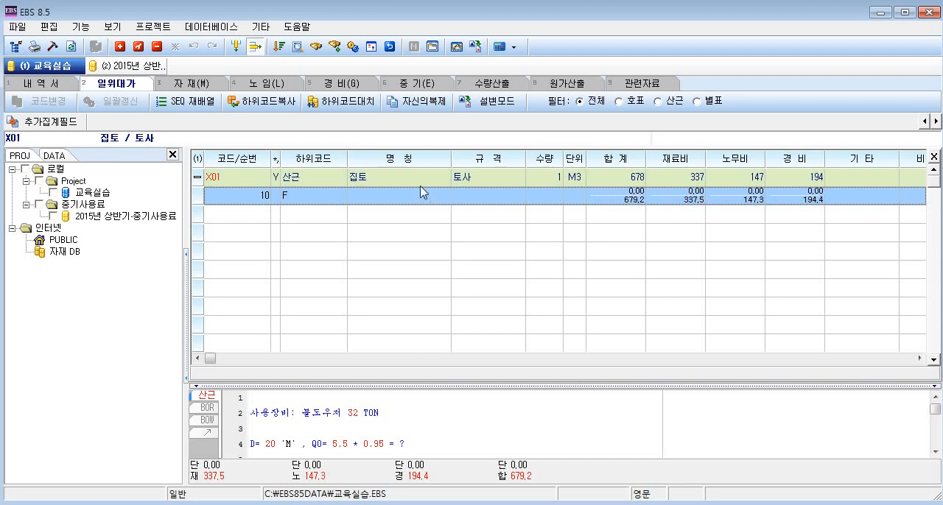
pyautogui.click(424, 177)
# Start a new 일위대가 list item below X01 with code X02 and the name 콘크리트타설(펌프차붐타설).
pyautogui.click(459, 217)
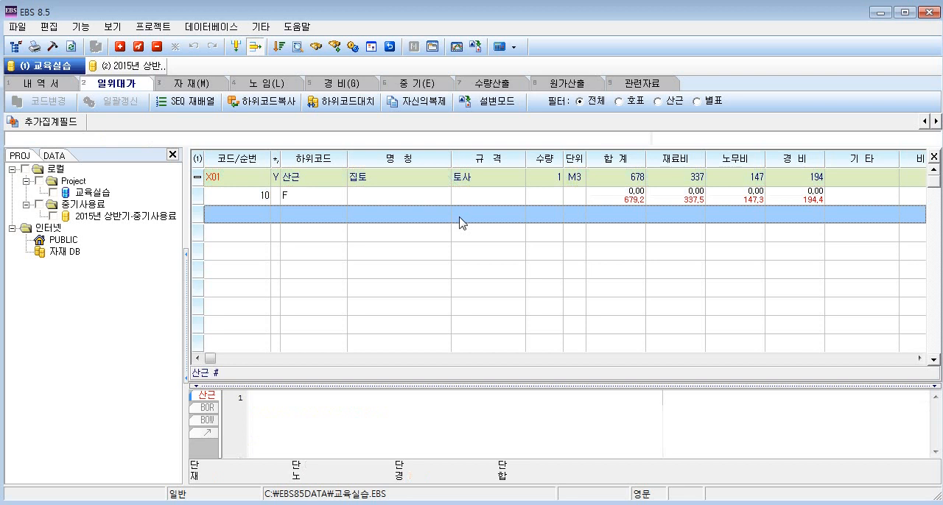
pyautogui.rightClick(417, 218)
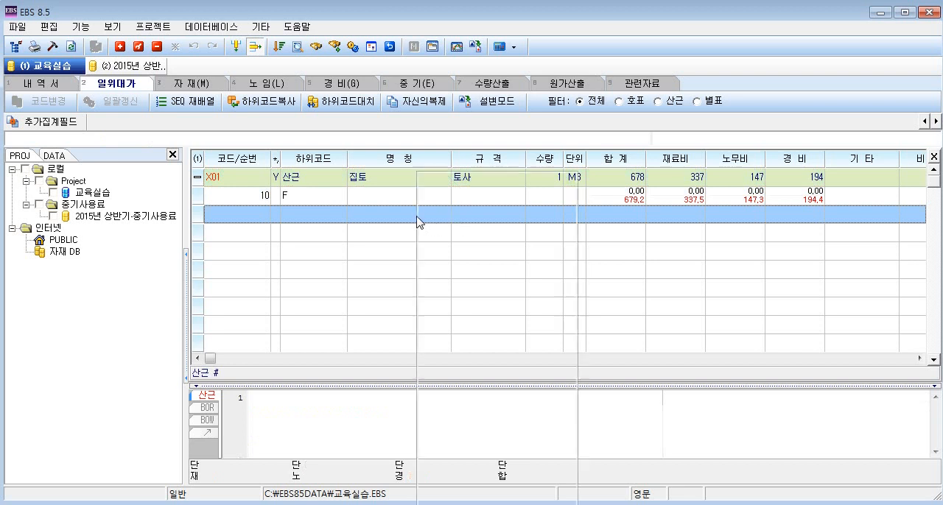
pyautogui.click(448, 185)
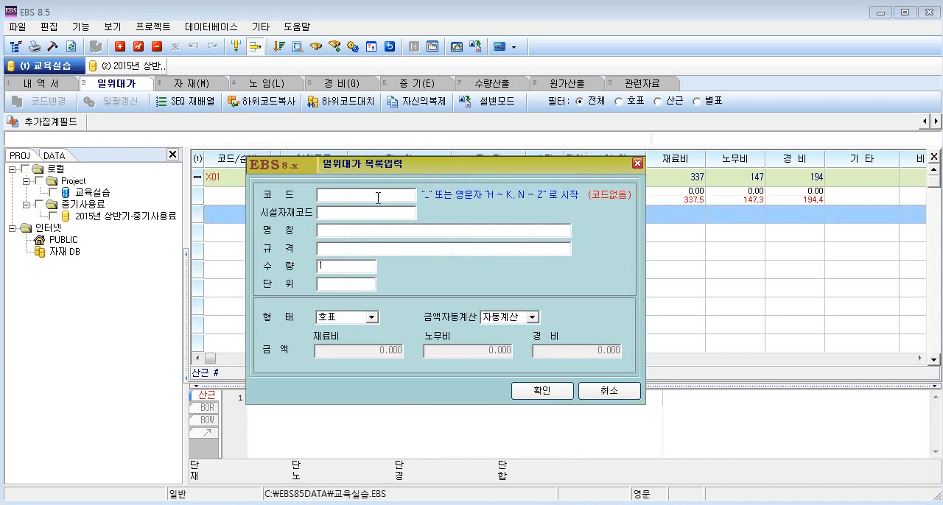
pyautogui.write('X02')
pyautogui.click(385, 230)
pyautogui.write('콘크리트타설(펌프차붐타설)')
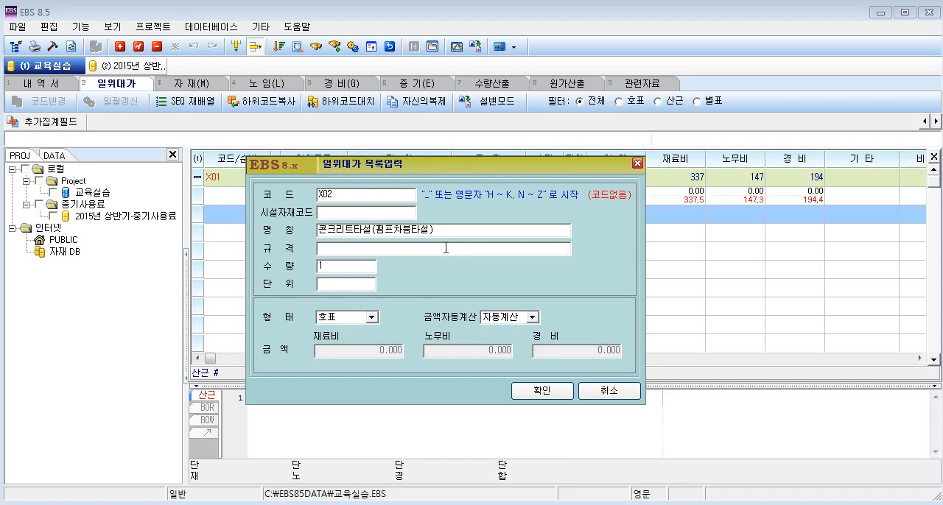
# Set the new item's specification to 무근구조물 and its unit to M3.
pyautogui.write('ANR')
pyautogui.press('BackSpace')
pyautogui.press('BackSpace')
pyautogui.press('BackSpace')
pyautogui.write('무근구조물')
pyautogui.click(359, 284)
pyautogui.write('M3')
# Set the form of item X02 to 산근, confirm the entry and widen the 명칭 column to fit the full name.
pyautogui.click(373, 318)
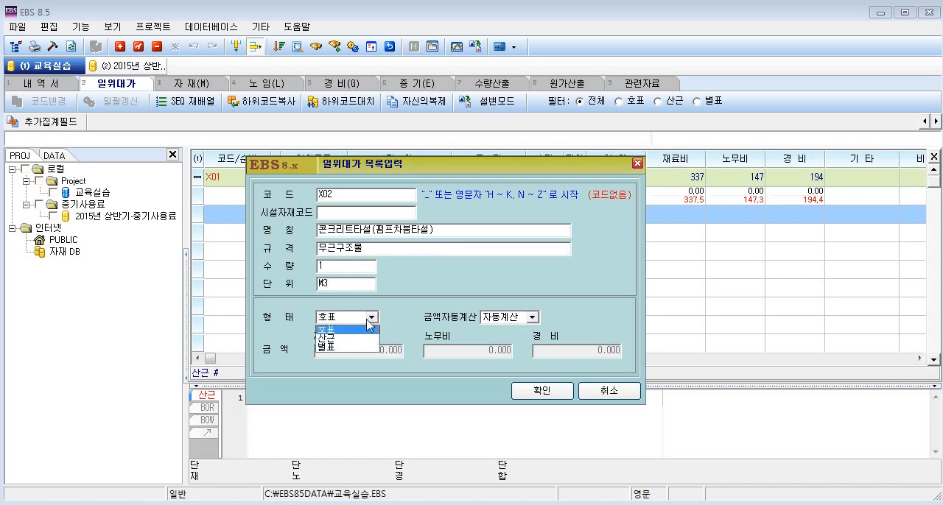
pyautogui.click(360, 340)
pyautogui.click(541, 390)
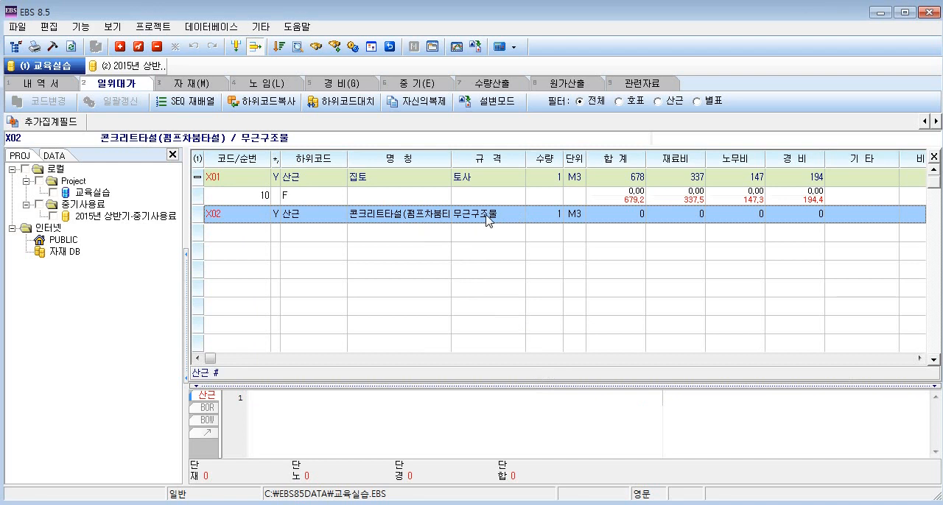
pyautogui.moveTo(450, 158); pyautogui.dragTo(468, 158)
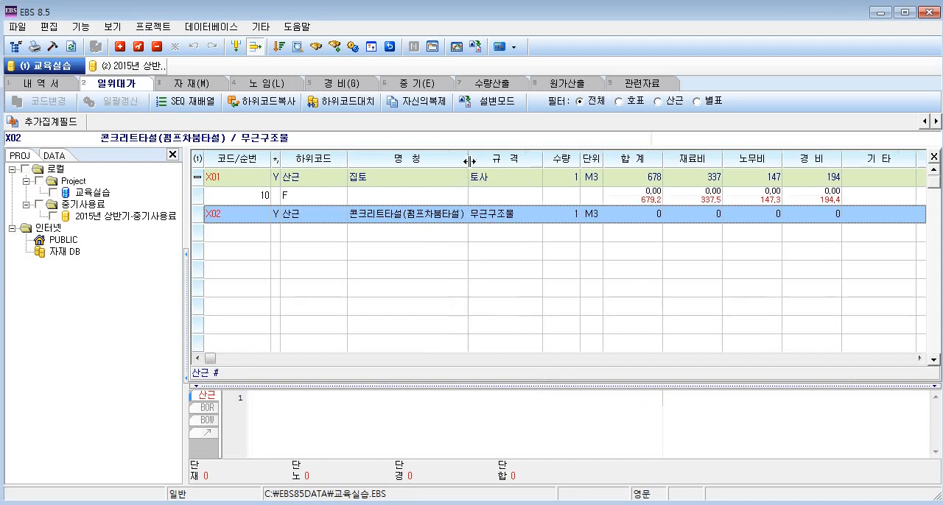
# Add detail row 10 with sub-code F under item X02 and open its calculation basis.
pyautogui.rightClick(355, 218)
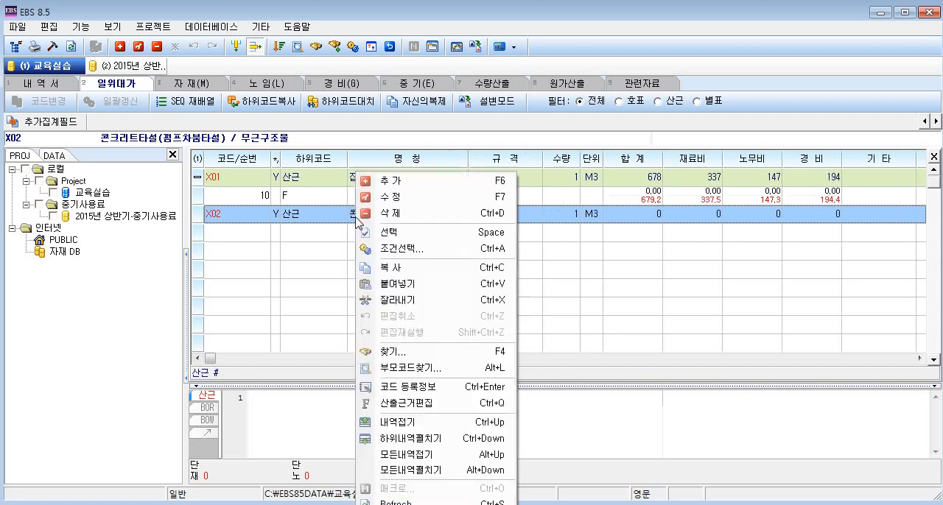
pyautogui.click(383, 186)
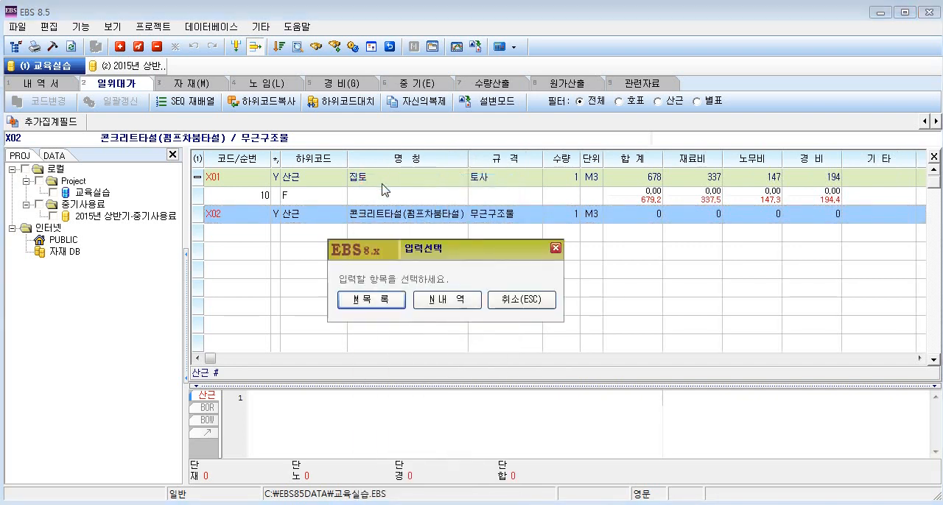
pyautogui.click(458, 299)
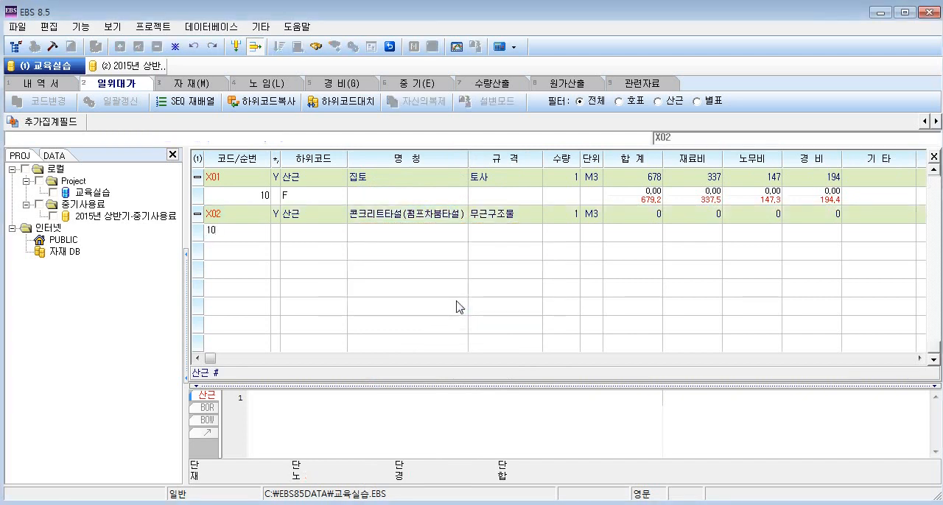
pyautogui.press('Return')
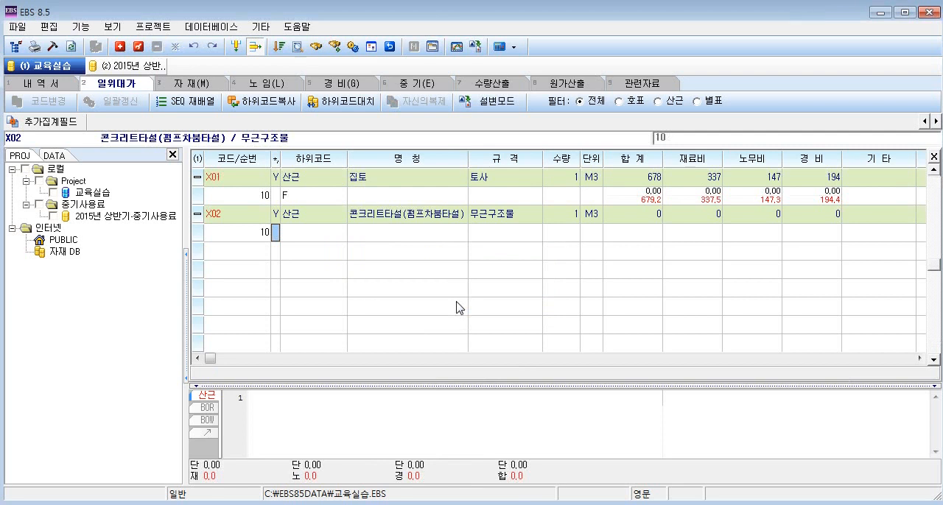
pyautogui.press('Return')
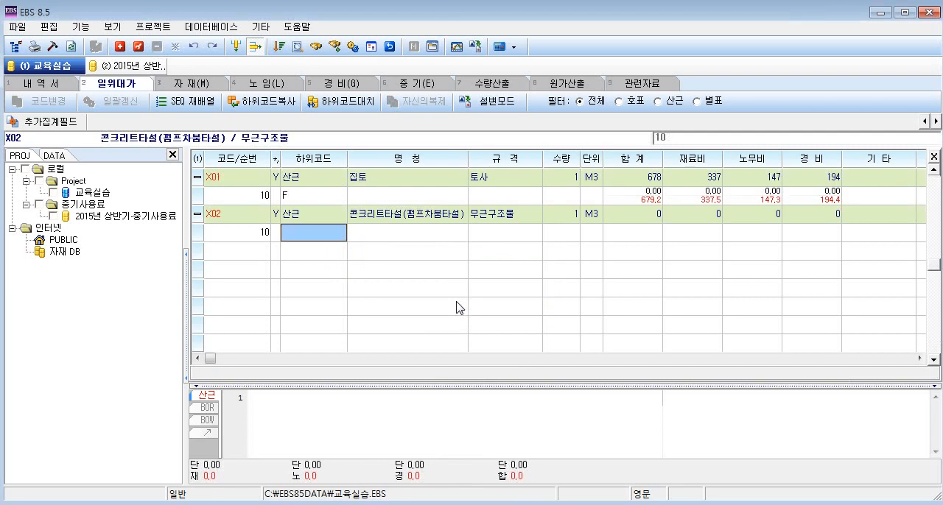
pyautogui.write('F')
pyautogui.press('Return')
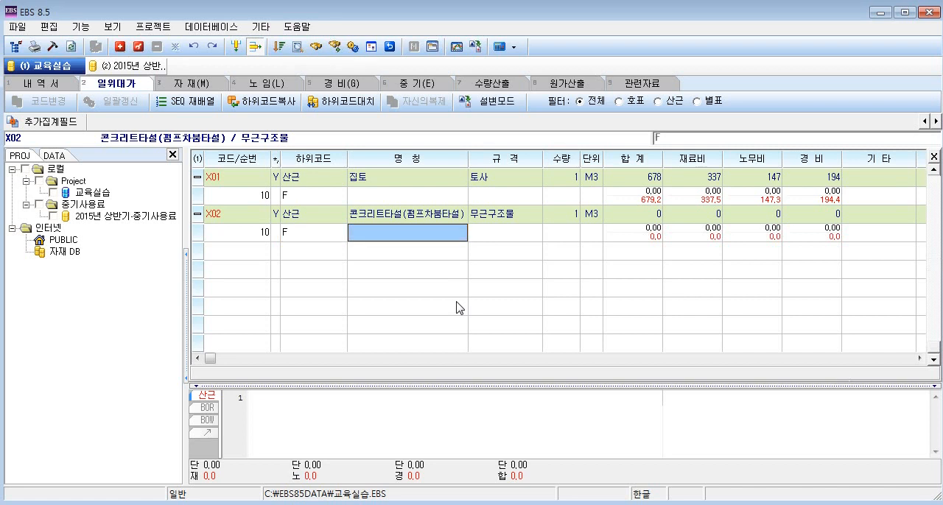
pyautogui.press('Escape')
pyautogui.press('Return')
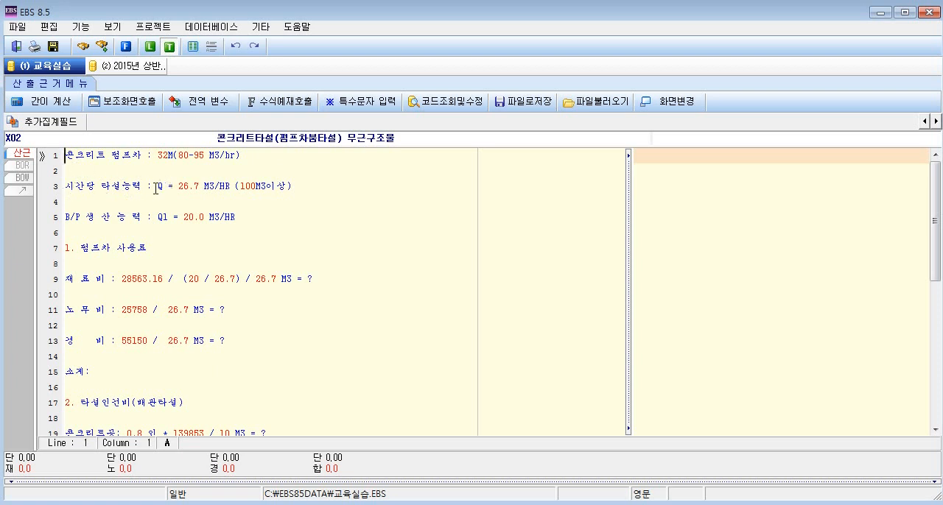
# Examine the hourly placing capacity Q and the cost formulas that divide by it throughout the calculation basis of X02.
pyautogui.moveTo(157, 186); pyautogui.dragTo(204, 189)
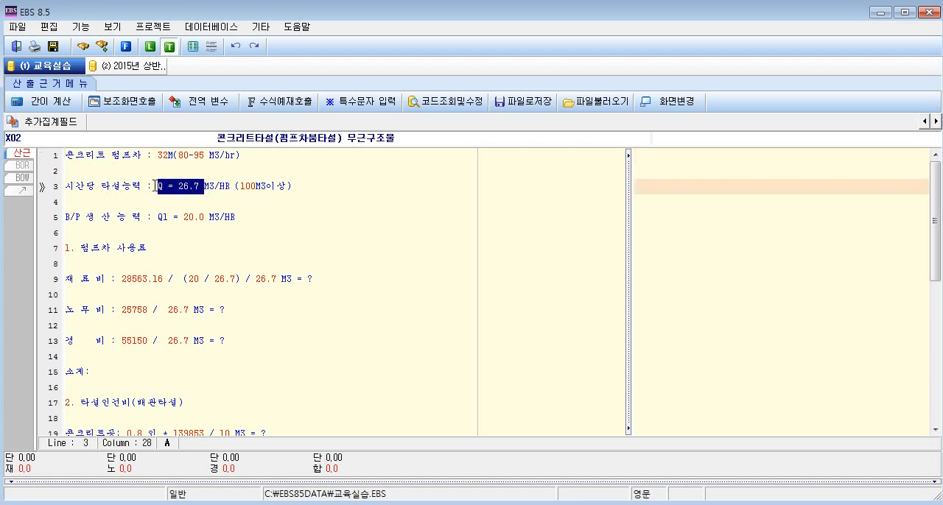
pyautogui.click(231, 279)
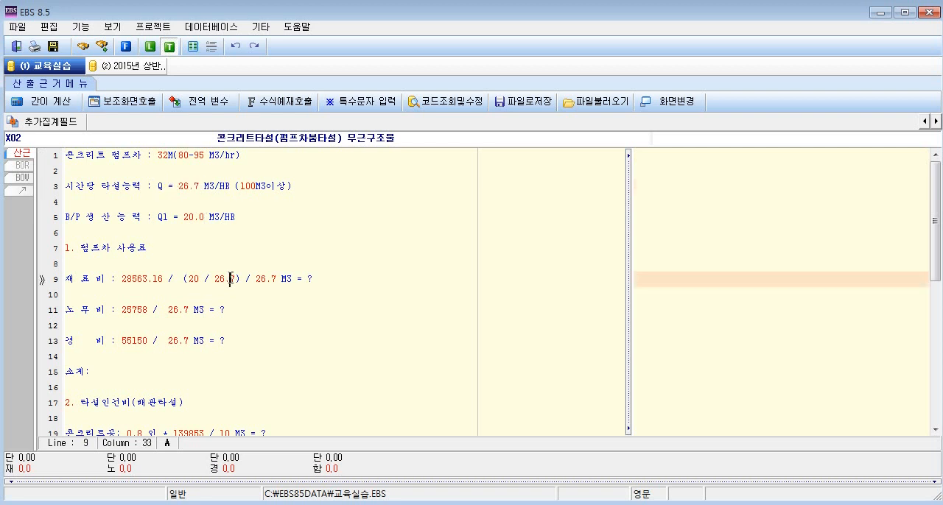
pyautogui.scroll(-7, 216, 273)
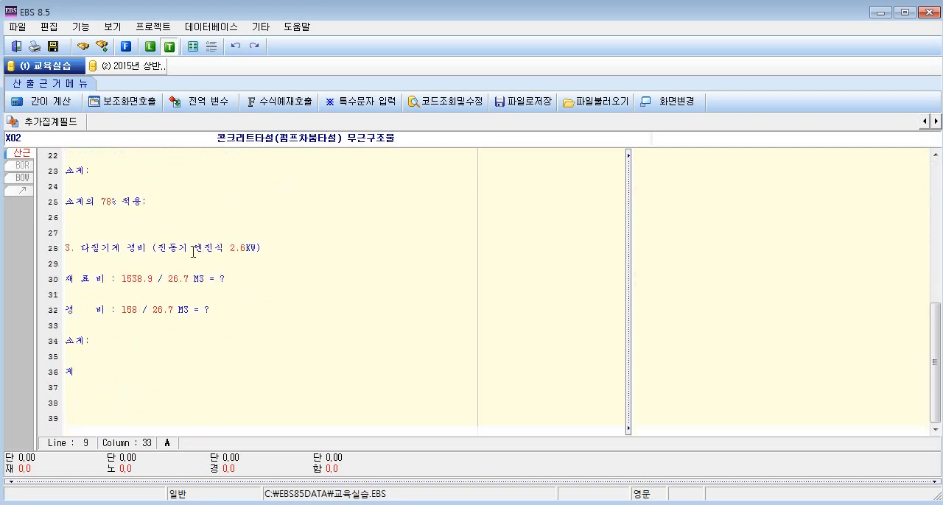
pyautogui.click(181, 278)
pyautogui.click(170, 309)
pyautogui.scroll(5, 240, 310)
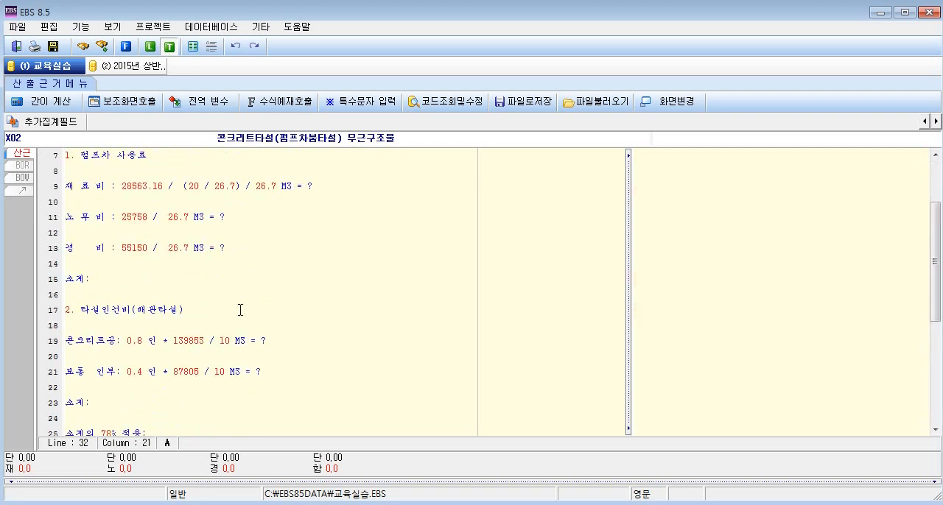
pyautogui.scroll(2, 240, 310)
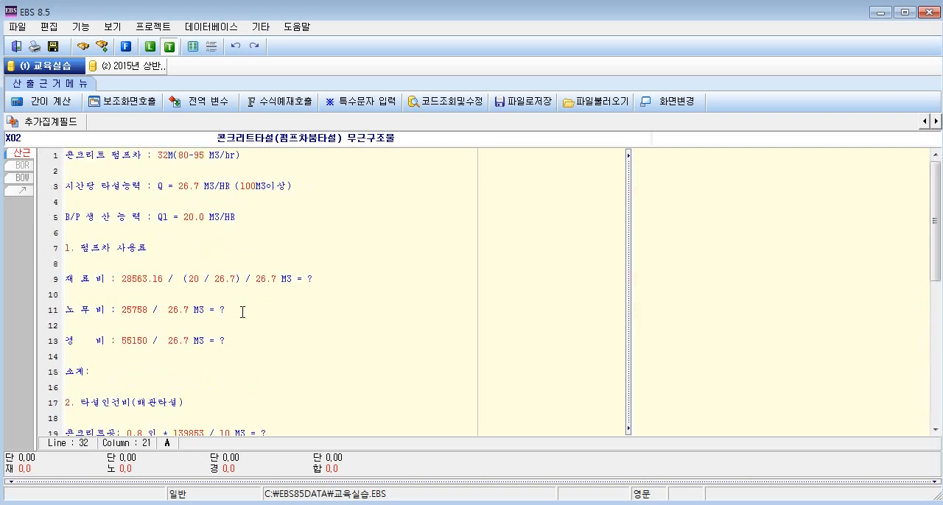
# Enclose the label 시간당 타설능력 : on line 3 in single quotes as plain text.
pyautogui.click(151, 187)
pyautogui.moveTo(151, 187); pyautogui.dragTo(66, 189)
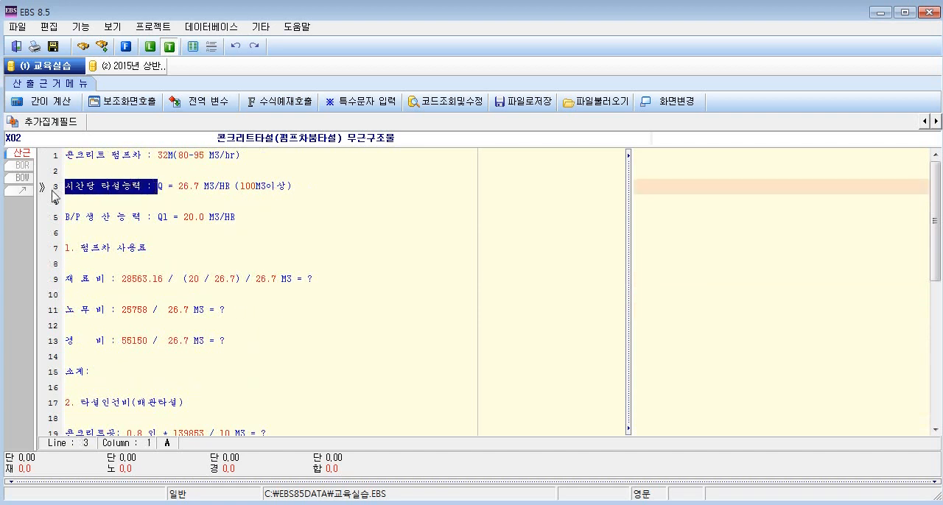
pyautogui.click(68, 189)
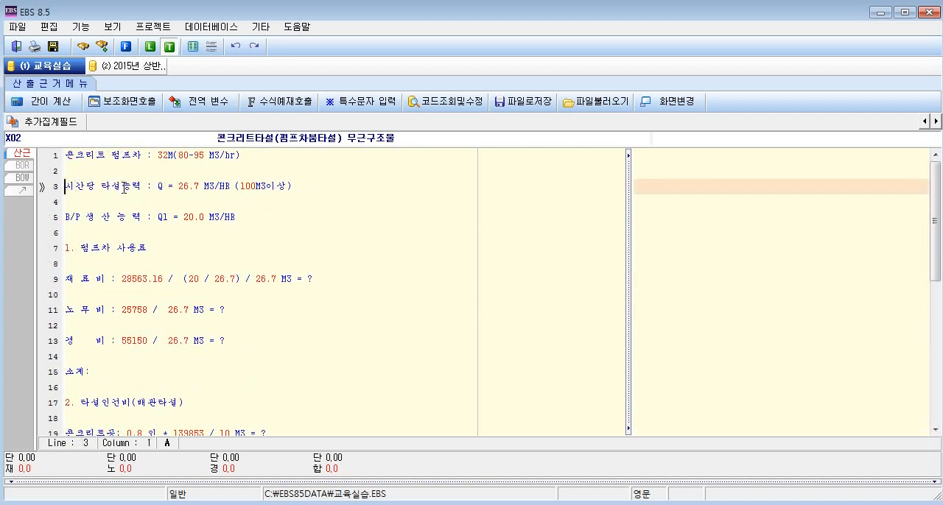
pyautogui.write("'")
pyautogui.click(161, 187)
pyautogui.write("'")
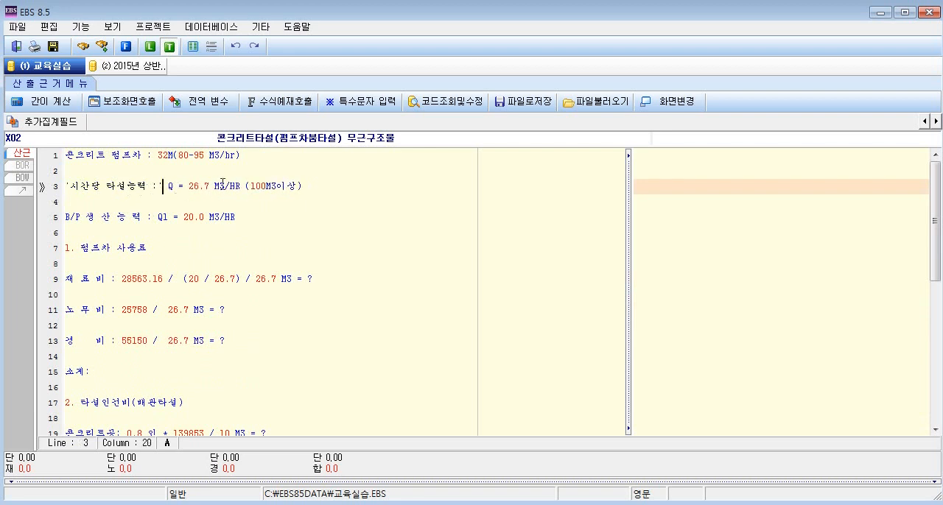
# Enclose the trailing note M3/HR (100M3이상) after Q = 26.7 on line 3 in single quotes.
pyautogui.moveTo(215, 186); pyautogui.dragTo(308, 186)
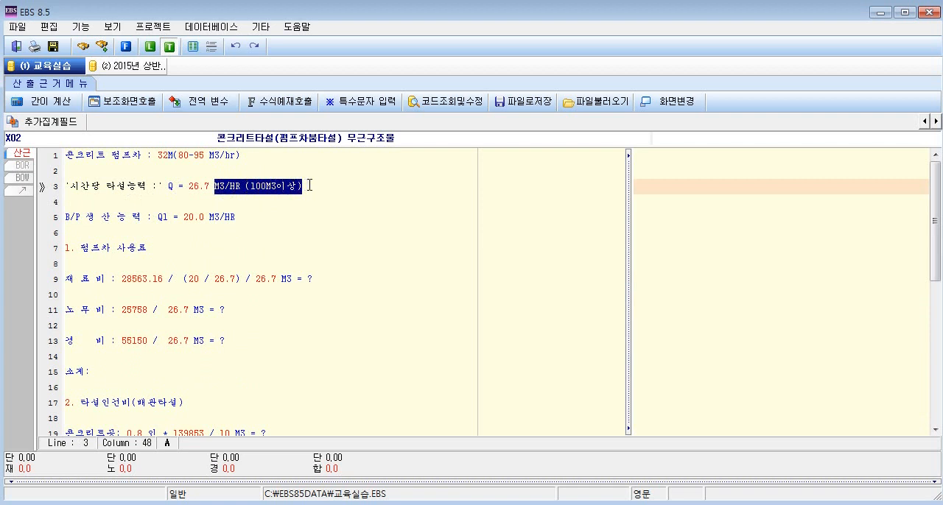
pyautogui.press('Left')
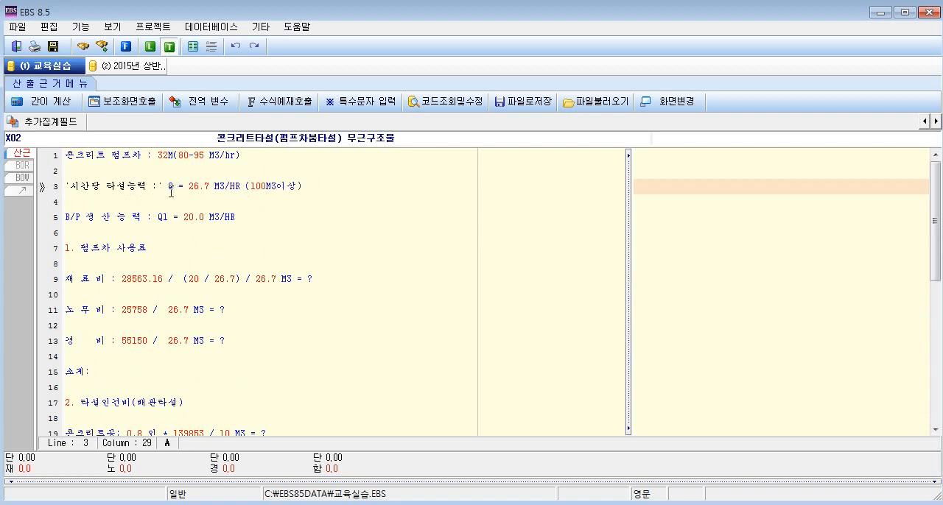
pyautogui.write("'")
pyautogui.click(310, 185)
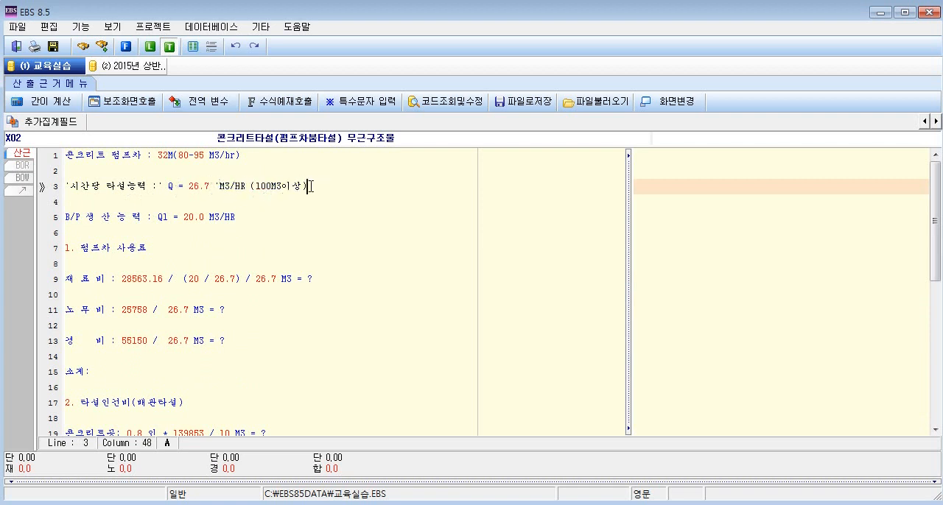
pyautogui.write("'")
pyautogui.moveTo(162, 187); pyautogui.dragTo(50, 193)
pyautogui.click(262, 189)
pyautogui.click(316, 185)
# Enclose the label B/P 생 산 능 력 : on line 5 in single quotes.
pyautogui.moveTo(237, 218); pyautogui.dragTo(63, 220)
pyautogui.click(157, 220)
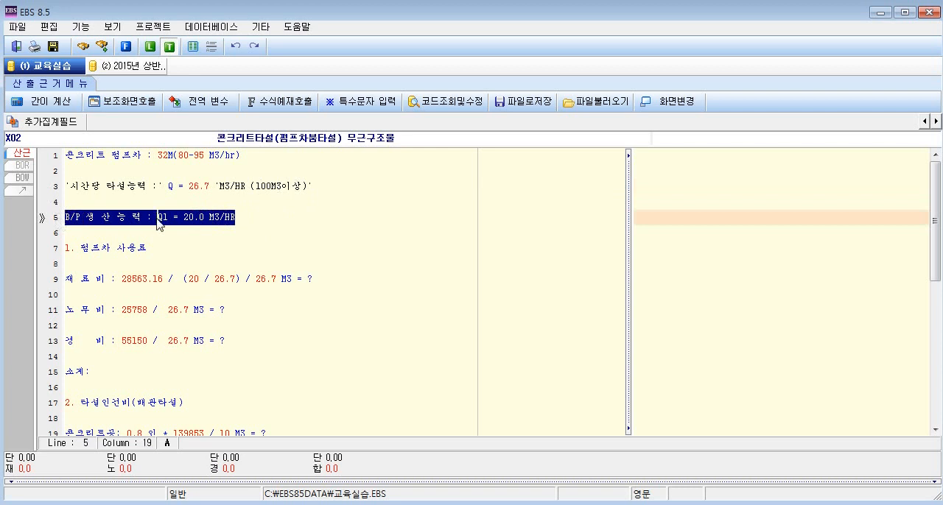
pyautogui.click(64, 217)
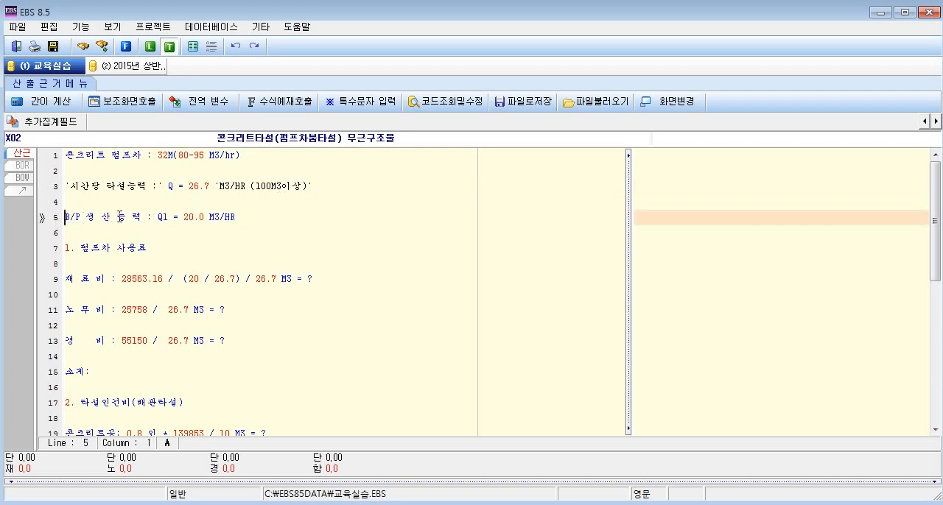
pyautogui.write("'")
pyautogui.click(164, 217)
pyautogui.write("'")
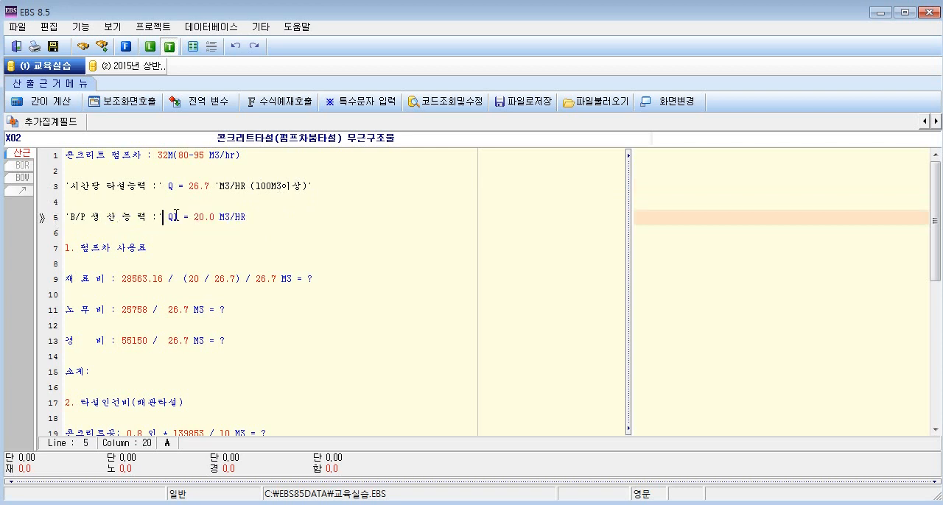
# Enclose the unit M3/HR after Q1 = 20.0 on line 5 in single quotes.
pyautogui.click(215, 217)
pyautogui.write("'")
pyautogui.click(262, 217)
pyautogui.write("'")
# Review the labels and M3 units in the 재료비, 노무비, 경비 and 타설인건비 lines of the calculation basis.
pyautogui.click(94, 282)
pyautogui.click(103, 311)
pyautogui.click(97, 341)
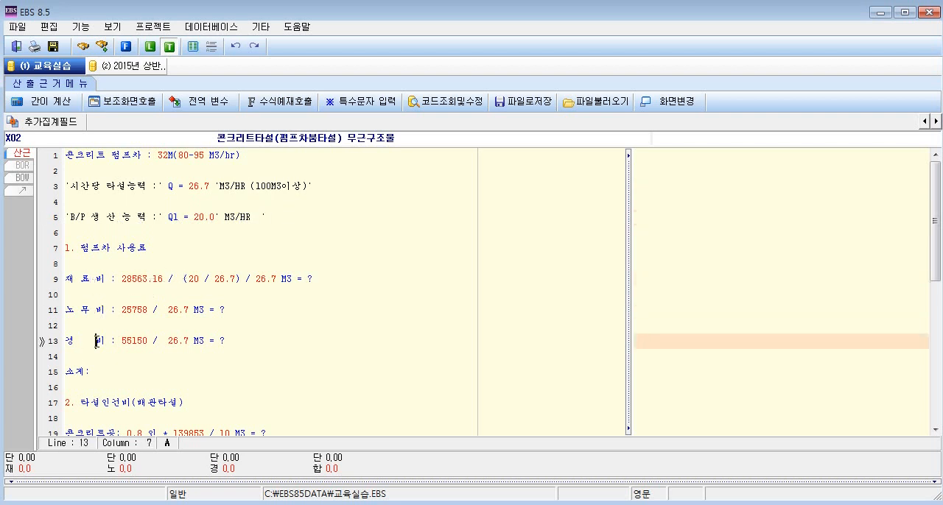
pyautogui.doubleClick(286, 279)
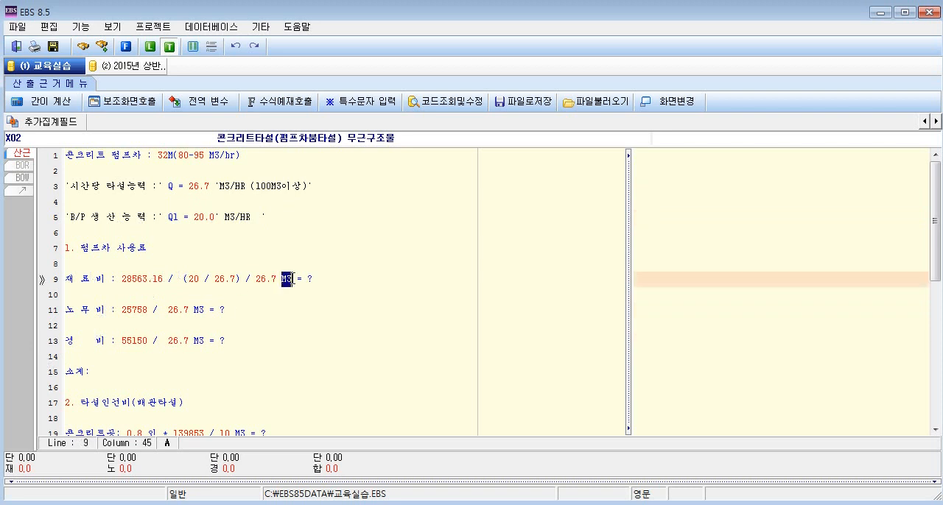
pyautogui.click(273, 339)
pyautogui.scroll(-6, 274, 335)
pyautogui.scroll(6, 274, 335)
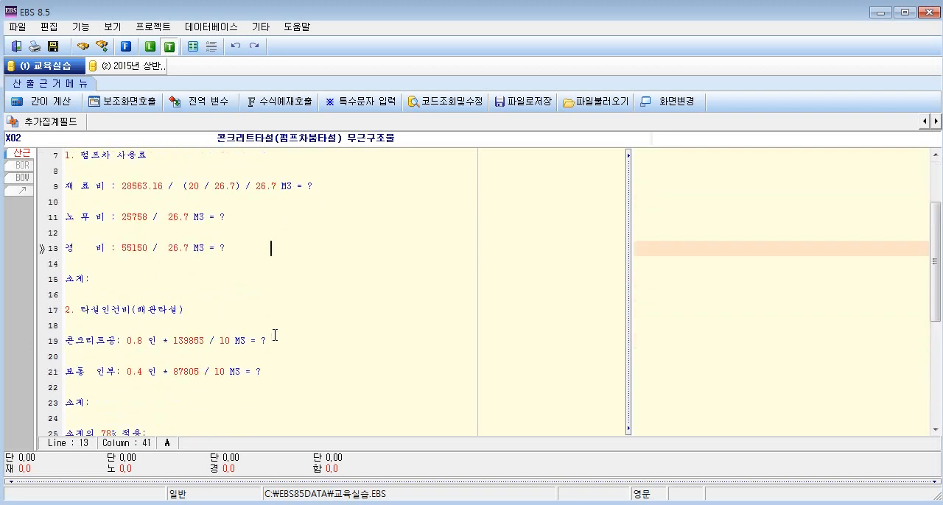
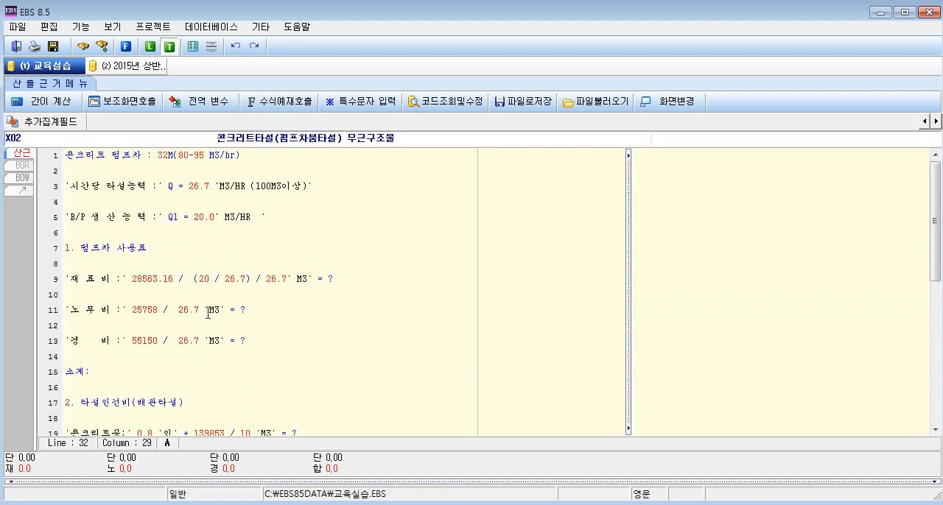
# Review the calculation basis lines and the Q and Q1 variable definitions on lines 3 and 5.
pyautogui.scroll(-2, 207, 313)
pyautogui.scroll(-2, 281, 308)
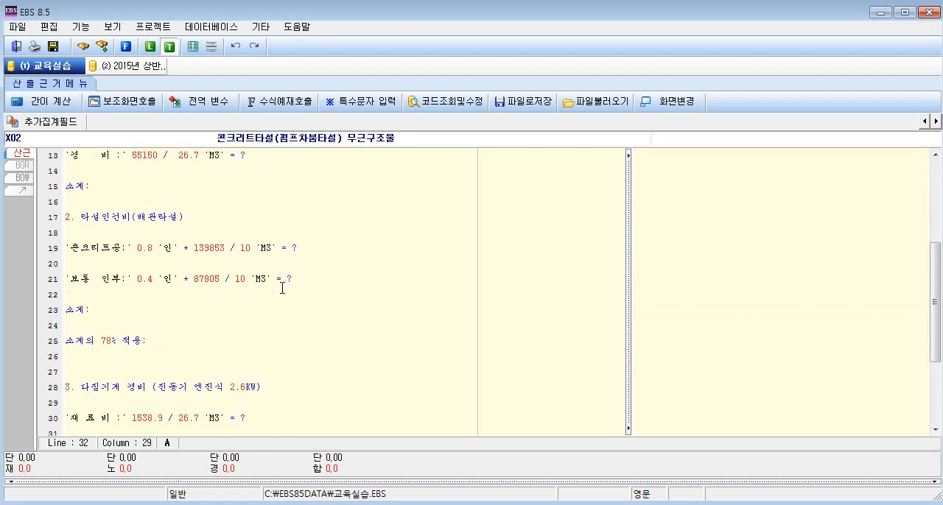
pyautogui.scroll(-3, 291, 287)
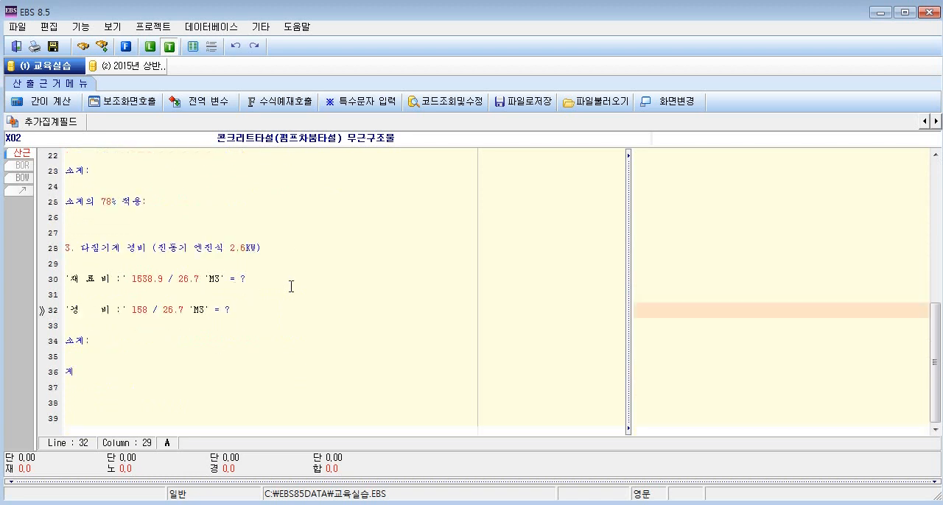
pyautogui.scroll(7, 291, 286)
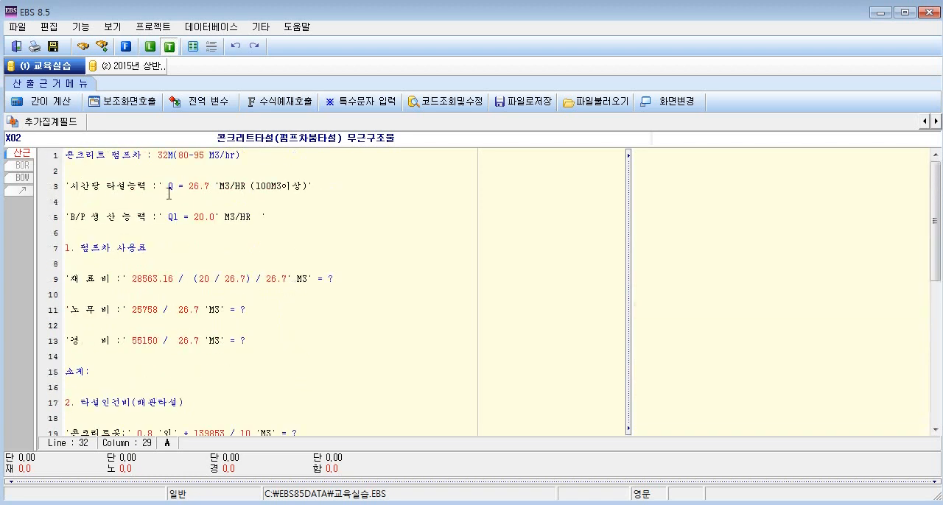
pyautogui.click(169, 188)
pyautogui.click(171, 218)
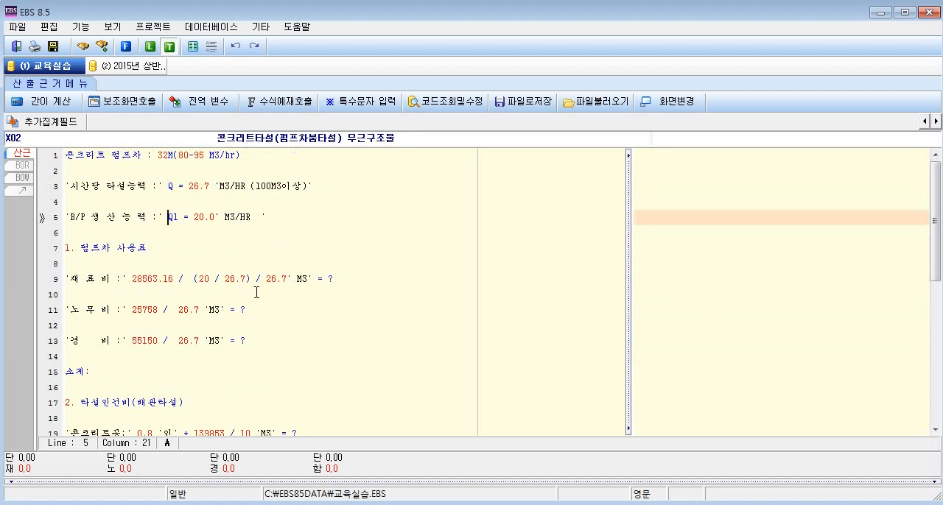
pyautogui.click(167, 184)
pyautogui.click(179, 218)
# Replace the value 20 inside the parentheses of the 재료비 formula on line 9 with the variable Q1.
pyautogui.click(210, 279)
pyautogui.doubleClick(204, 279)
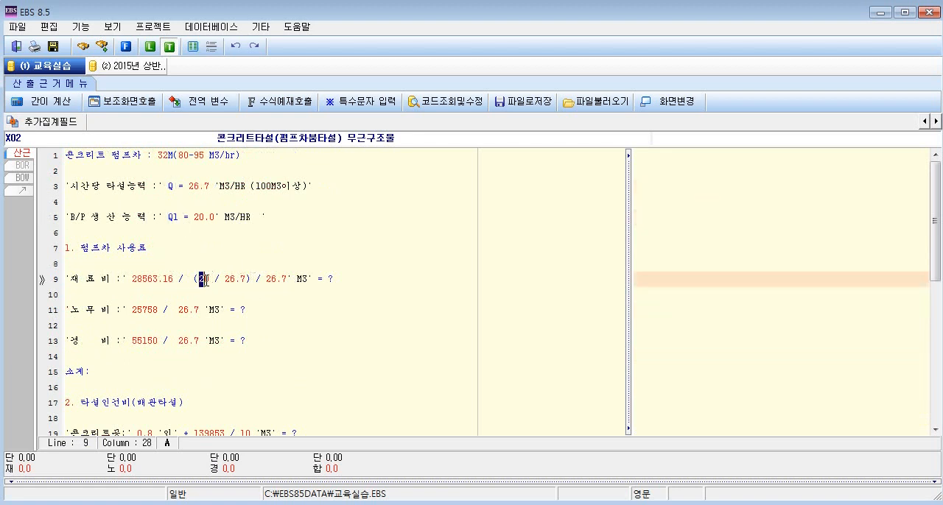
pyautogui.click(172, 217)
pyautogui.doubleClick(168, 218)
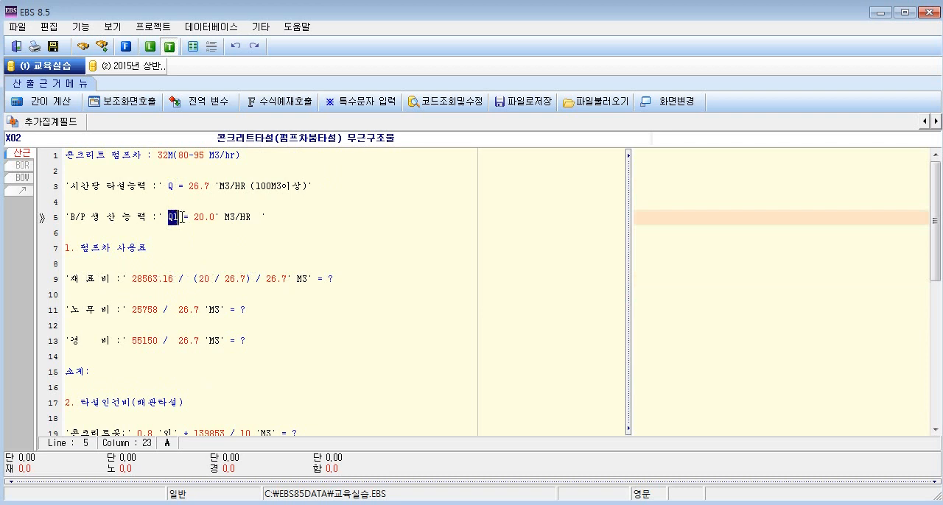
pyautogui.moveTo(212, 279)
pyautogui.mouseDown()
pyautogui.moveTo(194, 279)
pyautogui.moveTo(201, 282)
pyautogui.mouseUp()
pyautogui.press('Delete')
pyautogui.write('Q1')
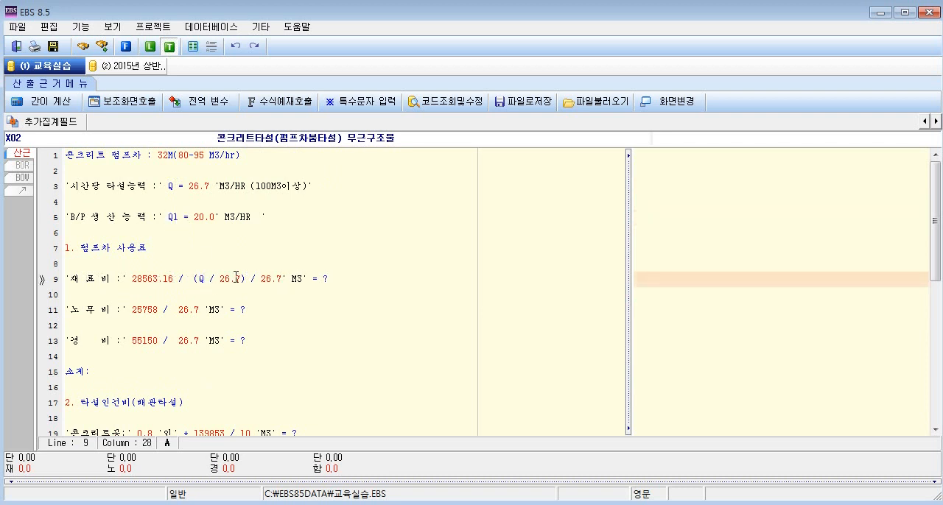
# Replace both 26.7 values in the 재료비 formula on line 9 with the variable Q.
pyautogui.moveTo(226, 278); pyautogui.dragTo(247, 278)
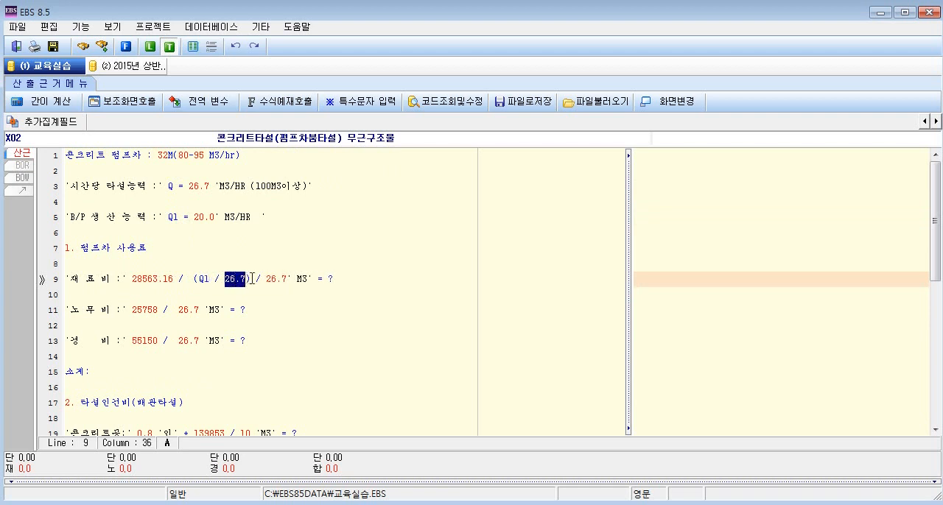
pyautogui.press('Delete')
pyautogui.write('Q')
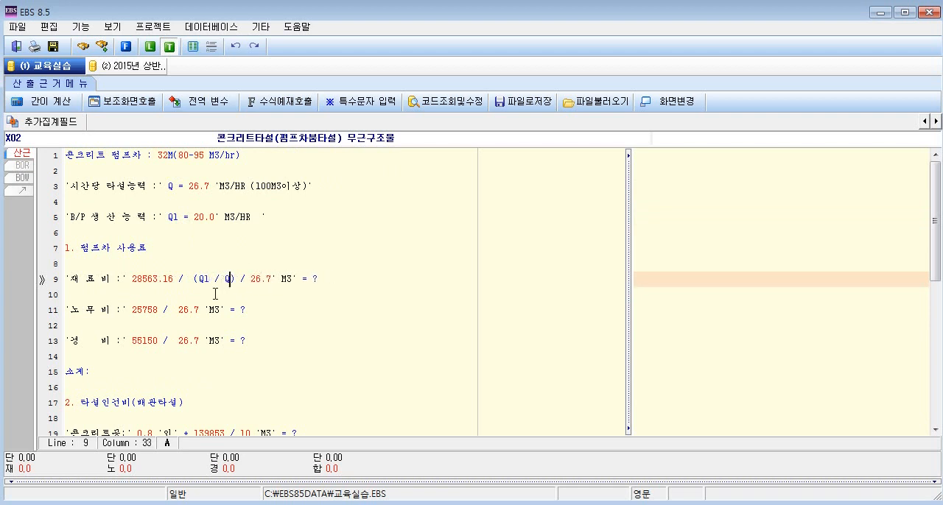
pyautogui.moveTo(251, 278); pyautogui.dragTo(271, 279)
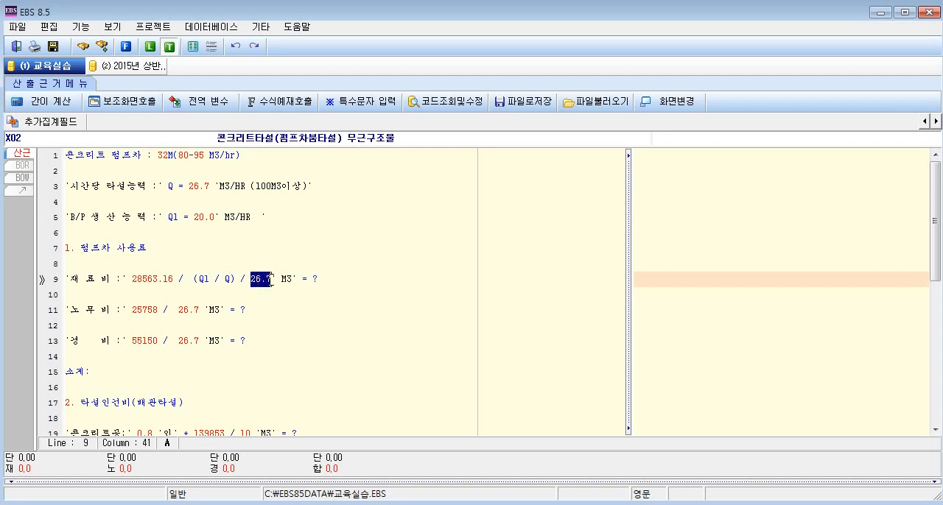
pyautogui.write('Q')
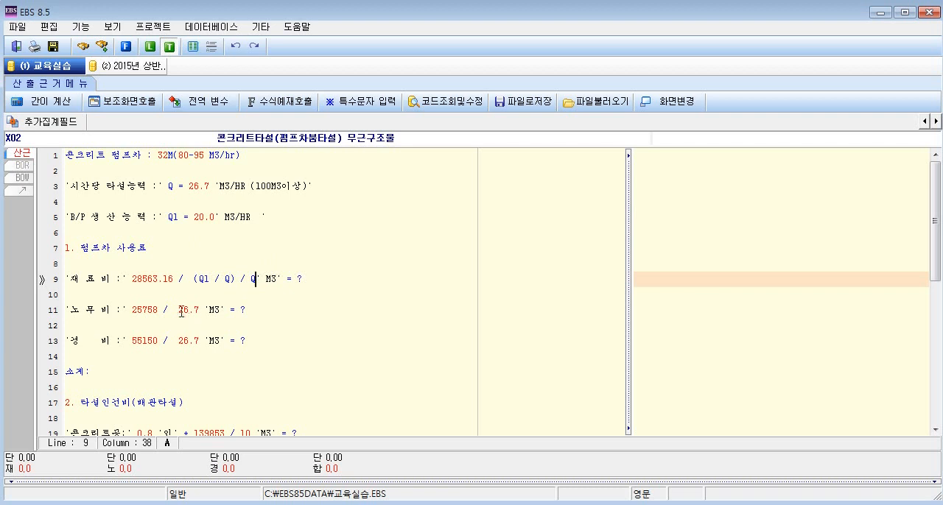
# Replace 26.7 with the variable Q in the 노무비 formula on line 11 and the 경비 formula on line 13.
pyautogui.moveTo(179, 310); pyautogui.dragTo(207, 310)
pyautogui.write('Q')
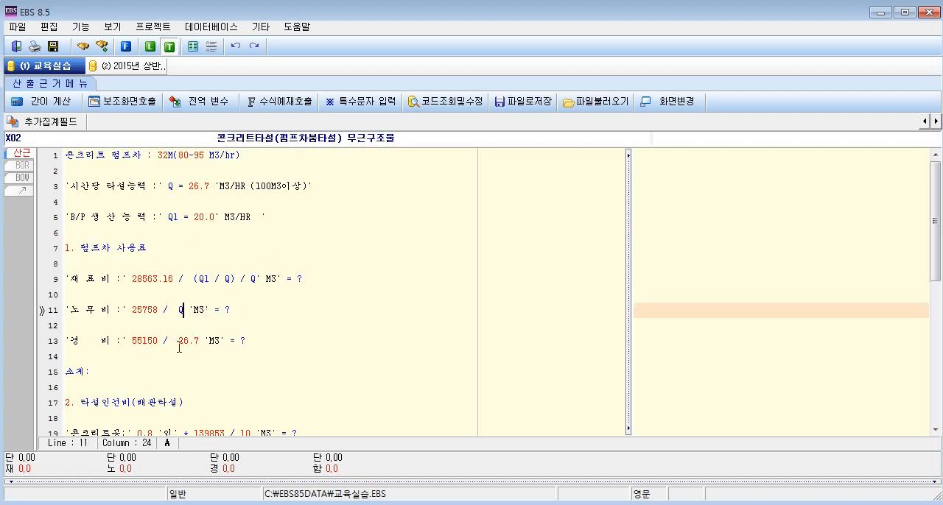
pyautogui.moveTo(179, 341); pyautogui.dragTo(200, 341)
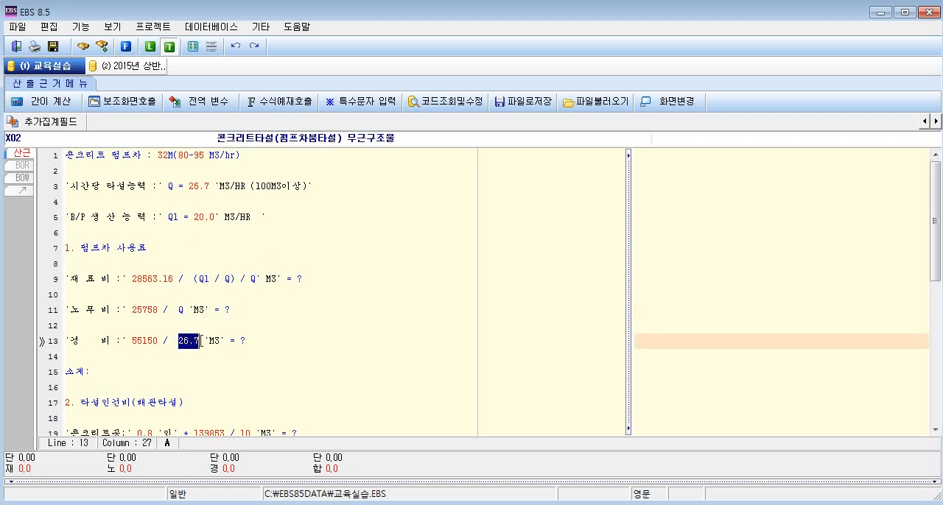
pyautogui.write('Q')
# Replace 26.7 with the variable Q in the 다짐기계 경비 section's 재료비 and 경비 formulas on lines 30 and 32.
pyautogui.scroll(-5, 199, 341)
pyautogui.moveTo(179, 371); pyautogui.dragTo(201, 371)
pyautogui.write('Q')
pyautogui.moveTo(163, 402); pyautogui.dragTo(189, 402)
pyautogui.write('Q')
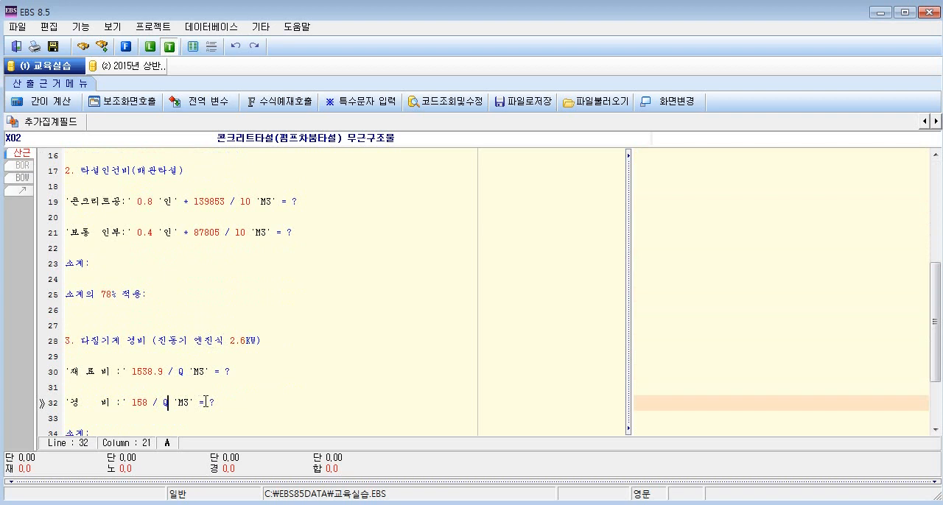
pyautogui.scroll(5, 205, 402)
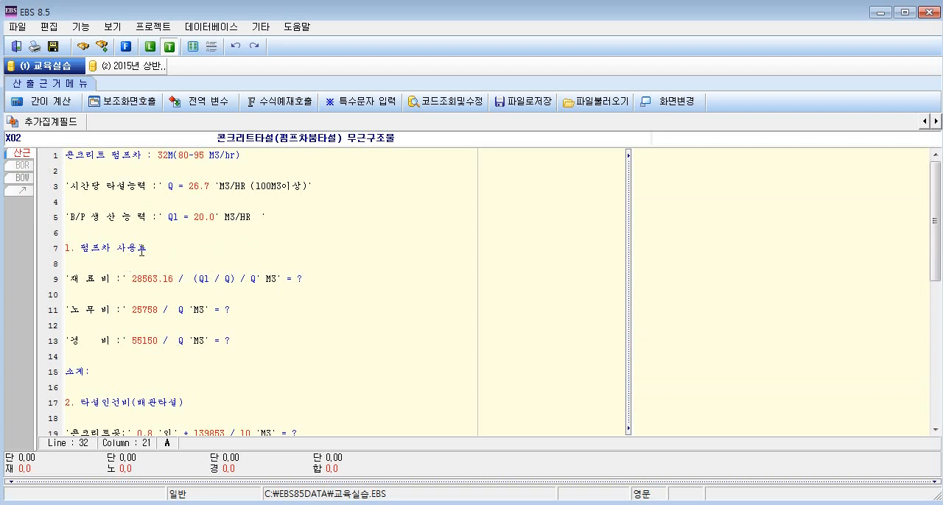
pyautogui.moveTo(132, 278); pyautogui.dragTo(175, 278)
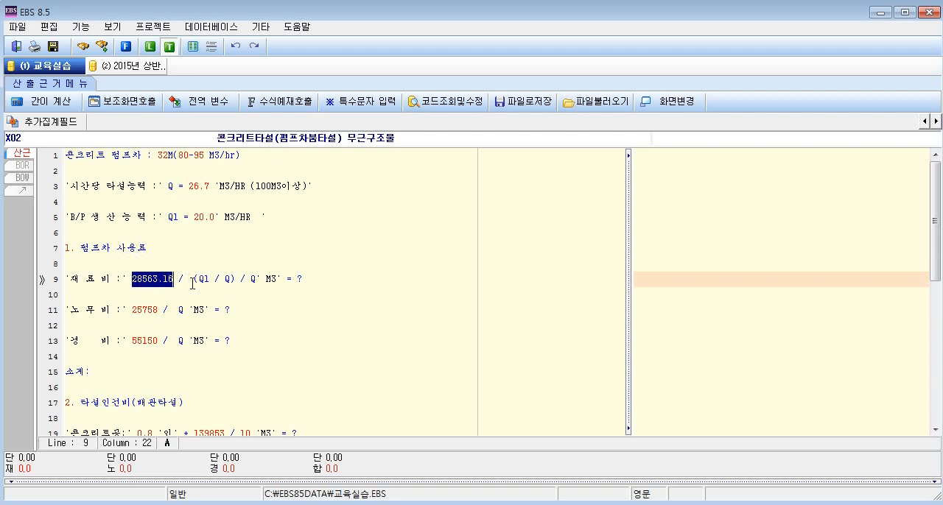
pyautogui.press('Delete')
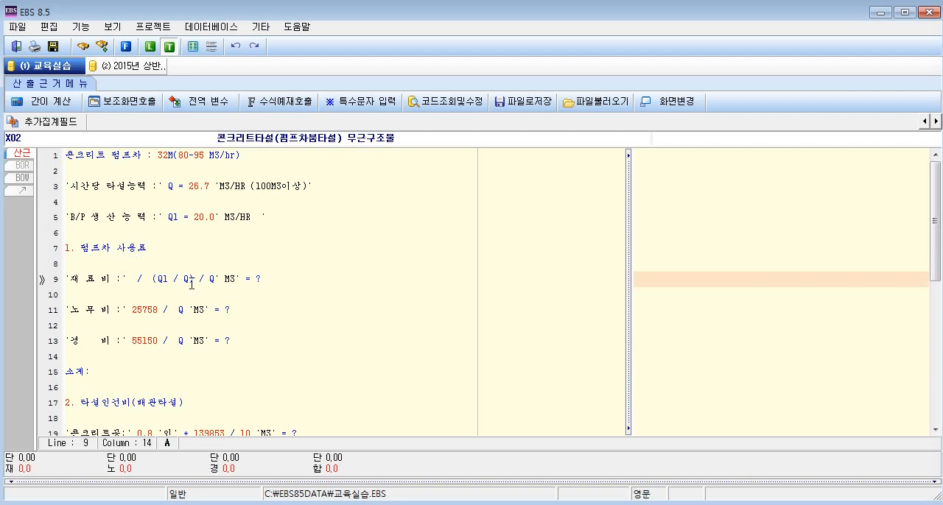
pyautogui.click(125, 106)
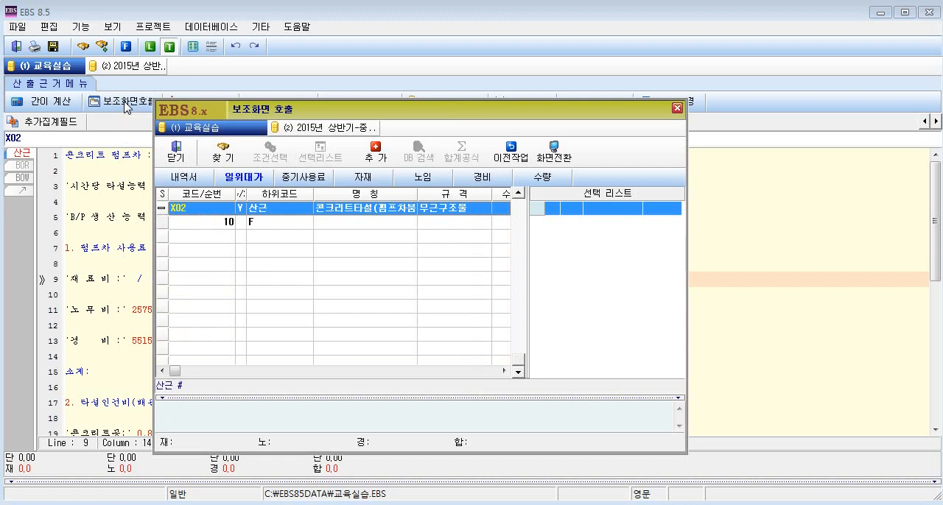
pyautogui.click(315, 178)
pyautogui.click(361, 237)
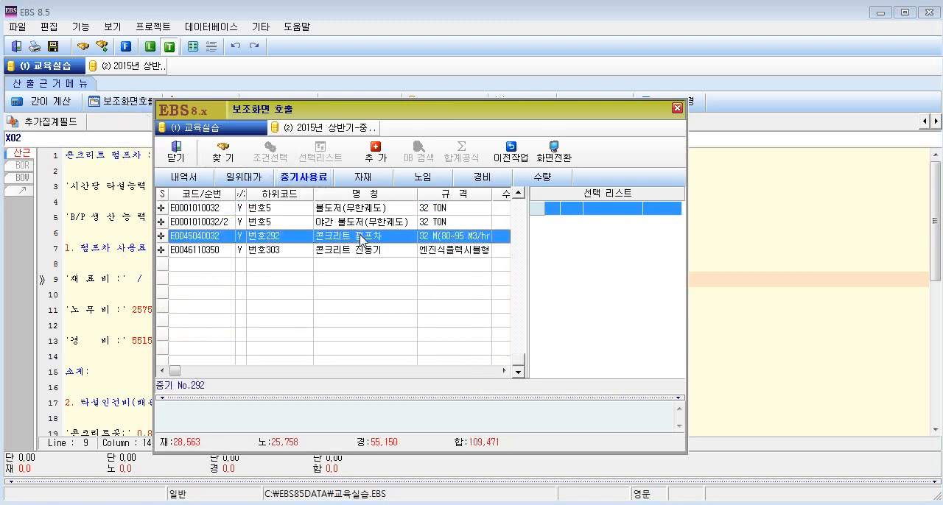
pyautogui.rightClick(360, 238)
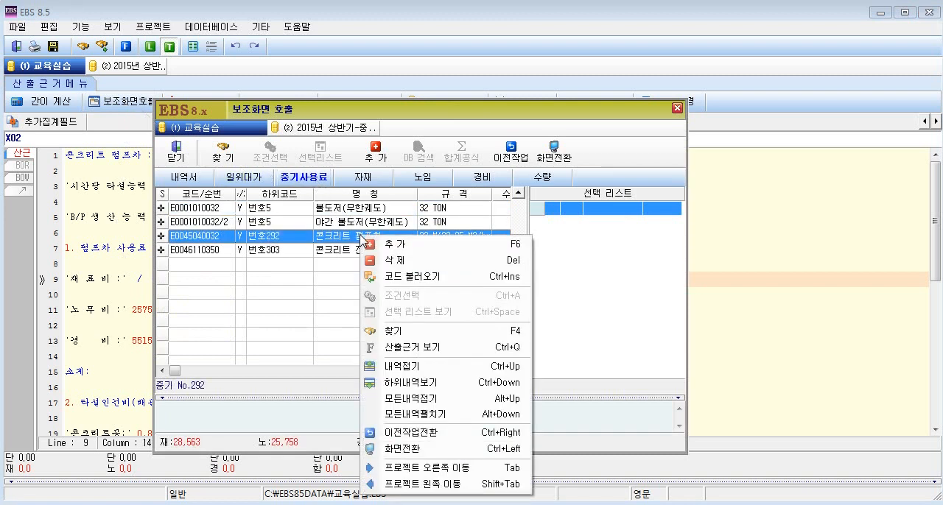
pyautogui.click(433, 278)
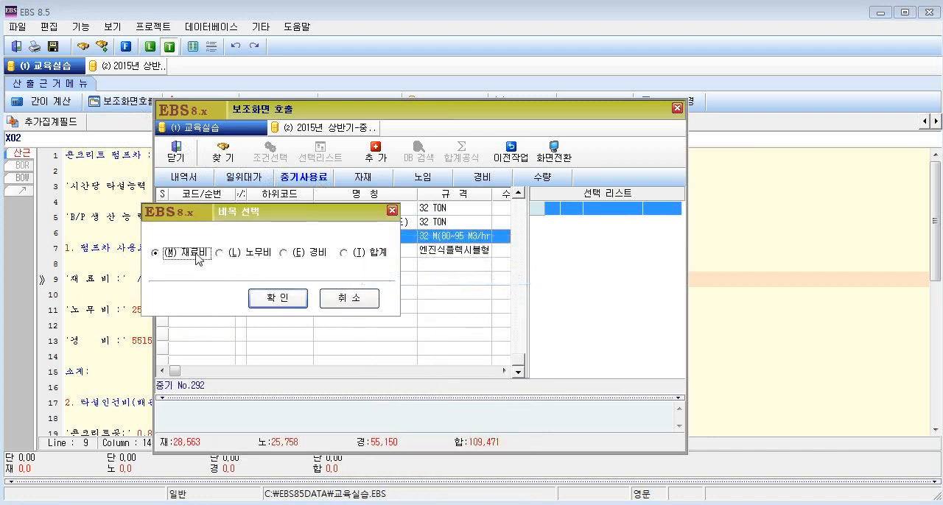
pyautogui.click(278, 299)
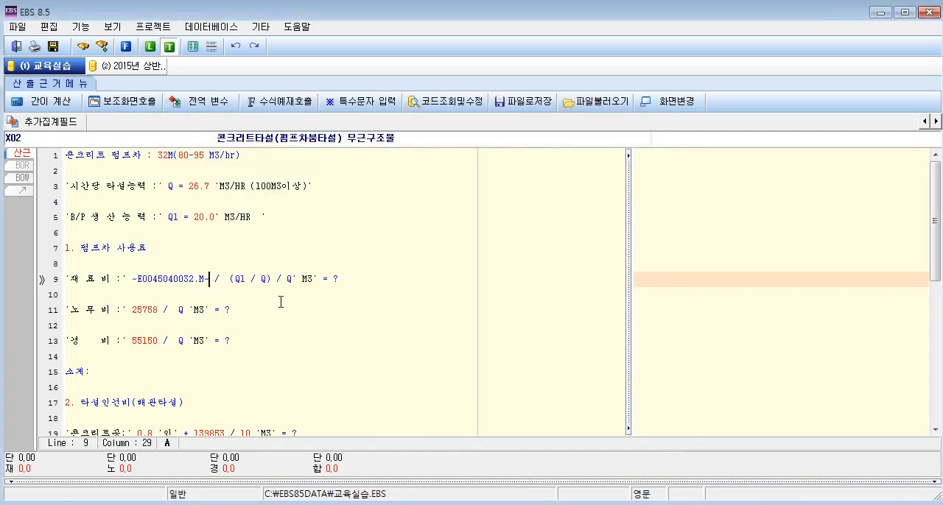
pyautogui.click(151, 309)
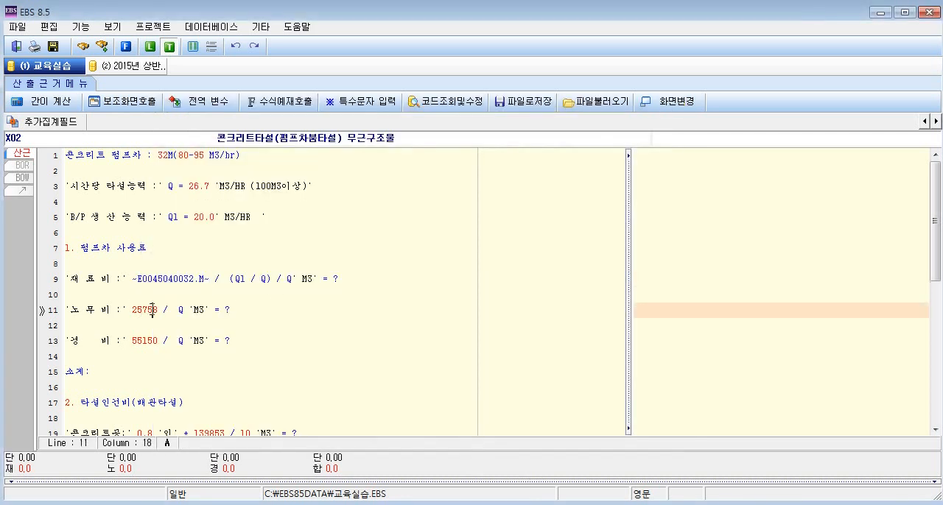
pyautogui.click(143, 342)
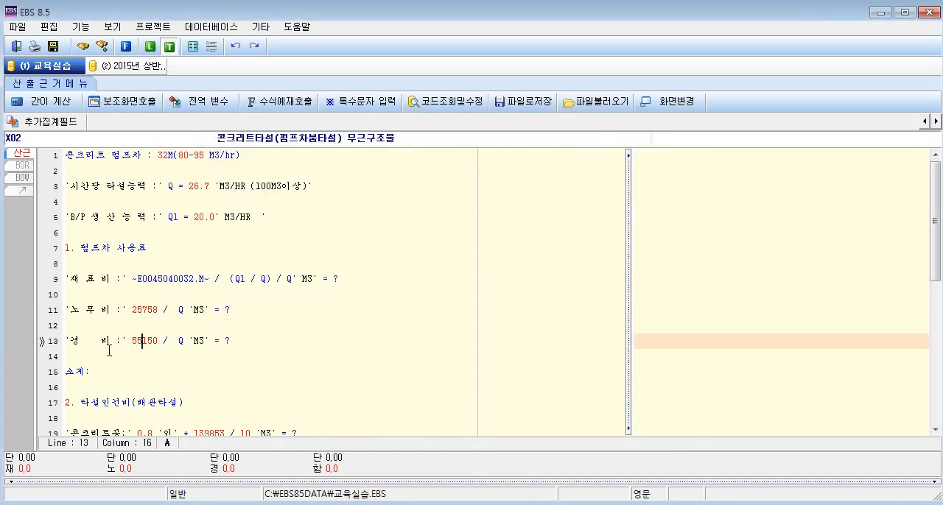
pyautogui.click(155, 315)
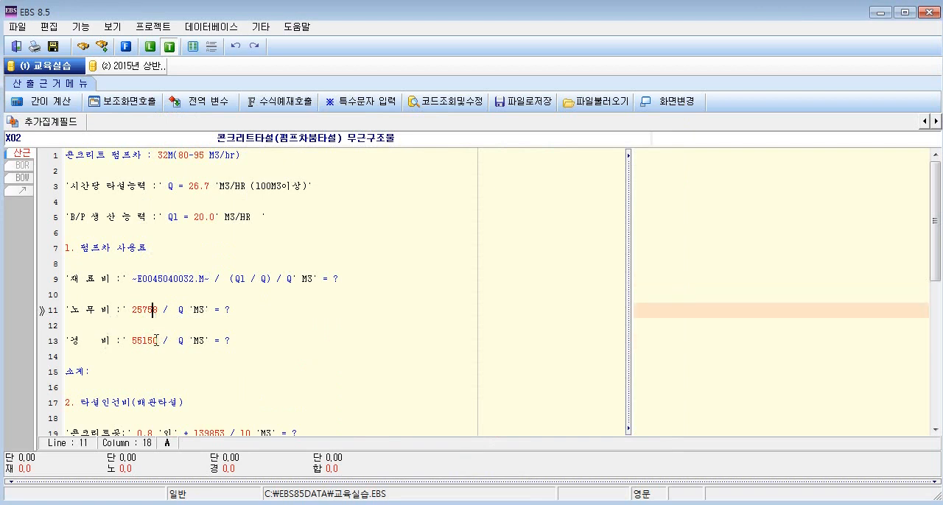
pyautogui.click(153, 341)
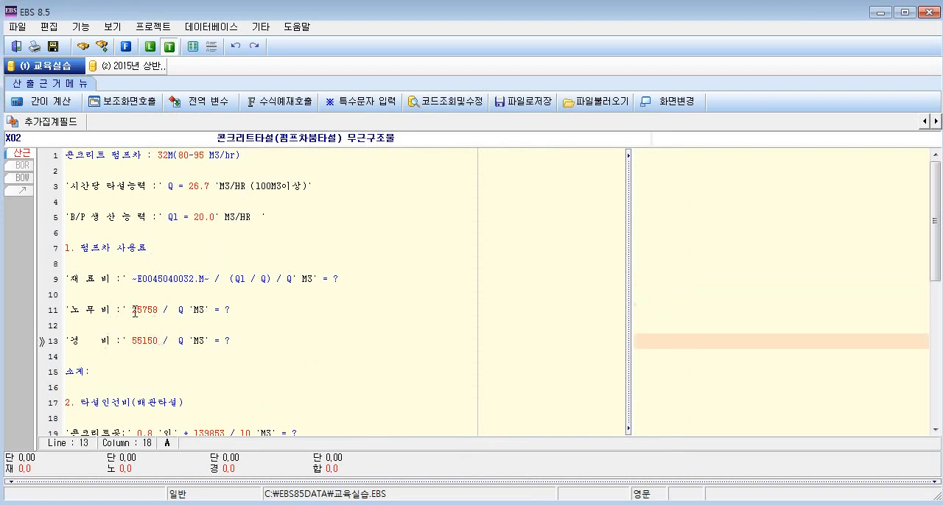
pyautogui.moveTo(134, 312)
pyautogui.mouseDown()
pyautogui.moveTo(164, 315)
pyautogui.moveTo(132, 312)
pyautogui.mouseUp()
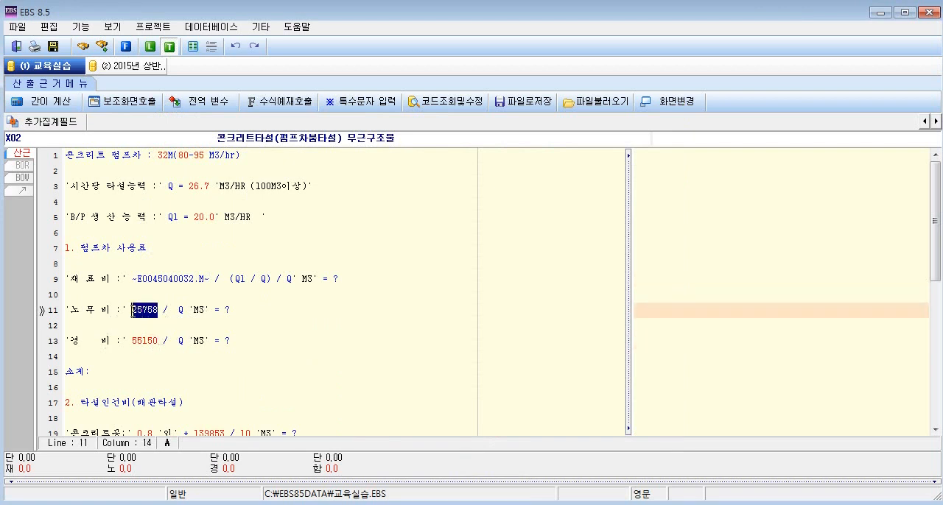
pyautogui.press('Delete')
pyautogui.press('F4')
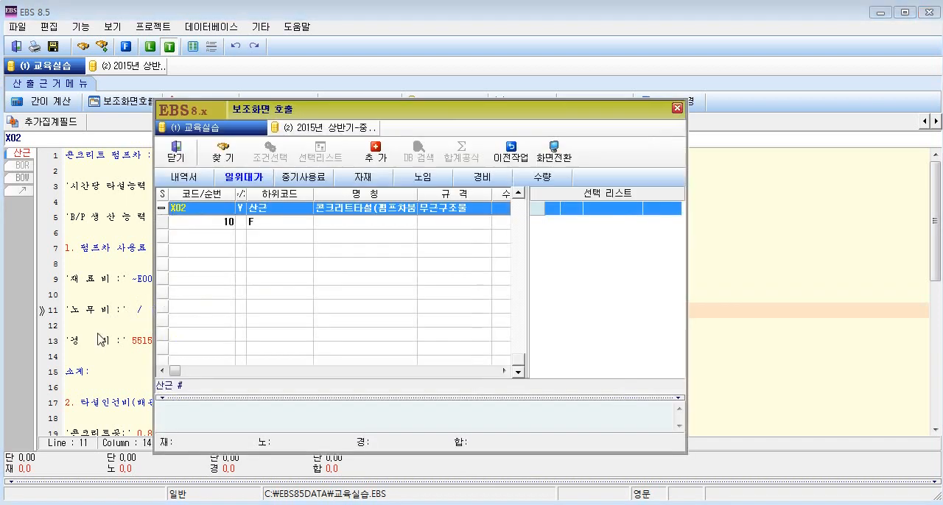
pyautogui.click(312, 180)
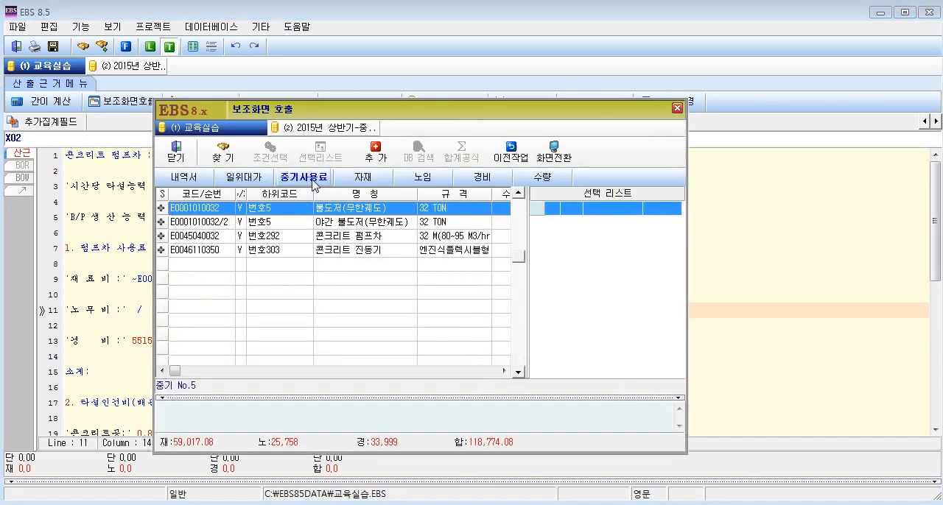
pyautogui.click(325, 237)
pyautogui.rightClick(323, 238)
pyautogui.click(361, 282)
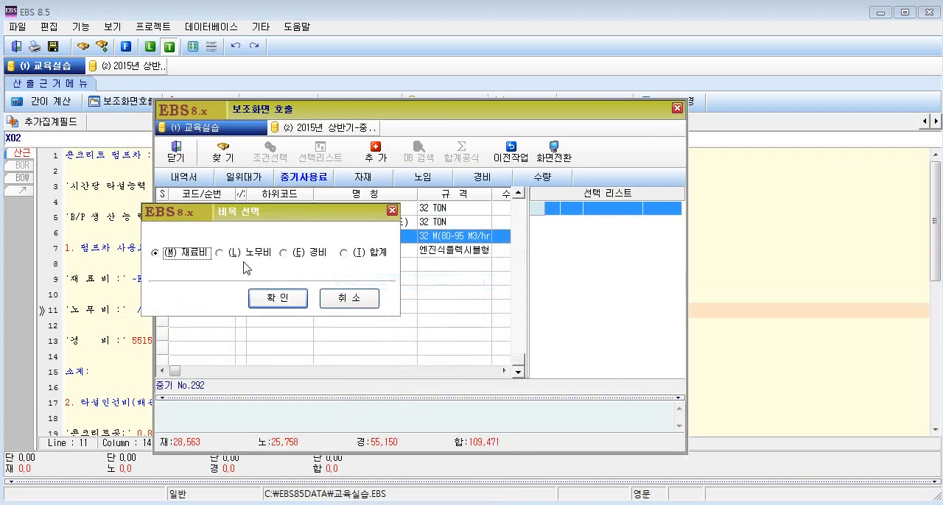
pyautogui.click(234, 254)
pyautogui.click(287, 302)
pyautogui.moveTo(133, 340); pyautogui.dragTo(160, 340)
pyautogui.press('Delete')
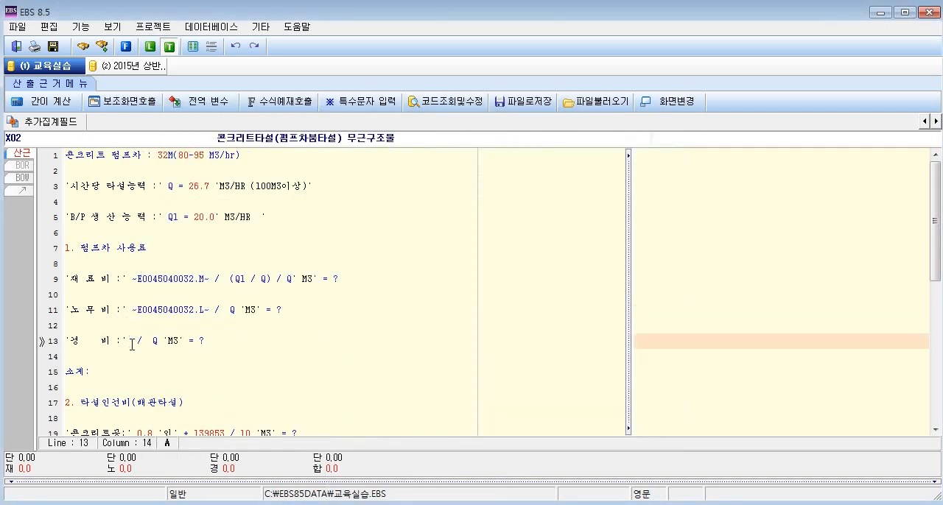
pyautogui.press('F2')
pyautogui.click(299, 178)
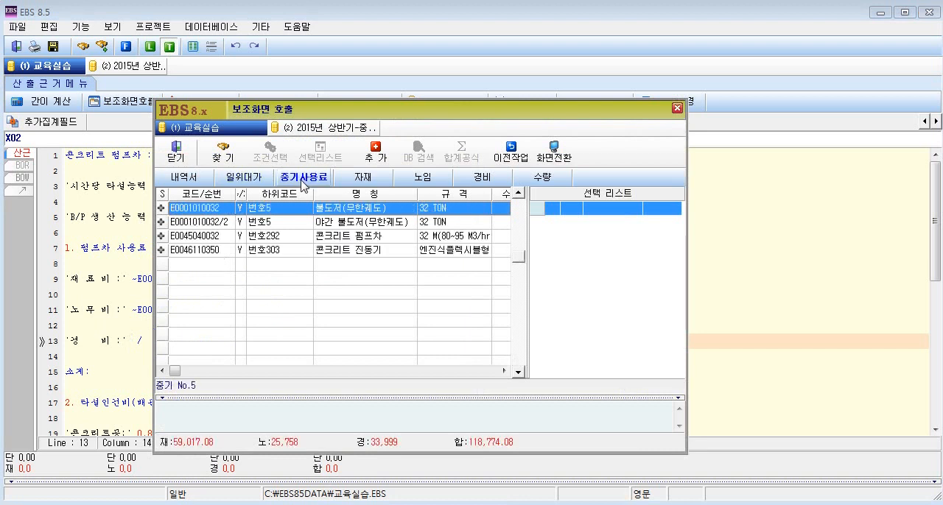
pyautogui.click(362, 237)
pyautogui.rightClick(375, 238)
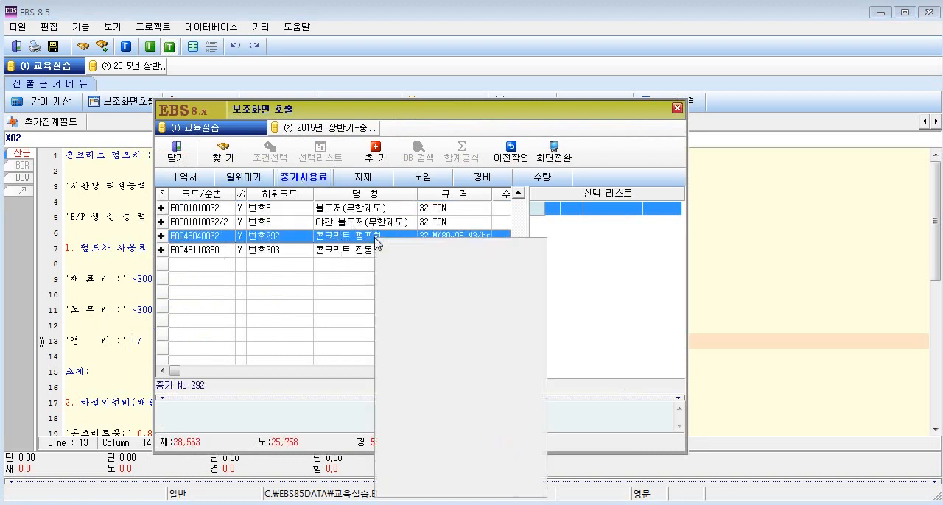
pyautogui.click(442, 277)
pyautogui.click(289, 255)
pyautogui.click(283, 301)
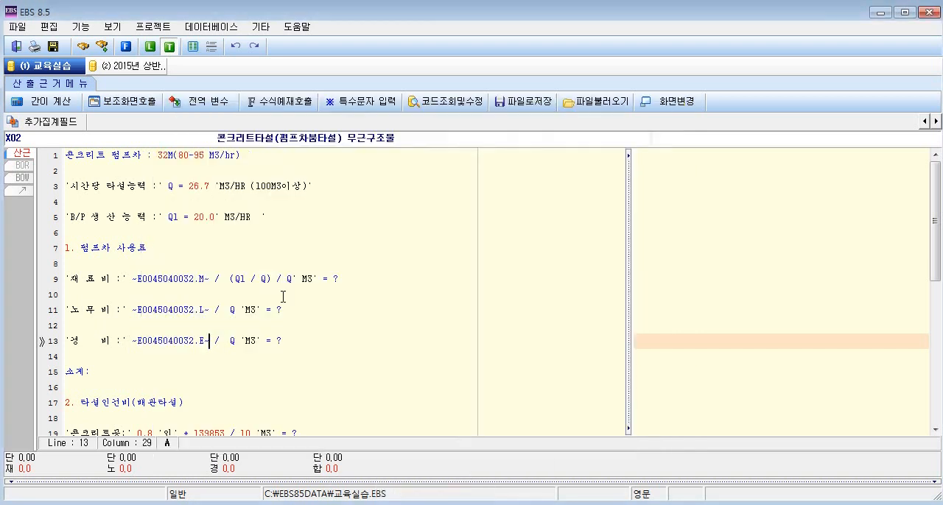
pyautogui.scroll(-2, 358, 350)
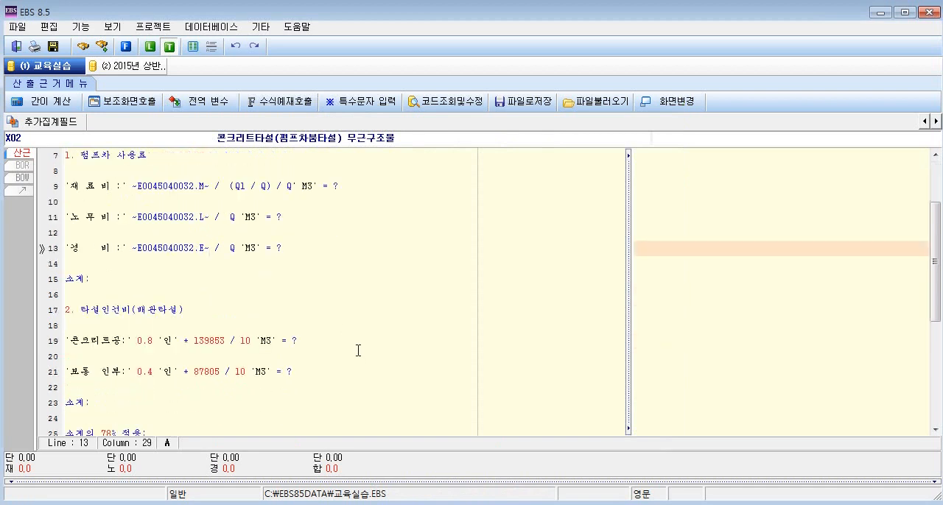
pyautogui.click(105, 373)
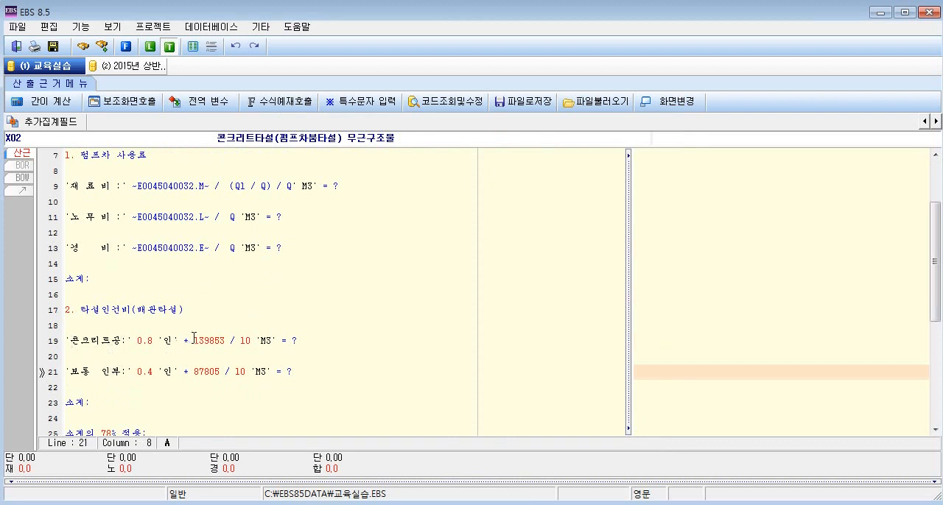
pyautogui.moveTo(193, 341); pyautogui.dragTo(226, 340)
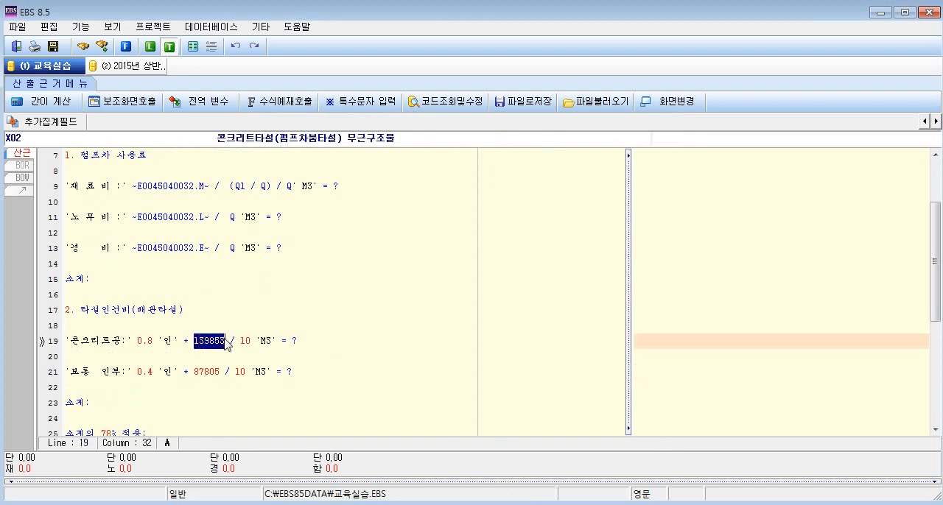
pyautogui.moveTo(190, 371); pyautogui.dragTo(221, 372)
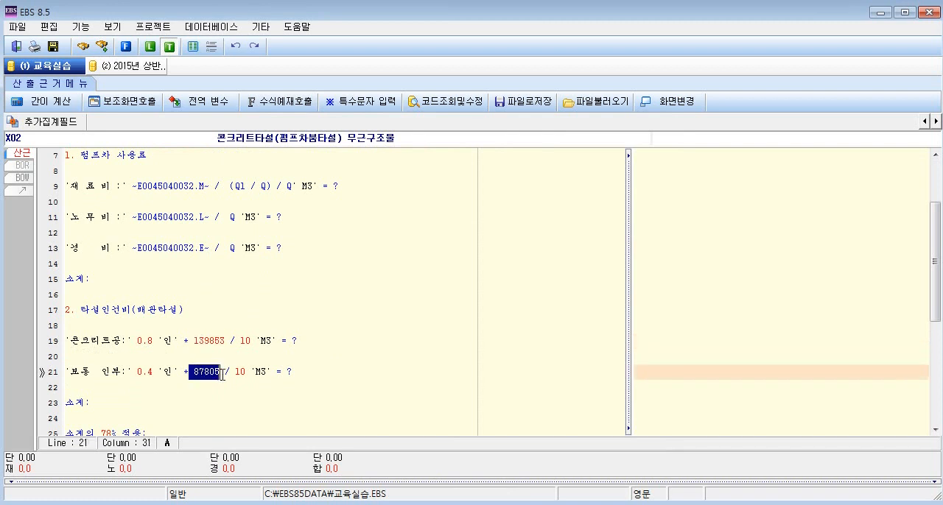
pyautogui.click(213, 343)
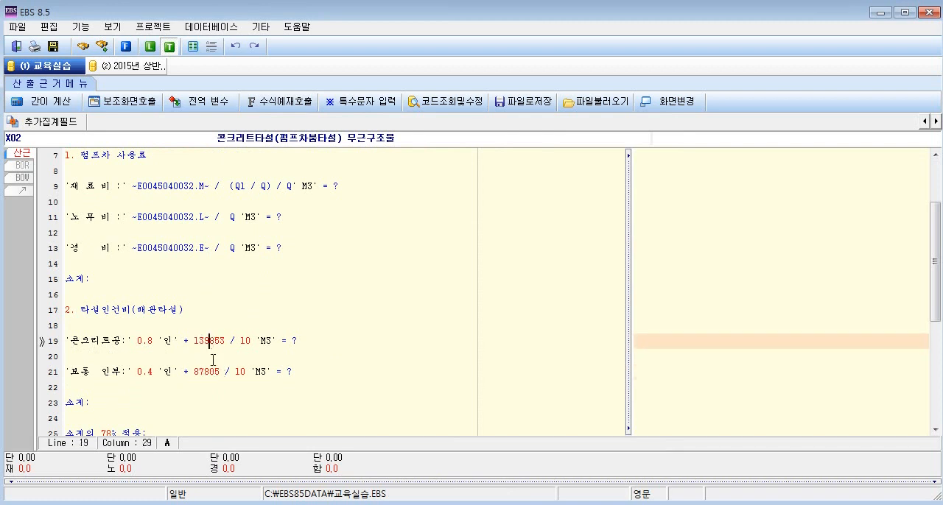
pyautogui.click(210, 372)
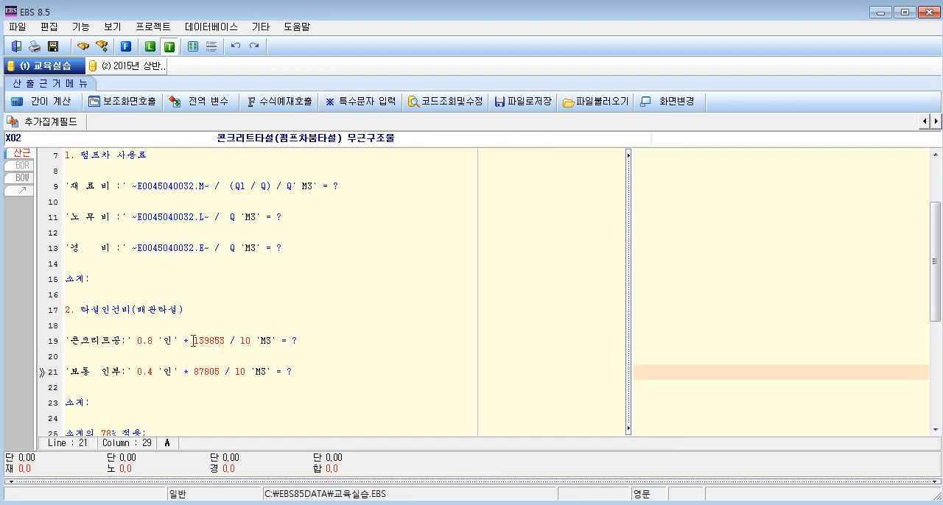
# Replace 139853 in the 콘크리트공 formula on line 19 with the code reference of the 노임 item 콘크리트공 (L025).
pyautogui.moveTo(194, 341); pyautogui.dragTo(226, 341)
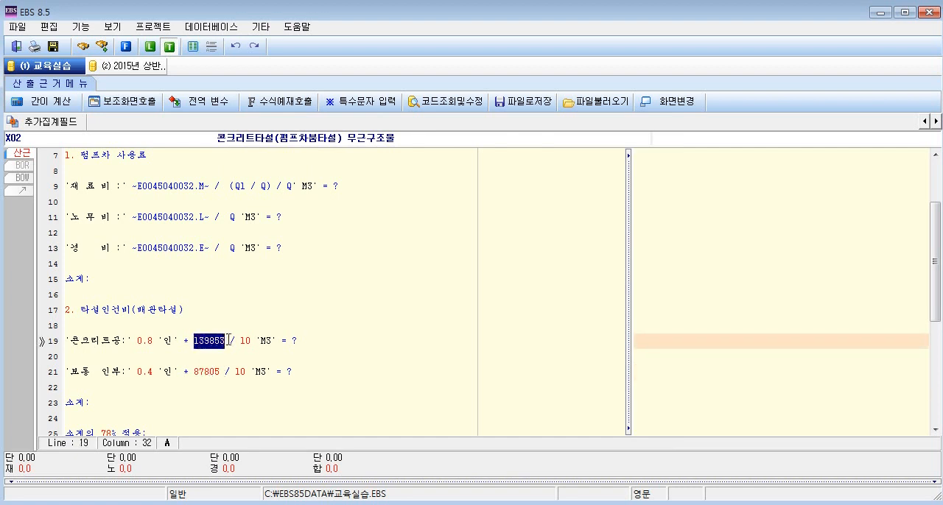
pyautogui.press('Delete')
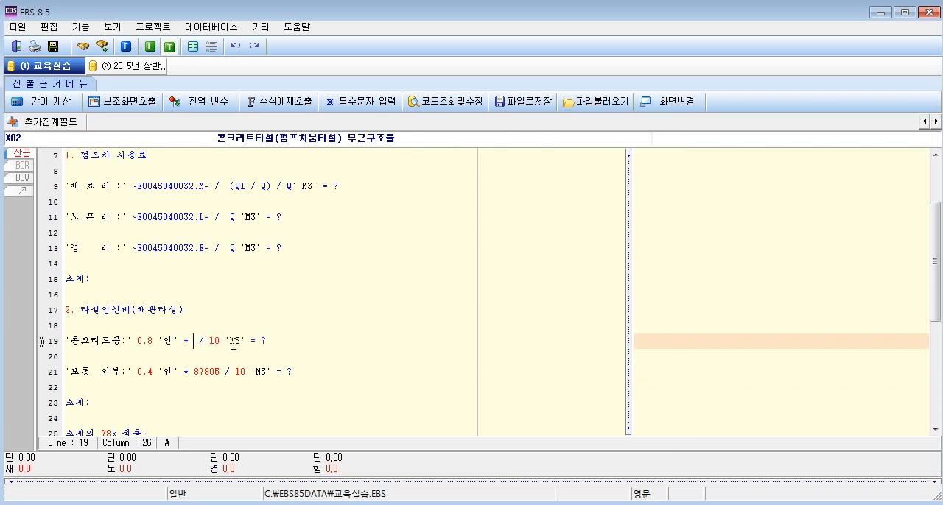
pyautogui.click(120, 101)
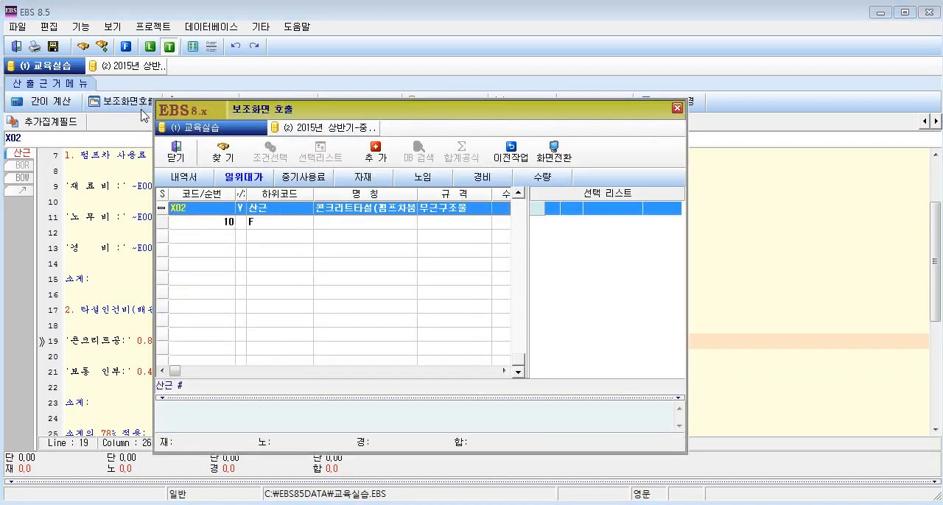
pyautogui.click(435, 183)
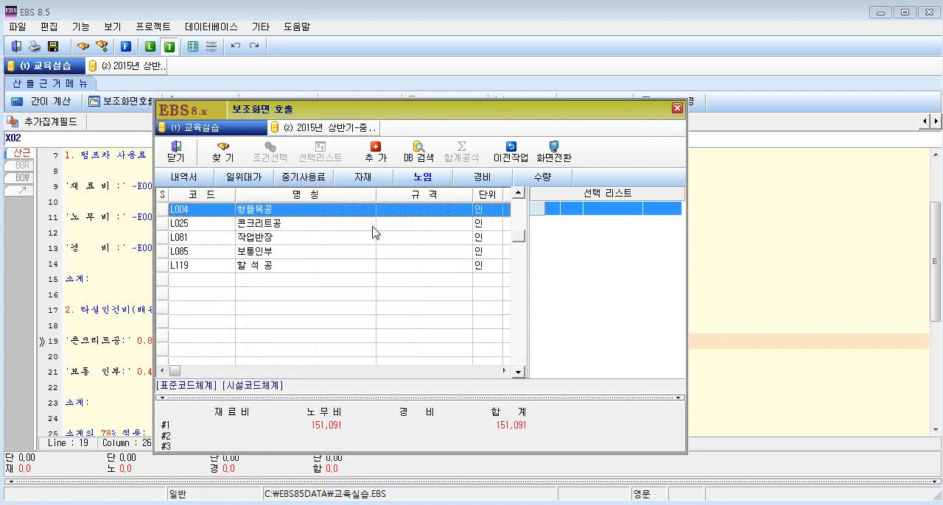
pyautogui.click(375, 223)
pyautogui.rightClick(375, 232)
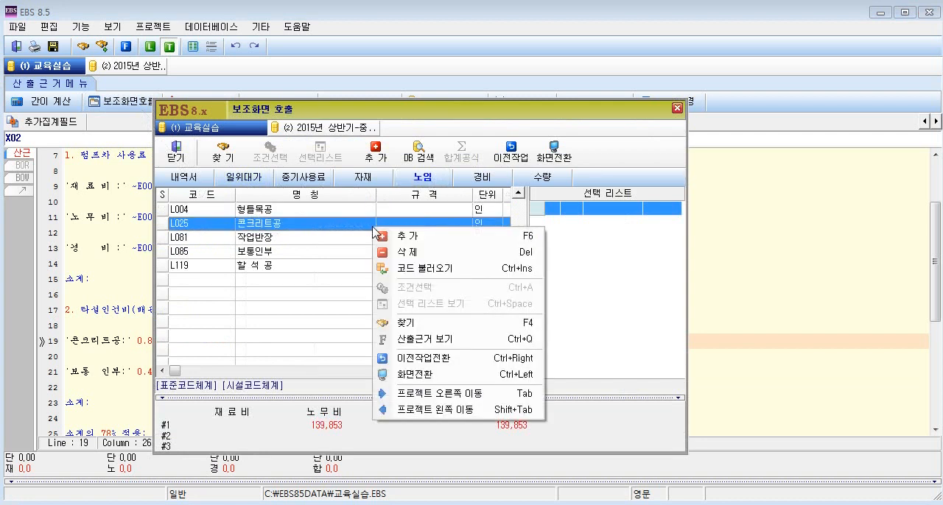
pyautogui.click(435, 268)
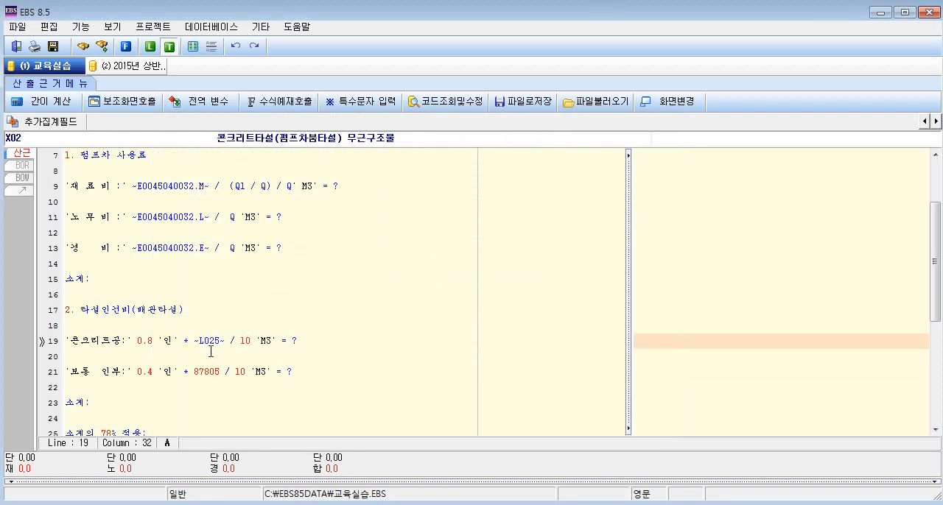
pyautogui.moveTo(195, 341); pyautogui.dragTo(229, 340)
pyautogui.click(227, 340)
pyautogui.moveTo(195, 341); pyautogui.dragTo(226, 345)
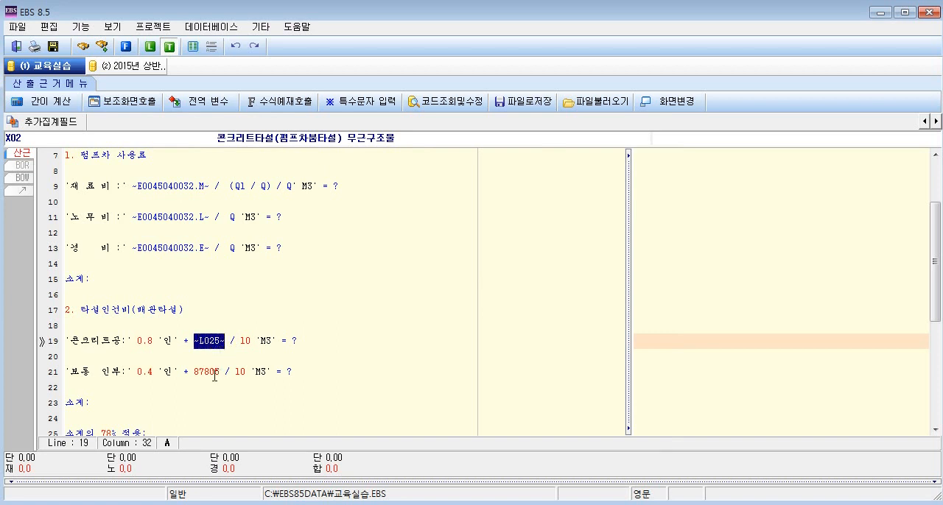
# Replace 87805 in the 보통 인부 formula on line 21 with the code reference of the 노임 item 보통인부 (L085).
pyautogui.moveTo(193, 372); pyautogui.dragTo(220, 378)
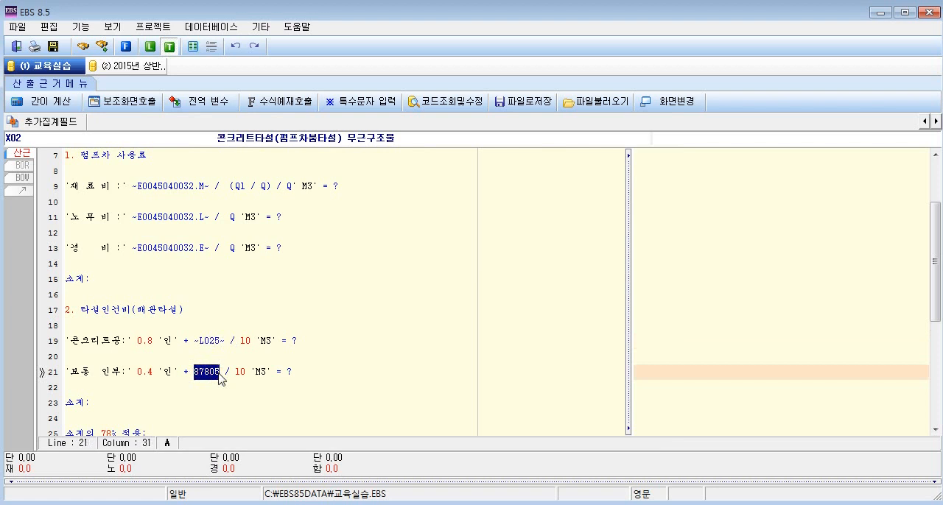
pyautogui.press('Delete')
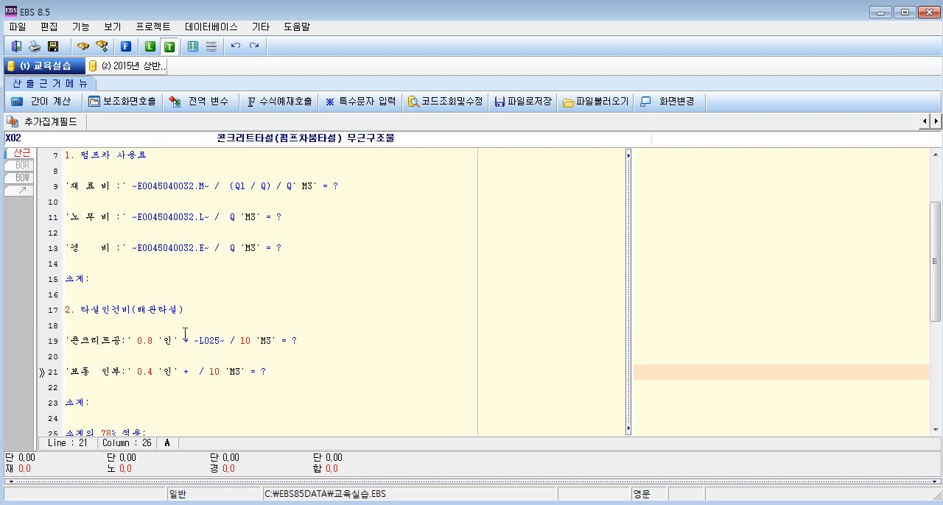
pyautogui.click(123, 101)
pyautogui.click(422, 177)
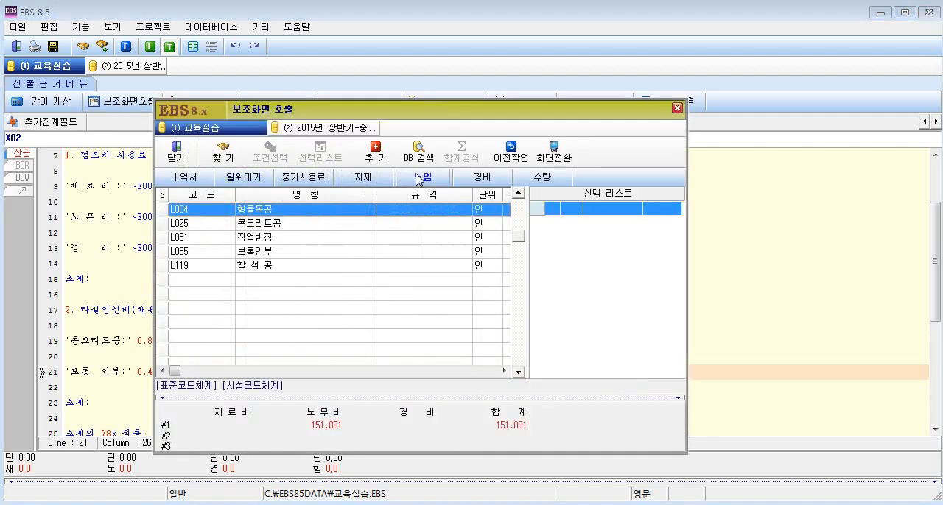
pyautogui.click(305, 253)
pyautogui.rightClick(308, 263)
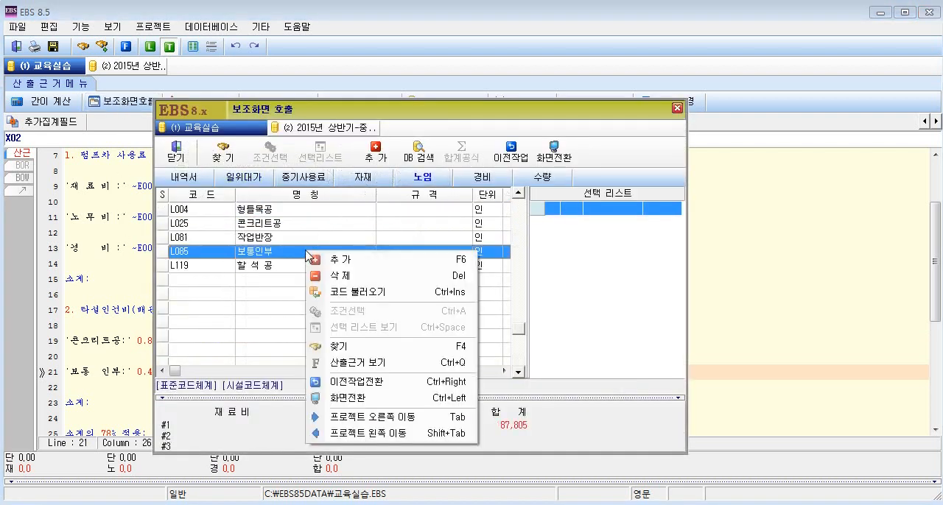
pyautogui.click(333, 293)
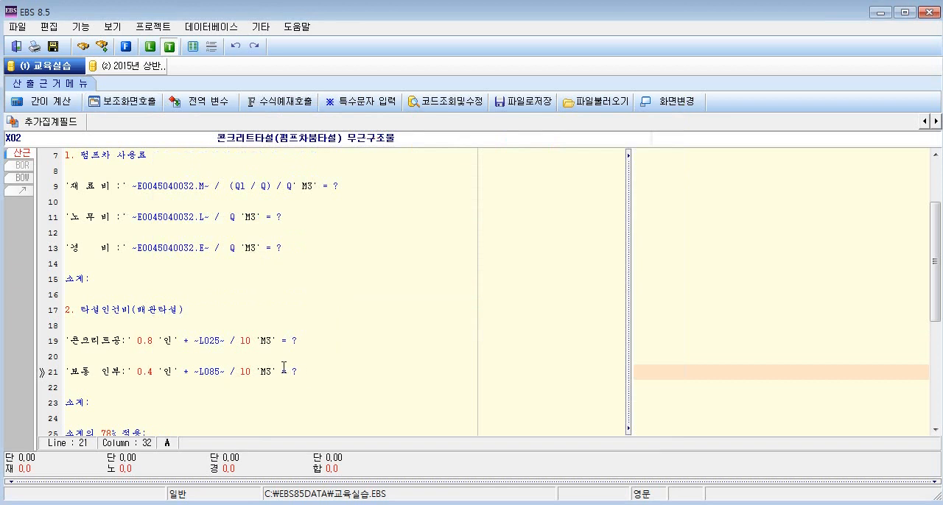
pyautogui.scroll(-1, 284, 365)
pyautogui.scroll(-4, 299, 372)
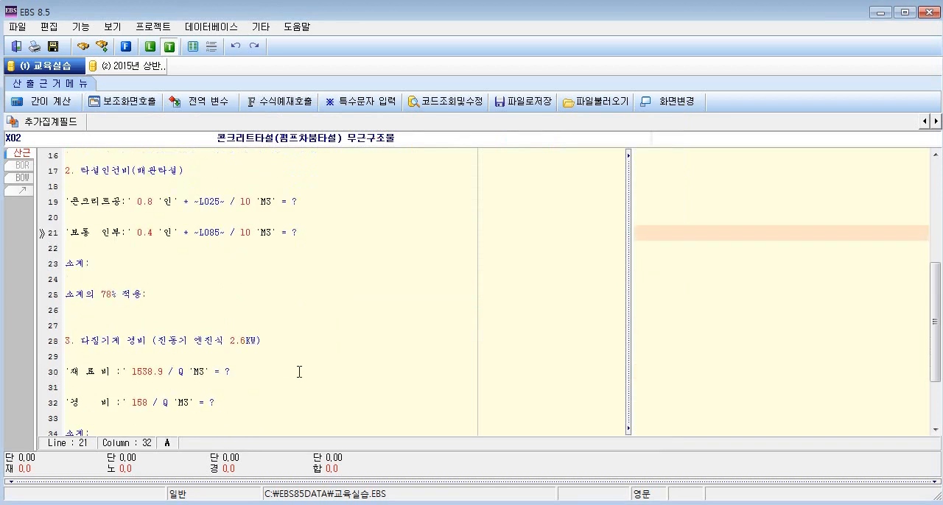
pyautogui.moveTo(133, 279); pyautogui.dragTo(164, 279)
pyautogui.moveTo(133, 309); pyautogui.dragTo(148, 315)
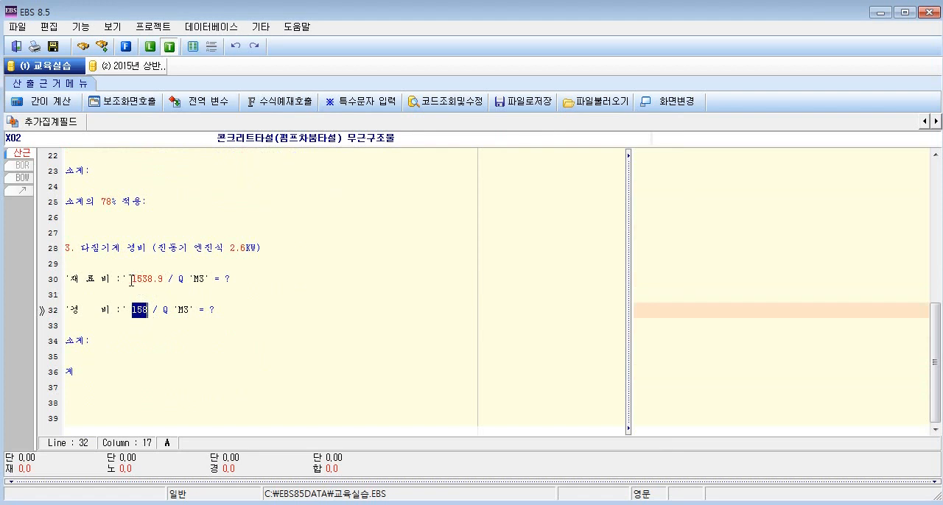
pyautogui.moveTo(131, 279); pyautogui.dragTo(164, 279)
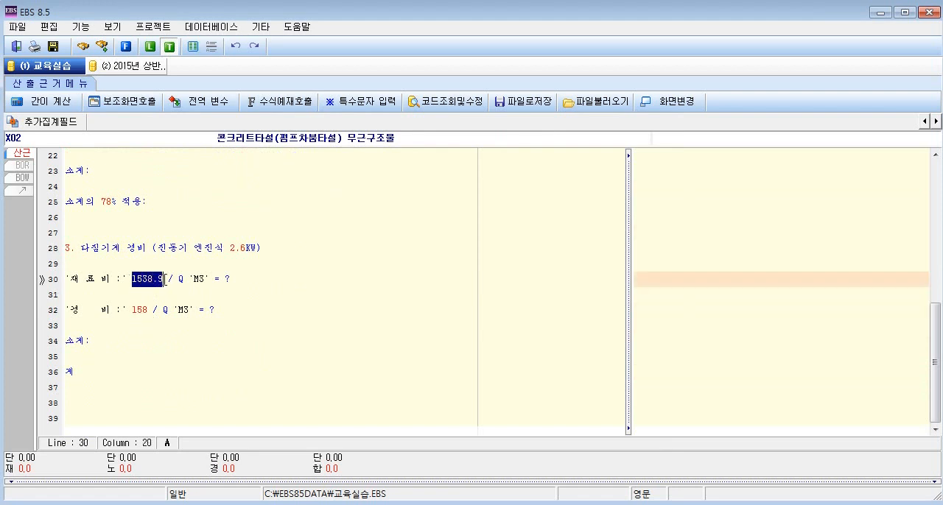
pyautogui.click(121, 105)
pyautogui.click(310, 178)
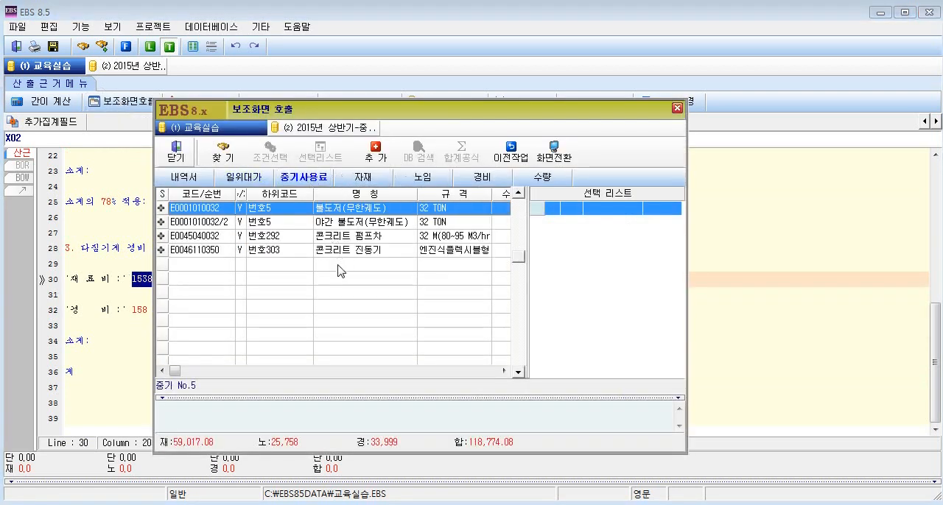
pyautogui.click(338, 250)
pyautogui.rightClick(337, 249)
pyautogui.click(361, 291)
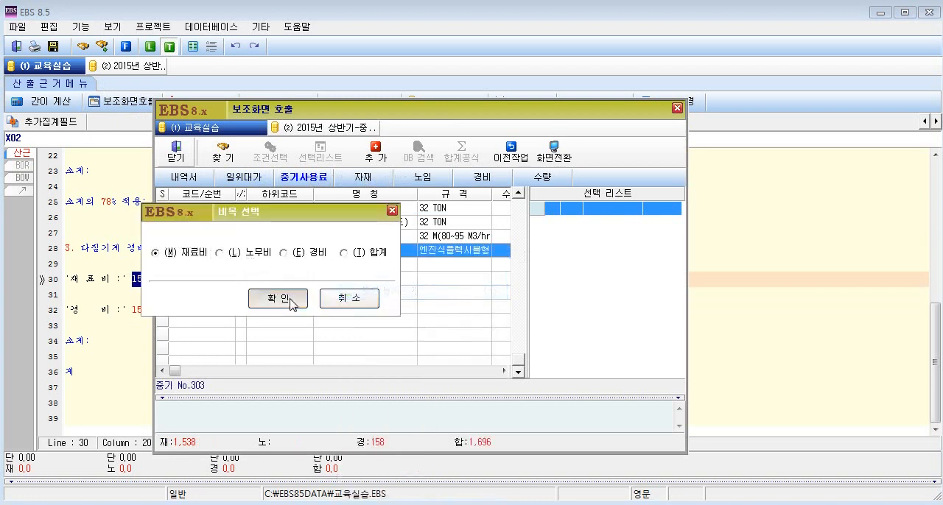
pyautogui.click(277, 298)
pyautogui.moveTo(133, 309); pyautogui.dragTo(152, 310)
pyautogui.rightClick(143, 317)
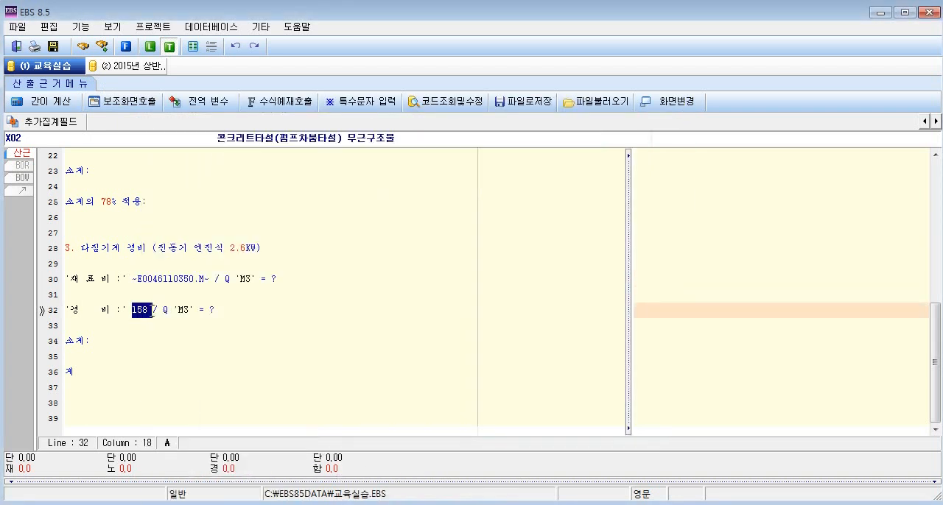
pyautogui.click(137, 103)
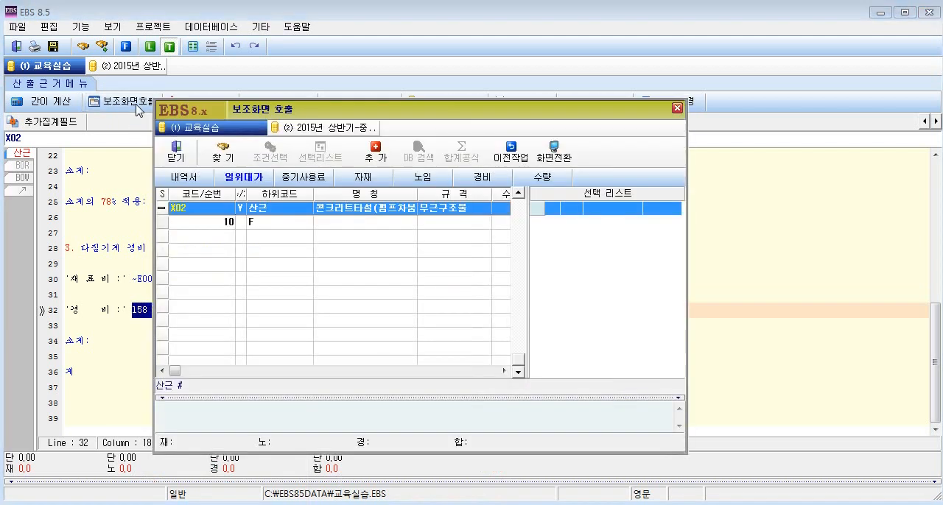
pyautogui.click(303, 178)
pyautogui.click(340, 250)
pyautogui.rightClick(340, 251)
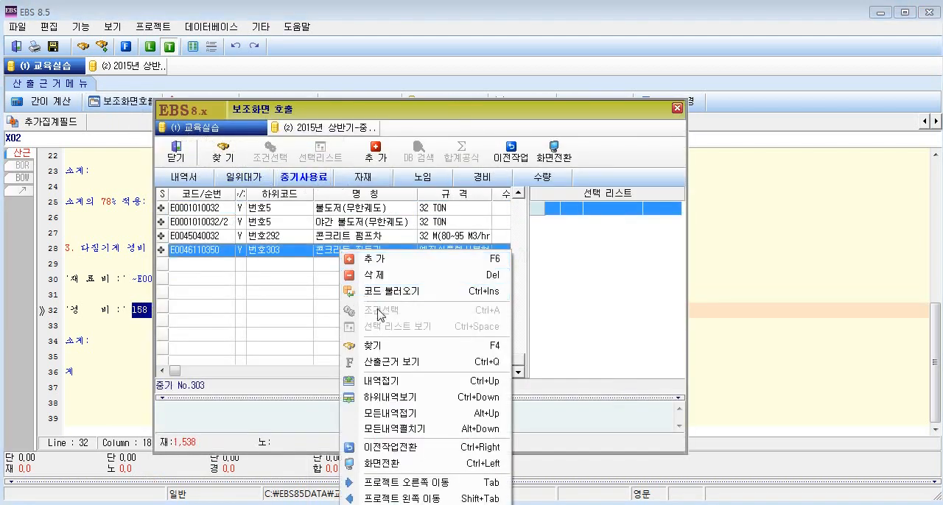
pyautogui.click(383, 291)
pyautogui.click(299, 254)
pyautogui.click(280, 297)
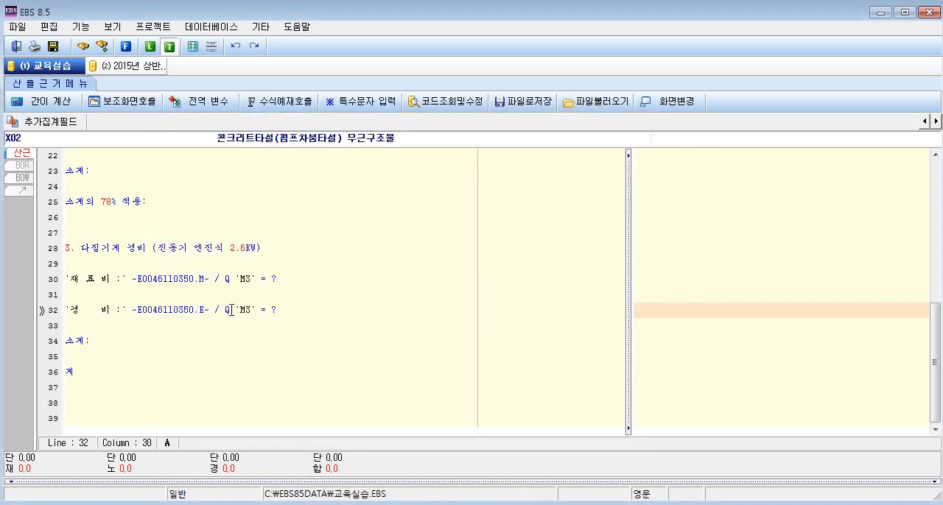
# Append MA, LA and EQ after the question marks of the 펌프차 사용료 section's 재료비, 노무비 and 경비 formulas on lines 9, 11 and 13.
pyautogui.scroll(6, 230, 310)
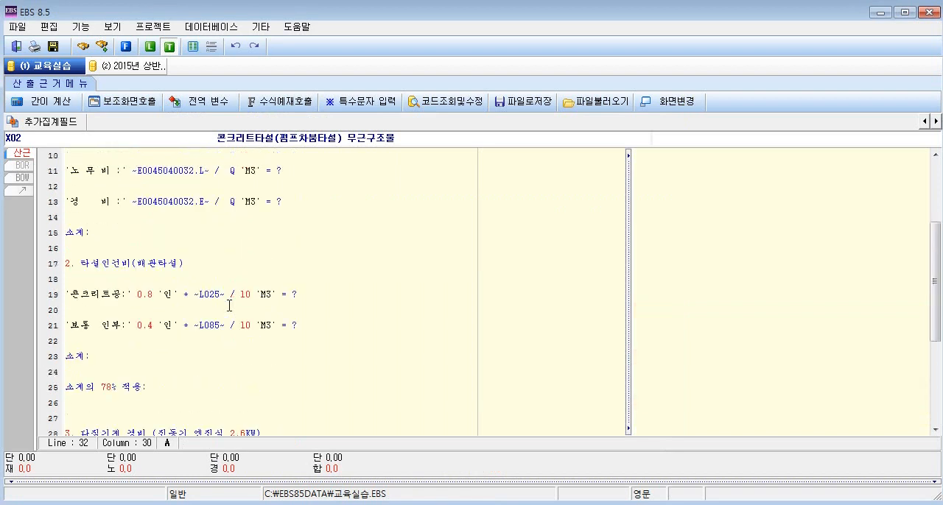
pyautogui.scroll(1, 229, 306)
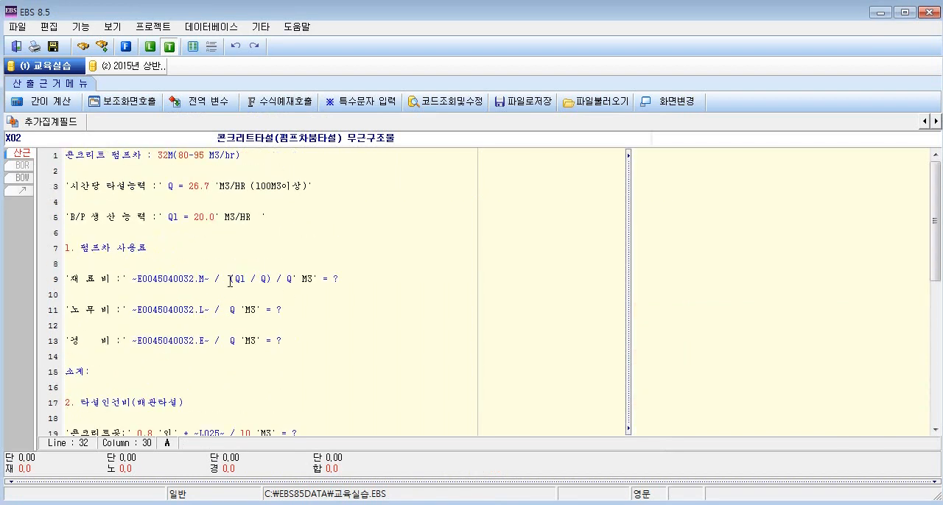
pyautogui.click(341, 280)
pyautogui.click(286, 308)
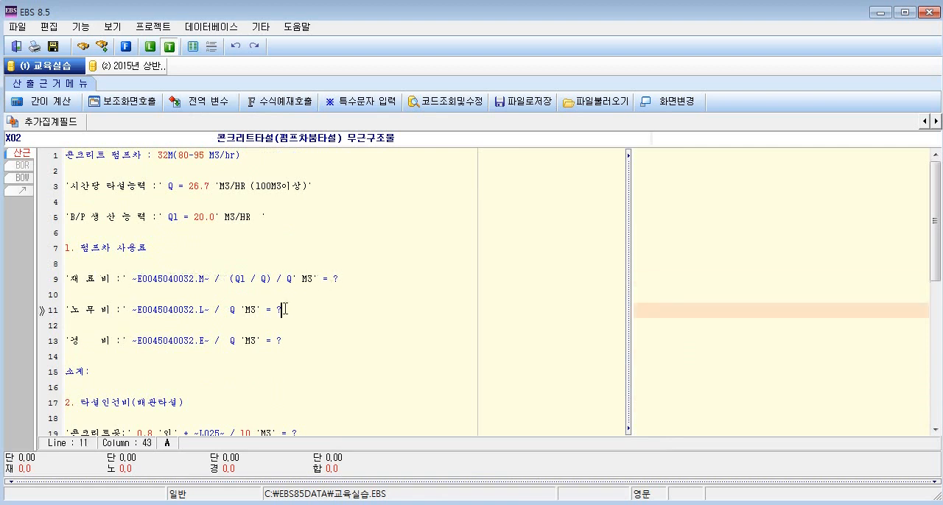
pyautogui.click(288, 339)
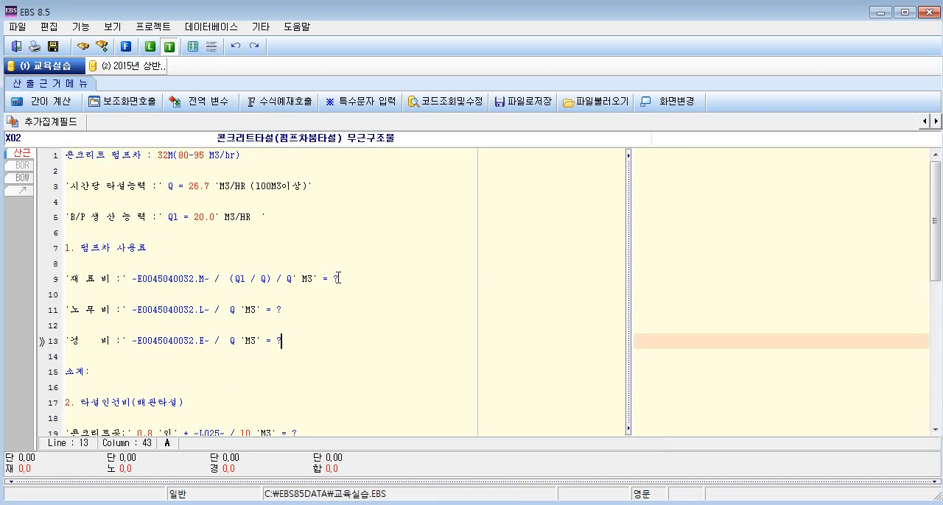
pyautogui.scroll(-3, 282, 289)
pyautogui.scroll(3, 282, 288)
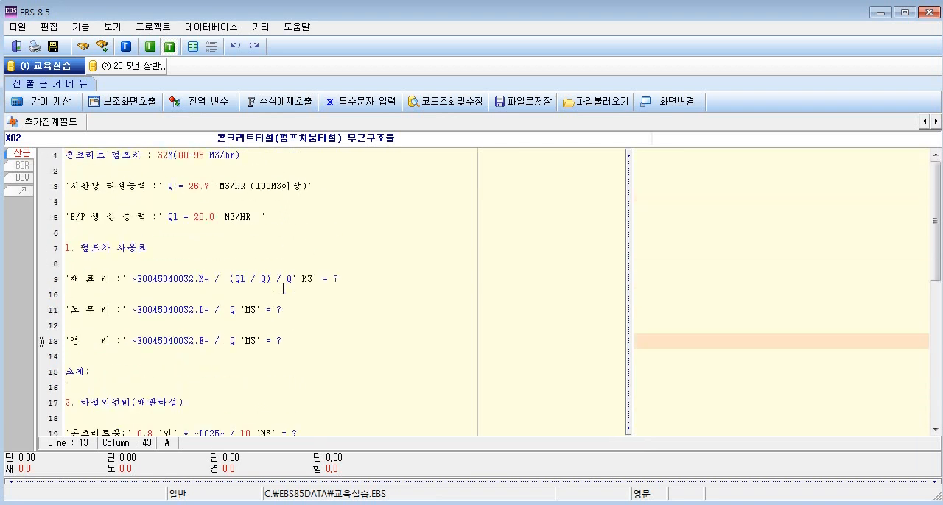
pyautogui.click(339, 281)
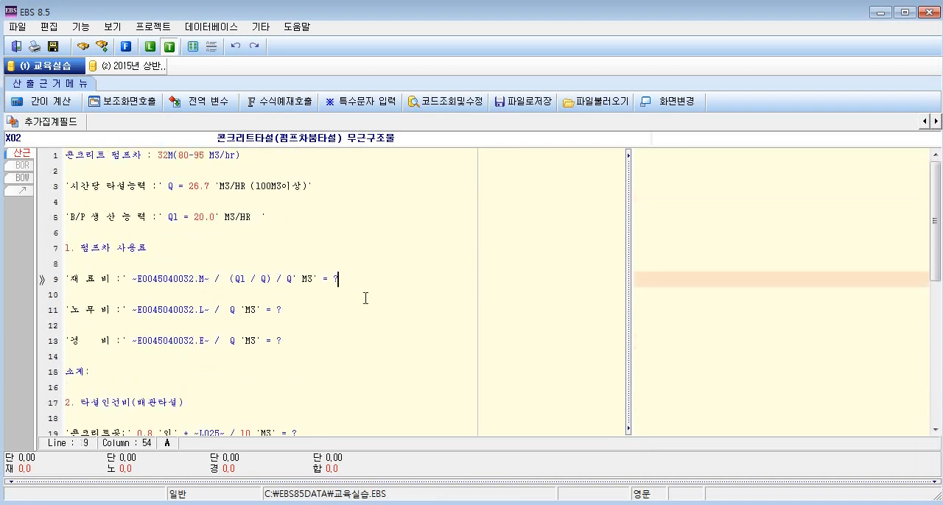
pyautogui.write('MA')
pyautogui.click(277, 310)
pyautogui.write('LA')
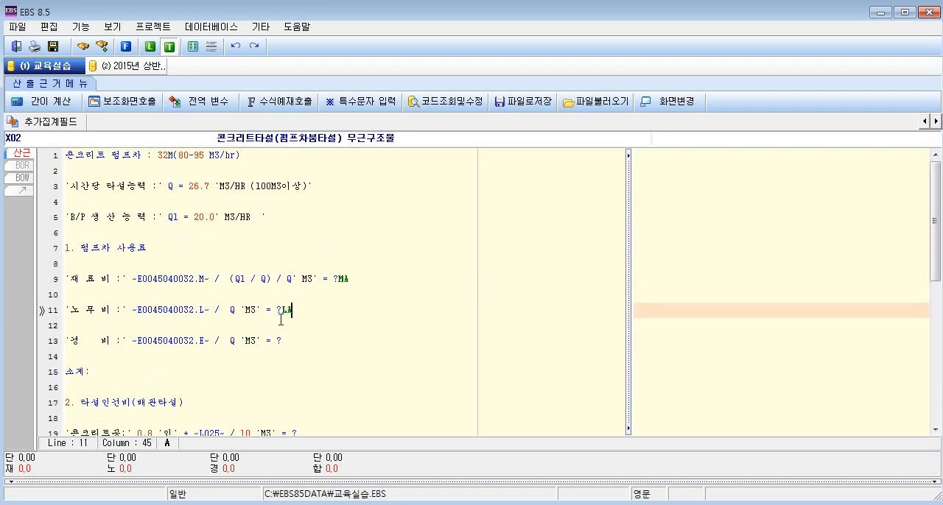
pyautogui.click(283, 341)
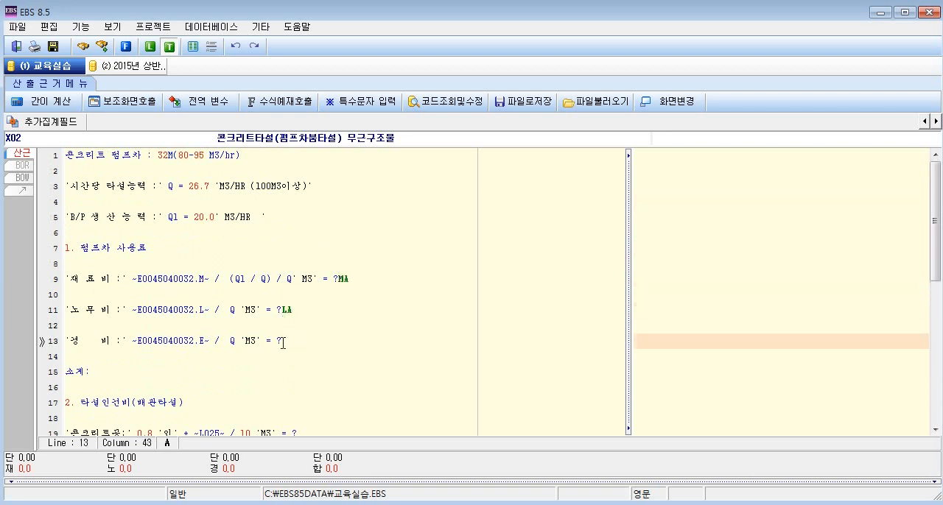
pyautogui.write('EQ')
# Append LA after the question marks of the 콘크리트공 and 보통 인부 formulas on lines 19 and 21.
pyautogui.scroll(-3, 352, 368)
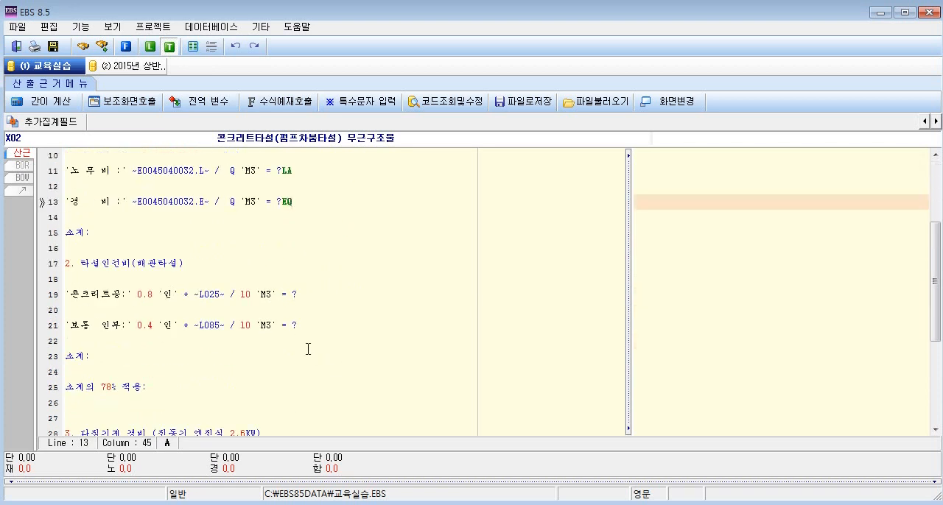
pyautogui.click(115, 296)
pyautogui.click(113, 325)
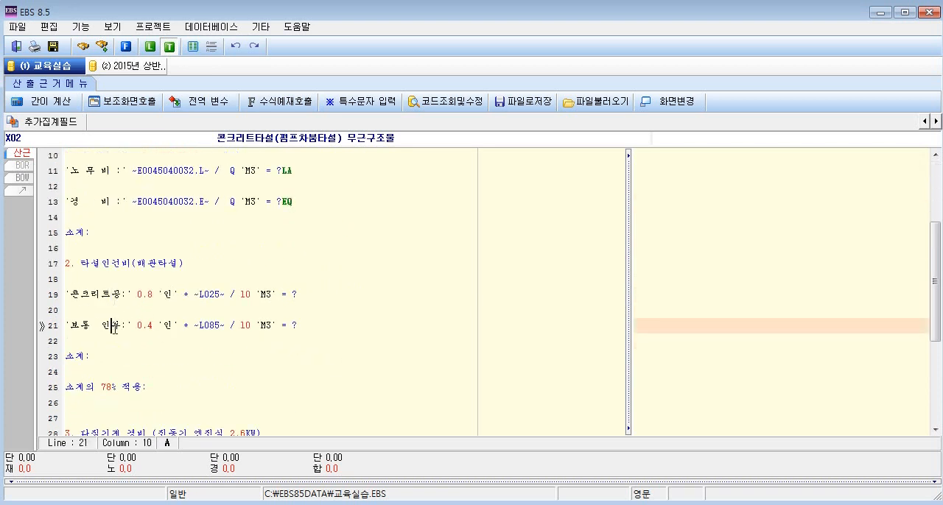
pyautogui.click(299, 293)
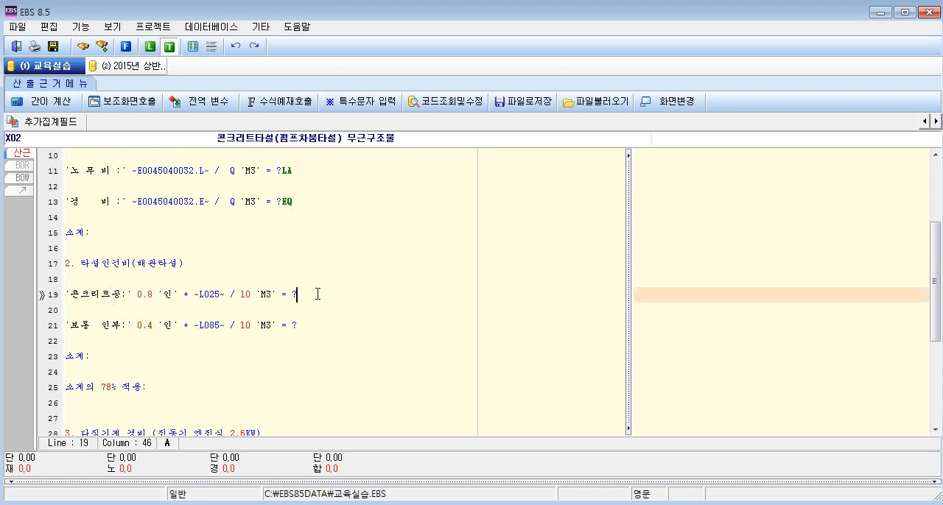
pyautogui.write('LA')
pyautogui.click(299, 324)
pyautogui.write('LA')
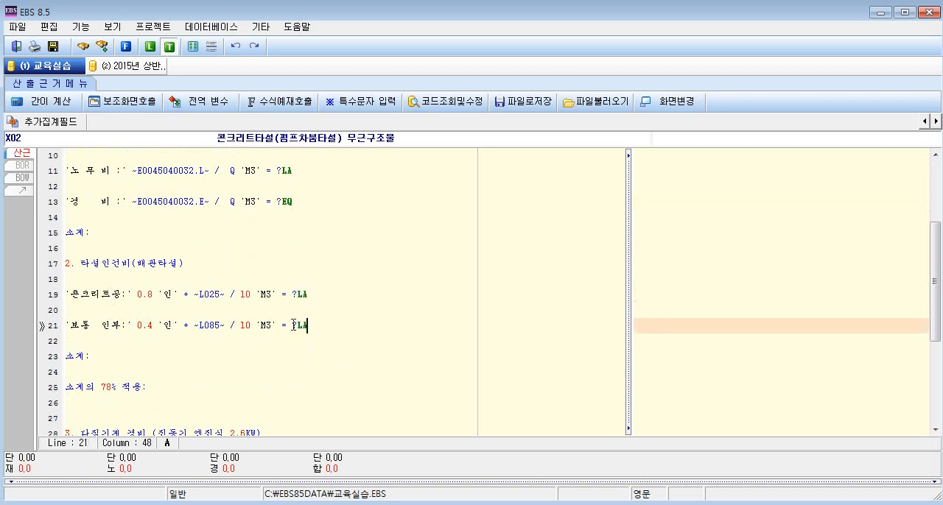
# Append MA and EQ after the question marks of the 다짐기계 경비 section's 재료비 and 경비 formulas on lines 30 and 32.
pyautogui.scroll(-4, 293, 324)
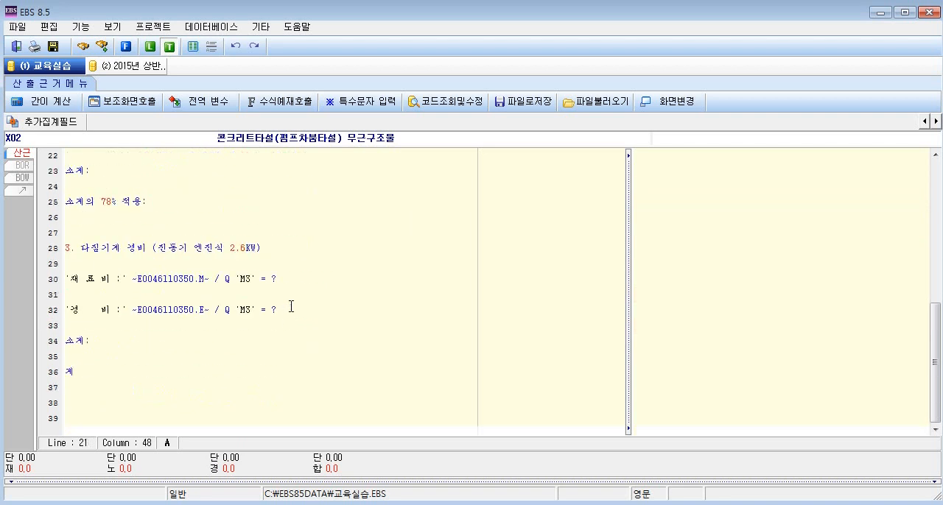
pyautogui.click(279, 279)
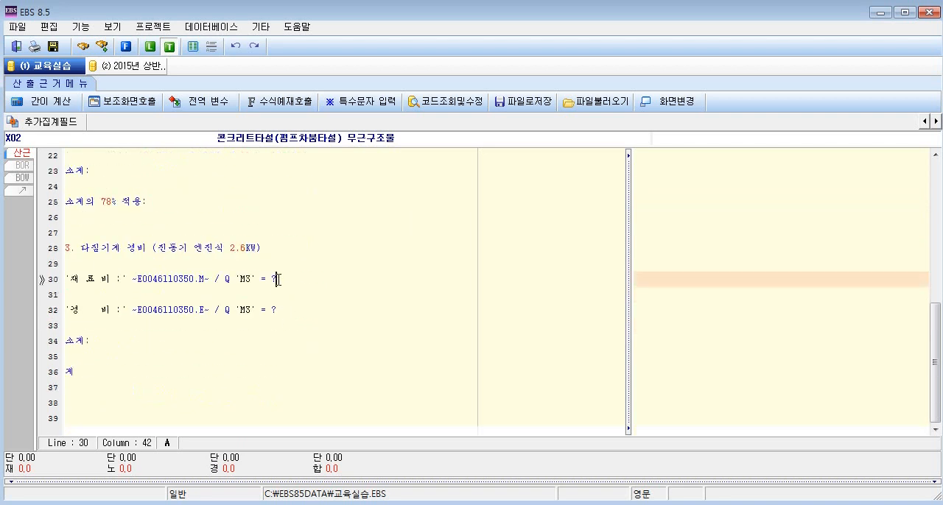
pyautogui.write('MA')
pyautogui.click(283, 309)
pyautogui.write('EA')
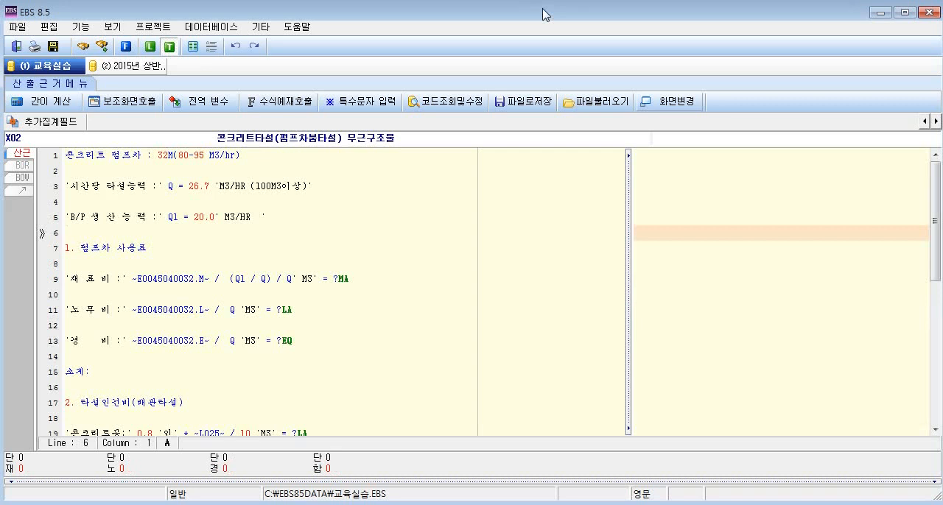
pyautogui.write('[]')
pyautogui.click(350, 281)
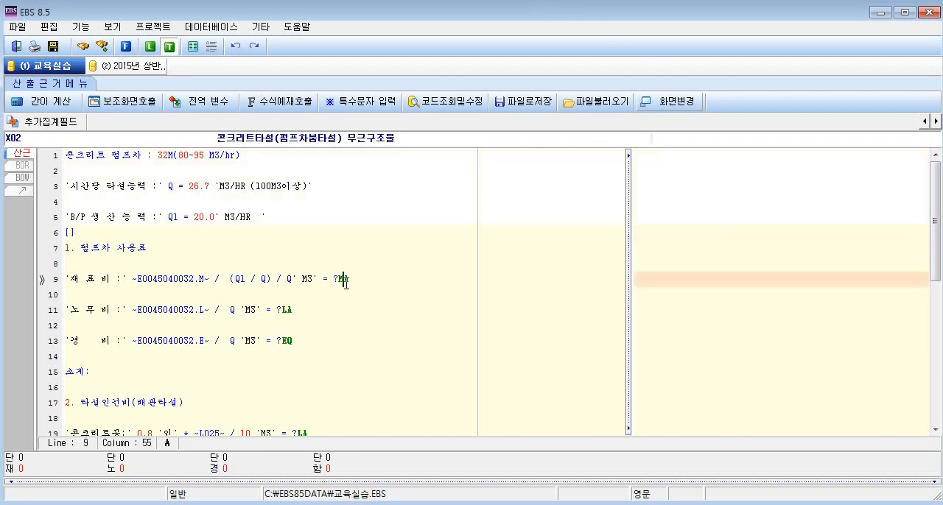
pyautogui.click(303, 310)
pyautogui.click(299, 341)
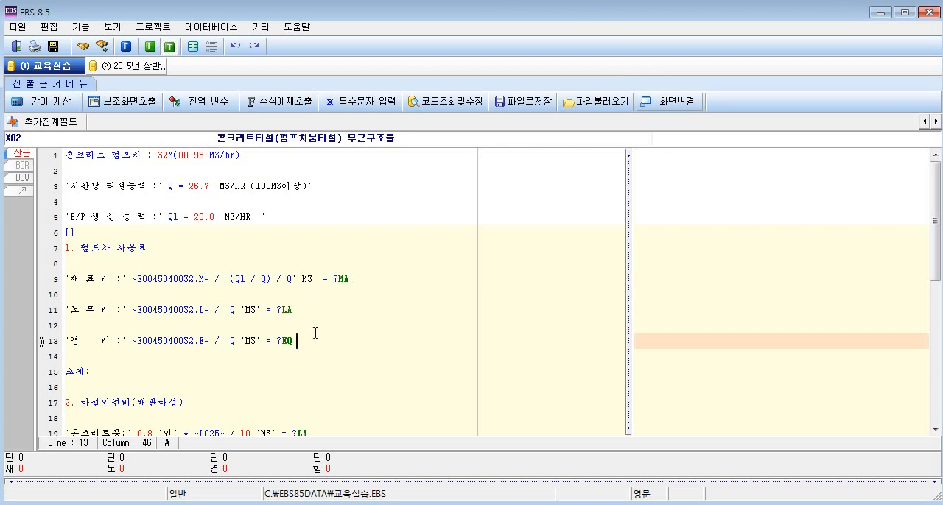
pyautogui.click(77, 236)
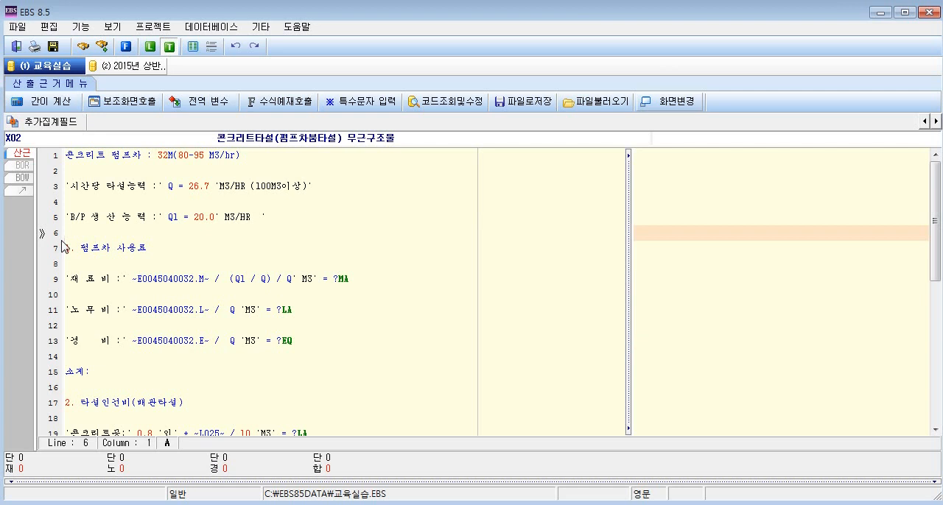
pyautogui.click(108, 248)
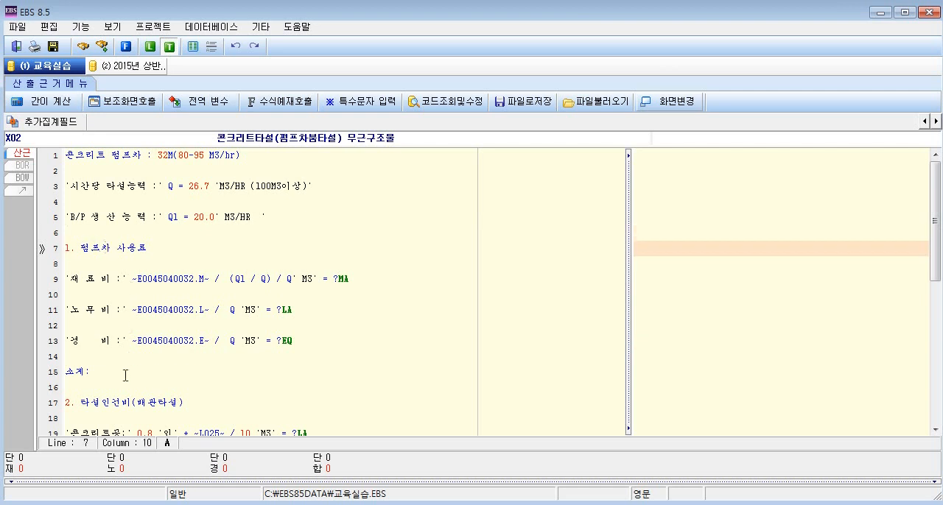
pyautogui.click(111, 402)
pyautogui.scroll(-7, 111, 400)
pyautogui.click(123, 248)
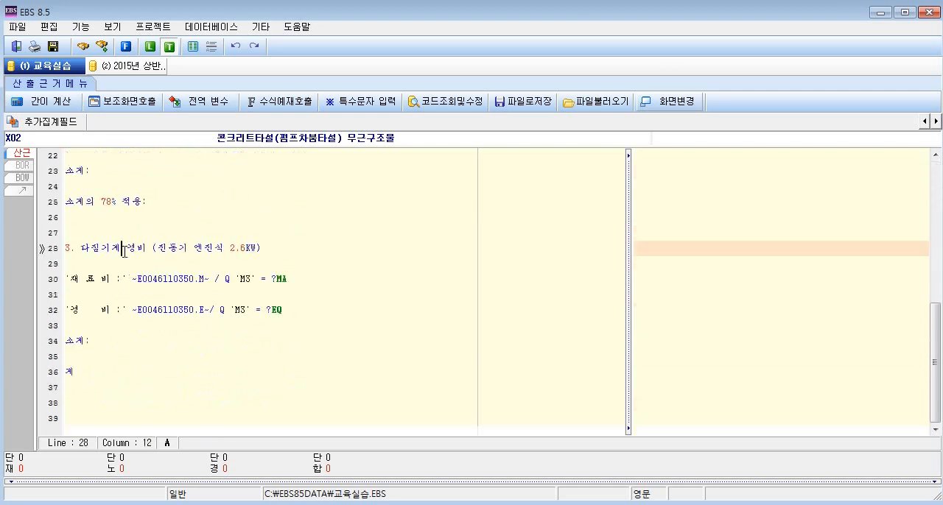
# Number the 펌프차 사용료 section's cost markers on lines 9, 11 and 13 as MA1, LA1 and EQ1.
pyautogui.scroll(7, 296, 271)
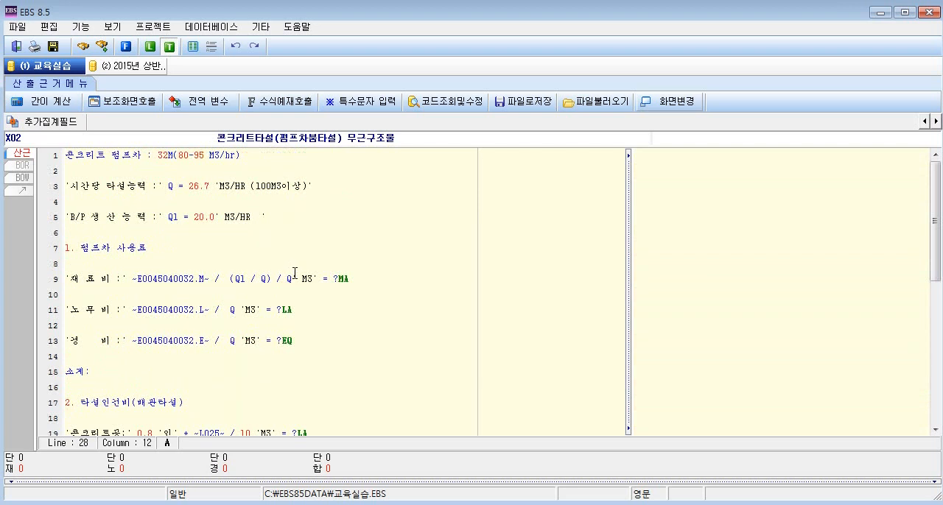
pyautogui.click(351, 279)
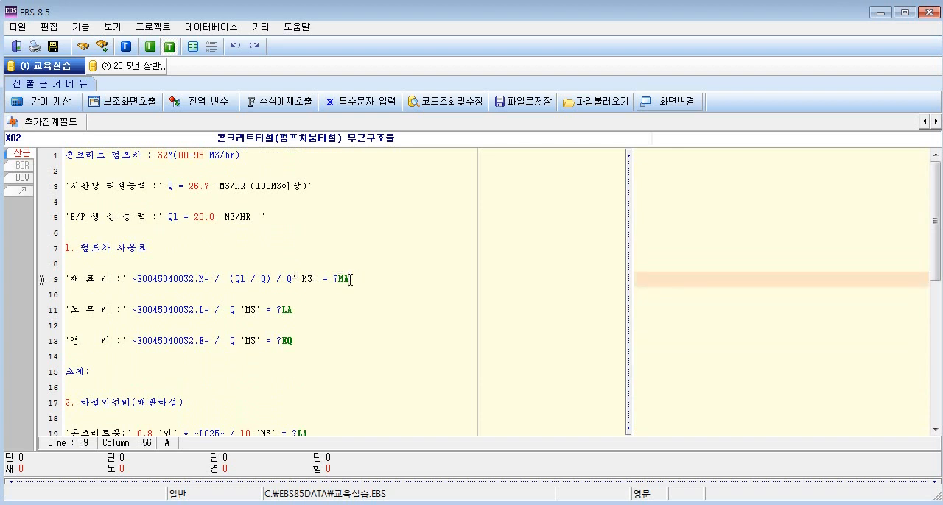
pyautogui.write('1')
pyautogui.click(294, 309)
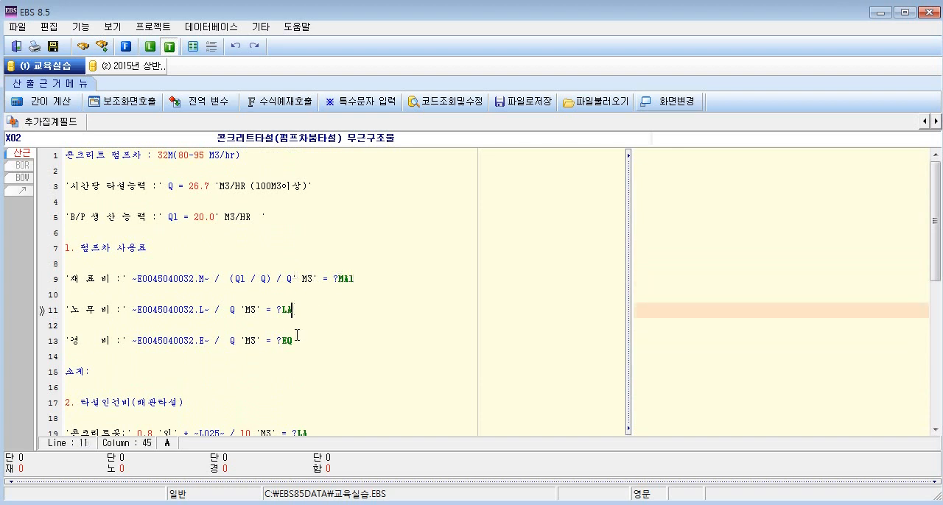
pyautogui.write('1')
pyautogui.click(296, 339)
pyautogui.write('1')
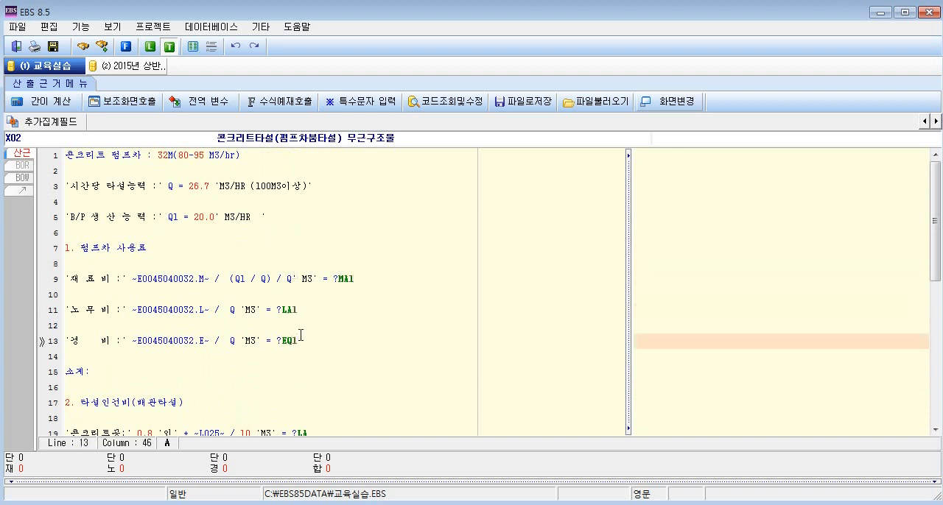
pyautogui.doubleClick(95, 369)
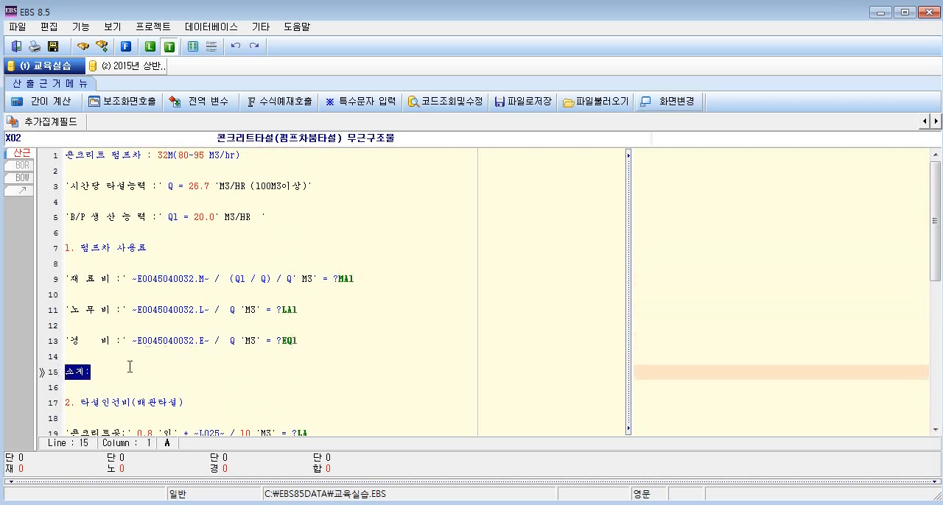
pyautogui.click(355, 280)
pyautogui.click(297, 309)
pyautogui.click(298, 339)
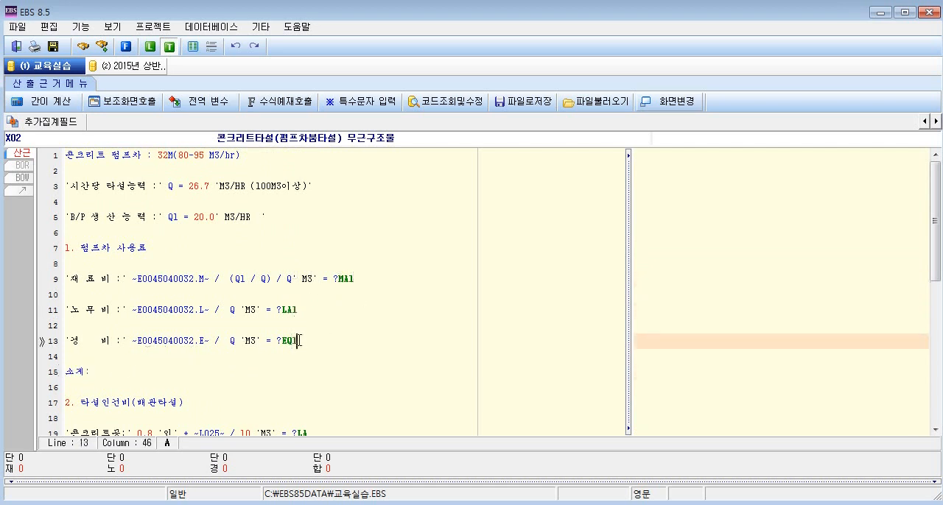
pyautogui.scroll(-3, 309, 339)
pyautogui.scroll(3, 308, 340)
# Number the cost markers of the 콘크리트공 and 보통 인부 formulas on lines 19 and 21 as LA2.
pyautogui.scroll(-2, 311, 339)
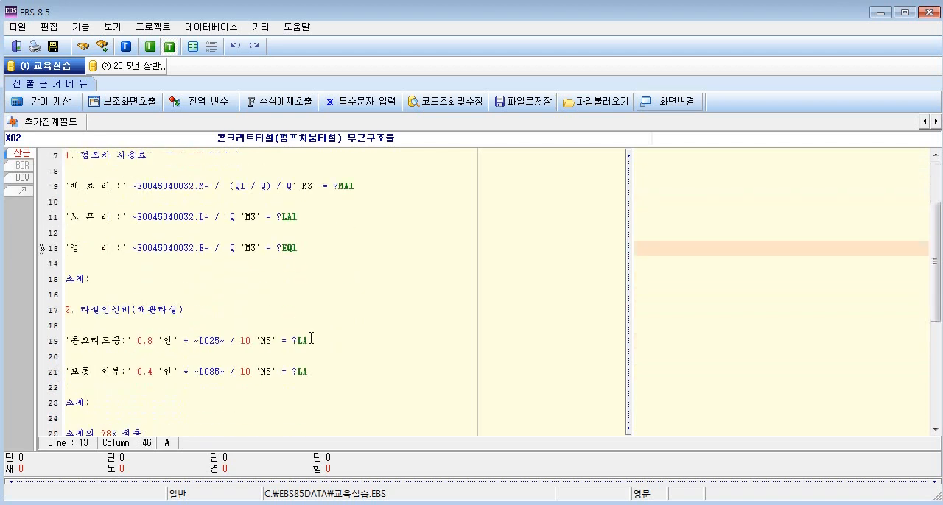
pyautogui.click(311, 338)
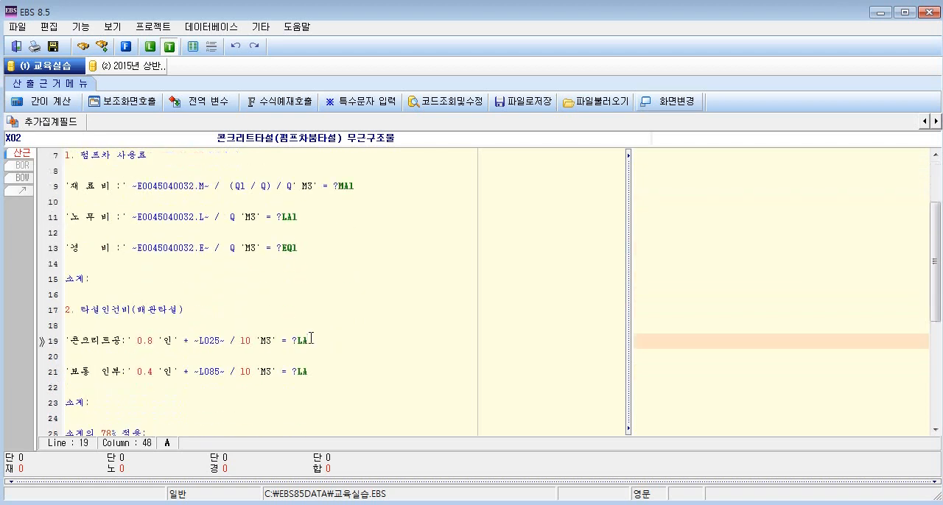
pyautogui.write('2')
pyautogui.click(307, 372)
pyautogui.write('2')
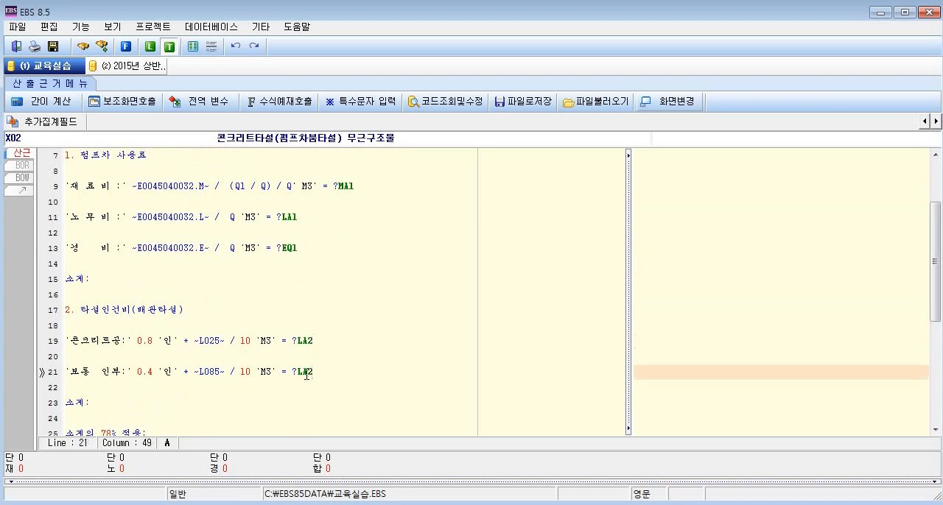
# Number the 다짐기계 경비 section's cost markers on lines 30 and 32 as MA3 and EQ3.
pyautogui.scroll(-3, 305, 375)
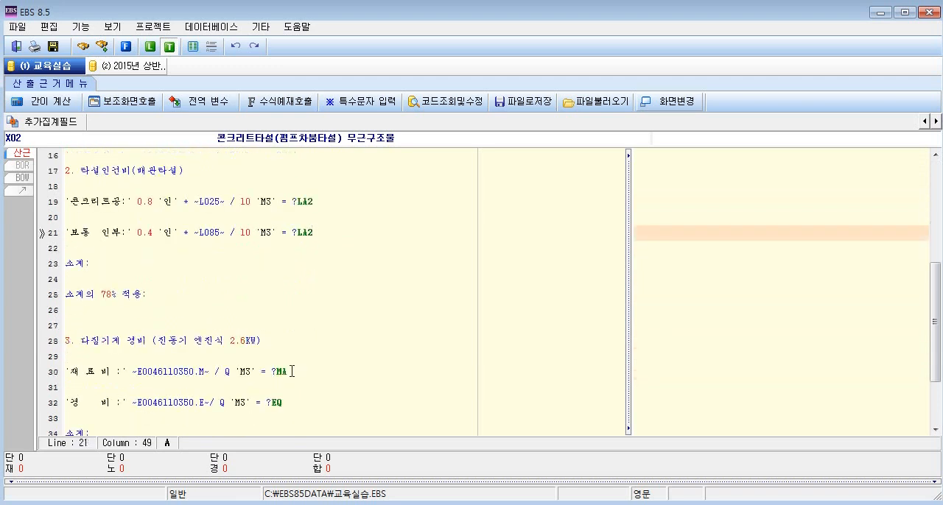
pyautogui.click(288, 371)
pyautogui.write('3')
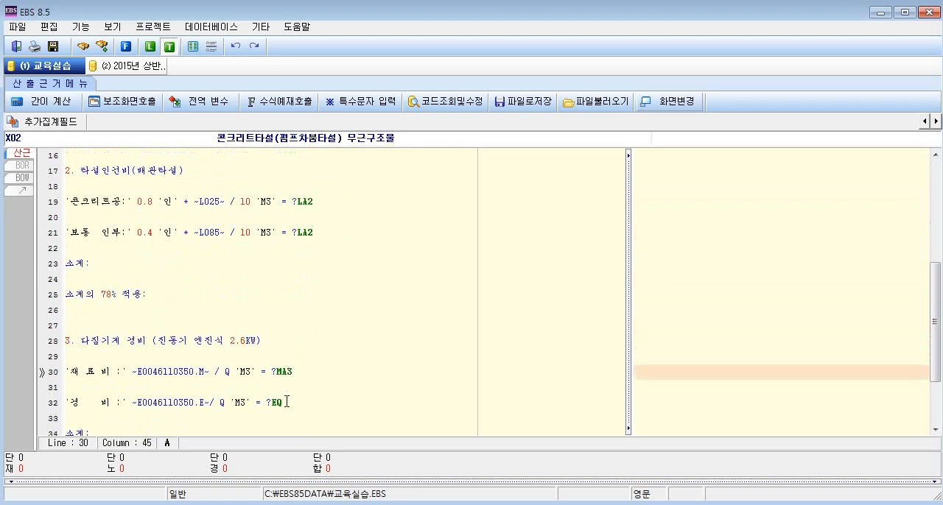
pyautogui.click(287, 403)
pyautogui.write('3')
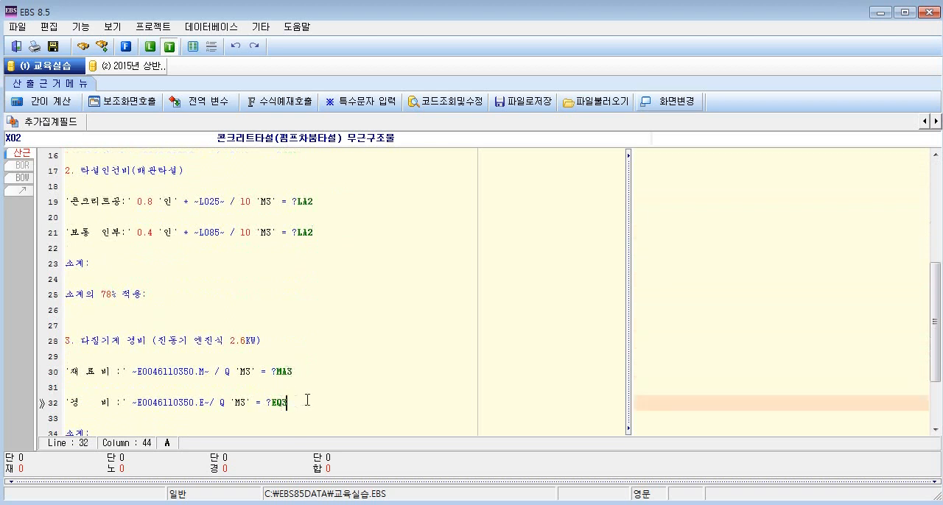
# Enter the initialisation [1]=0 on blank line 6, above the 펌프차 사용료 heading.
pyautogui.scroll(5, 141, 231)
pyautogui.click(141, 231)
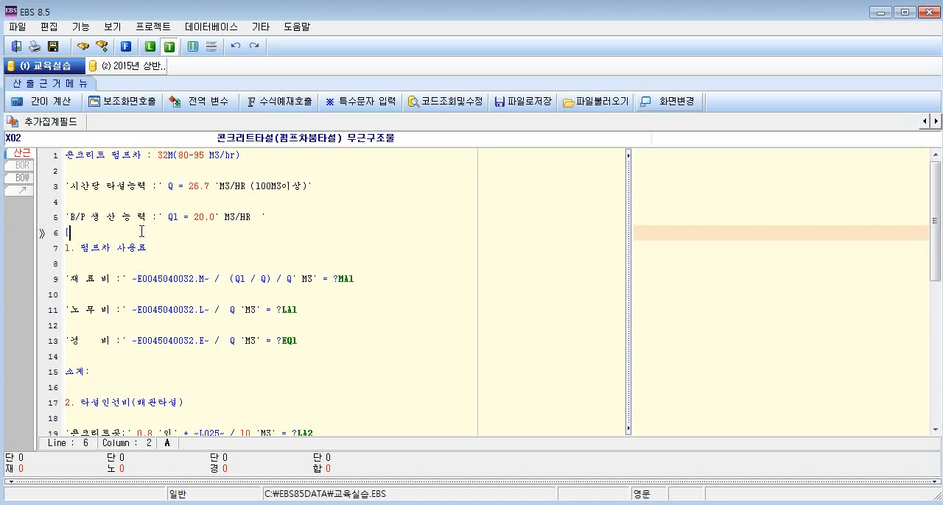
pyautogui.write(']')
pyautogui.press('Left')
pyautogui.write('1')
pyautogui.press('Right')
pyautogui.write('=0')
pyautogui.doubleClick(360, 280)
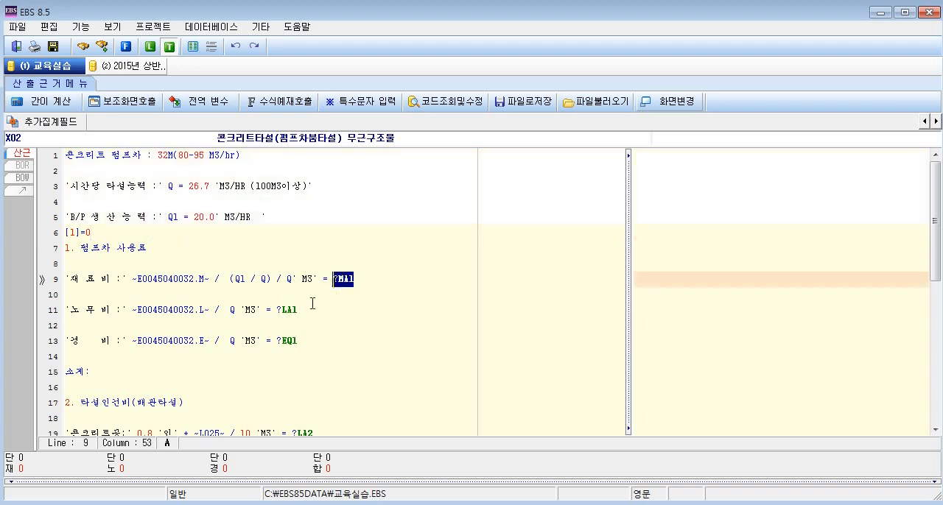
pyautogui.doubleClick(287, 310)
pyautogui.click(333, 278)
pyautogui.click(278, 311)
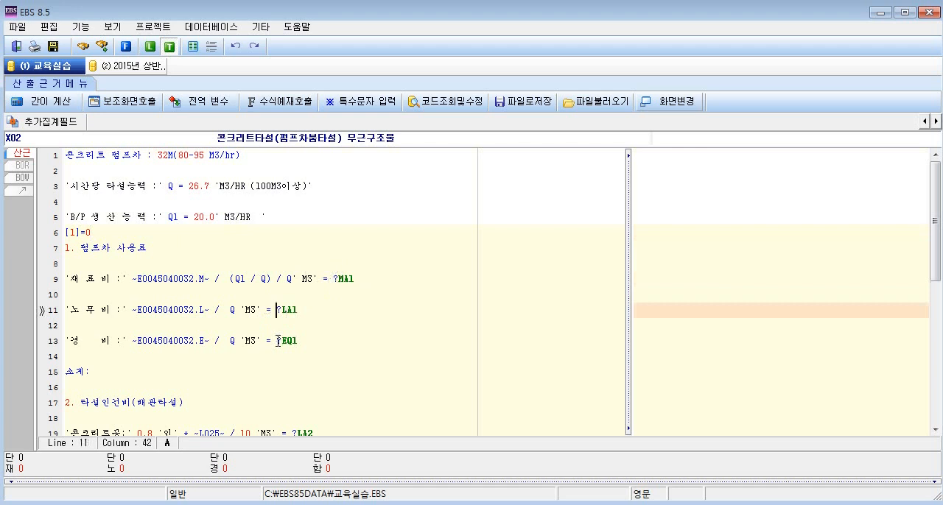
pyautogui.click(277, 341)
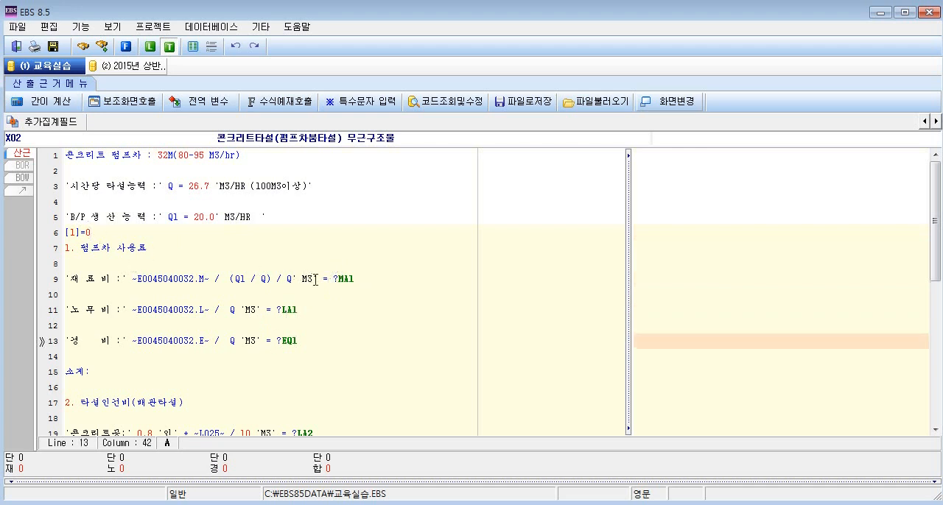
pyautogui.moveTo(93, 234); pyautogui.dragTo(57, 235)
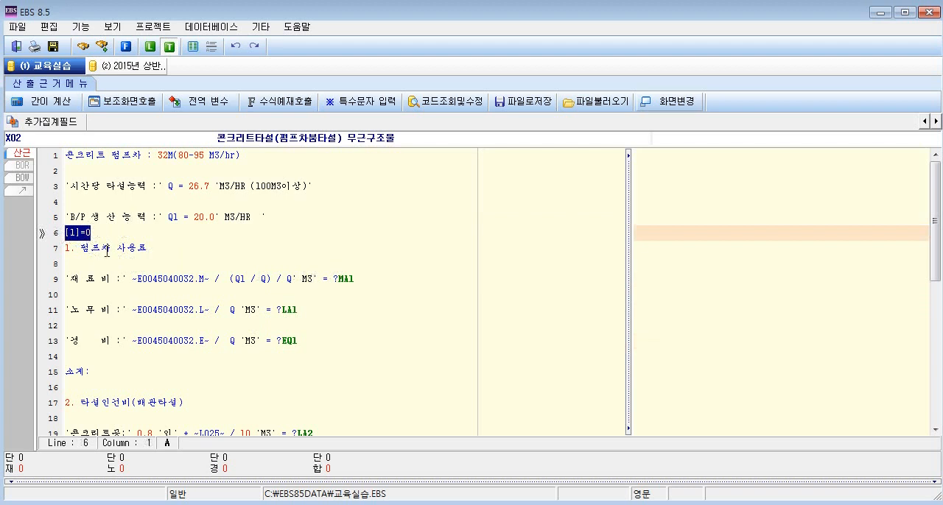
pyautogui.click(333, 295)
pyautogui.click(338, 418)
pyautogui.scroll(-5, 339, 420)
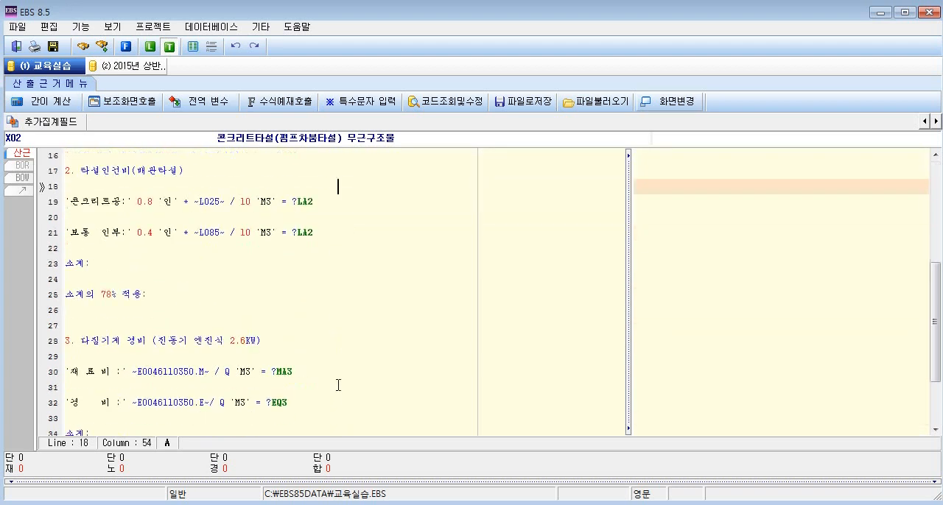
pyautogui.click(330, 386)
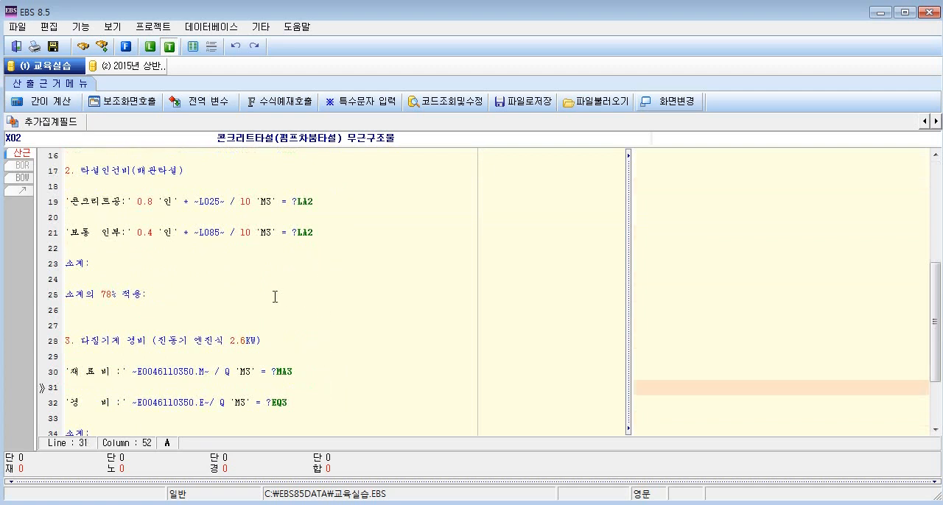
# Enter the initialisation [2]=0 on blank line 16, above the 타설인건비(배관타설) heading.
pyautogui.scroll(1, 250, 288)
pyautogui.click(65, 203)
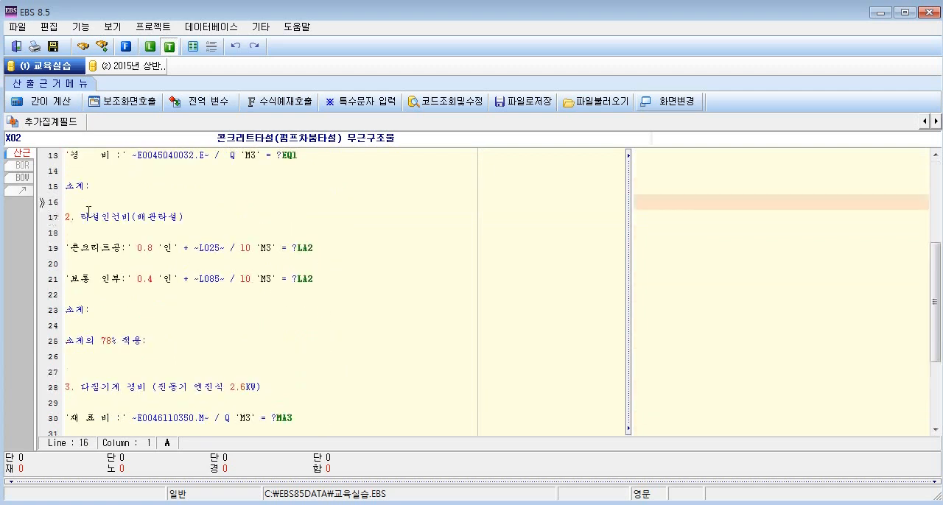
pyautogui.write('[]')
pyautogui.press('Left')
pyautogui.write('2')
pyautogui.press('Right')
pyautogui.write('=0')
# Enter the initialisation [3]=0 on blank line 27, above the 다짐기계 경비 heading.
pyautogui.click(65, 372)
pyautogui.write('[]')
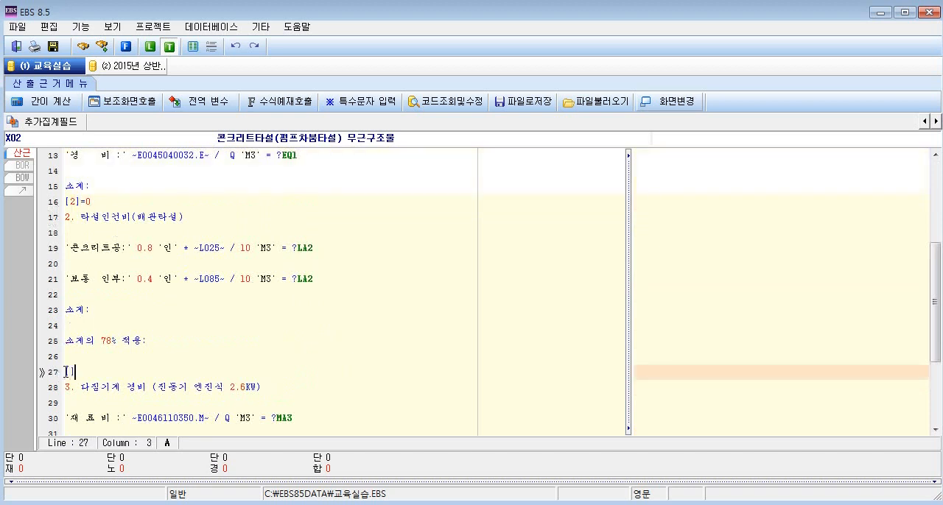
pyautogui.write('3')
pyautogui.press('Right')
pyautogui.write('=0')
pyautogui.click(296, 283)
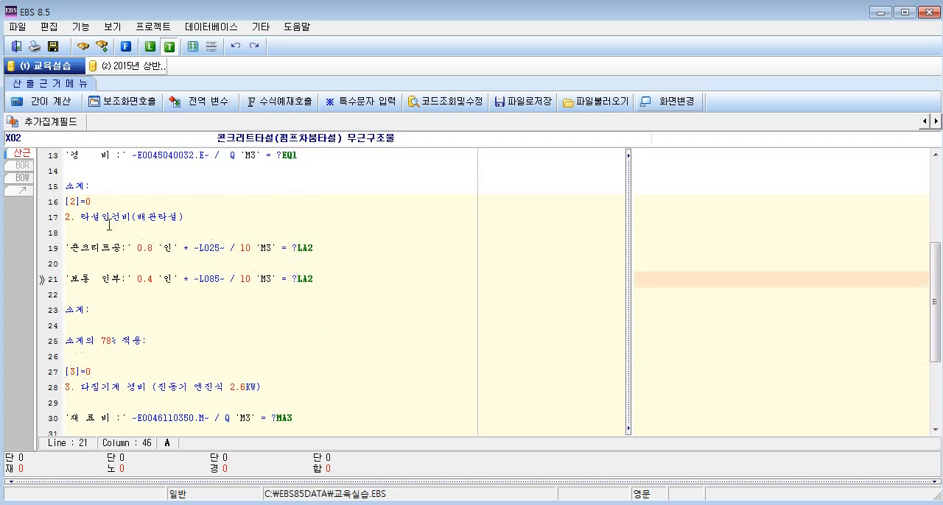
pyautogui.click(94, 204)
pyautogui.click(105, 371)
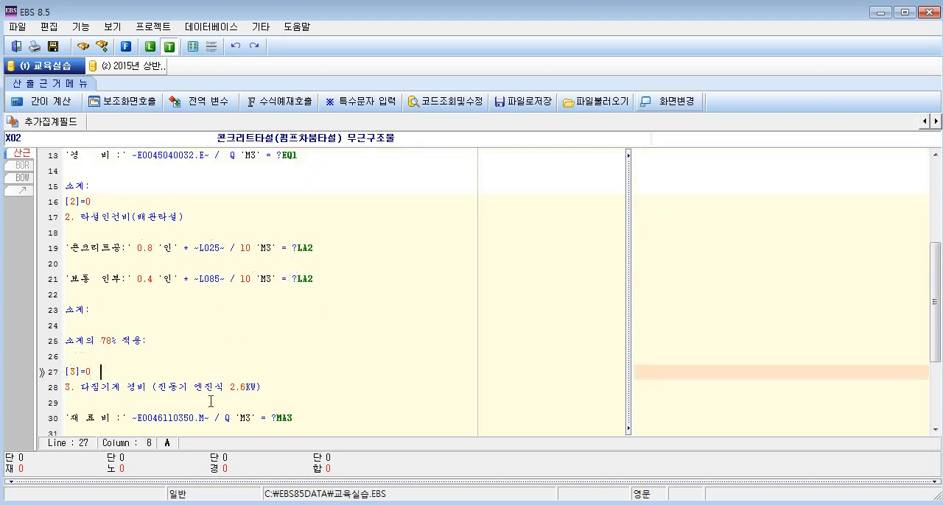
# Insert a space before the [1]=0 initialisation on line 6, above the 펌프차 사용료 heading.
pyautogui.click(301, 419)
pyautogui.click(103, 373)
pyautogui.scroll(-2, 184, 295)
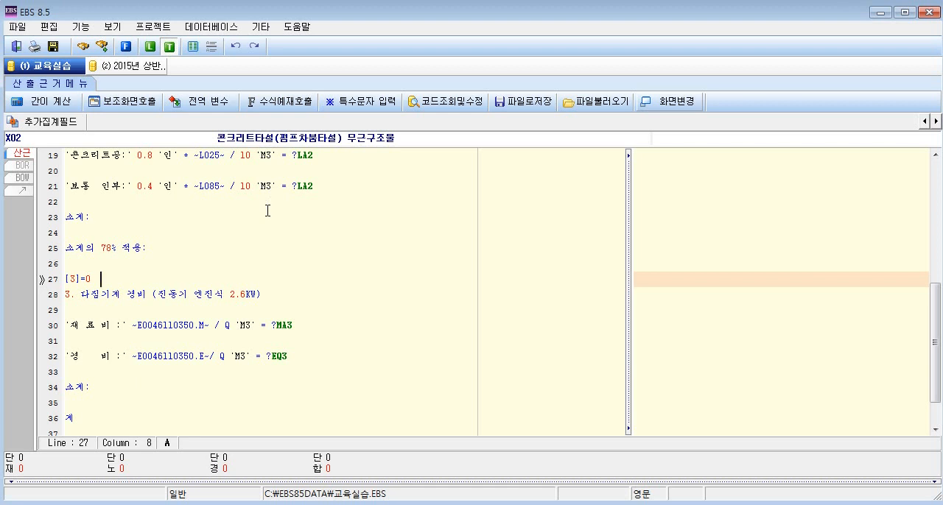
pyautogui.scroll(-1, 268, 210)
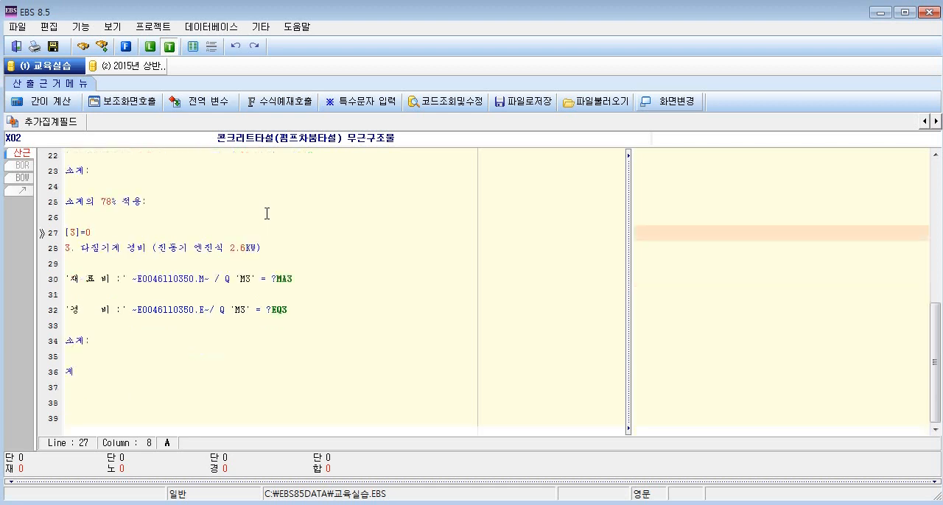
pyautogui.click(65, 234)
pyautogui.scroll(7, 92, 234)
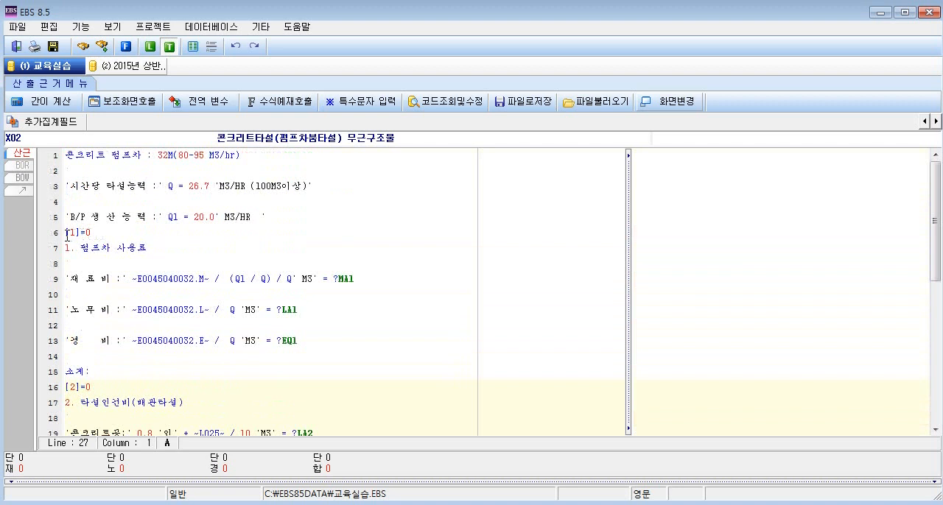
pyautogui.click(71, 233)
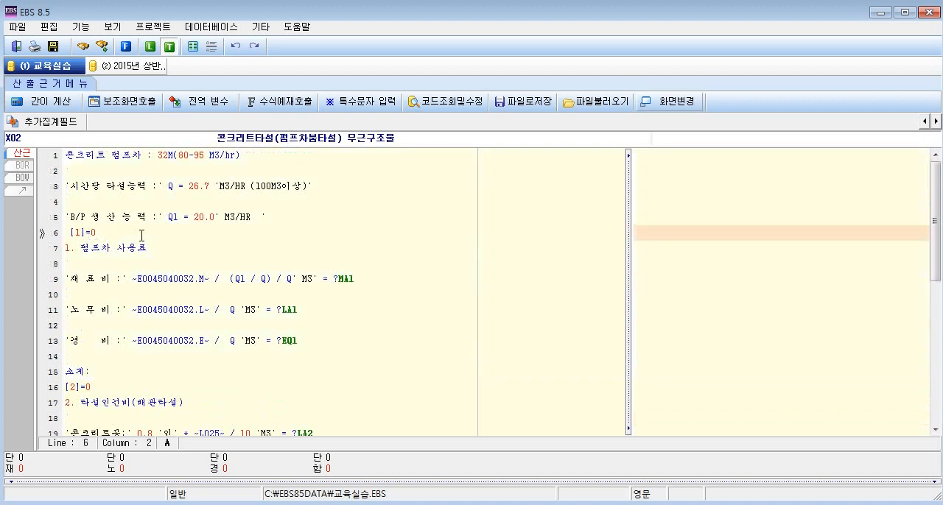
# Calculate the item and compare how the [1]=0 and [2]=0 lines appear in the 산출근거 result preview.
pyautogui.press('F9')
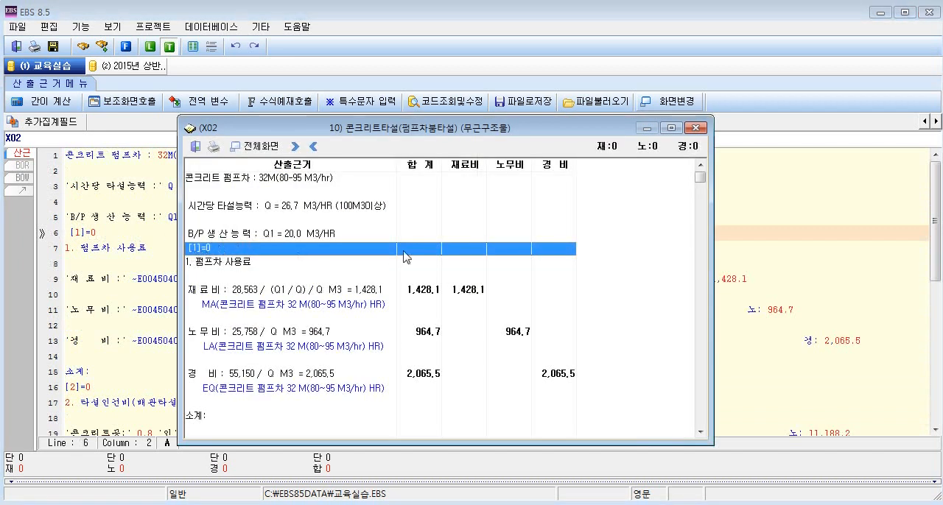
pyautogui.click(65, 387)
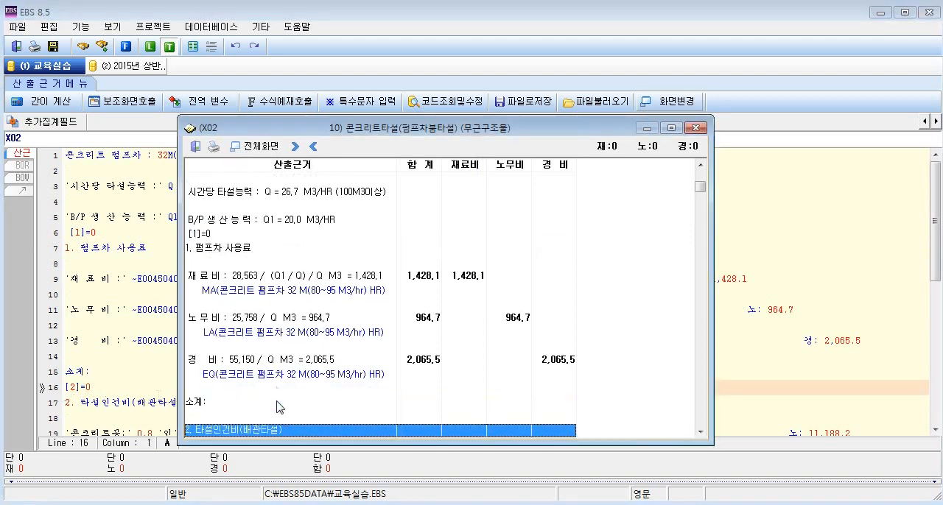
pyautogui.click(221, 321)
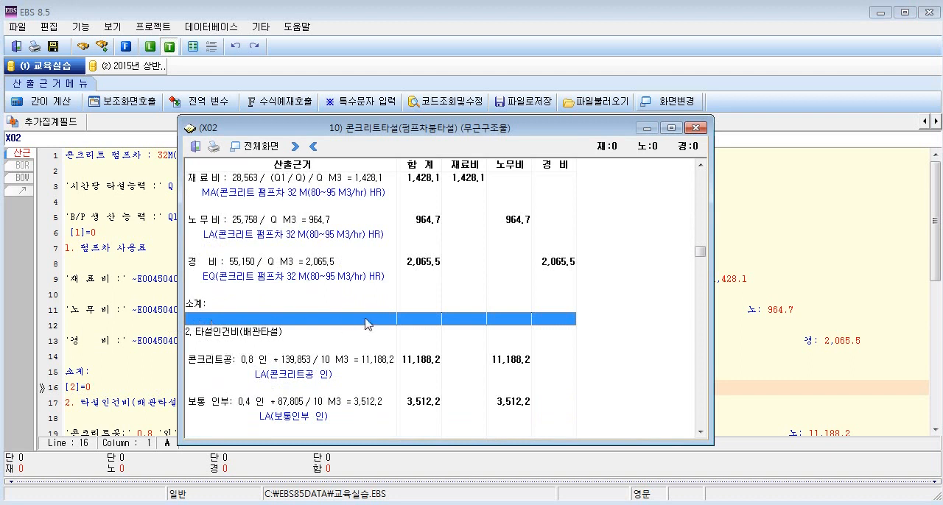
pyautogui.click(696, 128)
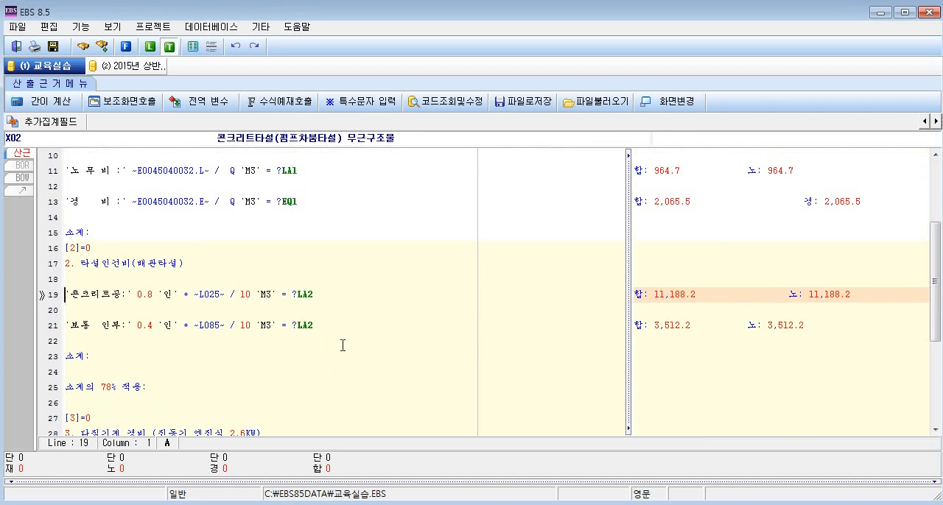
# Examine the LA2 cost markers of 콘크리트공 on line 19 and 보통 인부 on line 21.
pyautogui.doubleClick(310, 296)
pyautogui.doubleClick(317, 324)
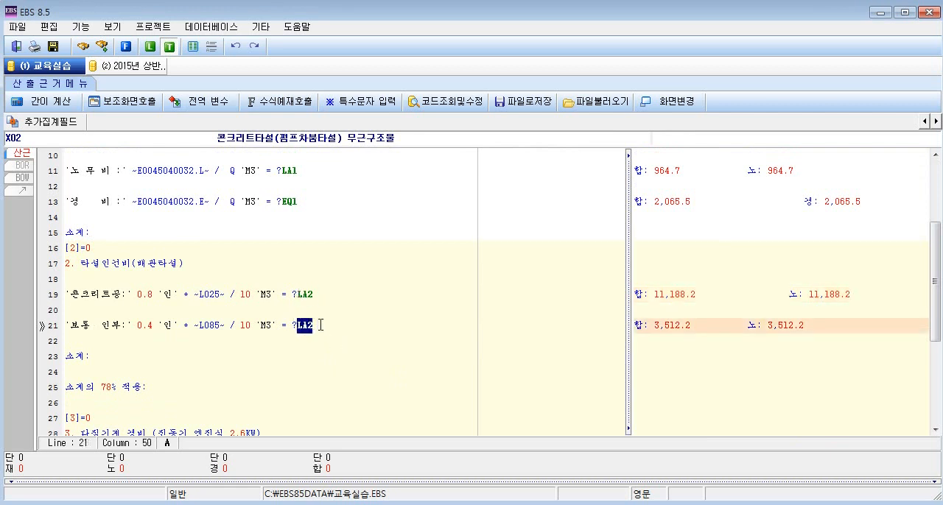
pyautogui.click(321, 325)
pyautogui.doubleClick(302, 294)
pyautogui.click(323, 294)
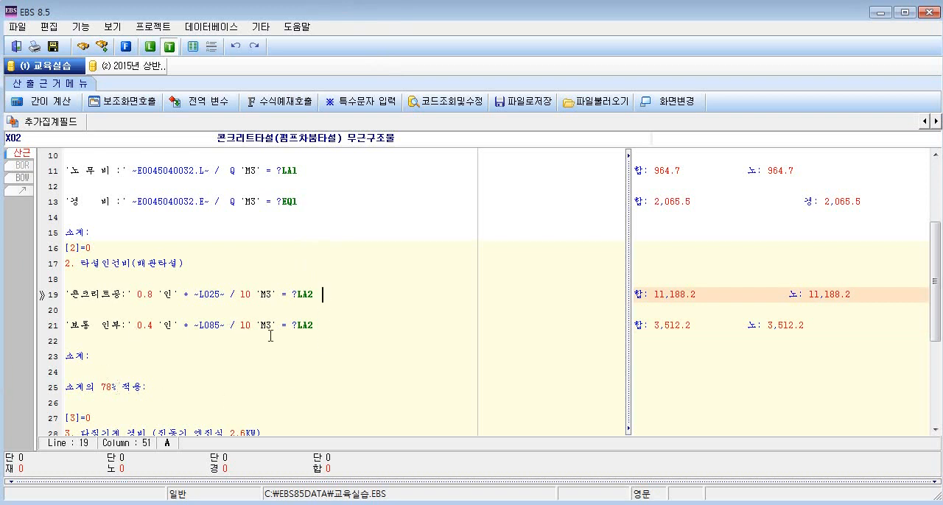
pyautogui.doubleClick(303, 325)
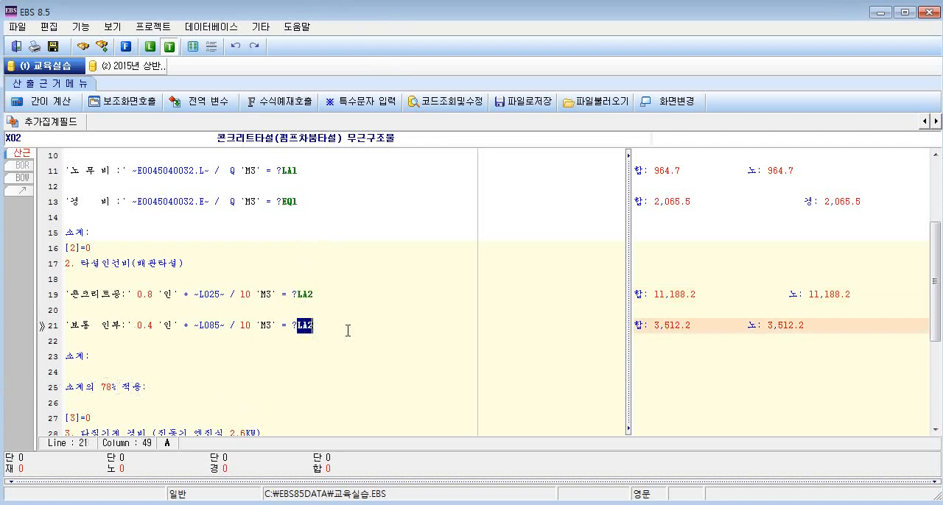
pyautogui.moveTo(313, 295); pyautogui.dragTo(289, 295)
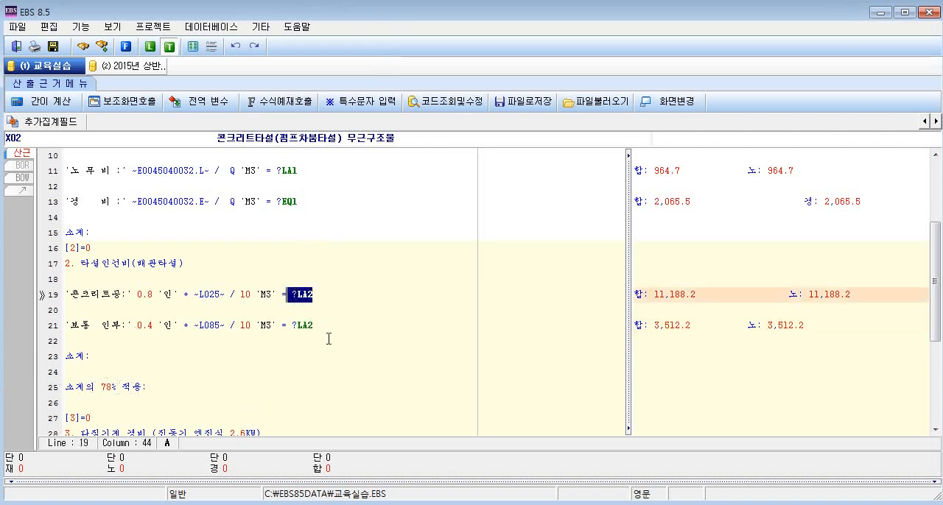
pyautogui.moveTo(312, 325); pyautogui.dragTo(293, 326)
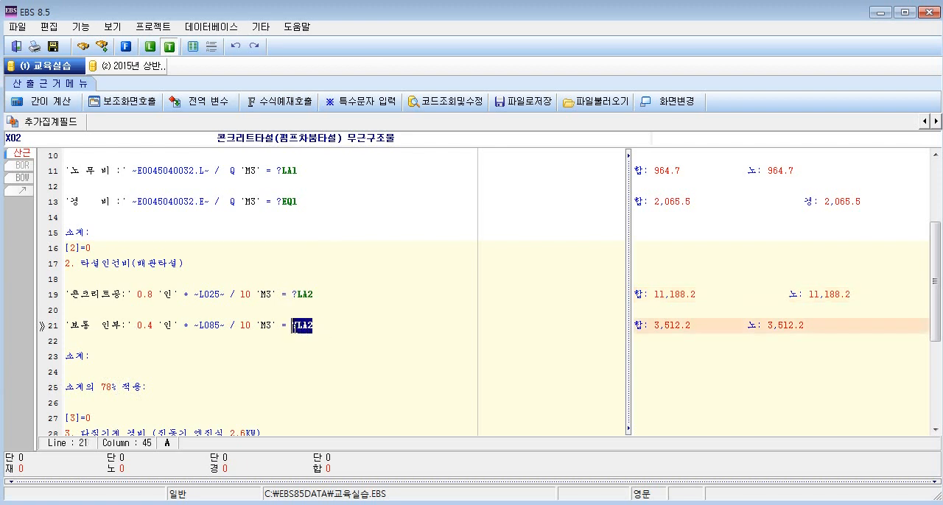
pyautogui.click(314, 296)
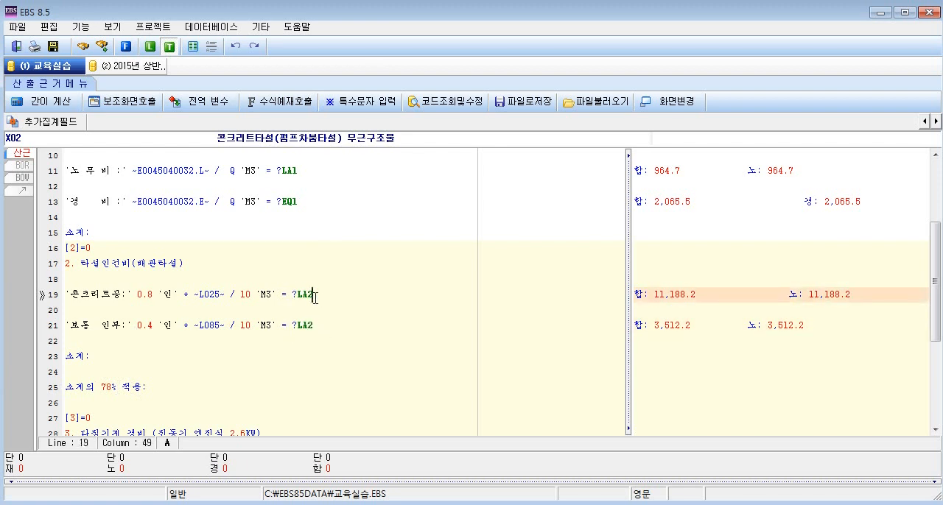
pyautogui.moveTo(321, 325); pyautogui.dragTo(63, 325)
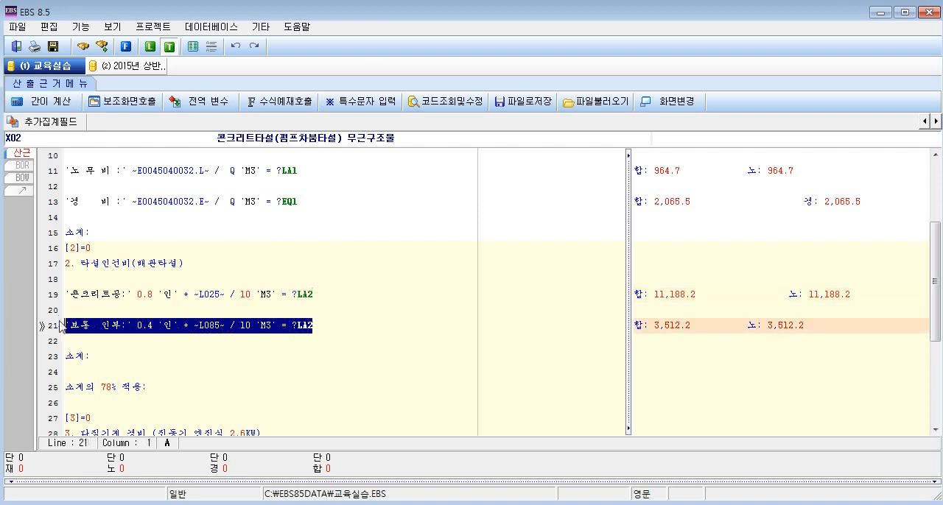
pyautogui.click(318, 324)
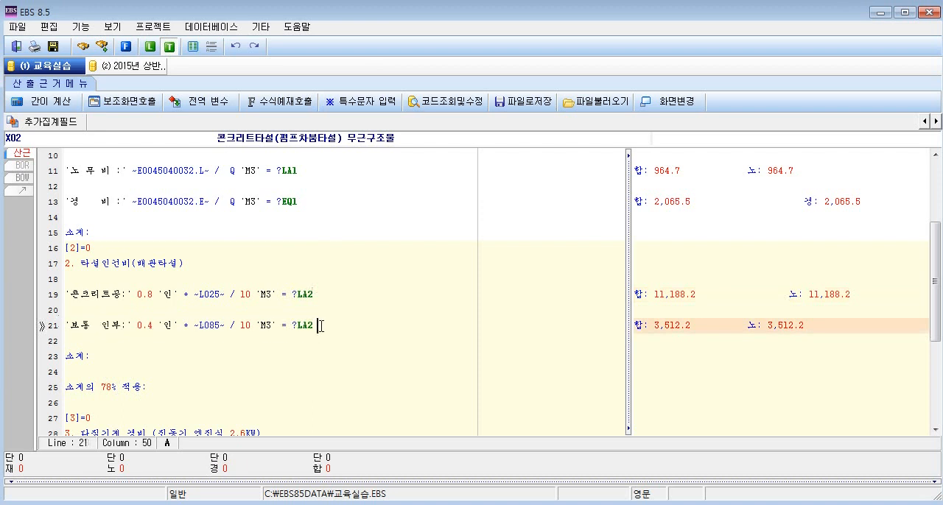
pyautogui.click(318, 298)
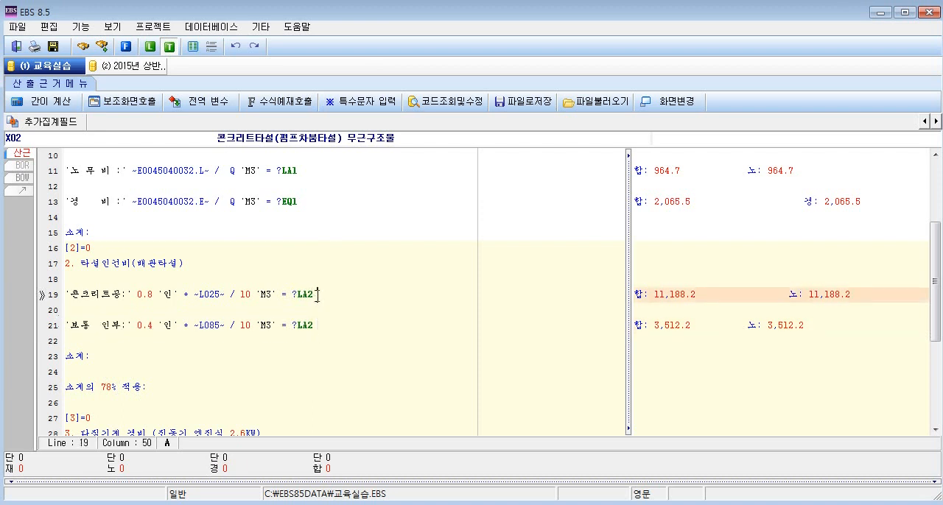
# Append + directly after the LA2 marker of the 보통 인부 formula on line 21.
pyautogui.click(321, 327)
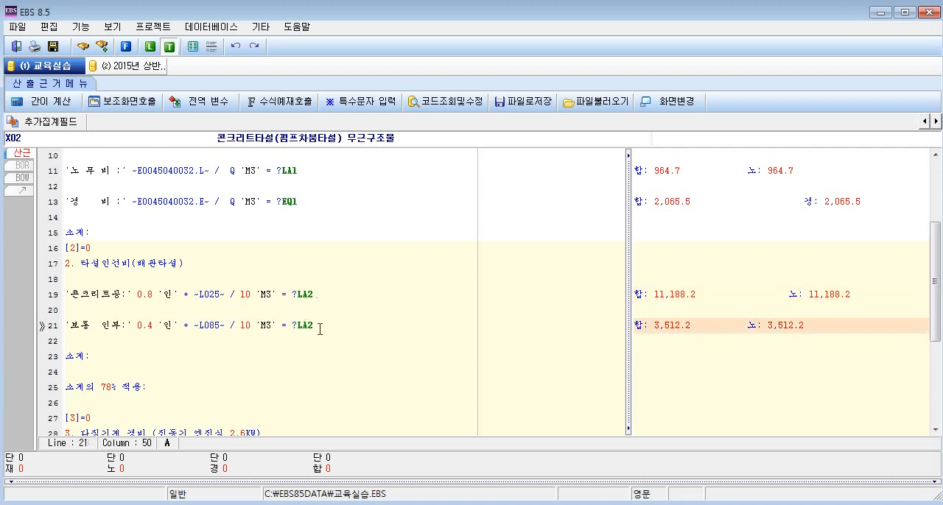
pyautogui.press('BackSpace')
pyautogui.write('+')
# Prefix the 펌프차 사용료 section's 소계 label on line 15 with the variable [1].
pyautogui.scroll(3, 82, 239)
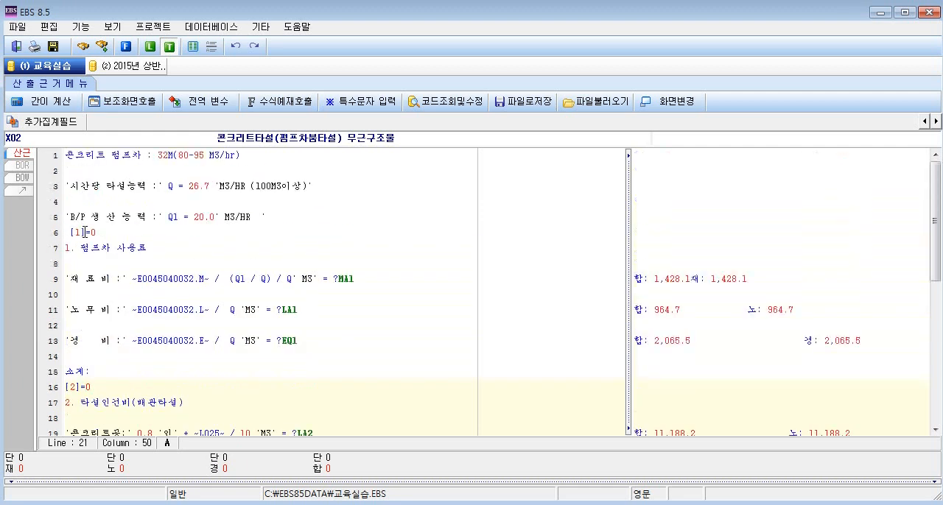
pyautogui.doubleClick(83, 234)
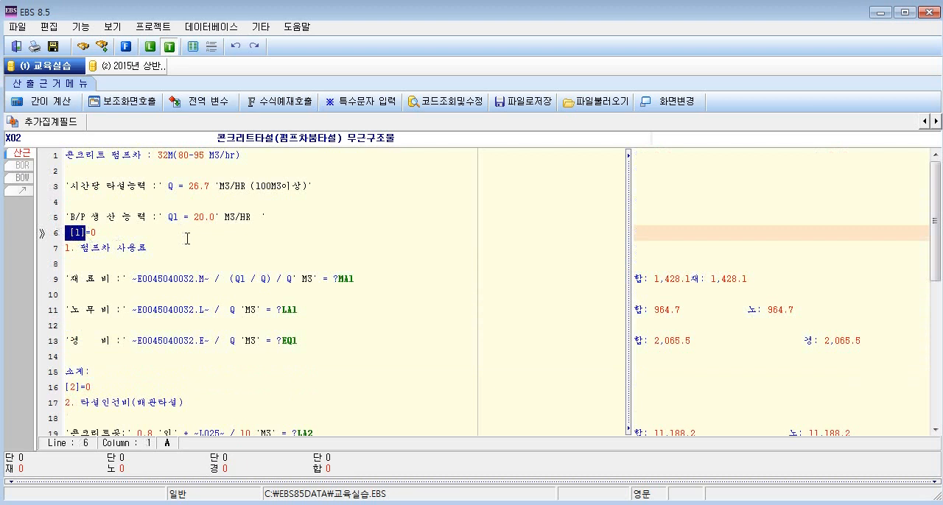
pyautogui.click(347, 280)
pyautogui.click(300, 304)
pyautogui.click(293, 337)
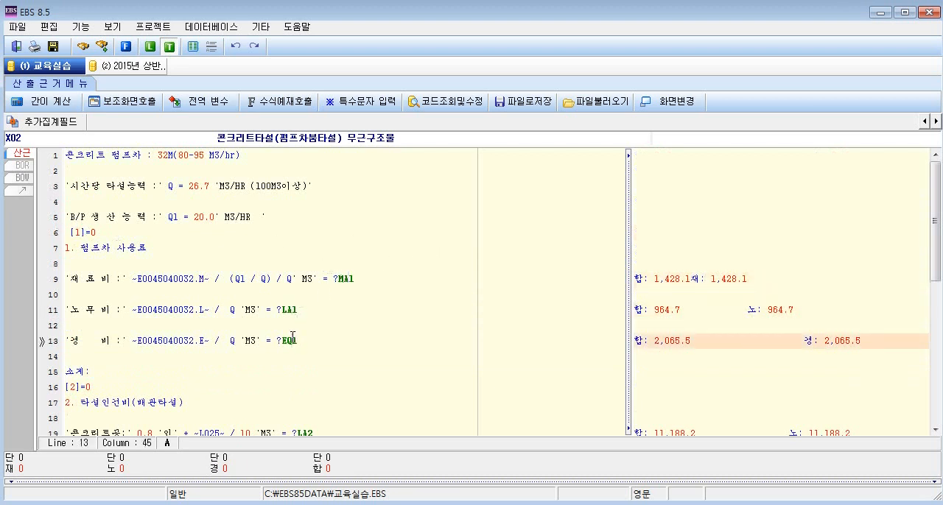
pyautogui.click(65, 372)
pyautogui.write('[1')
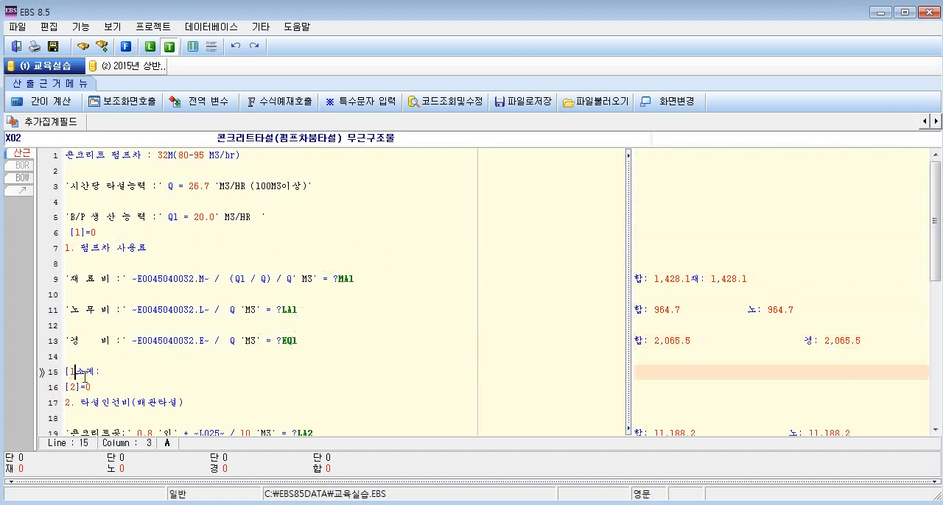
pyautogui.write(']노')
# Enclose the 소계: label on line 15 in single quotes and complete the formula with =?[1].
pyautogui.press('End')
pyautogui.write("'")
pyautogui.moveTo(80, 374); pyautogui.dragTo(58, 372)
pyautogui.click(134, 372)
pyautogui.write('?')
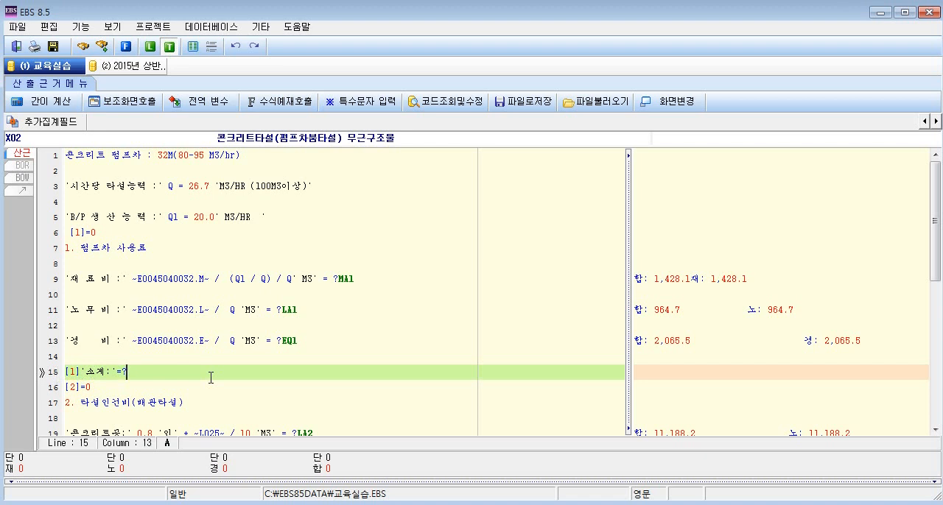
pyautogui.write('[1]')
# Turn the 타설인건비 section's 소계 on line 23 into the formula [2]'소계:'=?[2].
pyautogui.scroll(-4, 210, 377)
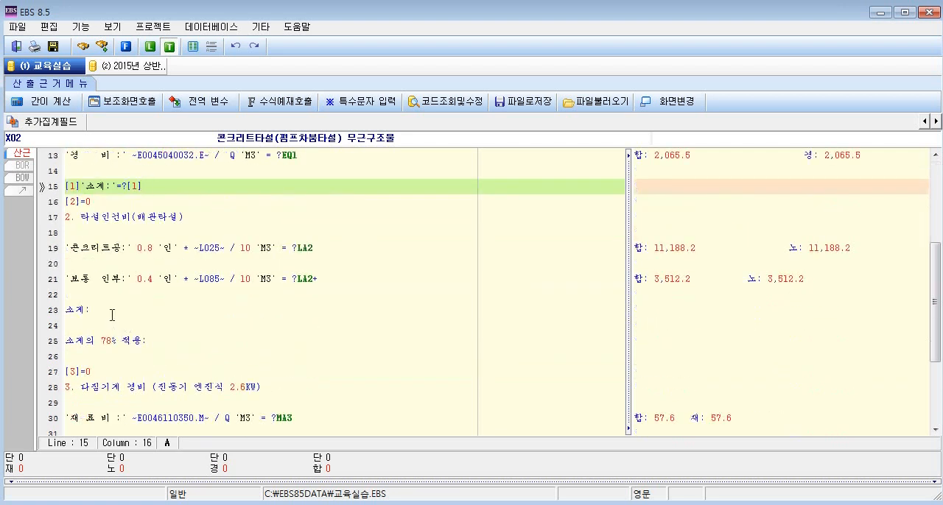
pyautogui.click(112, 313)
pyautogui.scroll(-3, 120, 315)
pyautogui.click(121, 340)
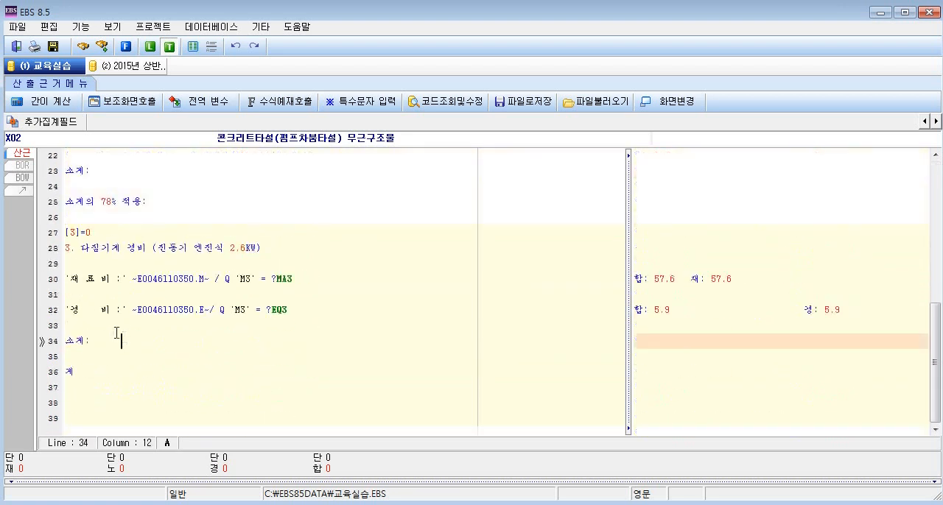
pyautogui.click(67, 175)
pyautogui.write('[]')
pyautogui.press('Left')
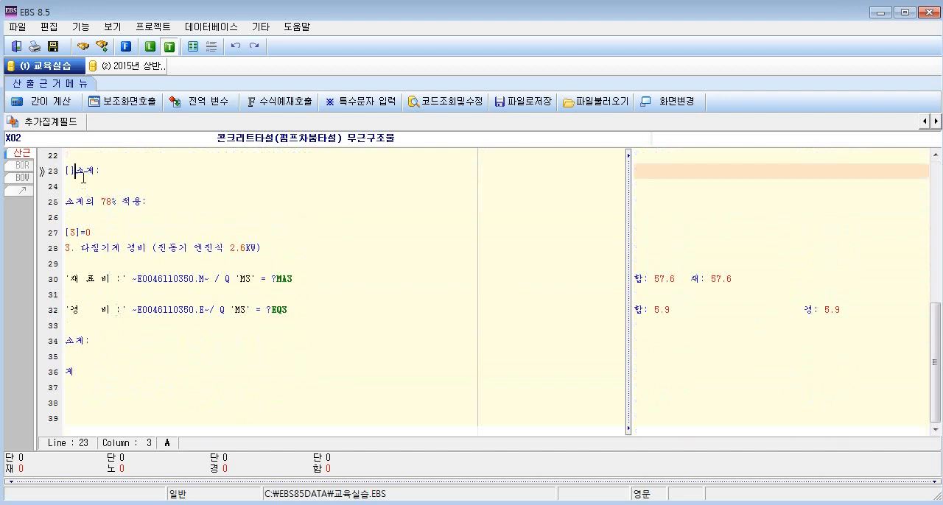
pyautogui.write('2')
pyautogui.press('Right')
pyautogui.write("'")
pyautogui.press('End')
pyautogui.write("'=?[2")
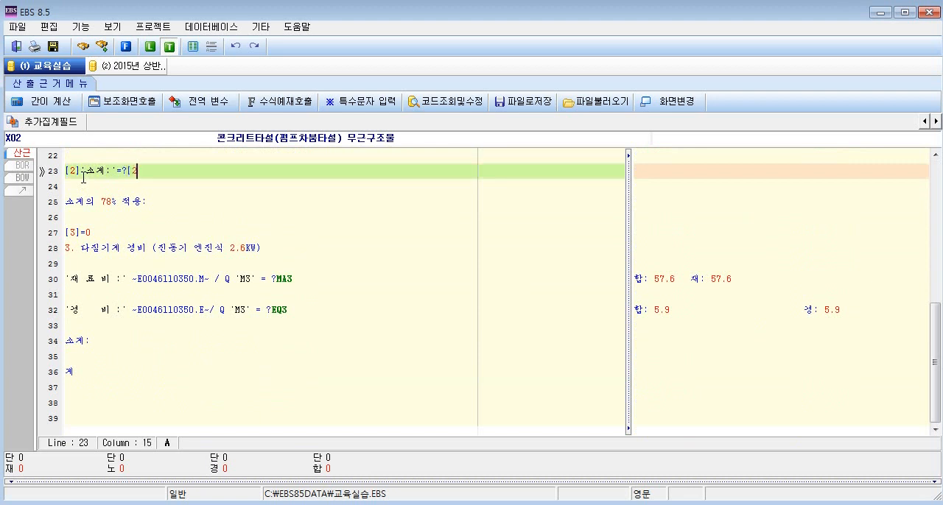
# Turn the 다짐기계 경비 section's 소계 on line 34 into the formula [3]'소계:'=?[3].
pyautogui.click(65, 342)
pyautogui.write('[3]')
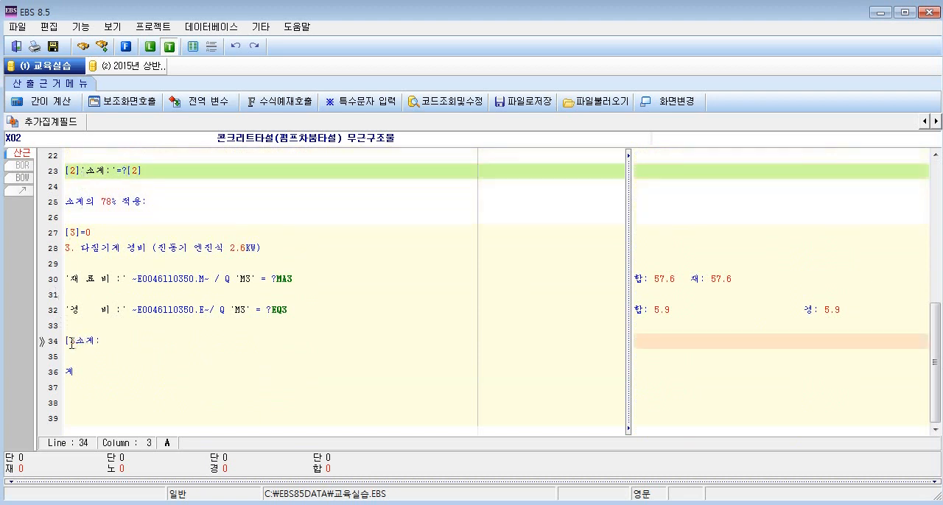
pyautogui.press('Right')
pyautogui.press('Left')
pyautogui.write("'")
pyautogui.press('Right')
pyautogui.press('Right')
pyautogui.press('Right')
pyautogui.write("'=?[3]")
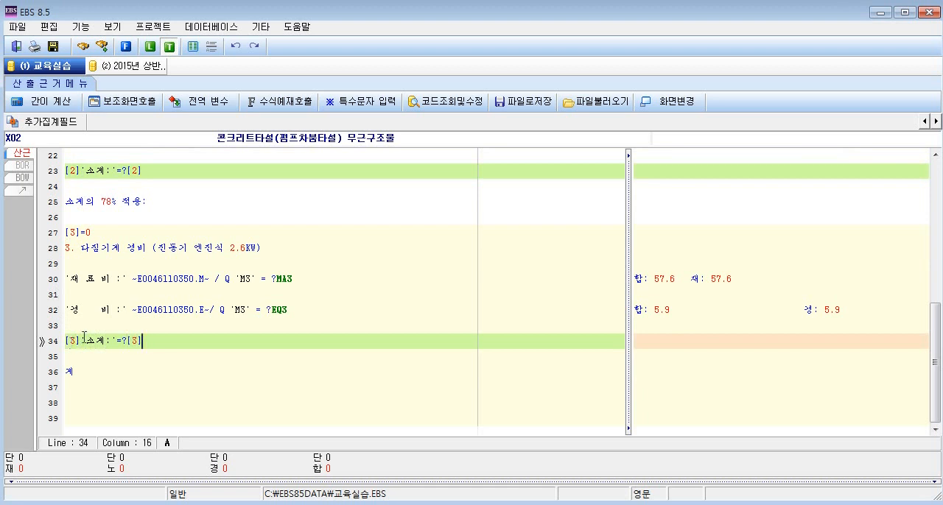
# Prefix the 소계의 78% 적용: label on line 25 with the variable [2] and enclose the label in single quotes.
pyautogui.scroll(3, 95, 337)
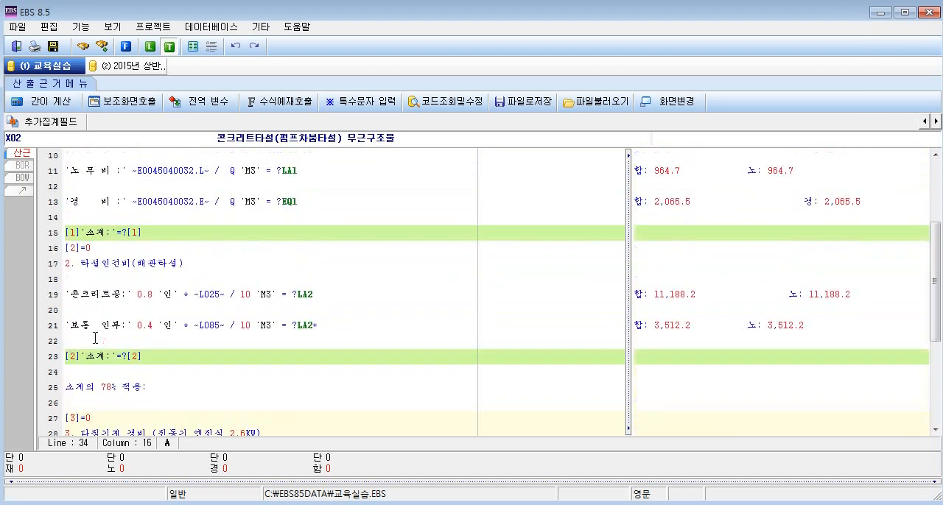
pyautogui.scroll(-2, 151, 345)
pyautogui.scroll(1, 142, 286)
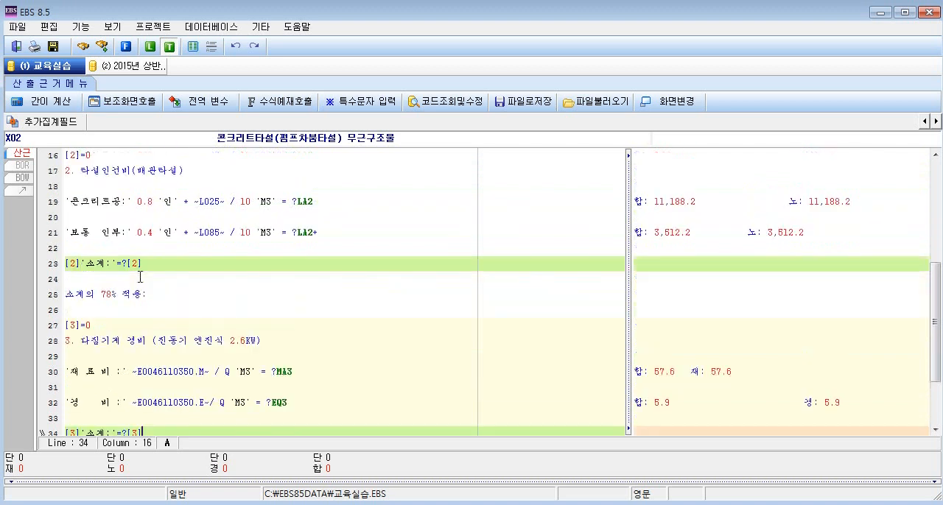
pyautogui.moveTo(144, 264); pyautogui.dragTo(63, 263)
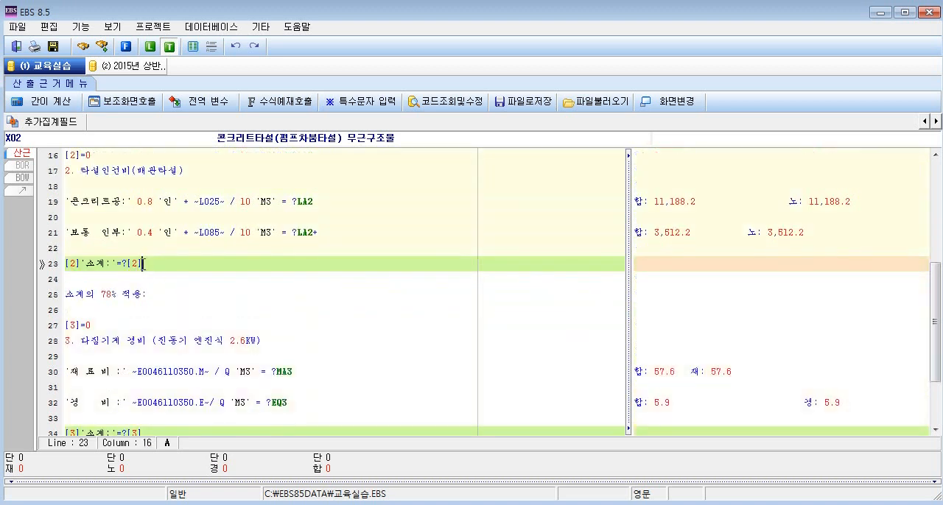
pyautogui.moveTo(101, 295); pyautogui.dragTo(148, 295)
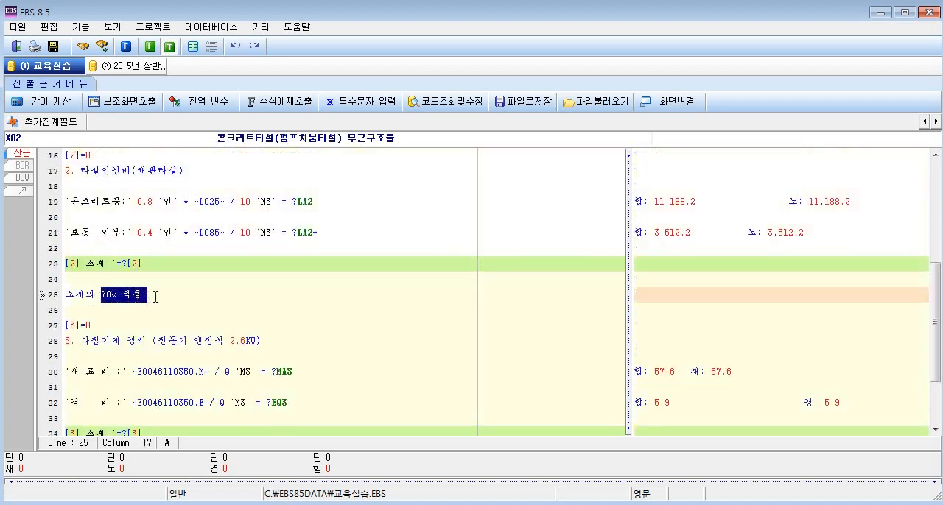
pyautogui.click(158, 295)
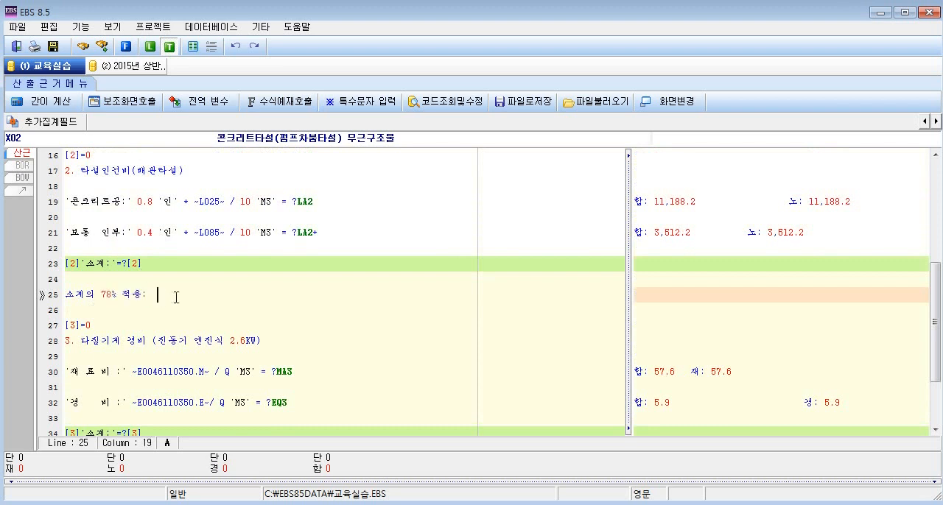
pyautogui.click(65, 296)
pyautogui.write('[2]')
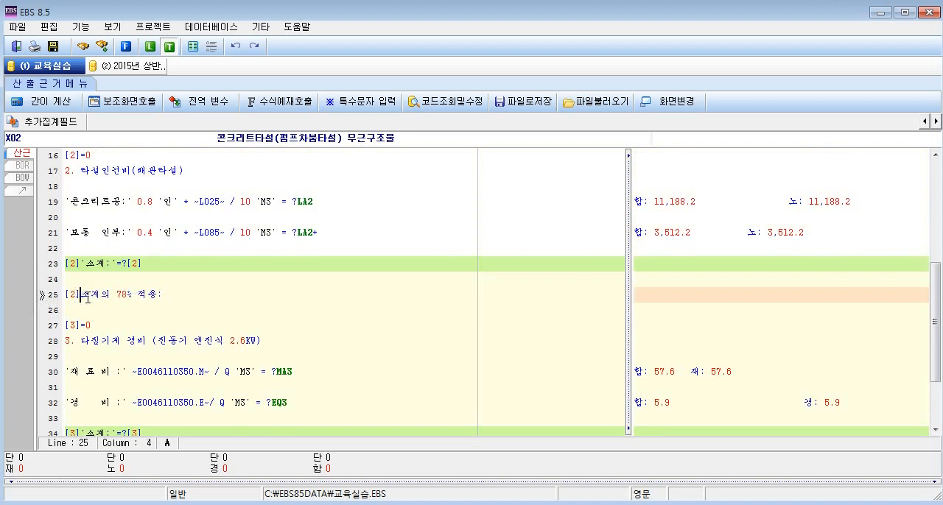
pyautogui.write("'")
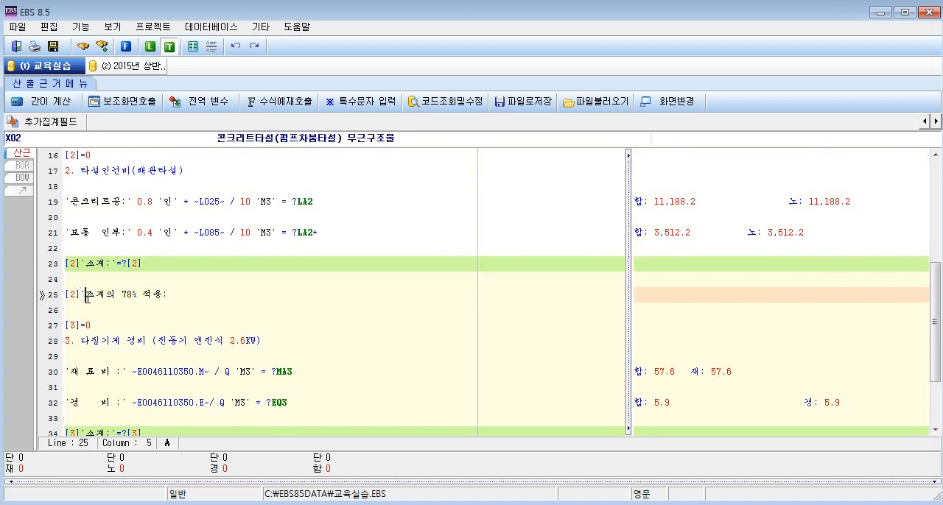
pyautogui.press('Right')
pyautogui.press('Right')
pyautogui.press('Right')
pyautogui.press('Right')
pyautogui.press('Right')
pyautogui.press('Right')
pyautogui.press('Right')
pyautogui.press('Right')
pyautogui.press('Right')
pyautogui.press('Right')
pyautogui.press('Right')
# Complete the 78% application formula on line 25 with *0.78 =?[2].
pyautogui.write('*0.78')
pyautogui.moveTo(203, 296); pyautogui.dragTo(63, 296)
pyautogui.click(204, 294)
pyautogui.write('=?')
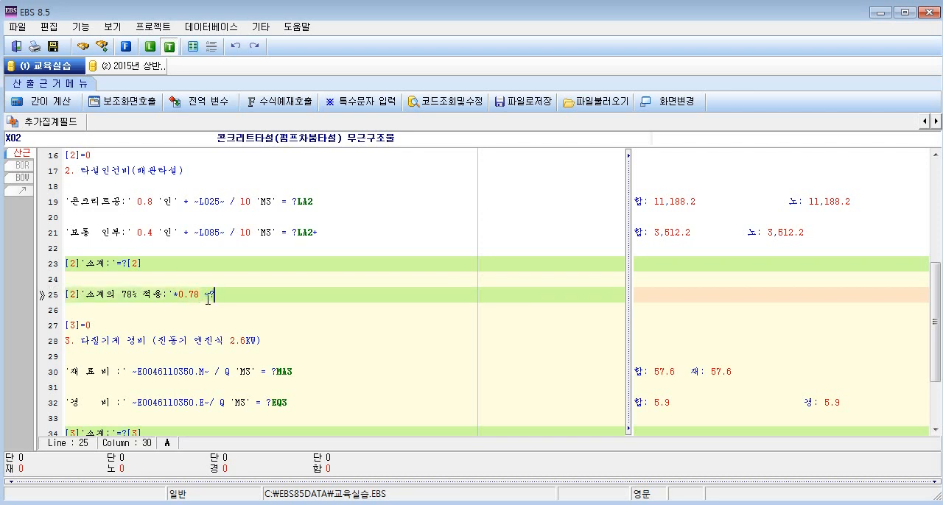
pyautogui.moveTo(204, 296); pyautogui.dragTo(64, 296)
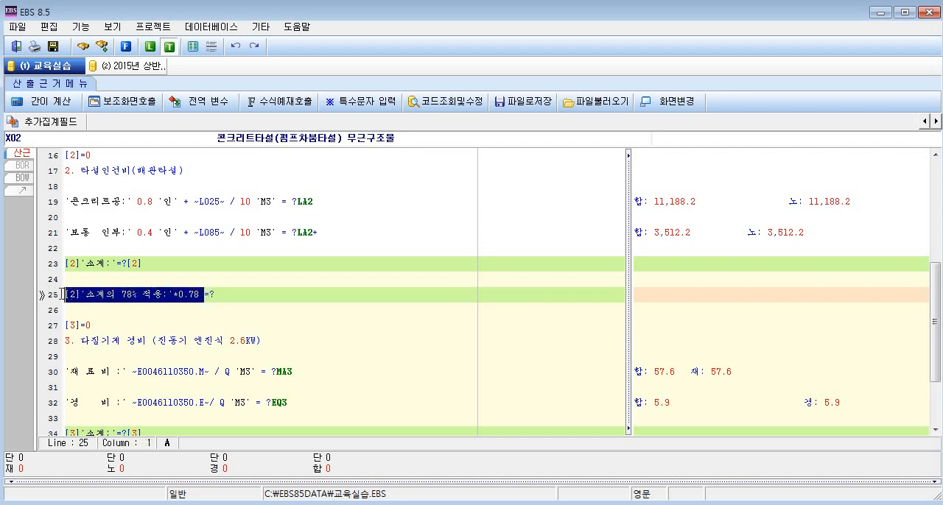
pyautogui.click(230, 293)
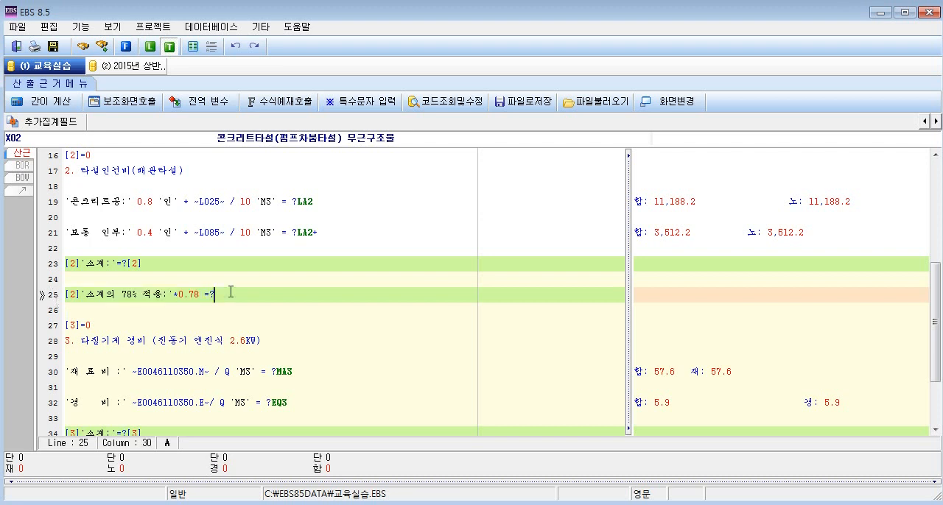
pyautogui.write('[2]')
pyautogui.moveTo(214, 296); pyautogui.dragTo(235, 296)
# Review the result variables [1], [2] and [3] assigned at the ends of lines 15, 25 and 34.
pyautogui.scroll(-2, 237, 296)
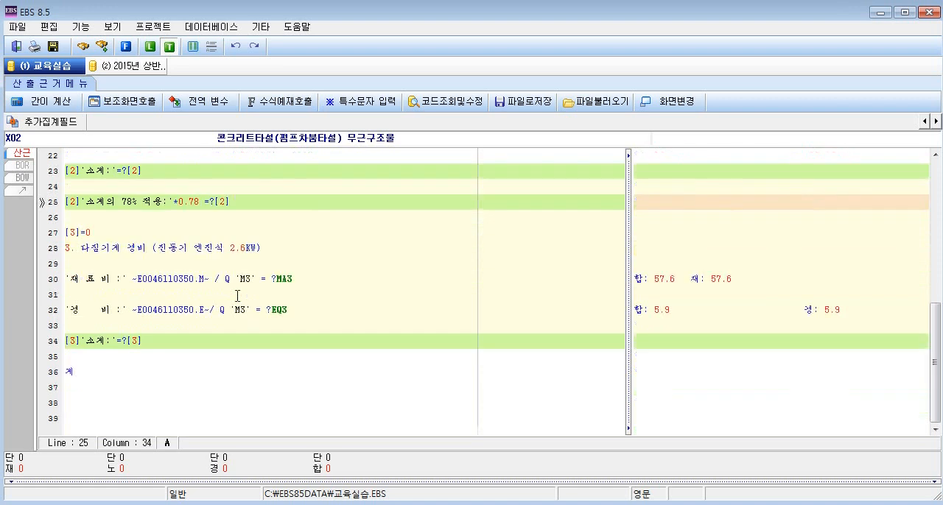
pyautogui.click(79, 370)
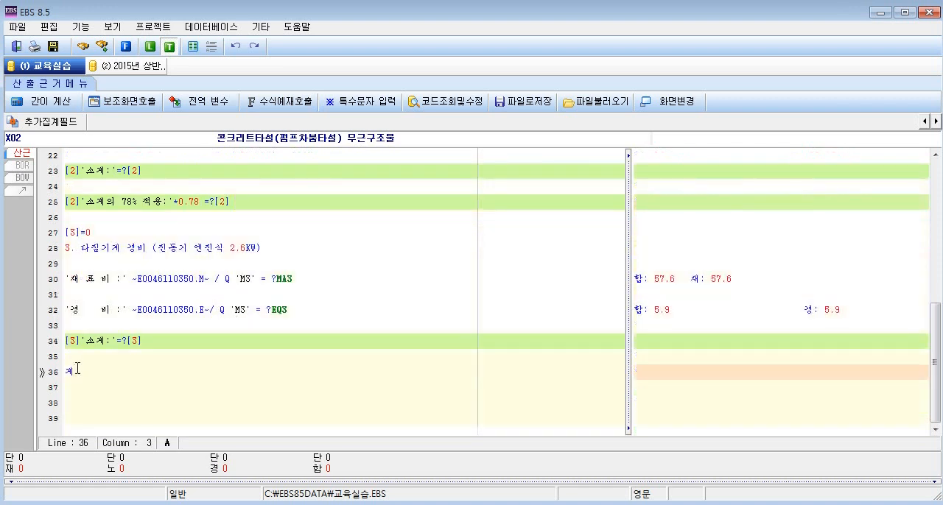
pyautogui.scroll(3, 184, 349)
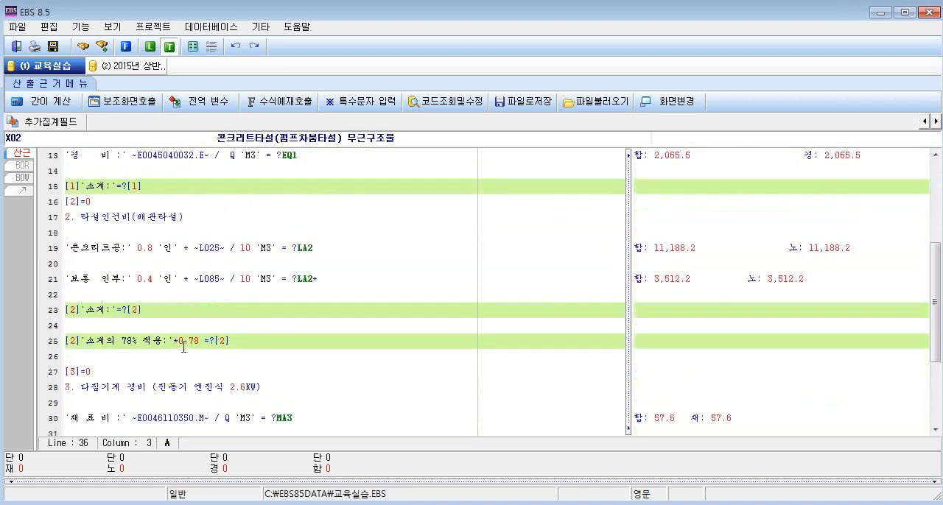
pyautogui.click(126, 186)
pyautogui.moveTo(127, 187); pyautogui.dragTo(146, 187)
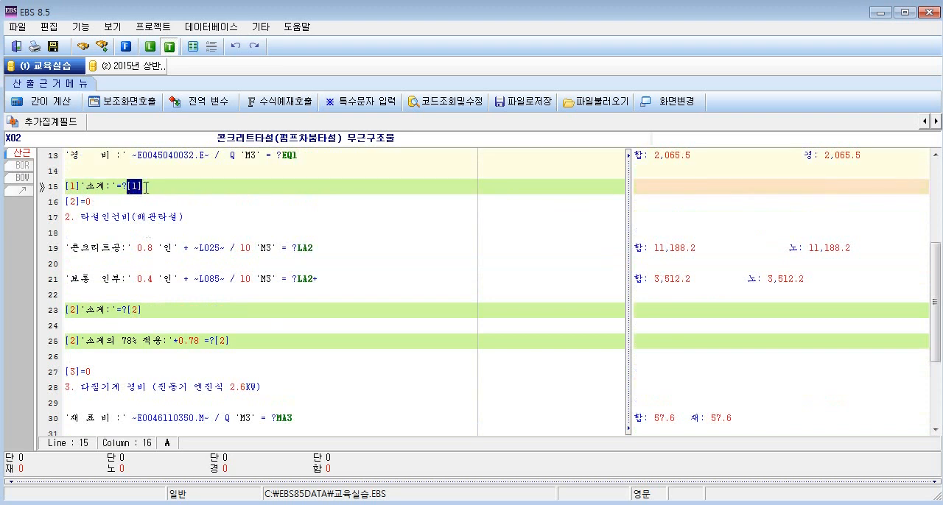
pyautogui.moveTo(179, 342); pyautogui.dragTo(229, 341)
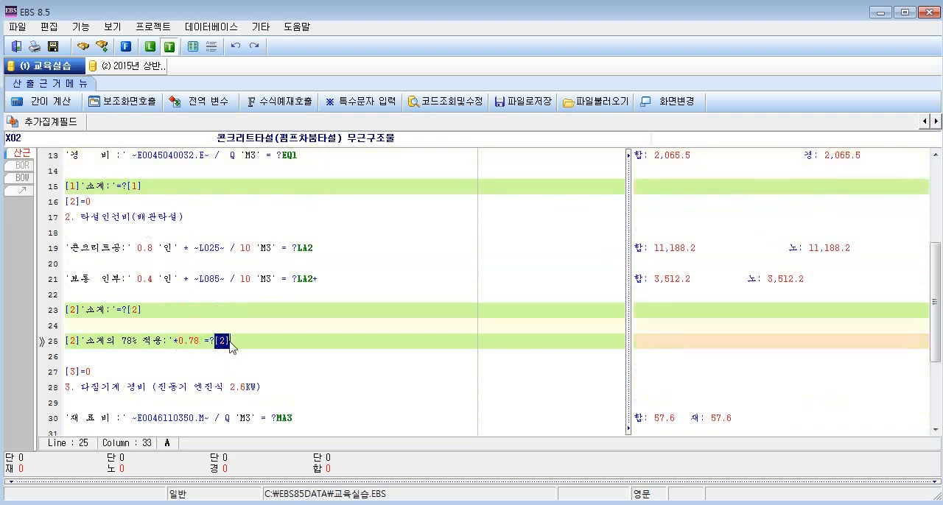
pyautogui.scroll(-3, 230, 346)
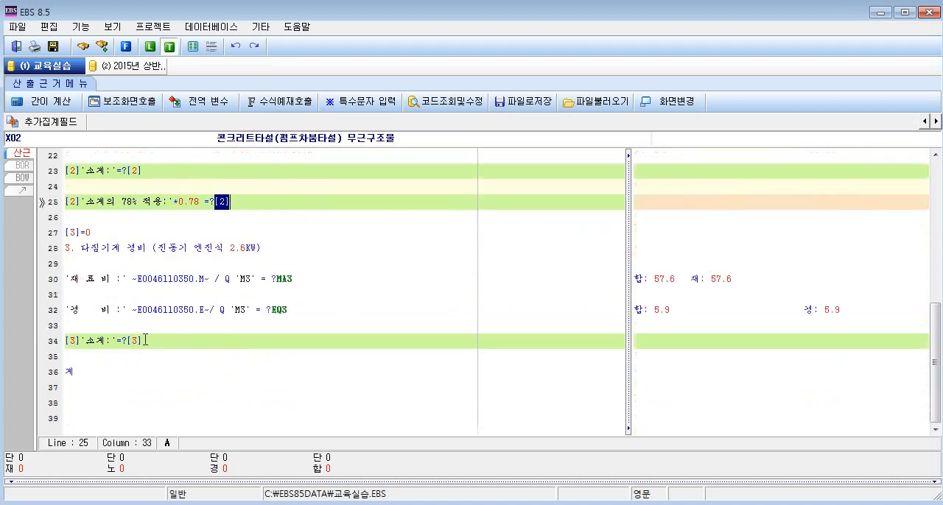
pyautogui.moveTo(127, 342); pyautogui.dragTo(142, 341)
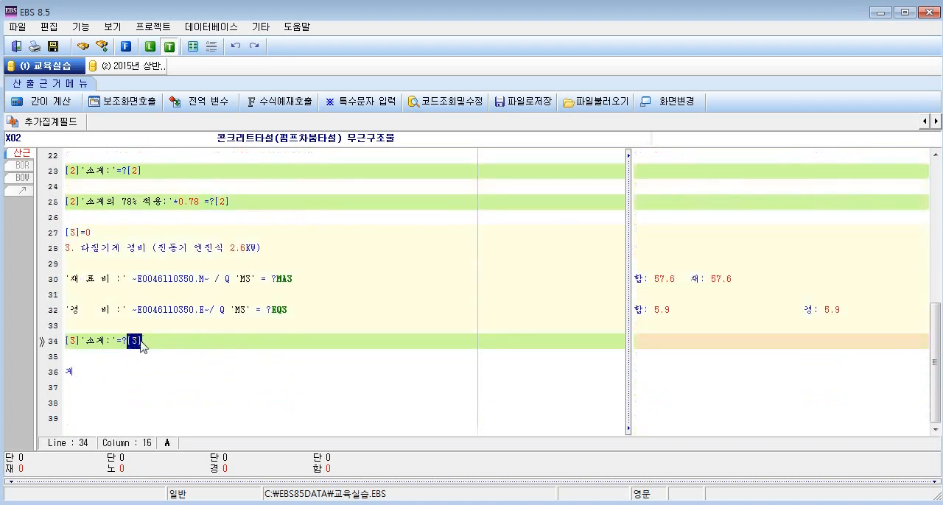
# Prefix the 계 label on line 36 with the sum of the section variables [1]+[2]+[3].
pyautogui.click(67, 367)
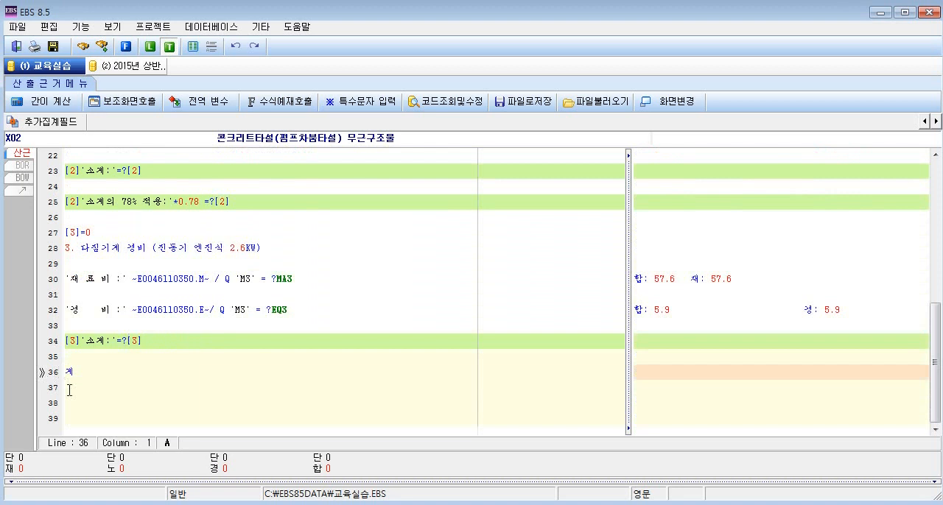
pyautogui.write('[]')
pyautogui.write(']+')
pyautogui.write('[2]')
pyautogui.write('+[2]')
pyautogui.press('BackSpace')
pyautogui.press('BackSpace')
pyautogui.write('3]')
# Write the total label on line 36 as '계:' in single quotes, followed by =?
pyautogui.write("'계:'=?")
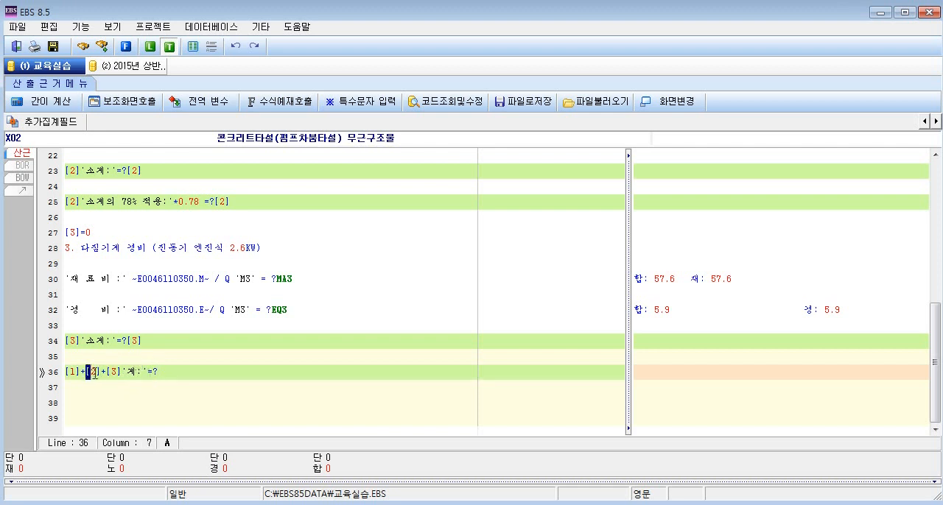
# Compare the [2] term on line 36 with the variable [2] used on lines 23 and 25.
pyautogui.moveTo(83, 371); pyautogui.dragTo(103, 372)
pyautogui.scroll(2, 103, 372)
pyautogui.moveTo(143, 263); pyautogui.dragTo(127, 263)
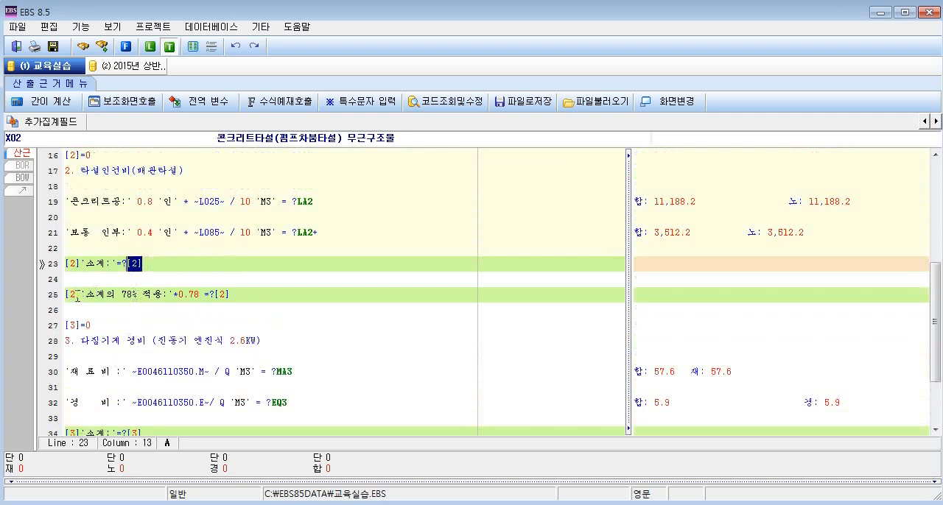
pyautogui.moveTo(79, 294); pyautogui.dragTo(65, 293)
pyautogui.moveTo(122, 294); pyautogui.dragTo(214, 294)
pyautogui.write('.')
pyautogui.scroll(-2, 408, 382)
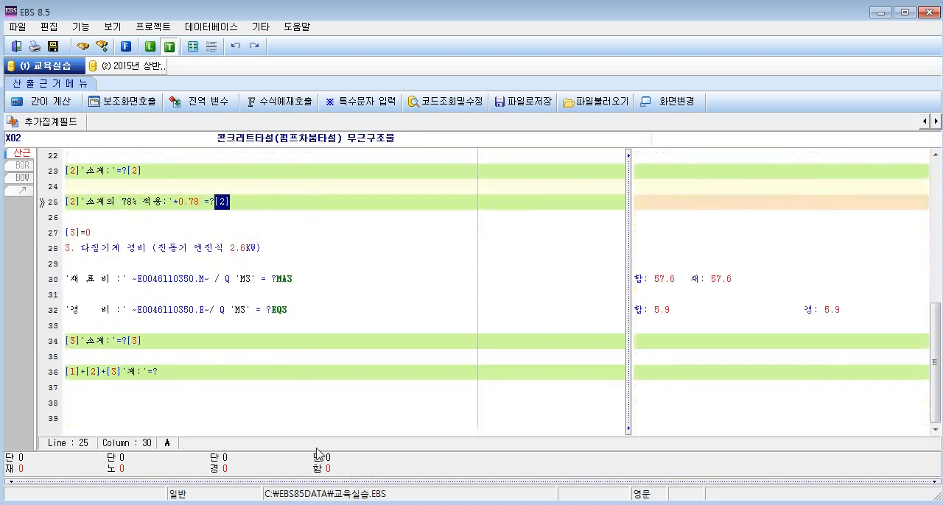
# Complete the 계 formula on line 36 with the empty brackets [] after =?
pyautogui.click(159, 373)
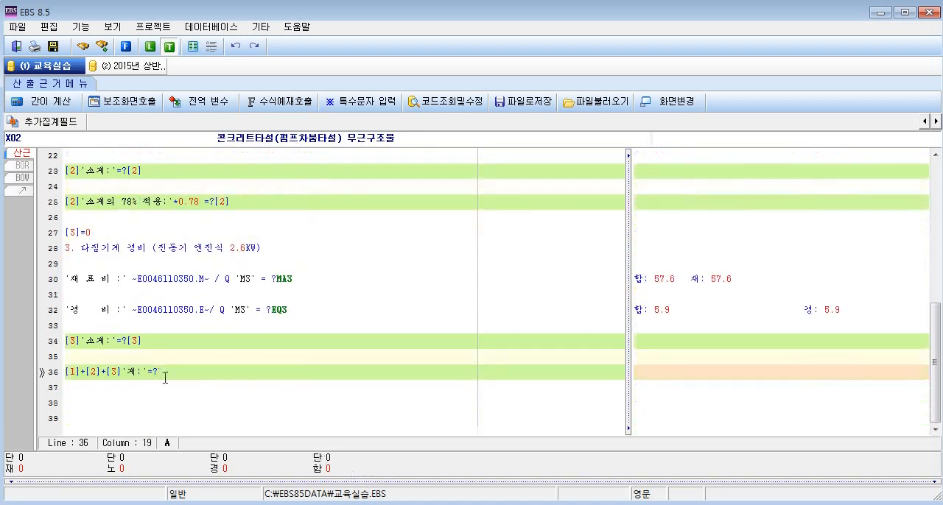
pyautogui.write('[]')
pyautogui.moveTo(64, 372); pyautogui.dragTo(173, 375)
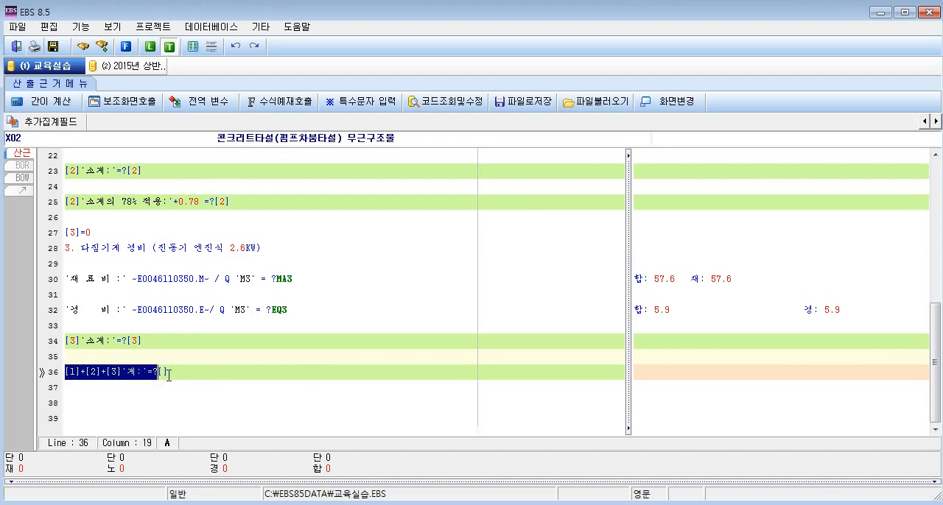
pyautogui.click(174, 372)
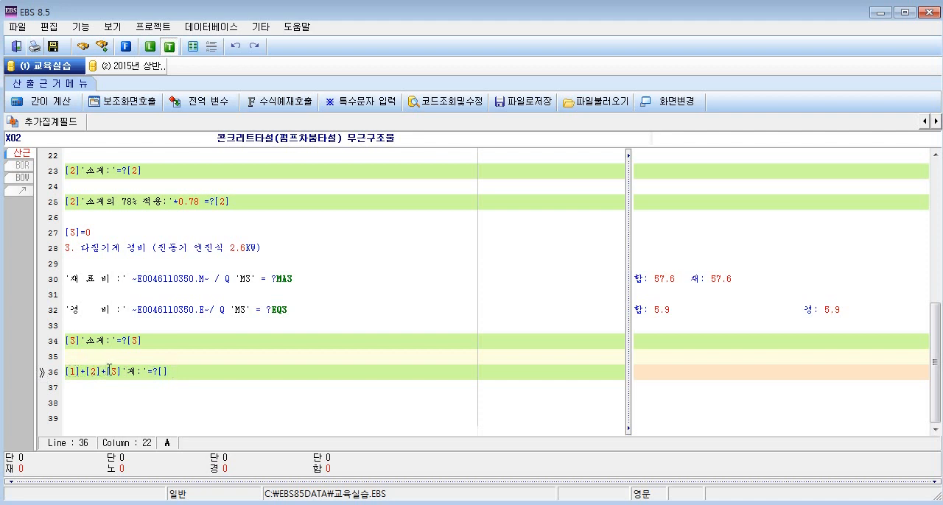
# Replace the sum [1]+[2]+[3] before '계:' on line 36 with the range [1..3].
pyautogui.moveTo(121, 372); pyautogui.dragTo(63, 373)
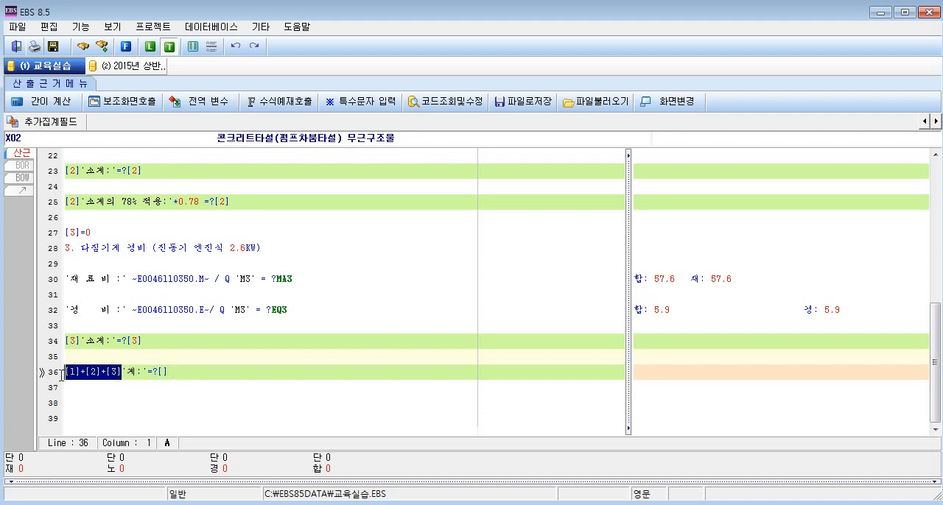
pyautogui.click(112, 391)
pyautogui.click(122, 373)
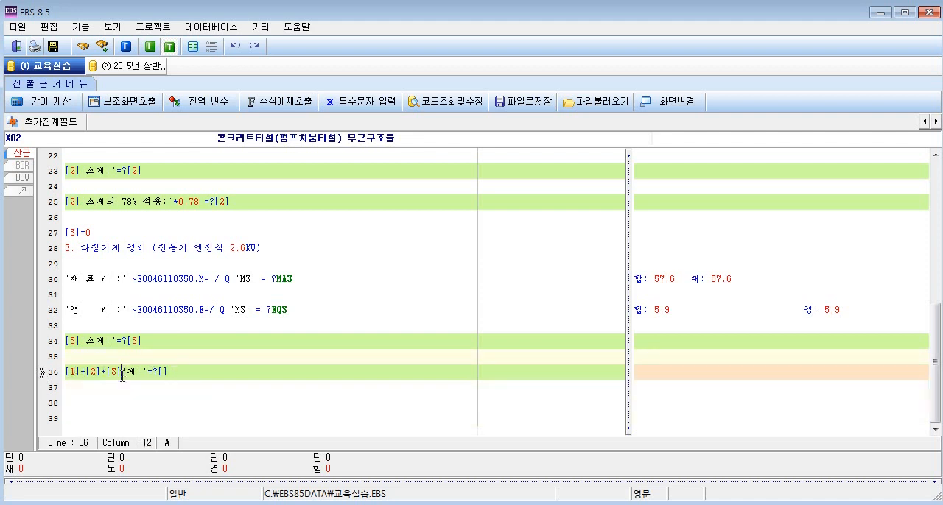
pyautogui.press('BackSpace')
pyautogui.press('BackSpace')
pyautogui.press('BackSpace')
pyautogui.press('BackSpace')
pyautogui.press('BackSpace')
pyautogui.press('BackSpace')
pyautogui.press('BackSpace')
pyautogui.press('BackSpace')
pyautogui.press('BackSpace')
pyautogui.press('BackSpace')
pyautogui.write('[1..3]')
# Run the 간이 계산 calculation for the X02 calculation basis.
pyautogui.scroll(5, 331, 392)
pyautogui.scroll(-4, 330, 393)
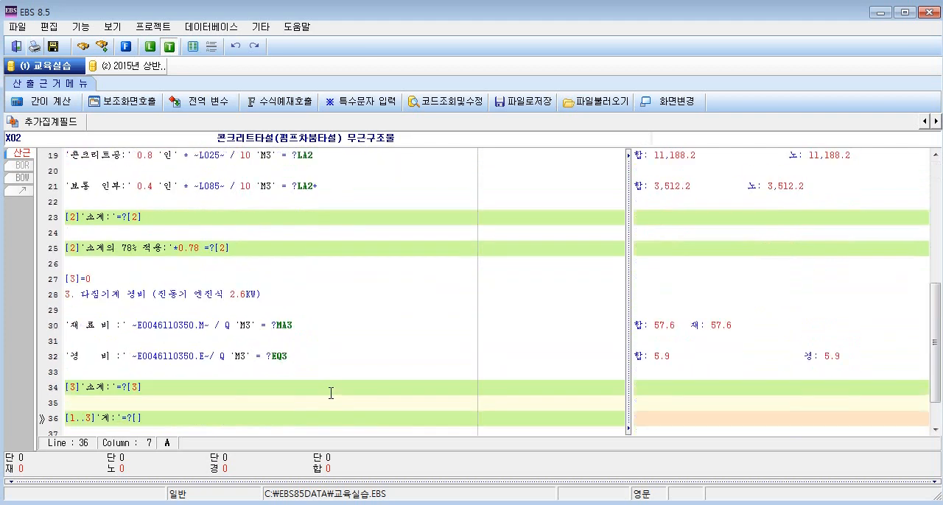
pyautogui.scroll(-1, 331, 393)
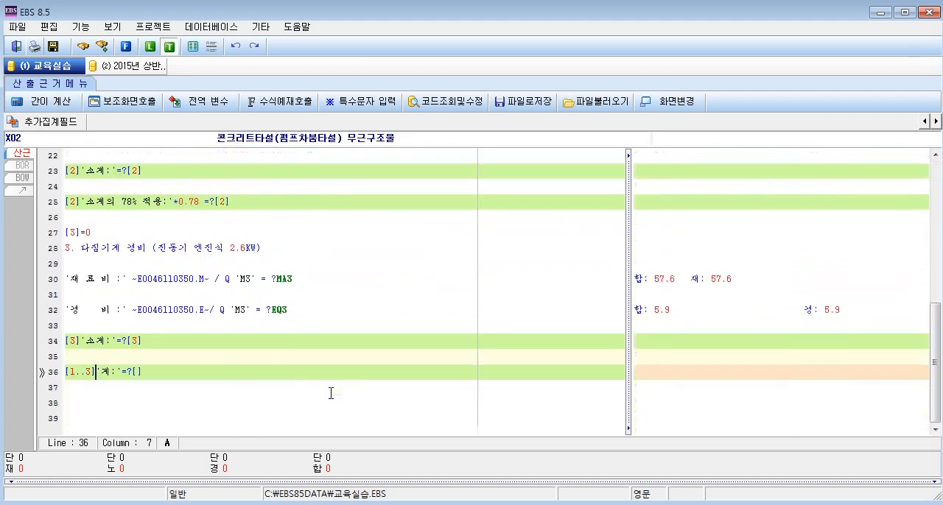
pyautogui.click(57, 105)
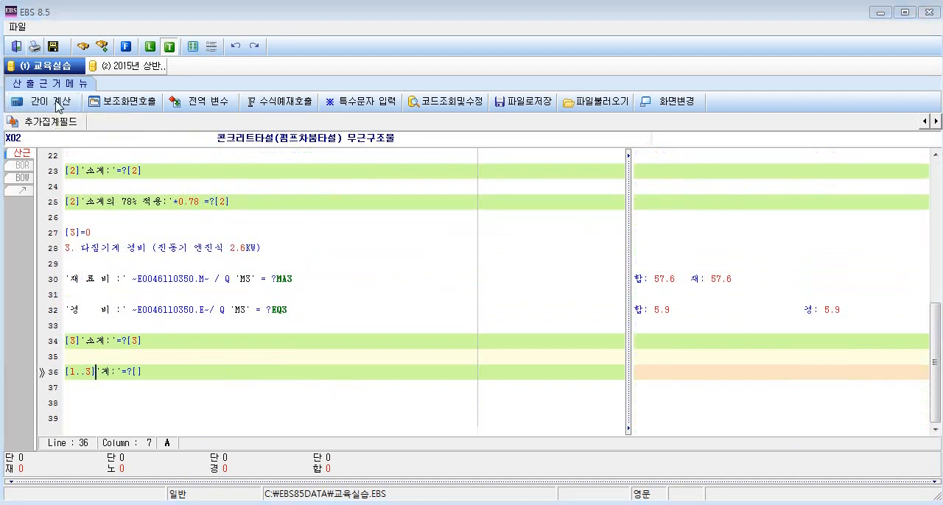
pyautogui.click(355, 377)
# Examine the calculated X02 breakdown, covering the leftover [1]=0 line, the section 소계 rows and the 78% application.
pyautogui.press('Up')
pyautogui.press('Up')
pyautogui.press('Up')
pyautogui.press('Up')
pyautogui.press('Up')
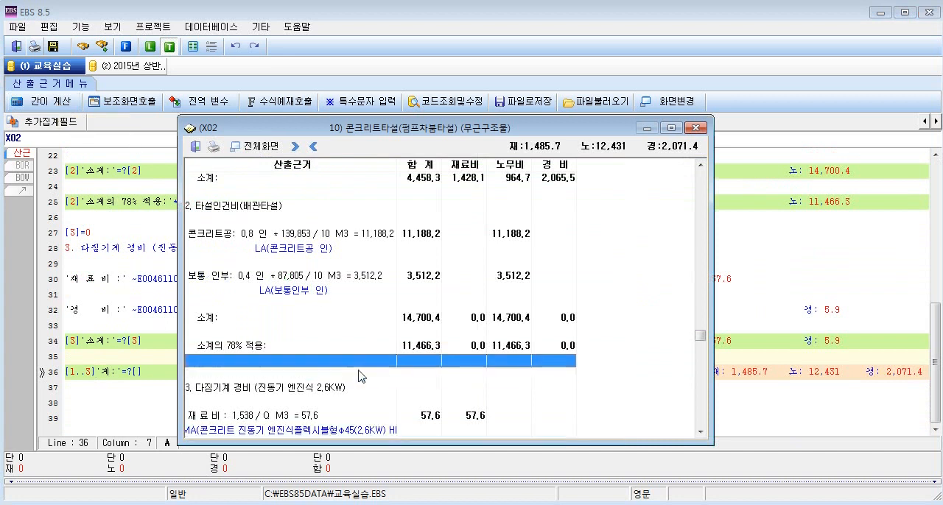
pyautogui.press('Up')
pyautogui.press('Up')
pyautogui.press('Up')
pyautogui.press('Up')
pyautogui.press('Up')
pyautogui.press('Up')
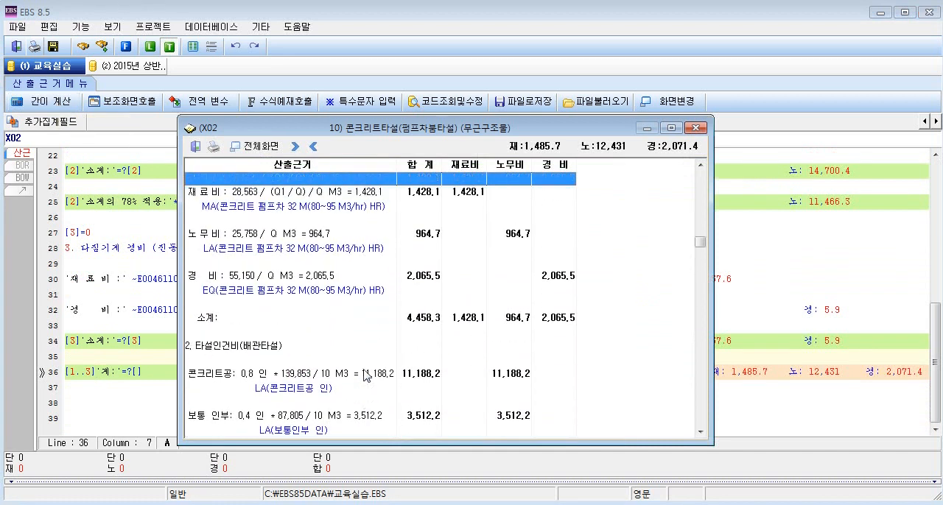
pyautogui.click(265, 248)
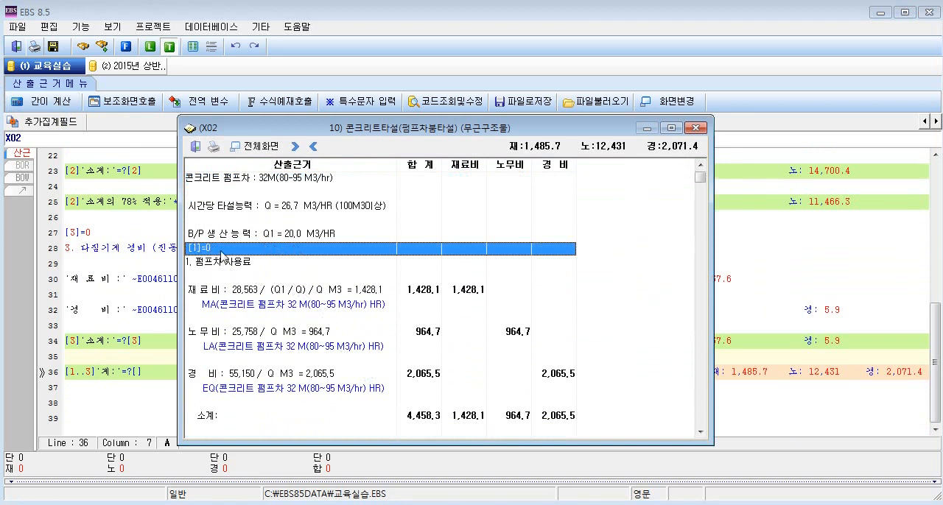
pyautogui.press('Down')
pyautogui.press('Down')
pyautogui.press('Down')
pyautogui.press('Down')
pyautogui.press('Down')
pyautogui.press('Down')
pyautogui.press('Down')
pyautogui.press('Down')
pyautogui.press('Down')
pyautogui.press('Down')
pyautogui.press('Down')
pyautogui.press('Down')
pyautogui.press('Down')
pyautogui.press('Down')
pyautogui.press('Down')
pyautogui.press('Down')
pyautogui.press('Down')
pyautogui.press('Down')
pyautogui.press('Down')
pyautogui.press('Down')
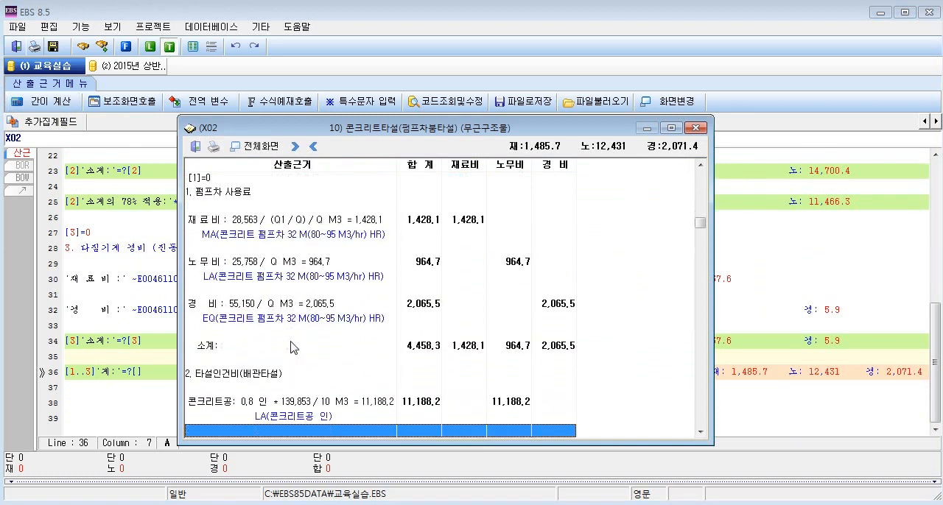
pyautogui.click(208, 290)
pyautogui.click(219, 419)
pyautogui.scroll(-2, 219, 419)
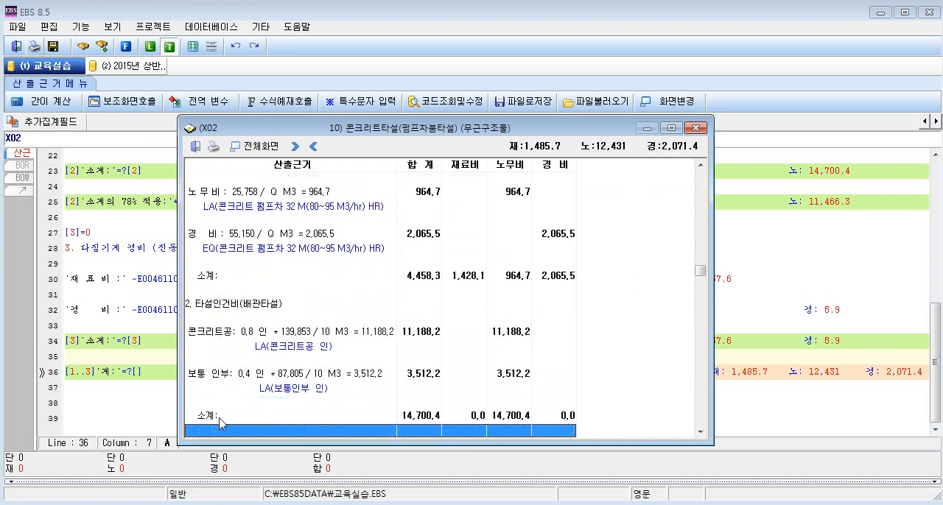
pyautogui.scroll(-9, 220, 415)
pyautogui.scroll(16, 339, 408)
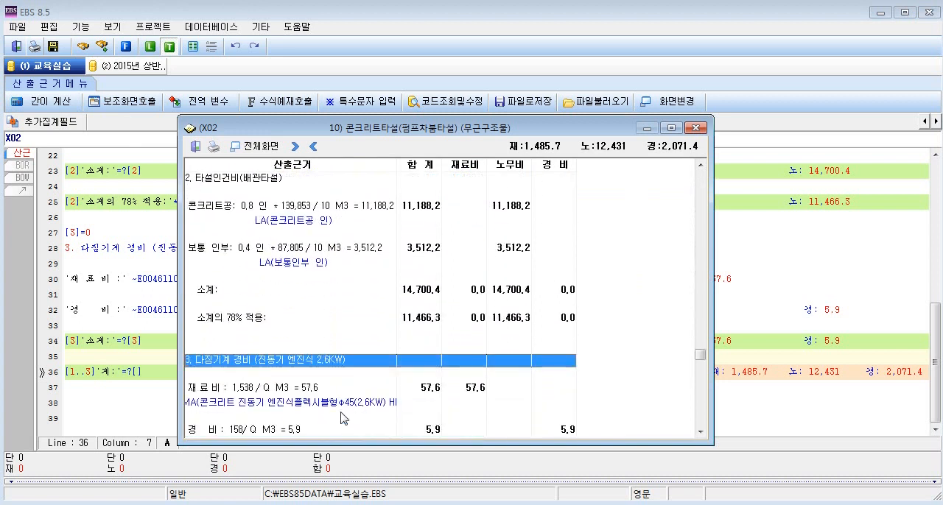
# Examine the item and 소계 rows of sections 1 and 2 in the X02 result, ending at the 소계의 78% 적용 row.
pyautogui.scroll(6, 339, 411)
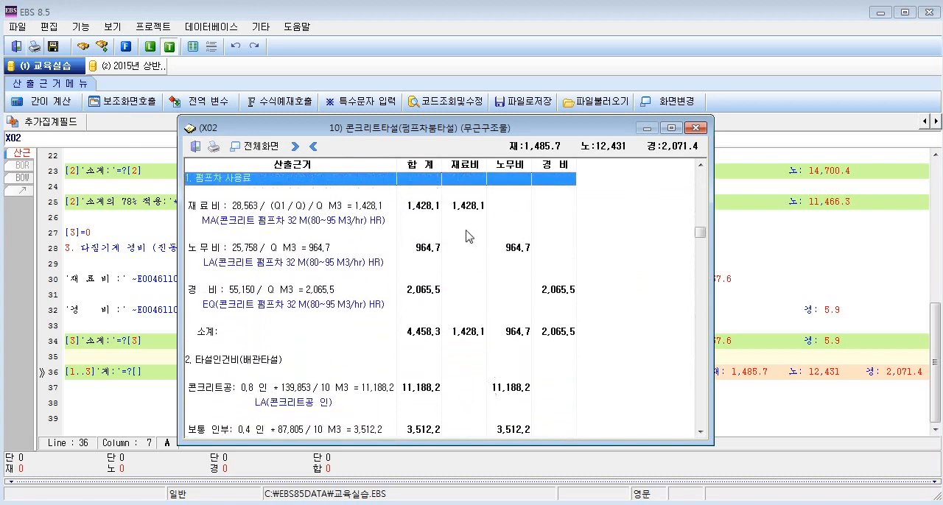
pyautogui.click(472, 249)
pyautogui.click(473, 293)
pyautogui.click(480, 333)
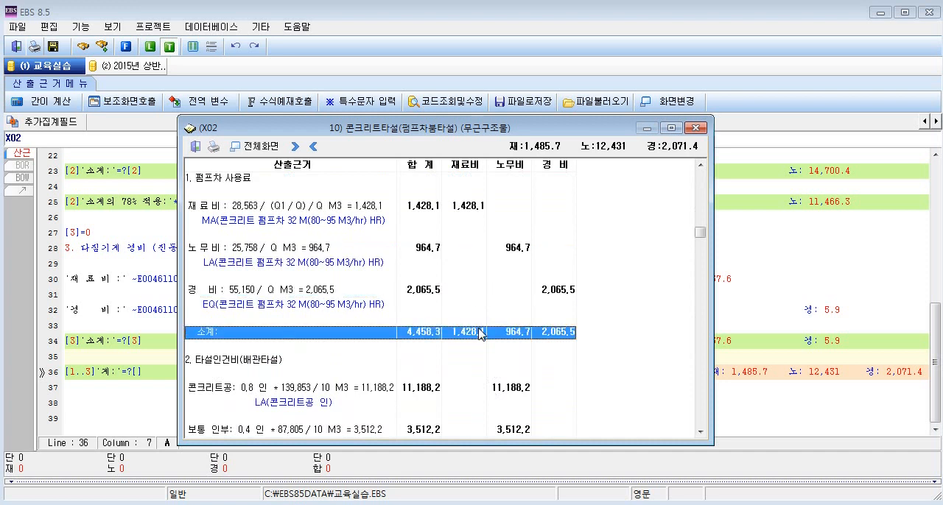
pyautogui.scroll(-4, 479, 333)
pyautogui.click(479, 333)
pyautogui.click(465, 370)
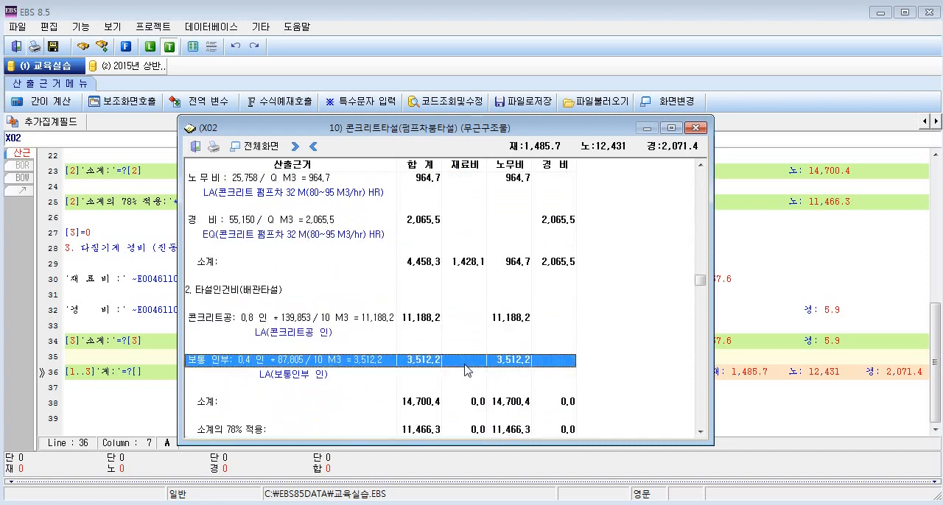
pyautogui.click(468, 404)
pyautogui.scroll(-1, 471, 416)
pyautogui.click(243, 416)
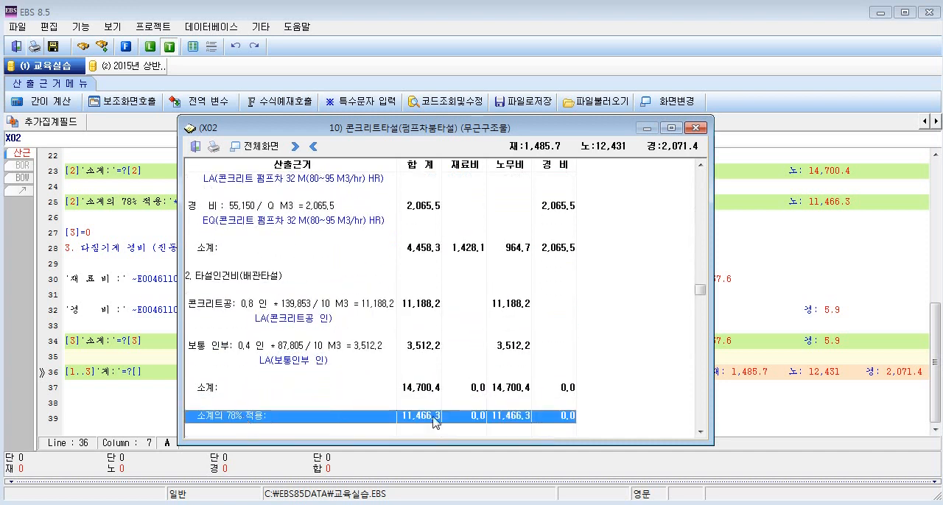
# Check section 3 다짐기계 경비 and the final 계 row across the 합계, 재료비, 노무비 and 경비 amounts.
pyautogui.scroll(-5, 559, 417)
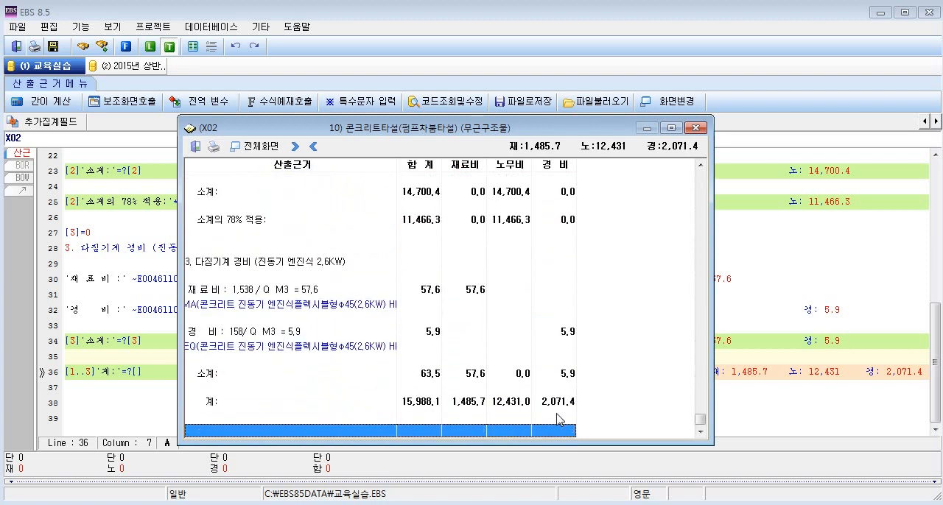
pyautogui.click(322, 405)
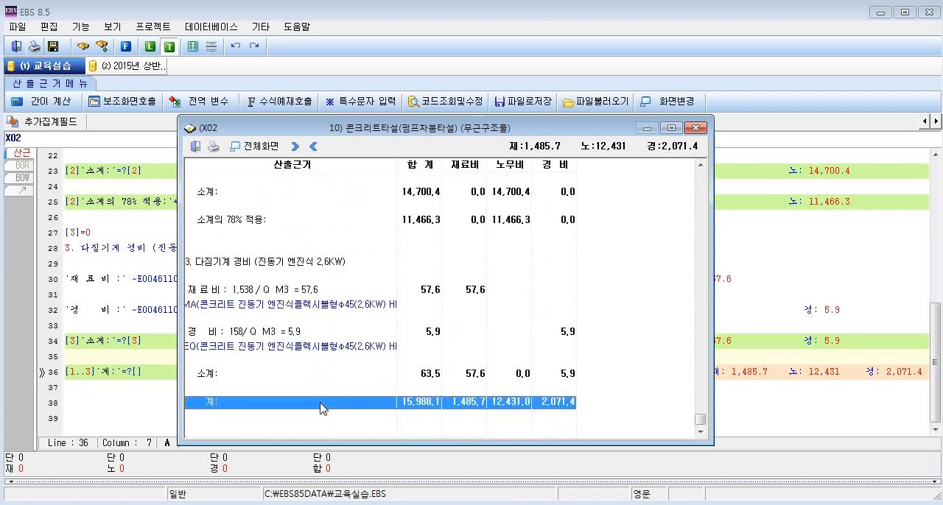
pyautogui.click(492, 404)
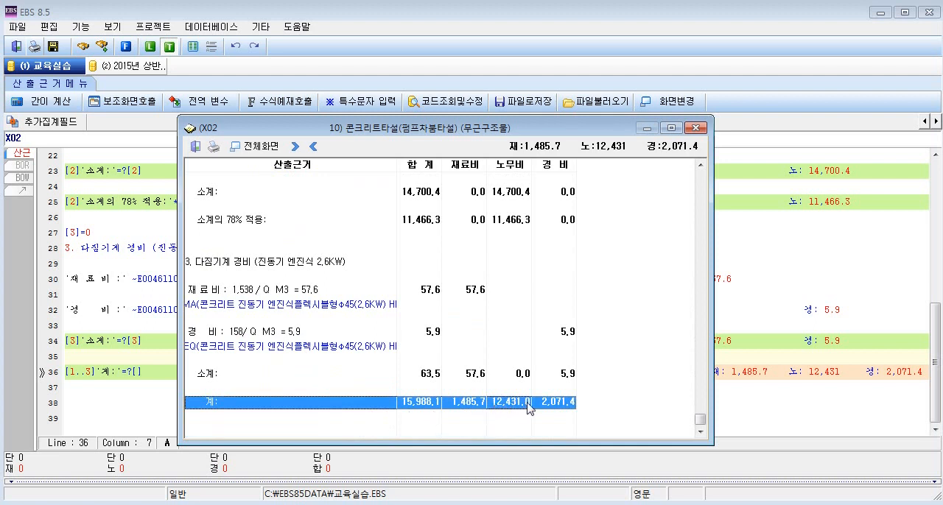
pyautogui.click(475, 404)
pyautogui.click(566, 404)
# Close the X02 calculation result and leave the calculation basis editor for the 일위대가 list.
pyautogui.click(695, 127)
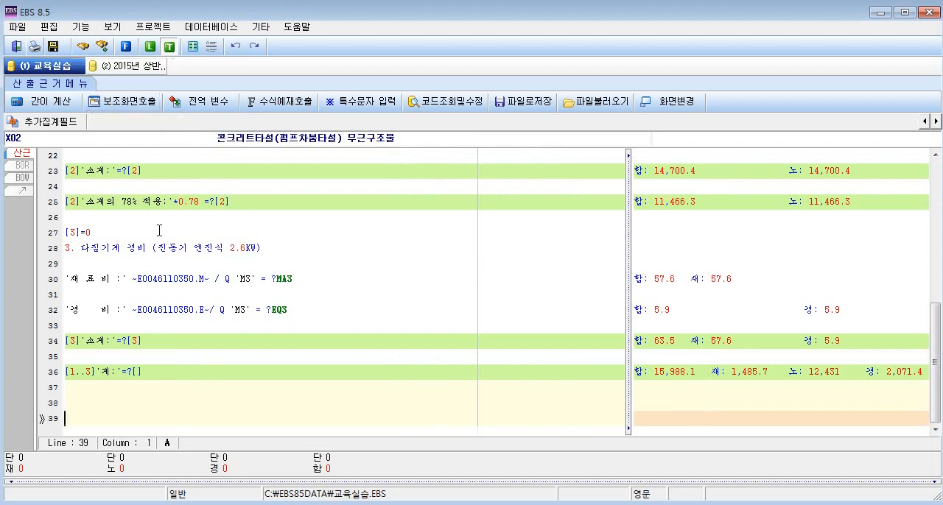
pyautogui.press('Escape')
pyautogui.click(388, 338)
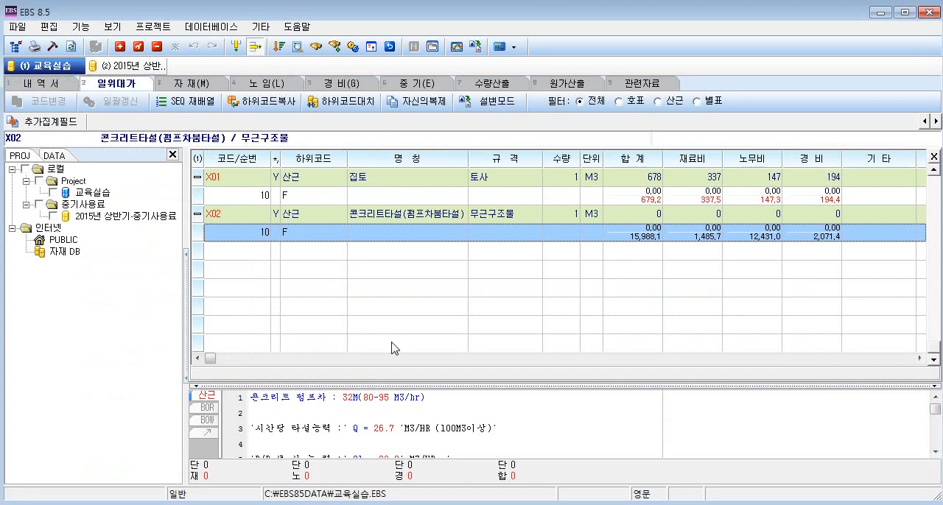
# Recalculate the X02 콘크리트타설(펌프차붐타설) 무근구조물 item in the 일위대가 list.
pyautogui.click(528, 216)
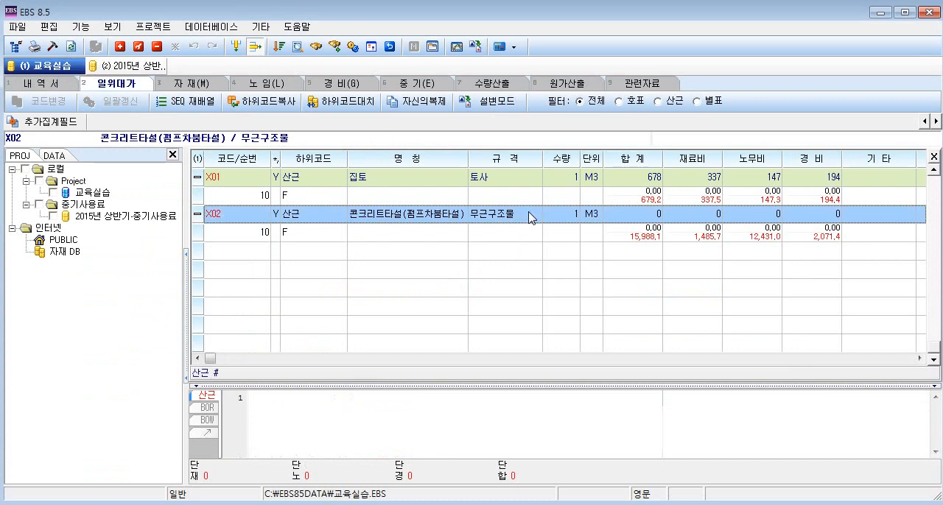
pyautogui.press('F9')
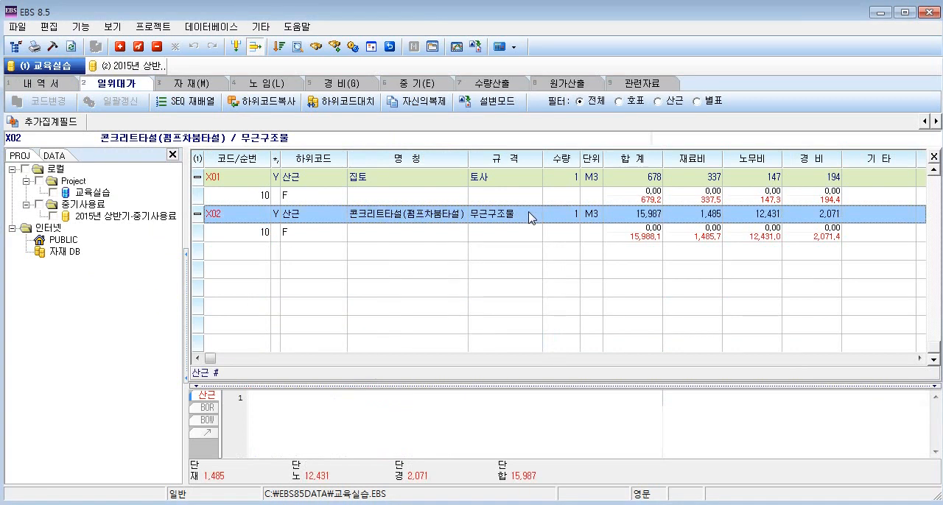
pyautogui.press('Up')
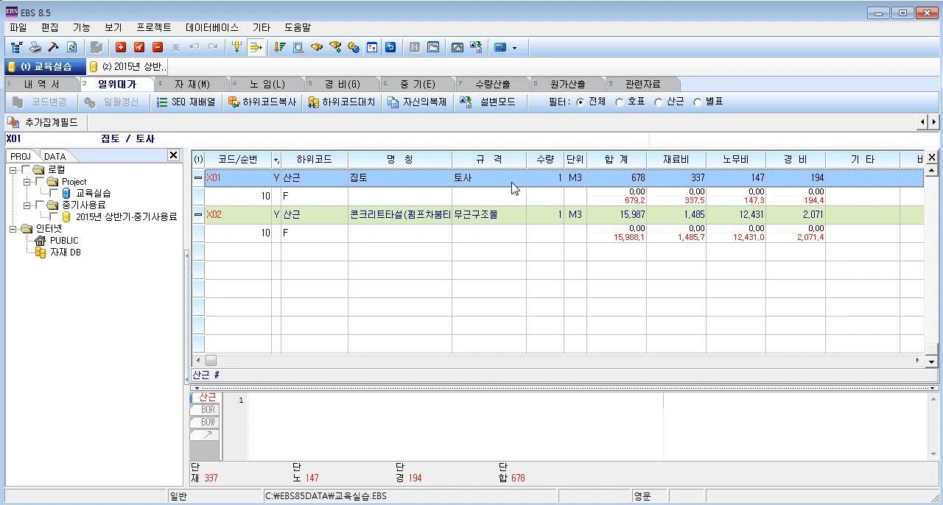
# Duplicate the X01 집토 item within the 교육실습 project under the code X03 and show its sub-row.
pyautogui.click(431, 111)
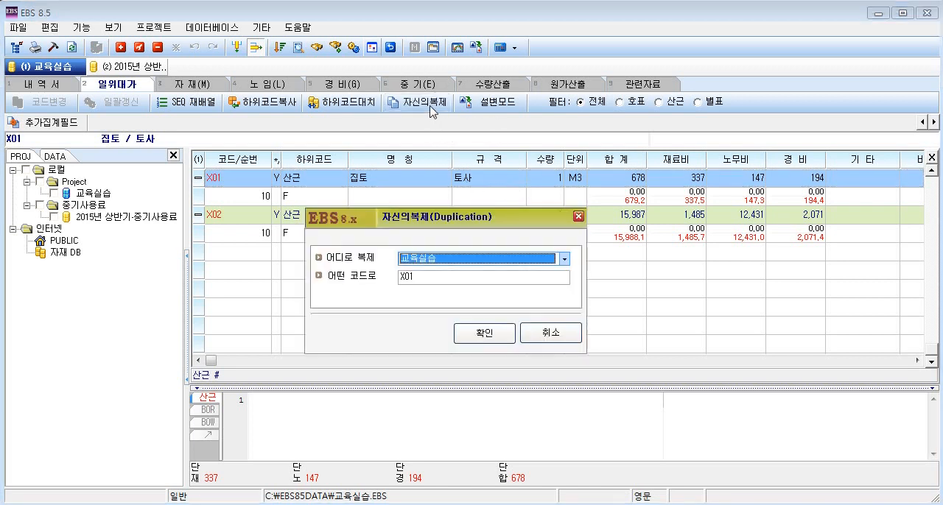
pyautogui.click(457, 278)
pyautogui.press('BackSpace')
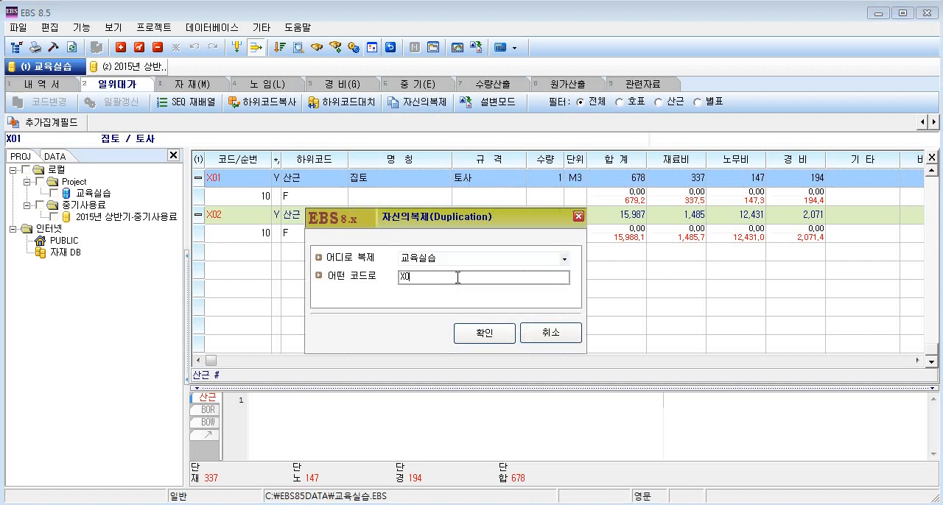
pyautogui.write('3')
pyautogui.click(477, 345)
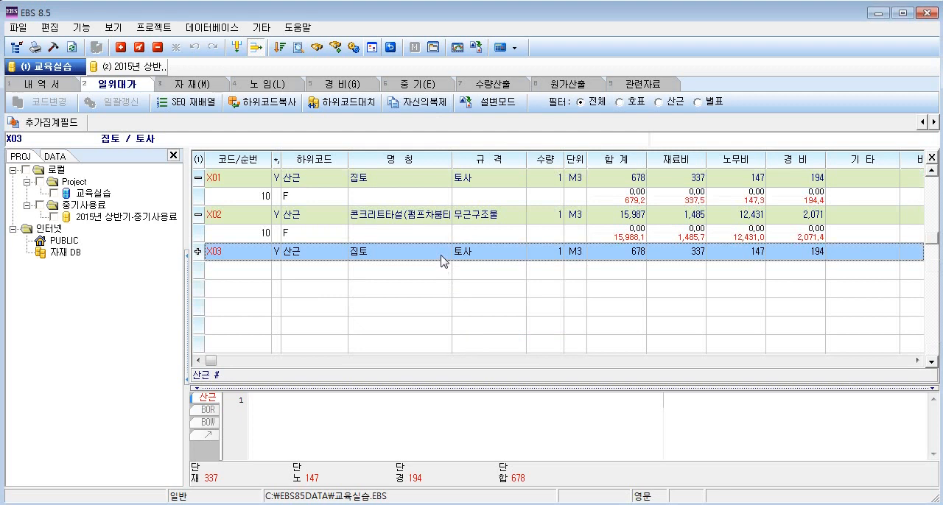
pyautogui.click(447, 278)
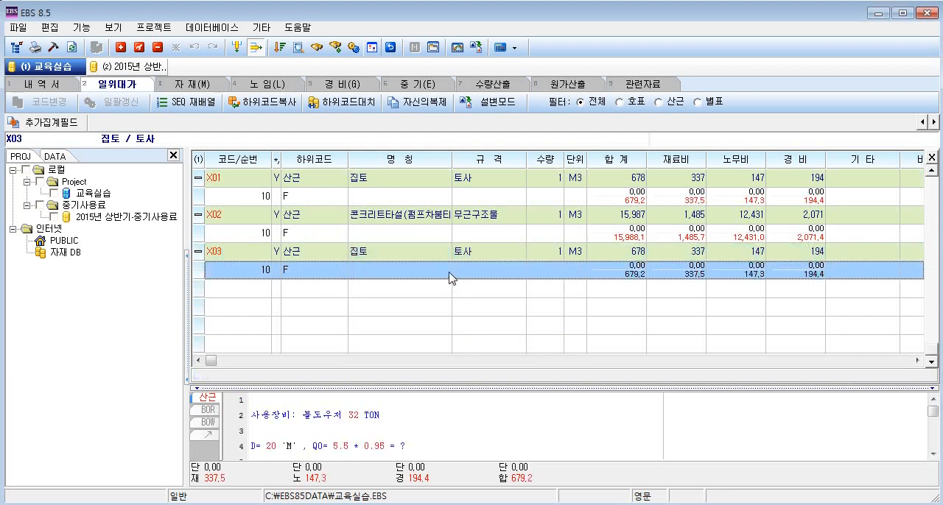
# Change the 규격 of the X03 집토 item to 리핑암.
pyautogui.click(444, 258)
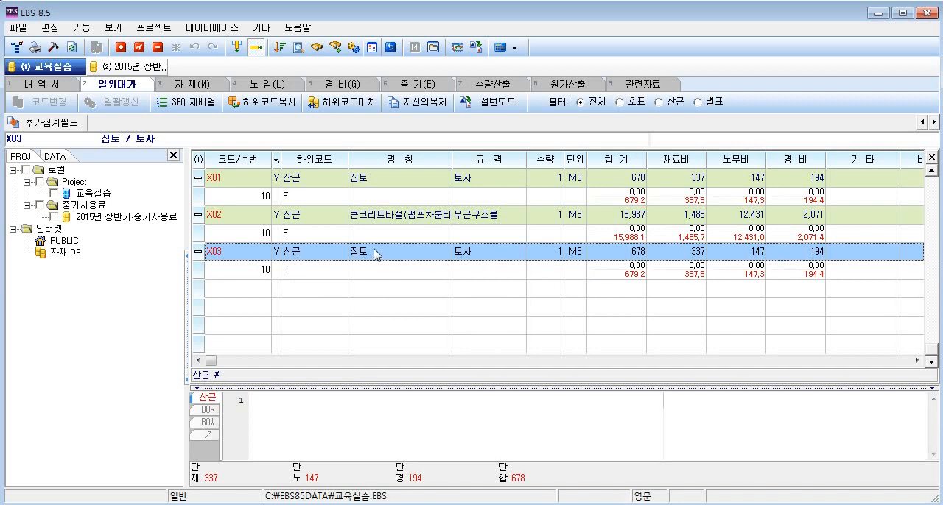
pyautogui.click(142, 49)
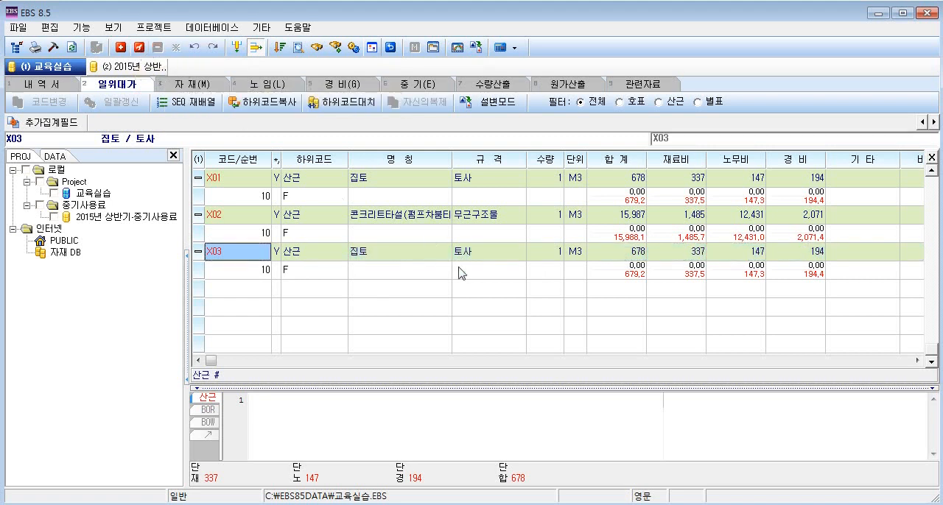
pyautogui.click(481, 252)
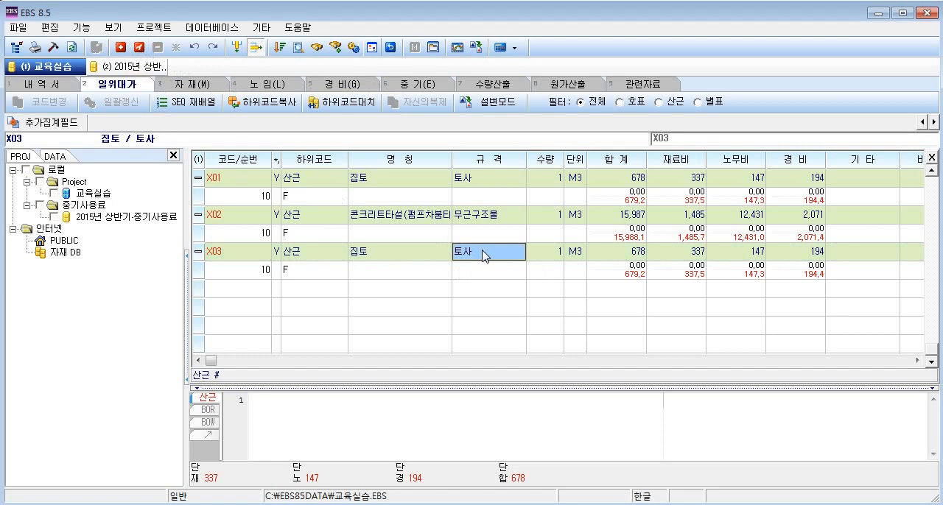
pyautogui.click(483, 251)
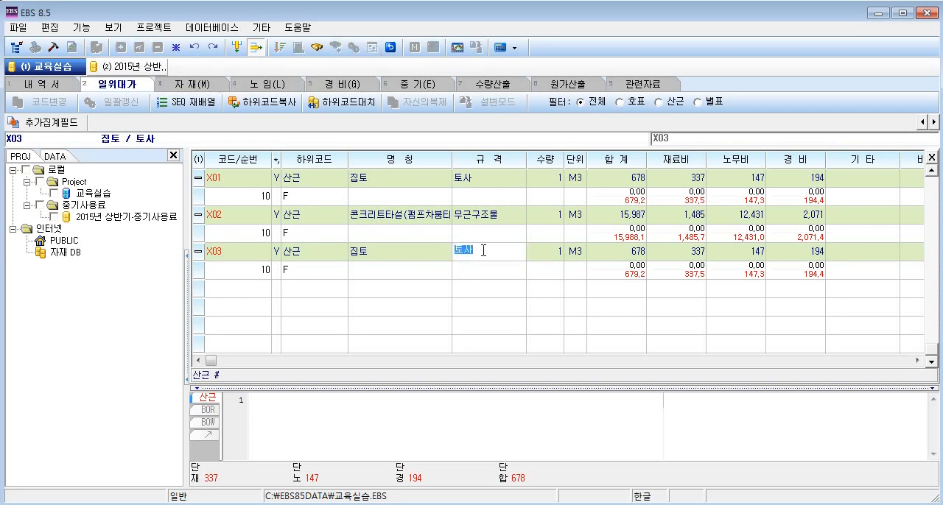
pyautogui.write('리핑아')
pyautogui.press('Return')
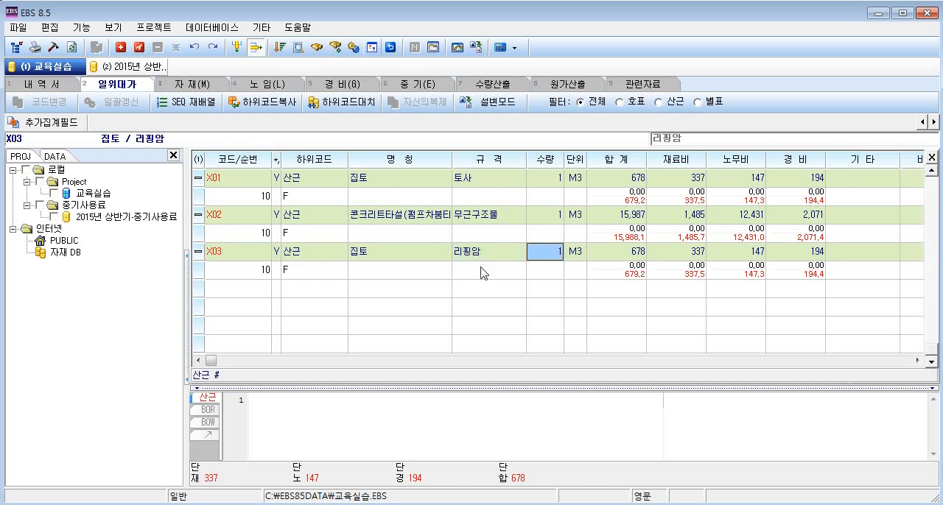
# Open the 산근 calculation basis of the X03 집토 리핑암 sub-row and enlarge the editor to the full view.
pyautogui.click(483, 273)
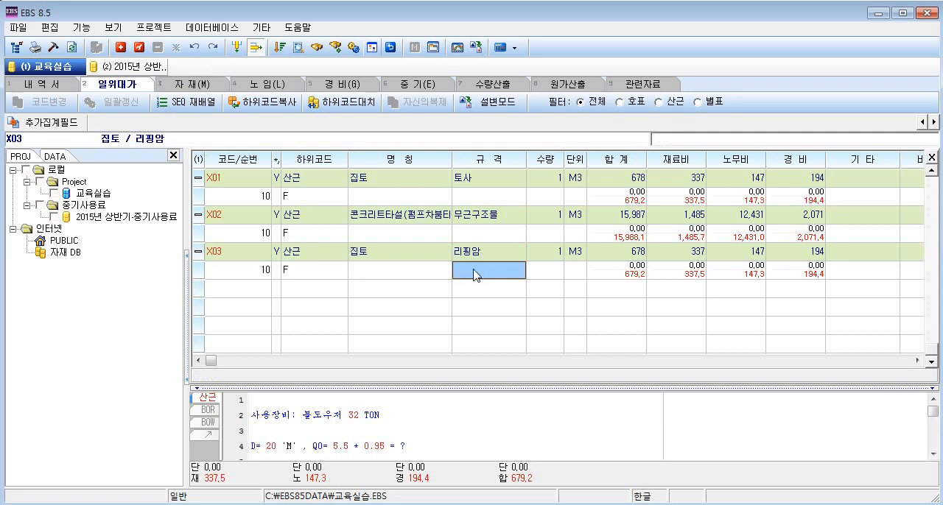
pyautogui.click(472, 403)
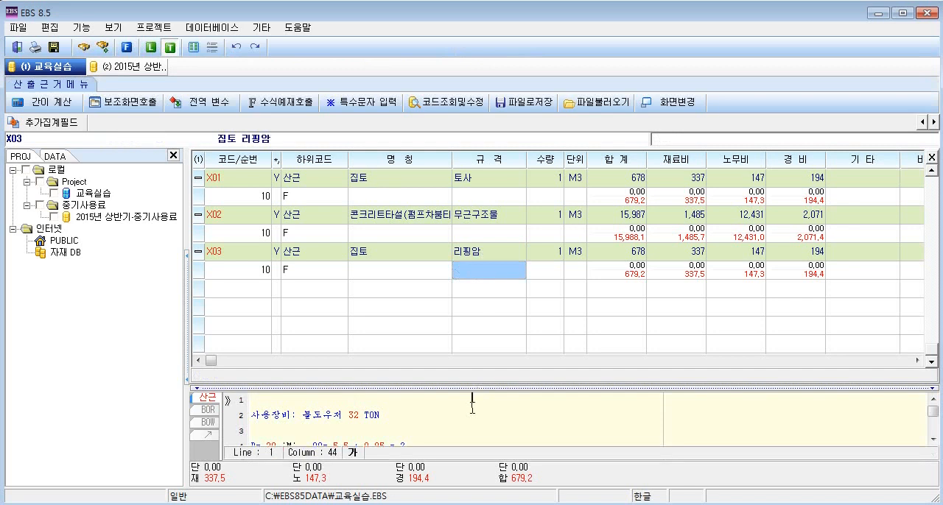
pyautogui.click(670, 103)
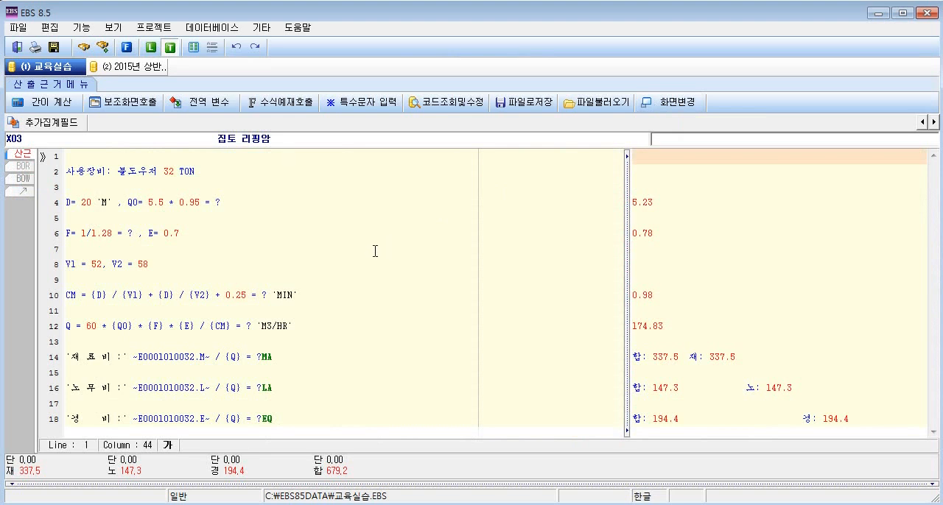
# Set the Q0 multiplier to 0.84 on line 4 and the F formula to 1/1.30 on line 6.
pyautogui.click(195, 202)
pyautogui.press('BackSpace')
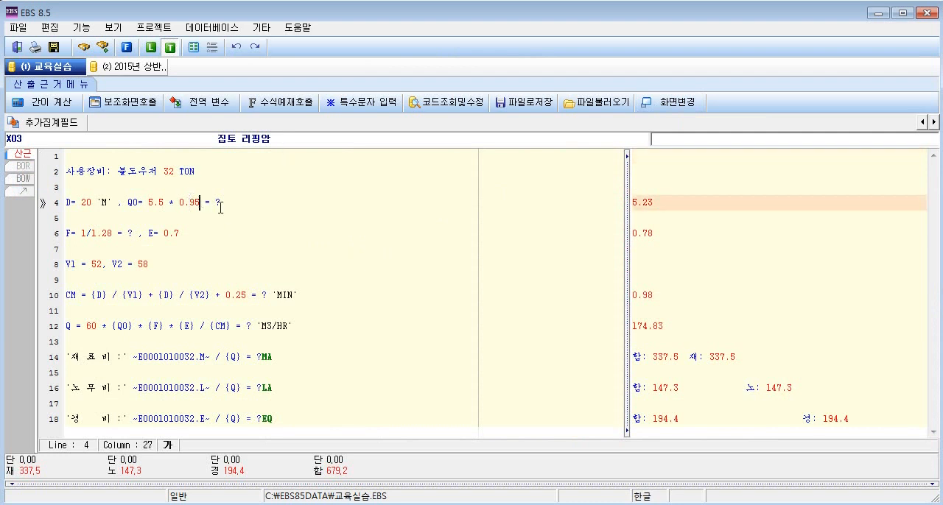
pyautogui.press('BackSpace')
pyautogui.write('84')
pyautogui.click(112, 233)
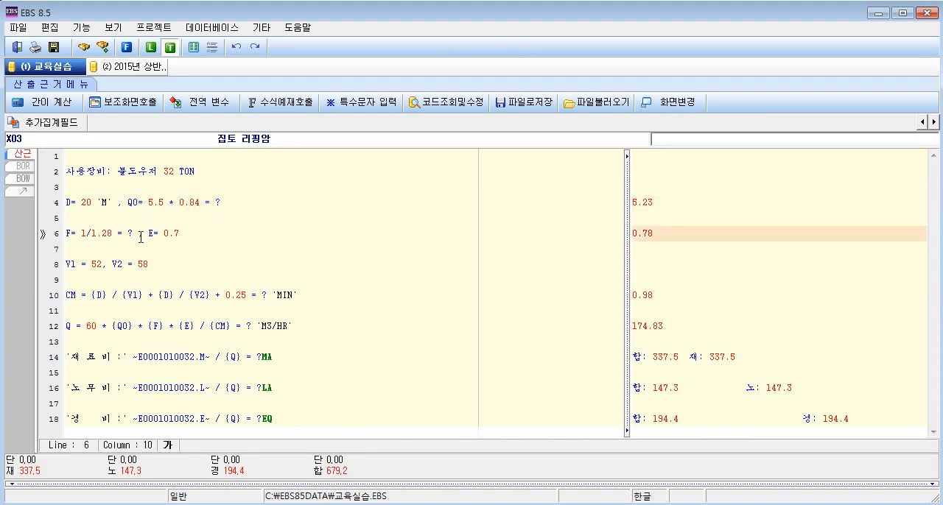
pyautogui.press('BackSpace')
pyautogui.press('BackSpace')
pyautogui.write('30')
# Set E to 0.6 on line 6 and V1 to 50 on line 8.
pyautogui.click(181, 235)
pyautogui.press('BackSpace')
pyautogui.write('6')
pyautogui.click(101, 263)
pyautogui.press('BackSpace')
pyautogui.write('0')
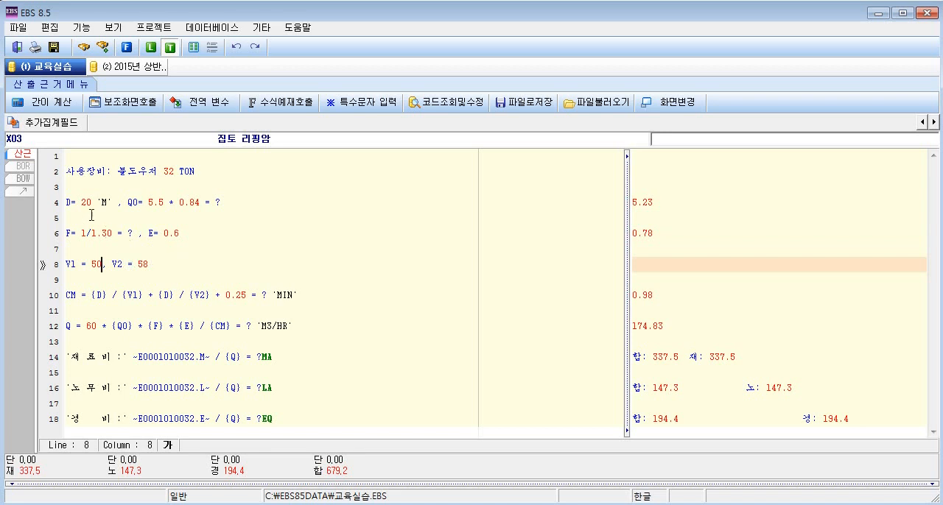
# Calculate the X03 basis and examine the CM, Q, 재료비, 노무비 and 경비 rows of the result.
pyautogui.click(52, 103)
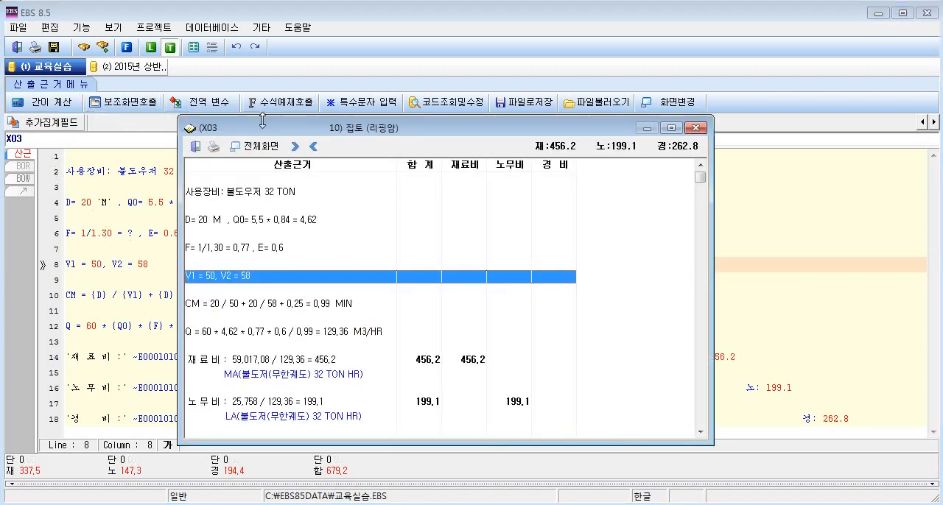
pyautogui.moveTo(252, 131); pyautogui.dragTo(439, 130)
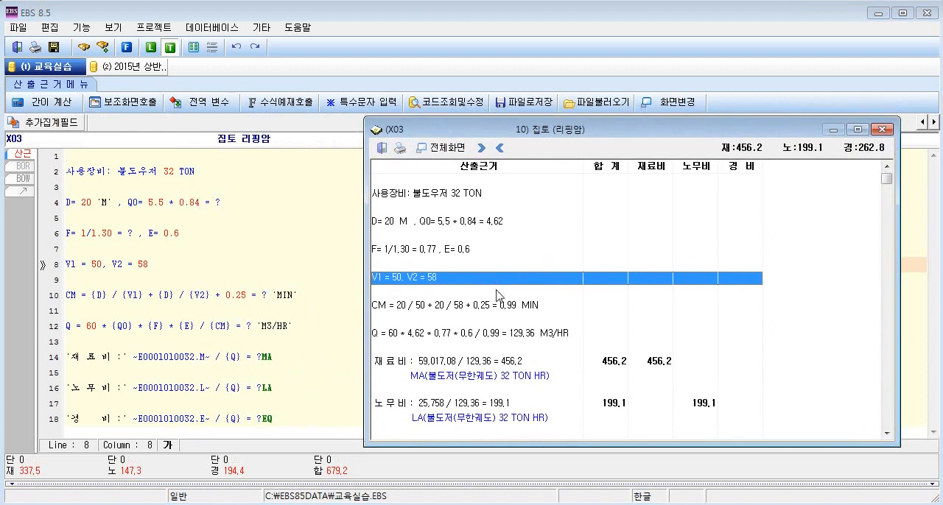
pyautogui.click(501, 304)
pyautogui.click(507, 335)
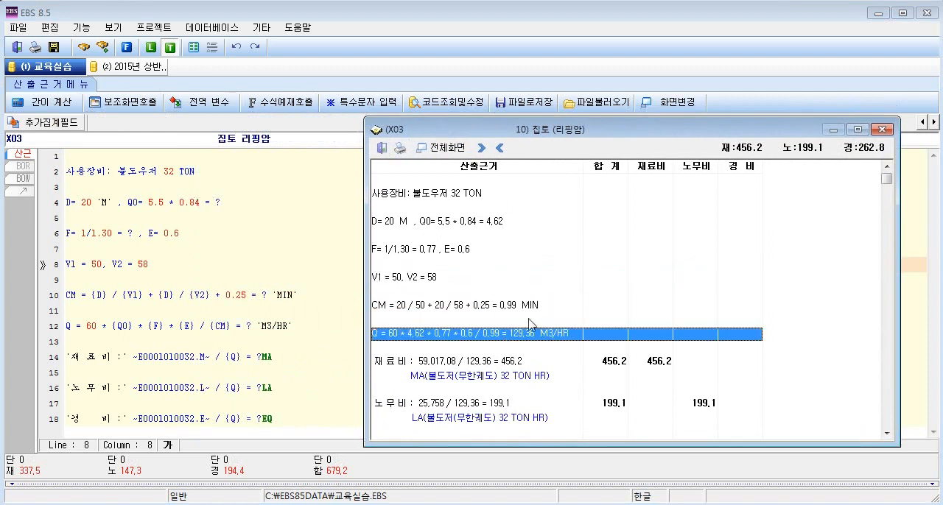
pyautogui.click(503, 366)
pyautogui.click(506, 405)
pyautogui.scroll(-4, 518, 400)
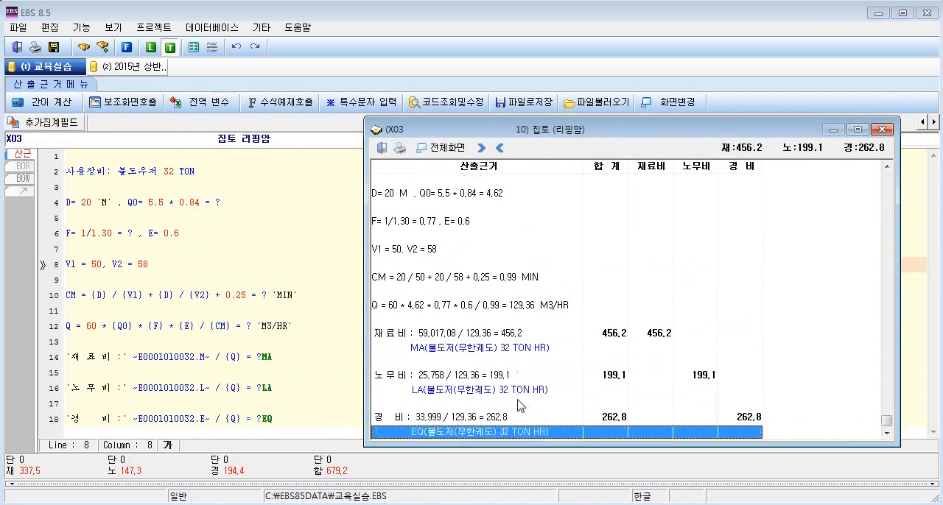
# Review the X03 result rows again from 경비 up to the first line, check the F row and close the result.
pyautogui.press('Up')
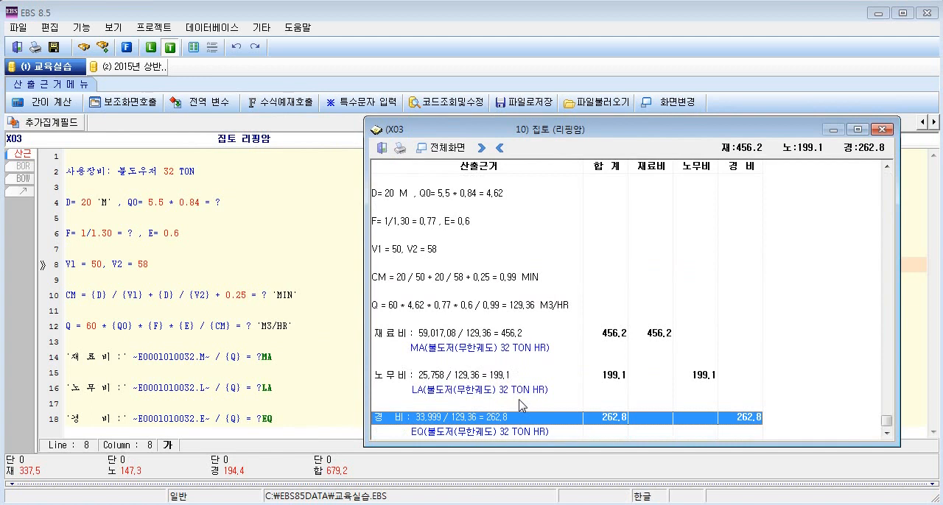
pyautogui.press('Up')
pyautogui.press('Up')
pyautogui.press('Up')
pyautogui.press('Up')
pyautogui.press('Up')
pyautogui.press('Up')
pyautogui.press('Up')
pyautogui.press('Up')
pyautogui.press('Up')
pyautogui.press('Up')
pyautogui.press('Up')
pyautogui.press('Up')
pyautogui.press('Up')
pyautogui.press('Up')
pyautogui.press('Up')
pyautogui.press('Up')
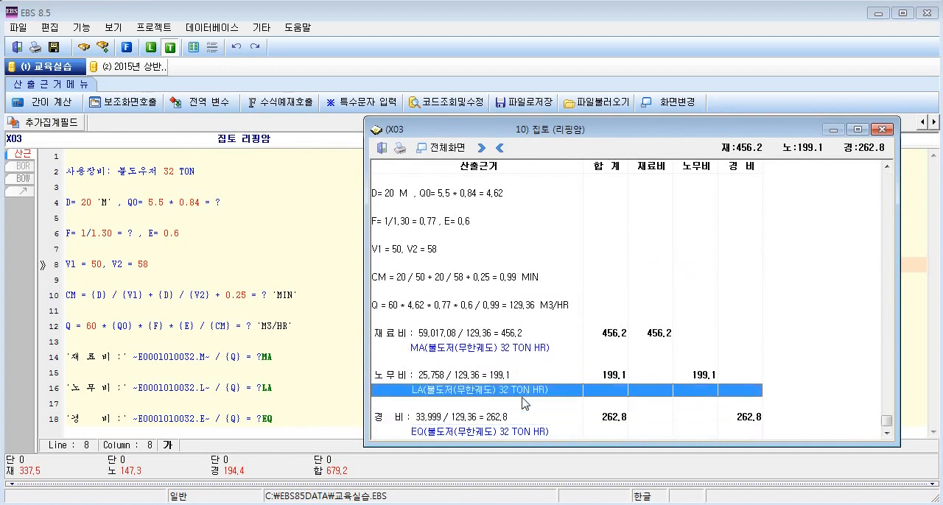
pyautogui.press('Up')
pyautogui.press('Up')
pyautogui.press('Up')
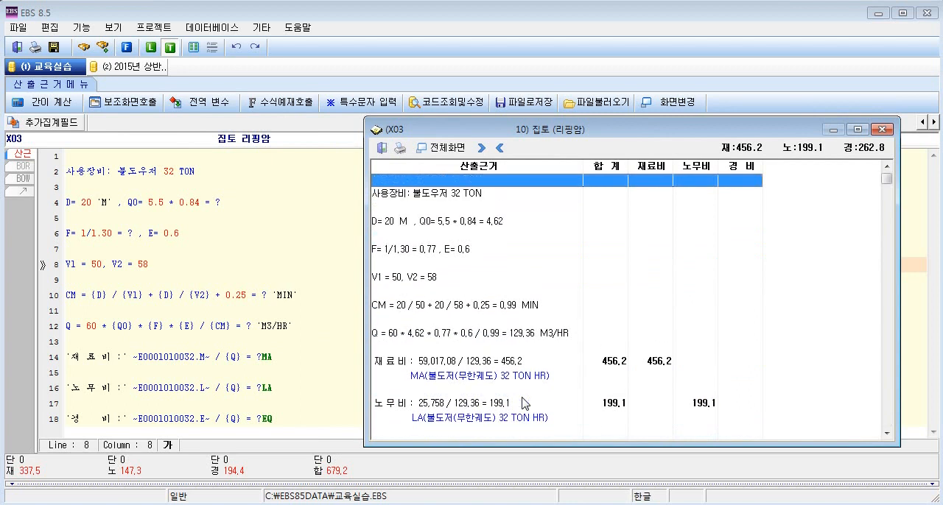
pyautogui.press('Down')
pyautogui.press('Down')
pyautogui.press('Down')
pyautogui.press('Down')
pyautogui.press('Down')
pyautogui.press('Down')
pyautogui.press('Down')
pyautogui.press('Down')
pyautogui.press('Down')
pyautogui.press('Down')
pyautogui.press('Down')
pyautogui.press('Down')
pyautogui.press('Down')
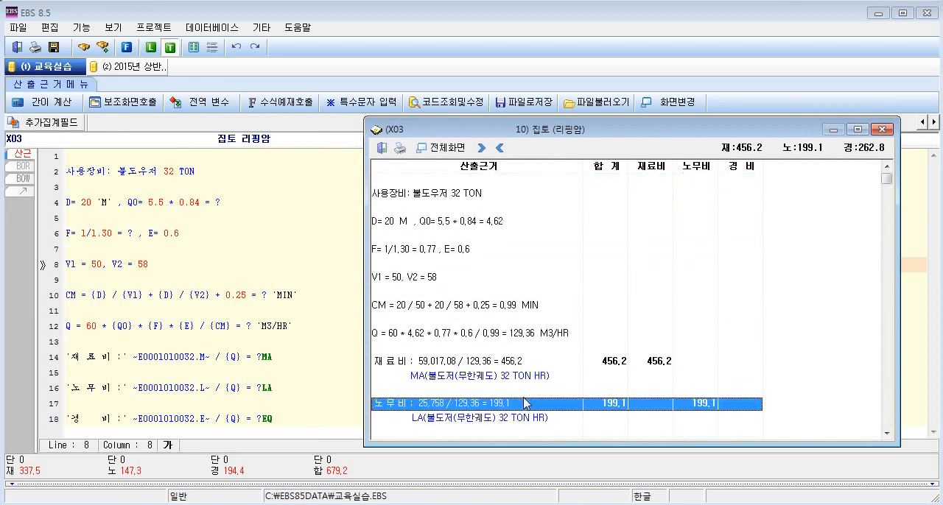
pyautogui.press('Down')
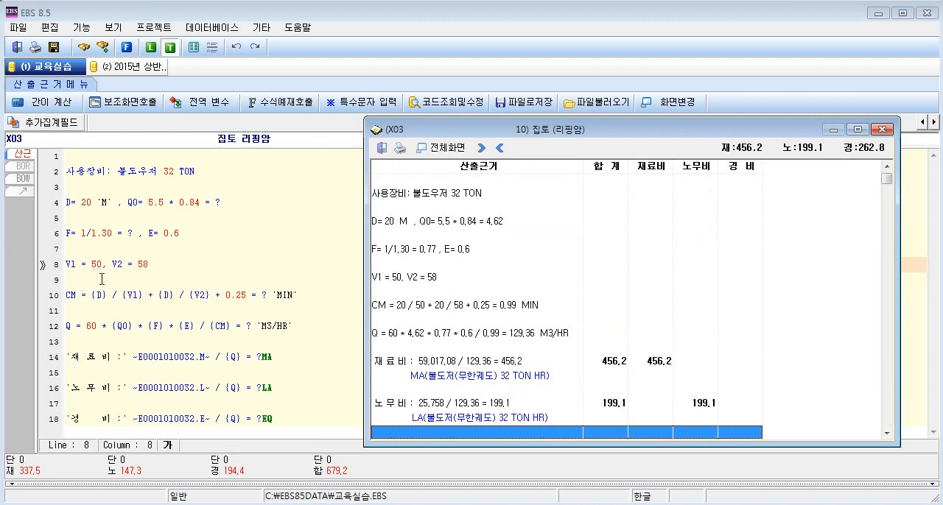
pyautogui.click(436, 250)
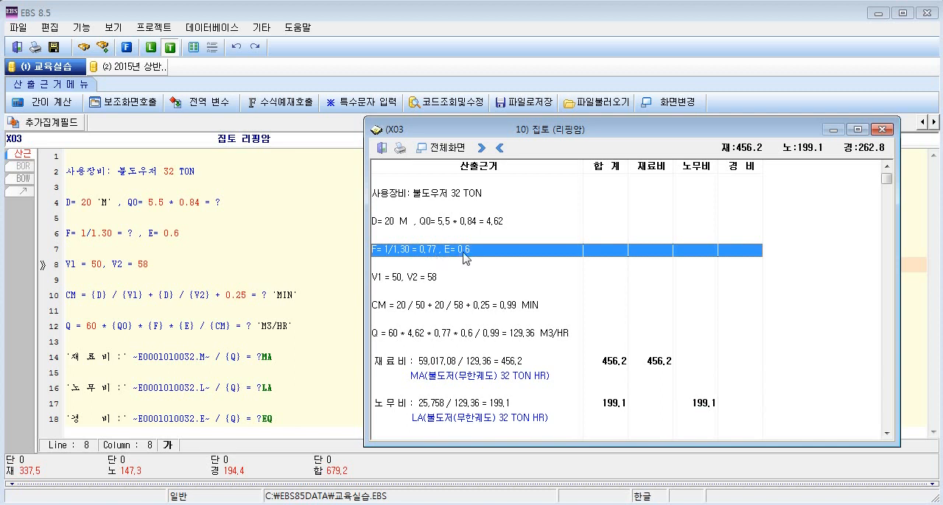
pyautogui.click(881, 128)
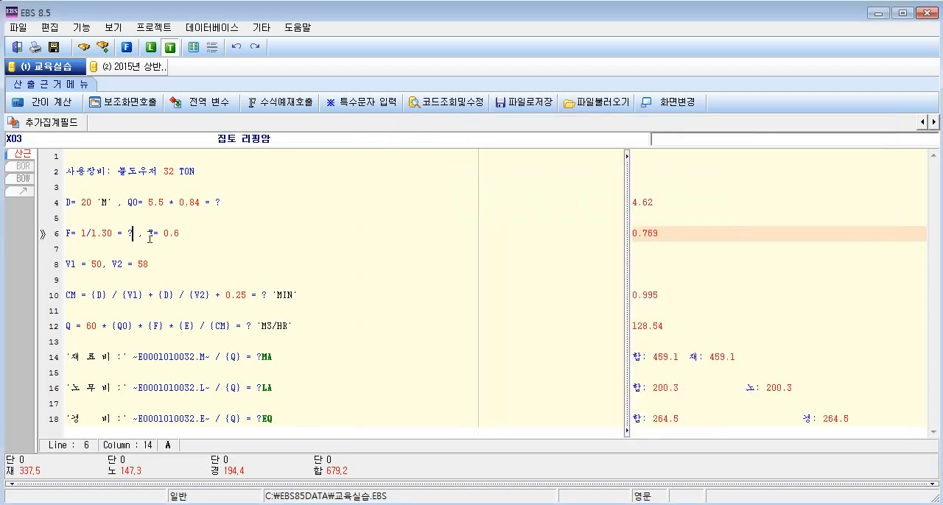
# Replace the result mark of the F formula on line 6 with the rounding format {?,'9.99R'}.
pyautogui.click(127, 233)
pyautogui.write('{')
pyautogui.press('Right')
pyautogui.write(",'9.99R'}")
# Try another character in place of the rounding letter in the F result format, and restore R.
pyautogui.click(133, 236)
pyautogui.click(153, 235)
pyautogui.click(174, 234)
pyautogui.press('Right')
pyautogui.press('Left')
pyautogui.press('Delete')
pyautogui.write('0')
pyautogui.press('BackSpace')
pyautogui.write('R')
# Calculate the X03 basis, compare the F format on line 6 with the F row of the result, and close it.
pyautogui.click(46, 105)
pyautogui.moveTo(289, 130); pyautogui.dragTo(386, 134)
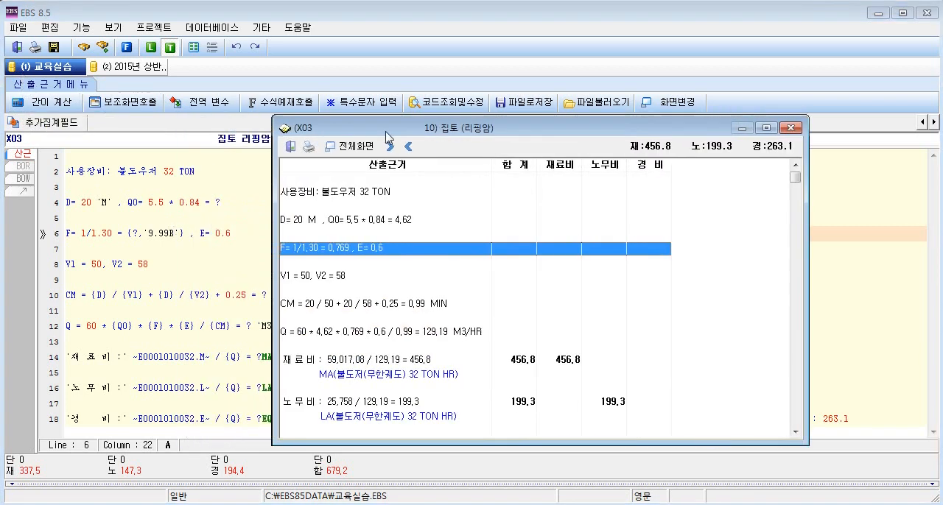
pyautogui.moveTo(128, 233); pyautogui.dragTo(184, 234)
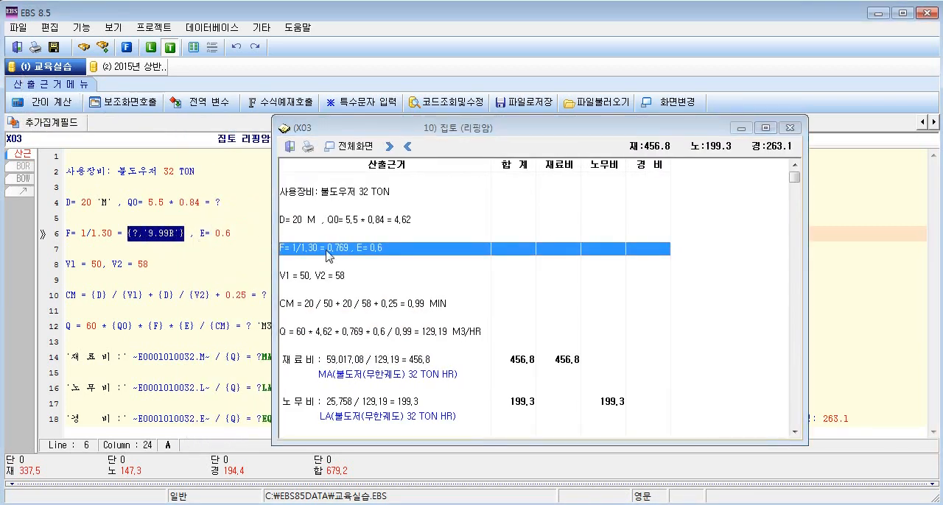
pyautogui.click(345, 252)
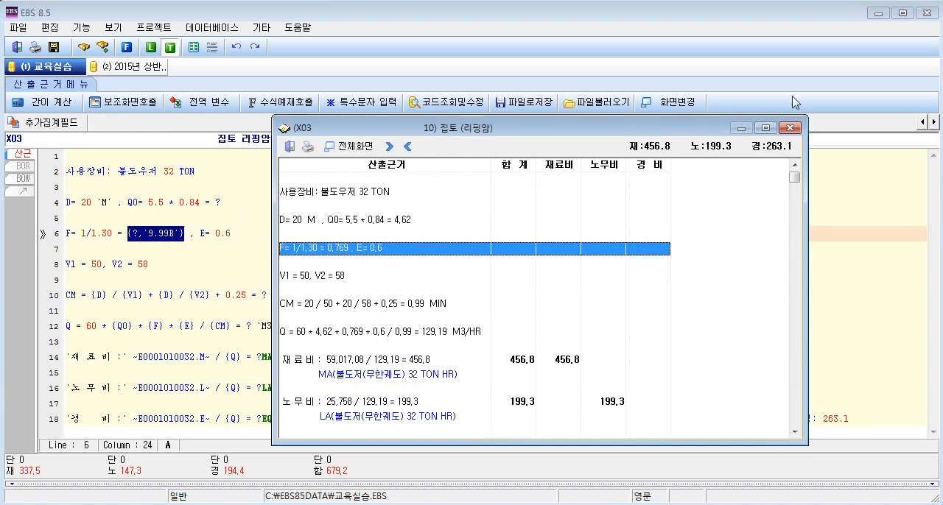
pyautogui.click(789, 128)
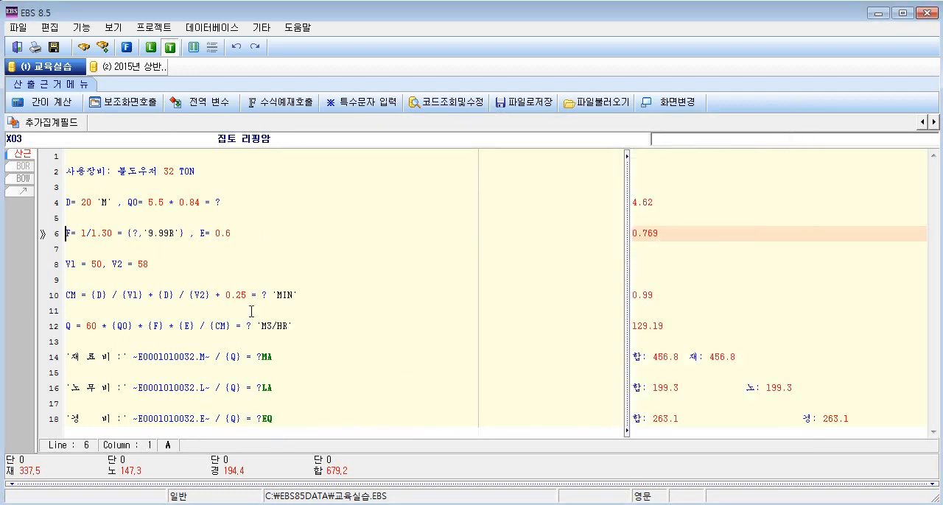
# Try adding two more decimal places and the rounding letter C to the F result format on line 6.
pyautogui.click(168, 234)
pyautogui.press('Left')
pyautogui.press('Left')
pyautogui.press('Right')
pyautogui.write('99')
pyautogui.press('Right')
pyautogui.press('Right')
pyautogui.press('BackSpace')
pyautogui.write('C')
# Restore the F result format on line 6 to {?,'9.99R'}.
pyautogui.press('BackSpace')
pyautogui.press('BackSpace')
pyautogui.press('BackSpace')
pyautogui.write('R')
pyautogui.press('Left')
pyautogui.press('BackSpace')
pyautogui.press('BackSpace')
pyautogui.press('BackSpace')
pyautogui.press('BackSpace')
pyautogui.write('C9.95')
pyautogui.press('Delete')
pyautogui.write('R')
pyautogui.moveTo(159, 235); pyautogui.dragTo(182, 235)
# Replace the result mark of the CM formula on line 10 with the rounding format {?,'9.99R'}.
pyautogui.click(84, 296)
pyautogui.click(268, 295)
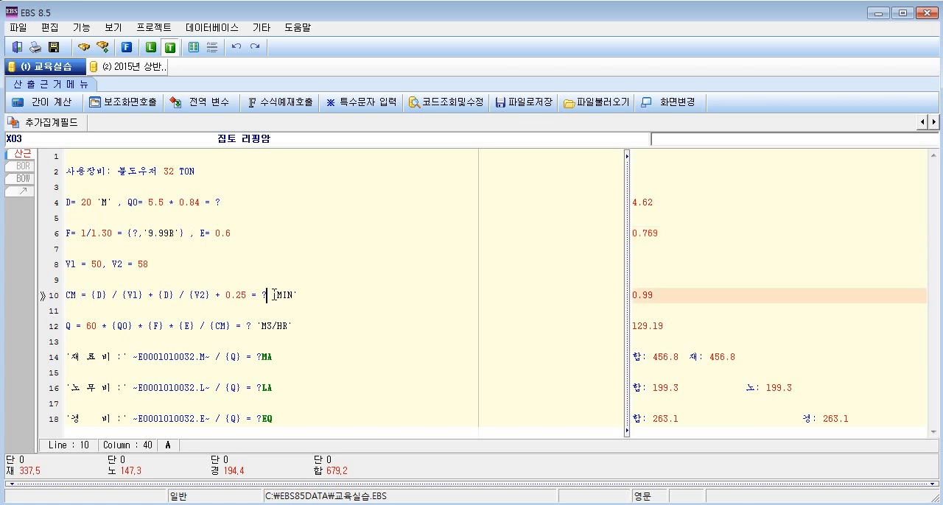
pyautogui.press('Left')
pyautogui.write('{')
pyautogui.press('Right')
pyautogui.write(",'9.99R'}")
# Calculate the X03 basis and compare the formatted F formula with its row in the result.
pyautogui.press('F9')
pyautogui.moveTo(433, 132); pyautogui.dragTo(628, 122)
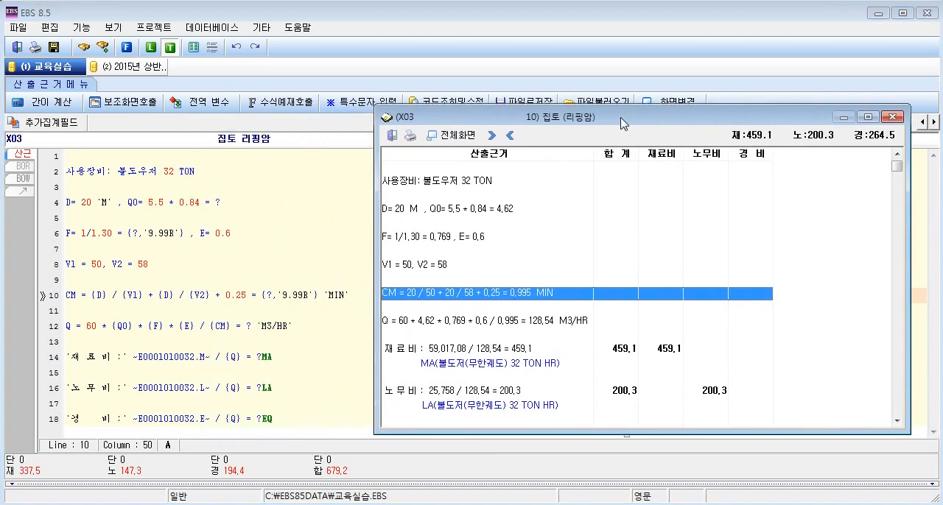
pyautogui.moveTo(126, 233); pyautogui.dragTo(180, 232)
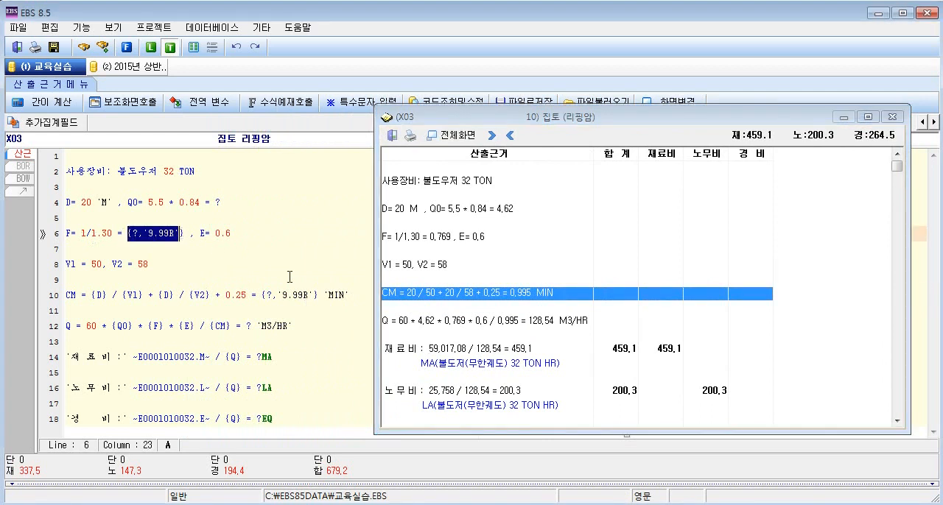
pyautogui.click(434, 241)
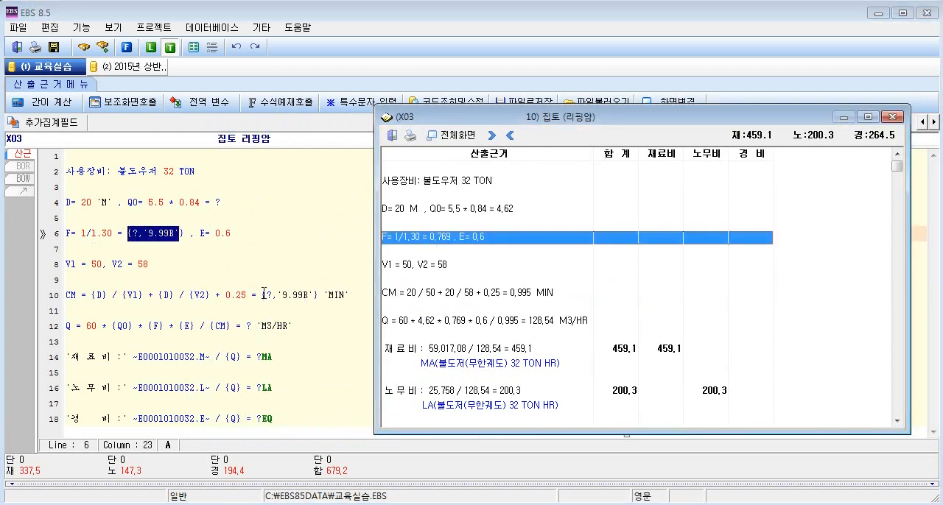
# Compare the formatted CM formula on line 10 with its result row and examine the Q, material, labour and expense rows.
pyautogui.moveTo(262, 294); pyautogui.dragTo(318, 295)
pyautogui.click(460, 291)
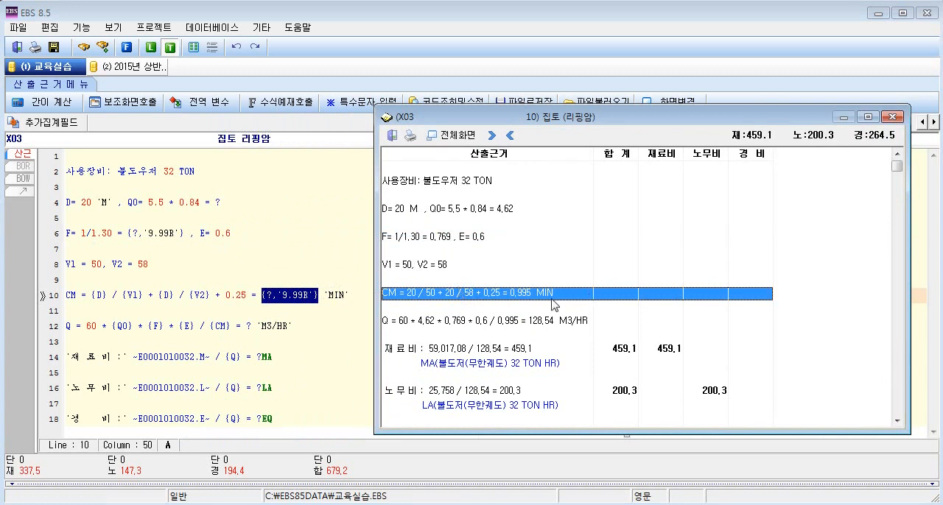
pyautogui.click(550, 322)
pyautogui.click(530, 351)
pyautogui.click(550, 390)
pyautogui.click(558, 406)
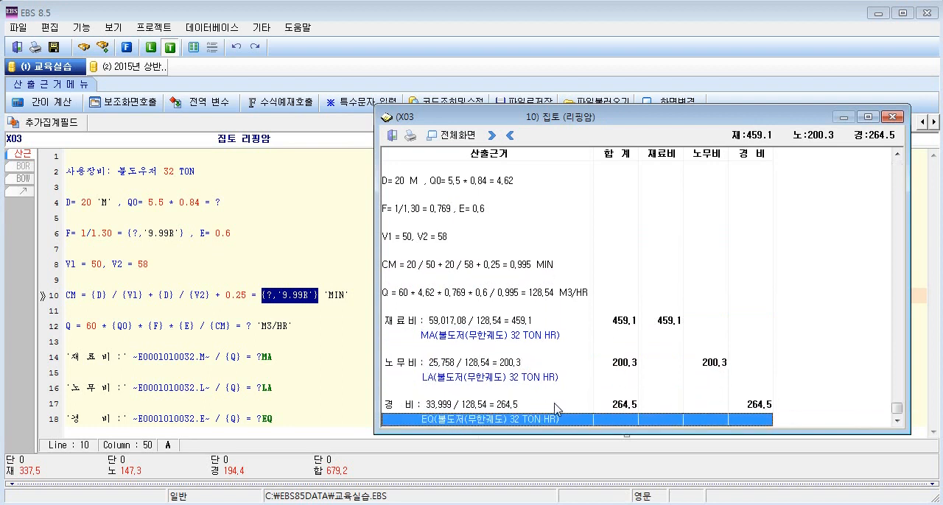
pyautogui.moveTo(589, 322); pyautogui.dragTo(697, 413)
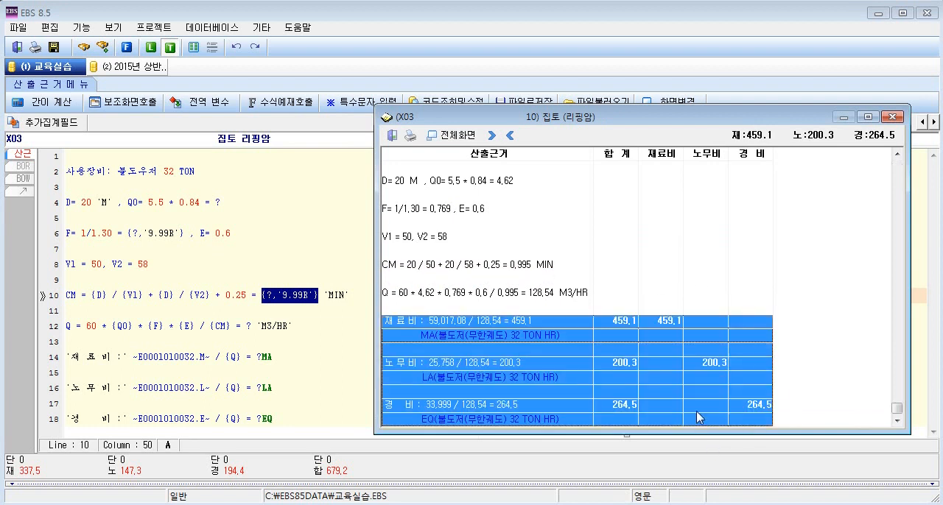
pyautogui.click(673, 374)
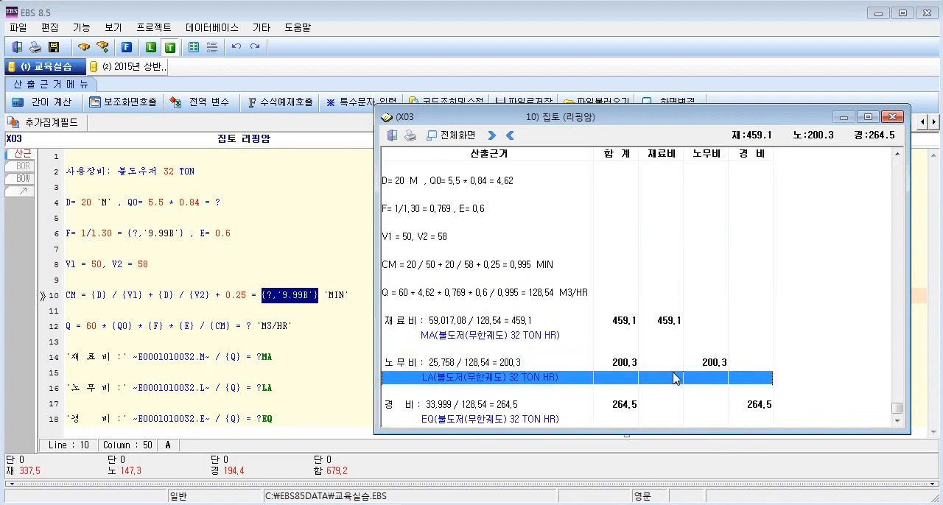
# Close the calculation result and save the X03 calculation basis, returning to the 일위대가 list.
pyautogui.click(895, 118)
pyautogui.click(395, 313)
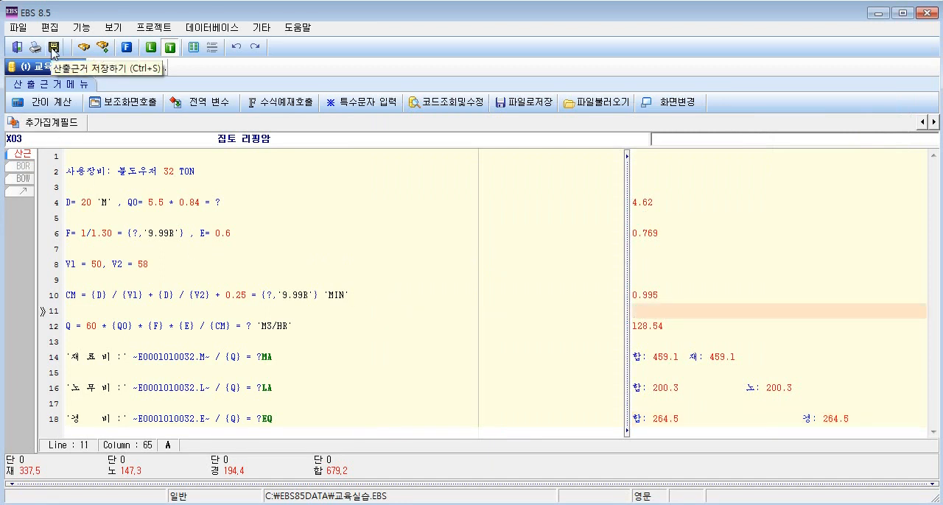
pyautogui.click(53, 50)
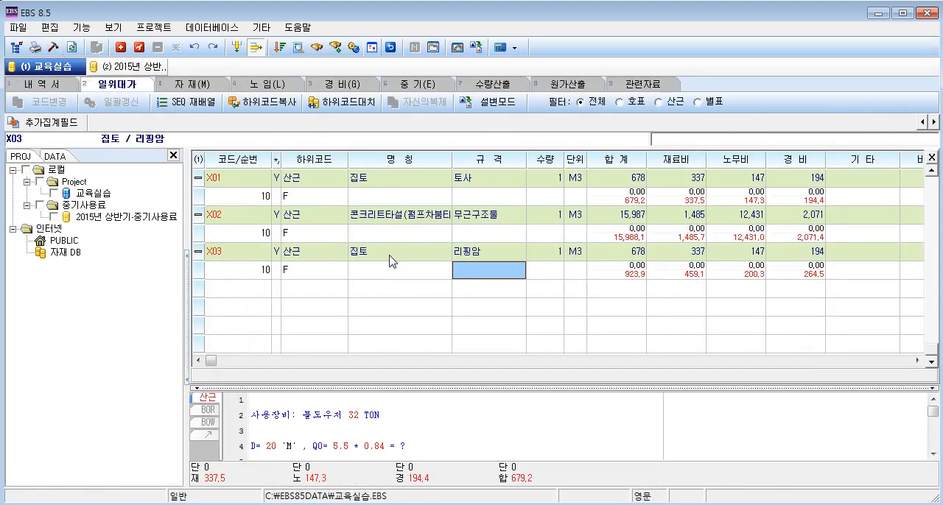
# Compare the X03 item's costs with its detail row and recalculate the item from the saved basis.
pyautogui.click(431, 268)
pyautogui.click(429, 266)
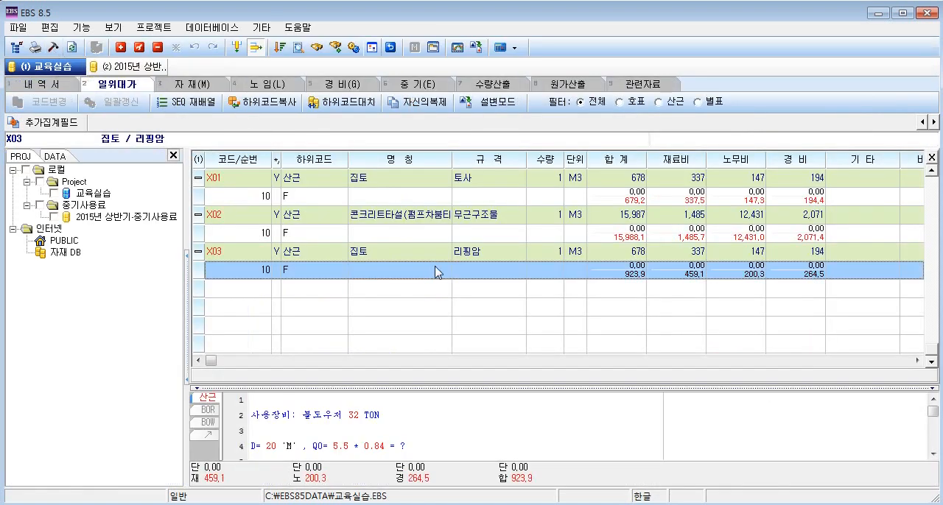
pyautogui.click(642, 253)
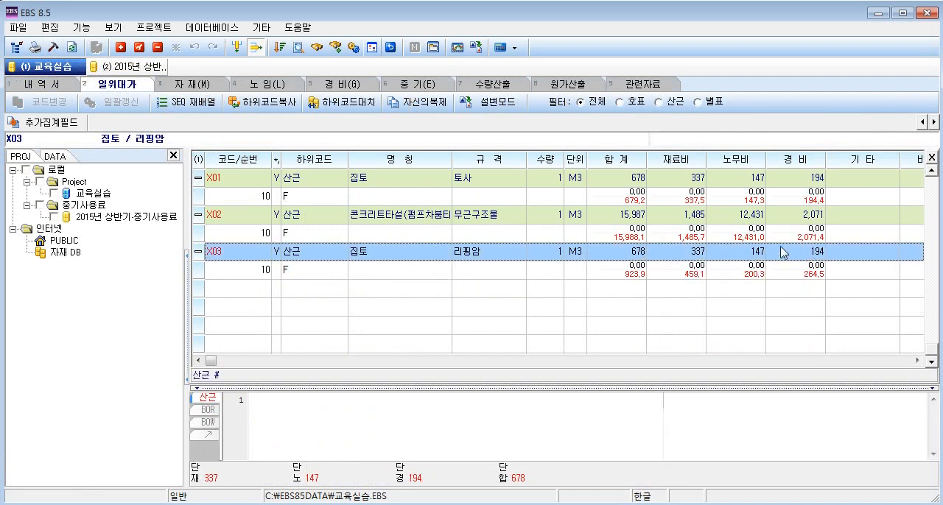
pyautogui.click(710, 279)
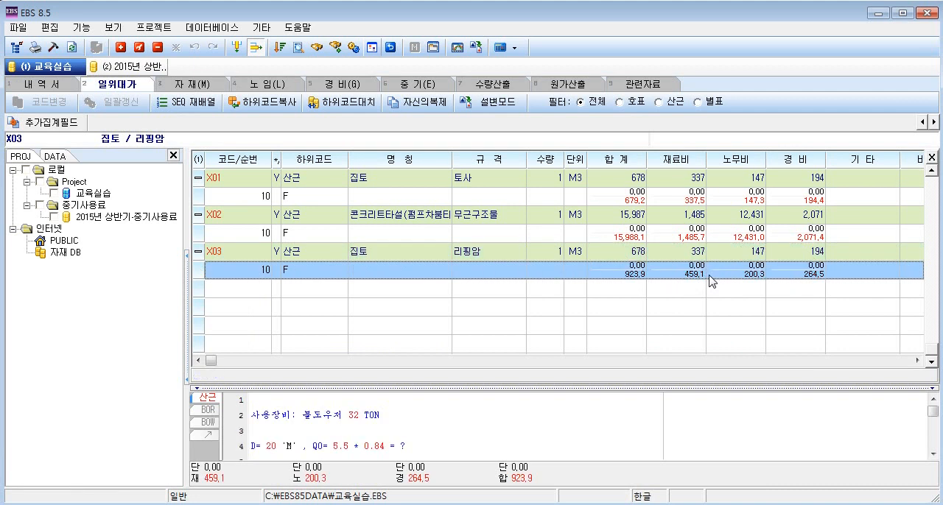
pyautogui.click(673, 257)
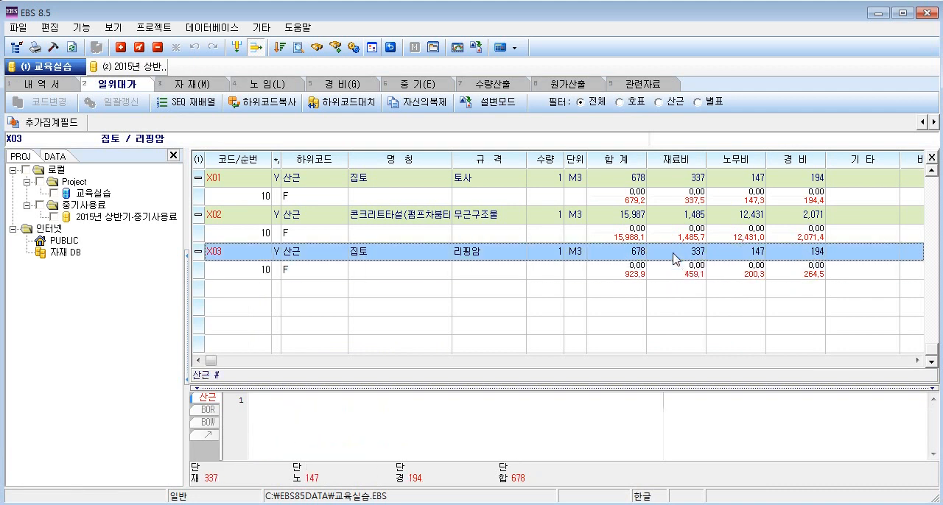
pyautogui.press('F9')
pyautogui.click(672, 269)
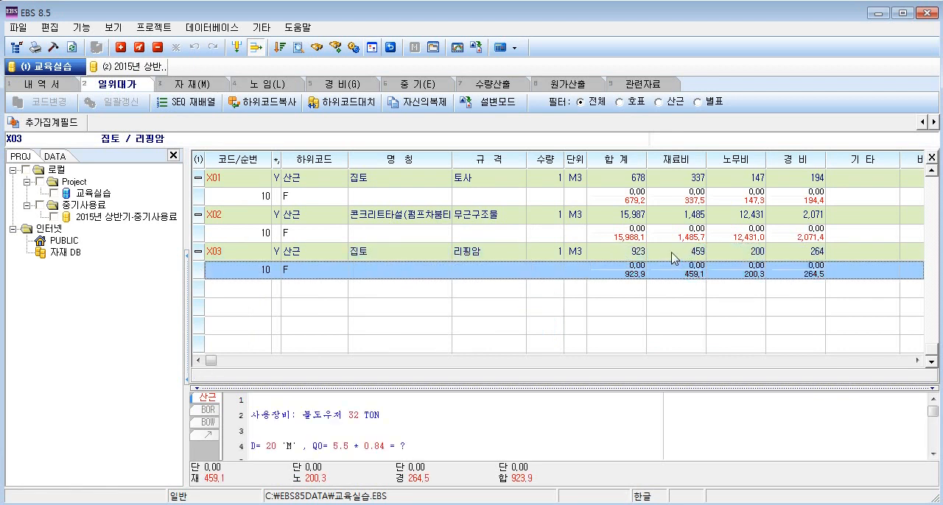
pyautogui.click(671, 253)
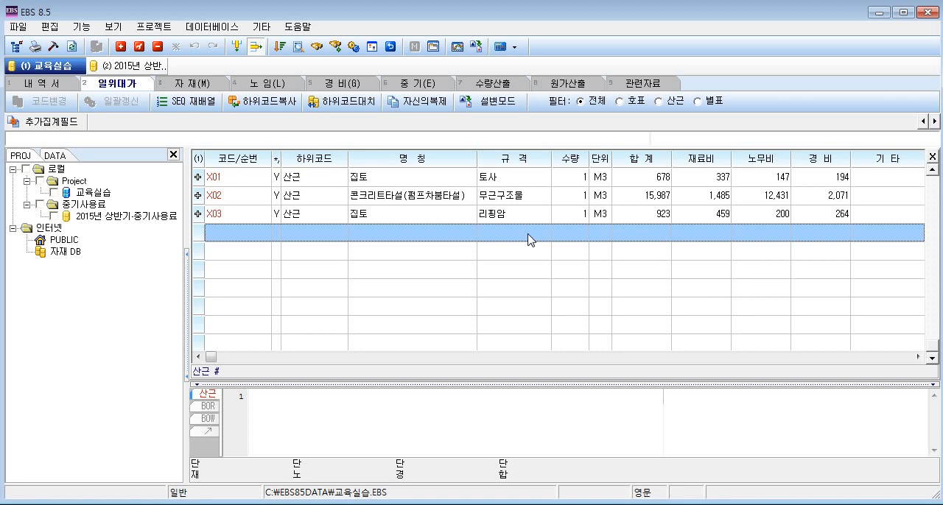
# Duplicate the X02 콘크리트타설(펌프차붐타설) item within 교육실습 under the code X04.
pyautogui.click(512, 201)
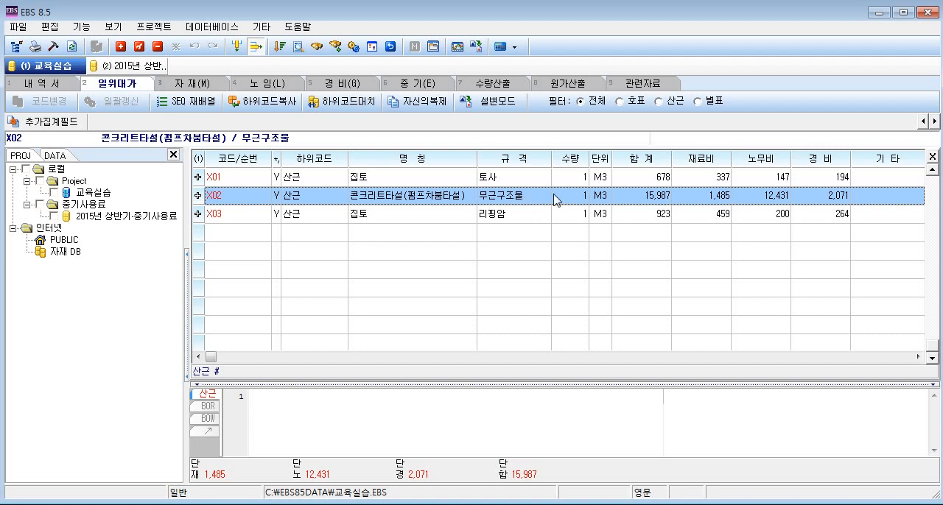
pyautogui.click(424, 103)
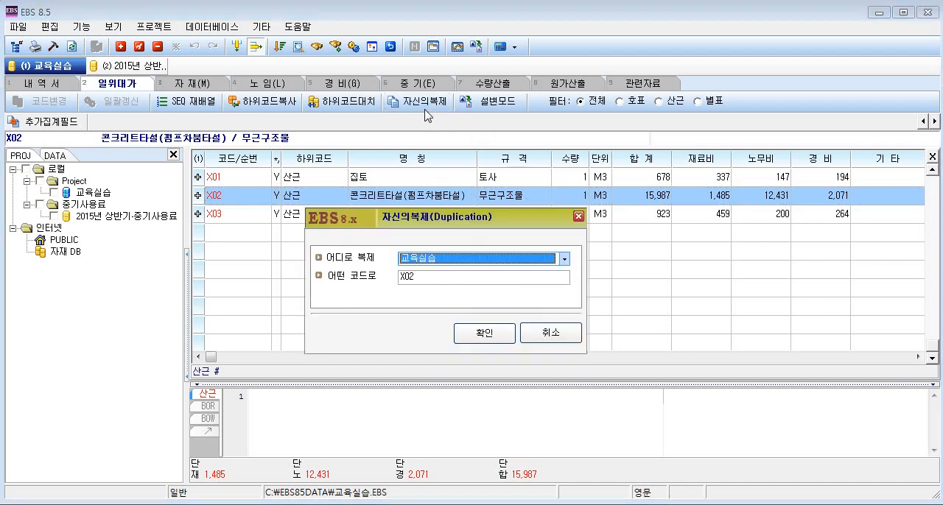
pyautogui.click(451, 277)
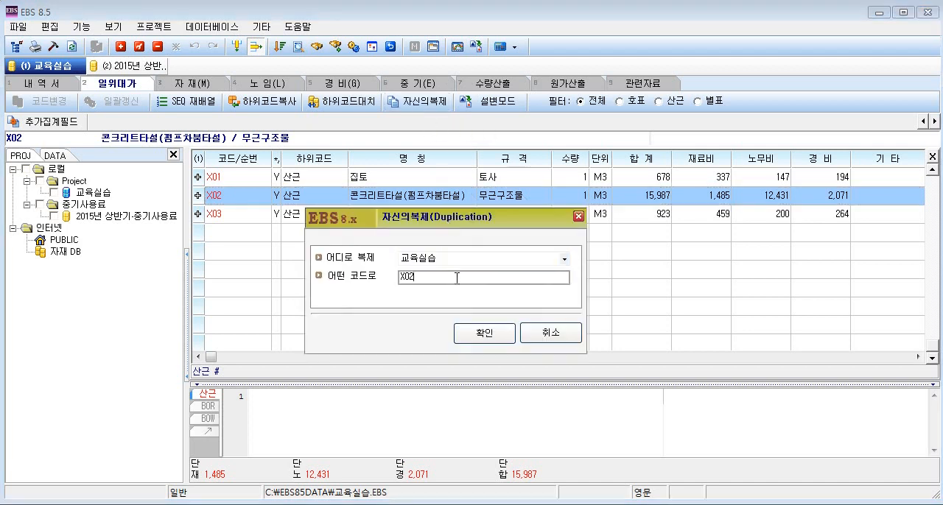
pyautogui.press('BackSpace')
pyautogui.write('4')
pyautogui.click(484, 335)
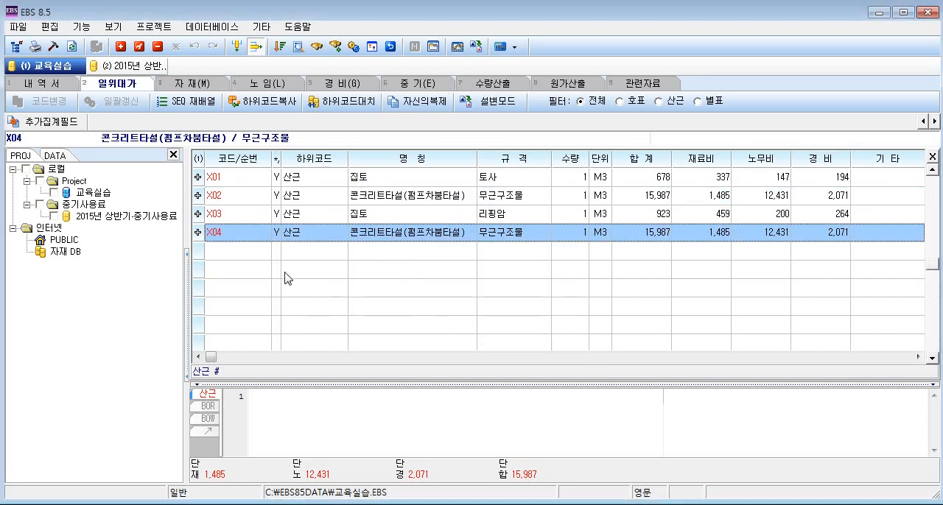
# Expand the X04 item and change its specification to 철근구조물.
pyautogui.doubleClick(494, 232)
pyautogui.click(494, 251)
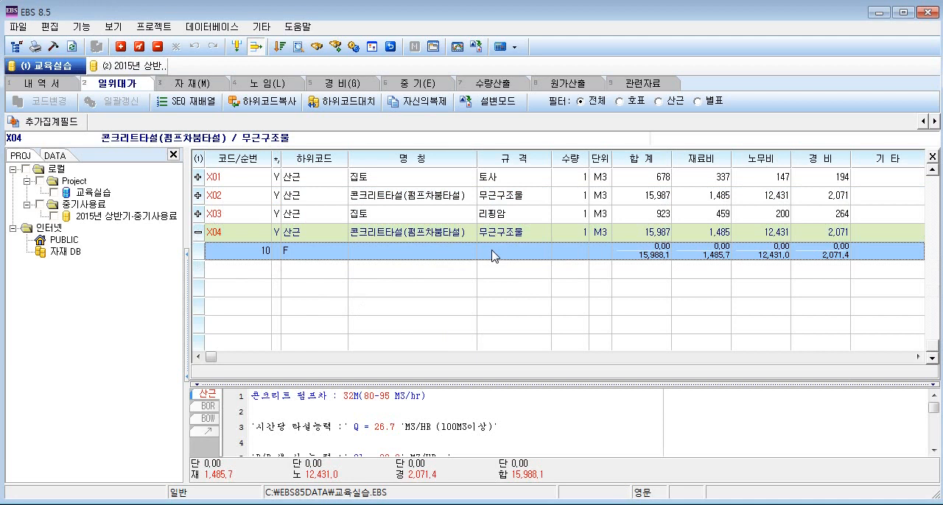
pyautogui.click(477, 231)
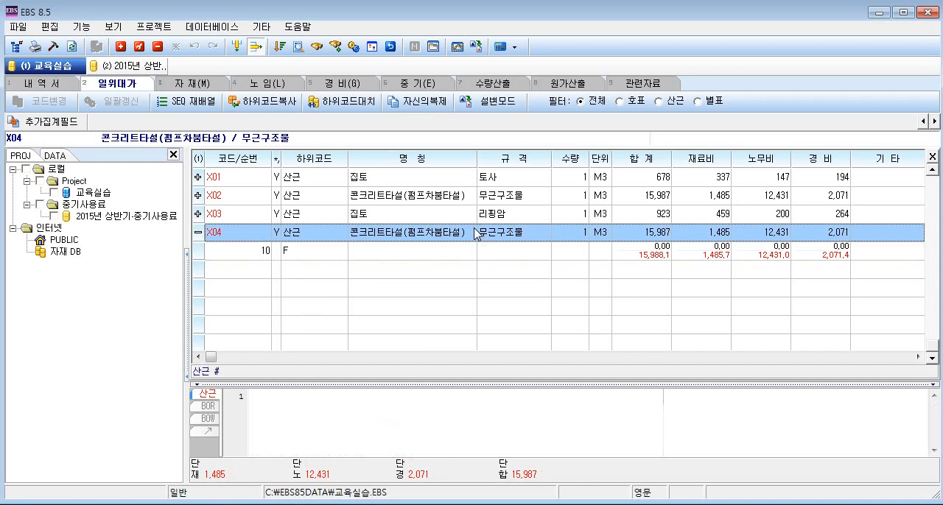
pyautogui.click(139, 47)
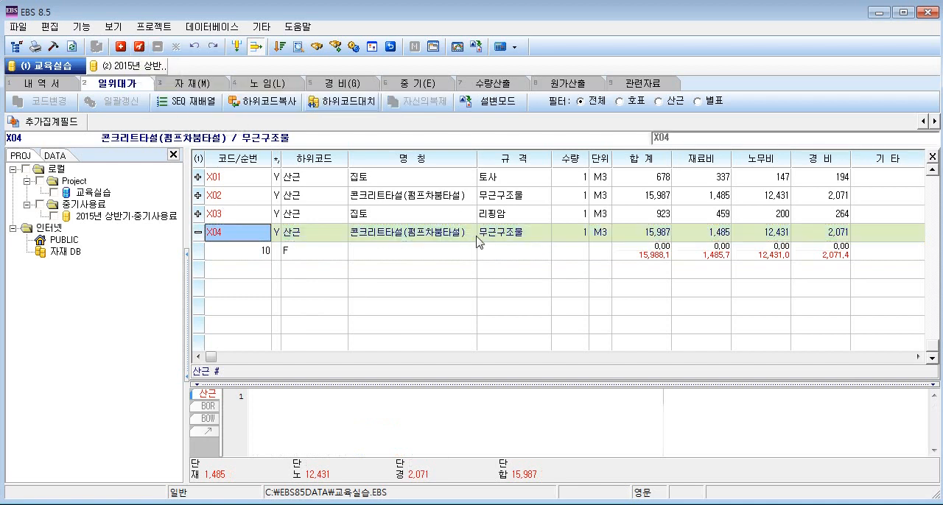
pyautogui.press('Tab')
pyautogui.press('Tab')
pyautogui.press('Tab')
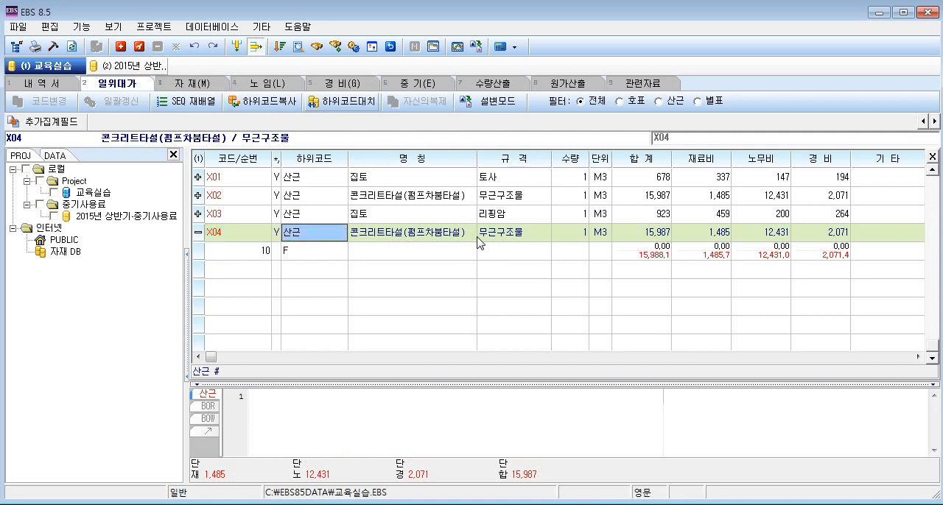
pyautogui.press('Tab')
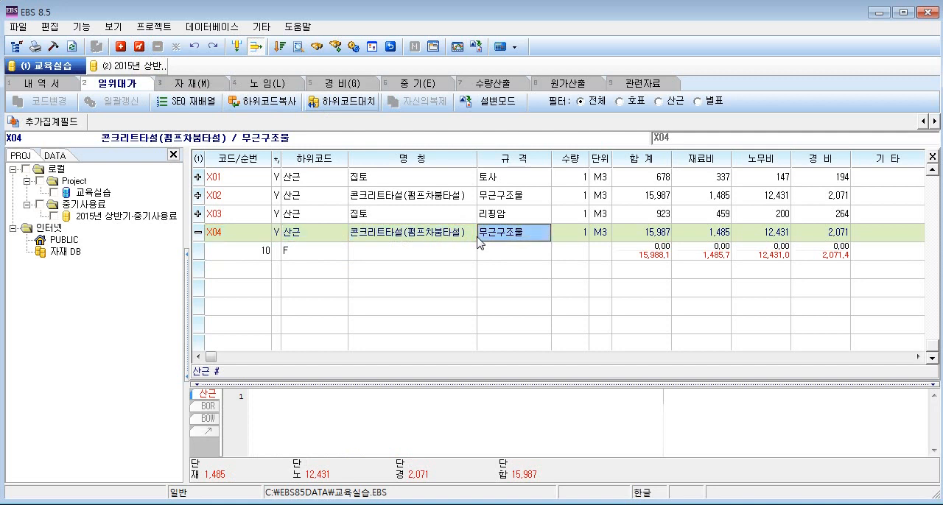
pyautogui.press('Return')
pyautogui.press('Left')
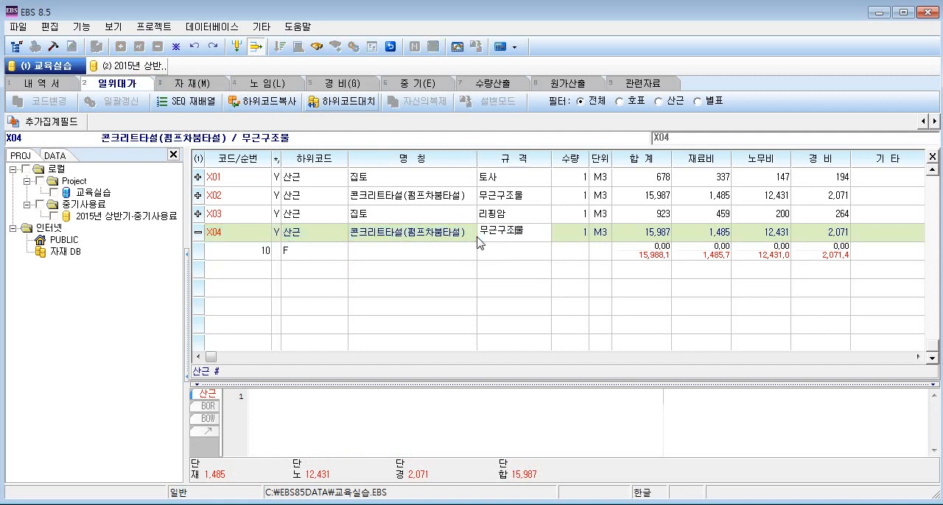
pyautogui.press('BackSpace')
pyautogui.press('BackSpace')
pyautogui.write('철근')
pyautogui.press('Return')
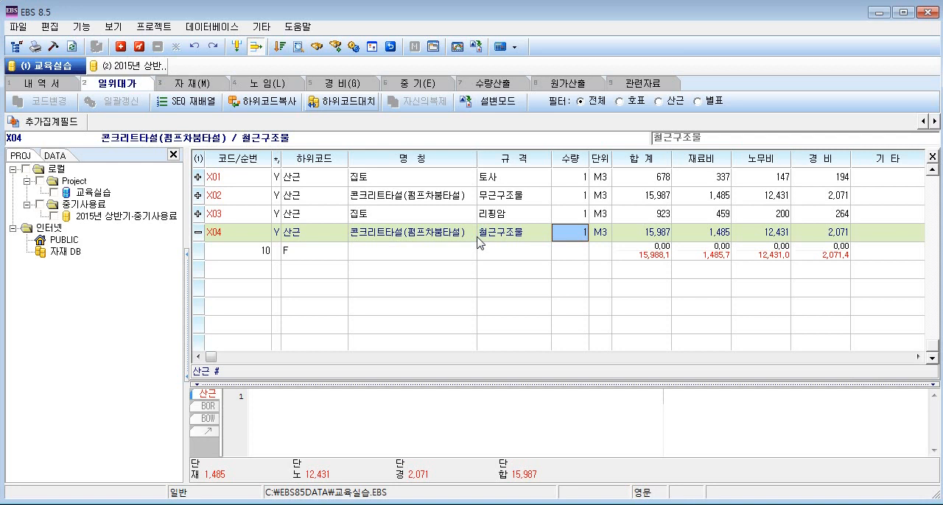
# Open the calculation basis of X04 and locate section 2, 타설인건비(배관타설).
pyautogui.press('Down')
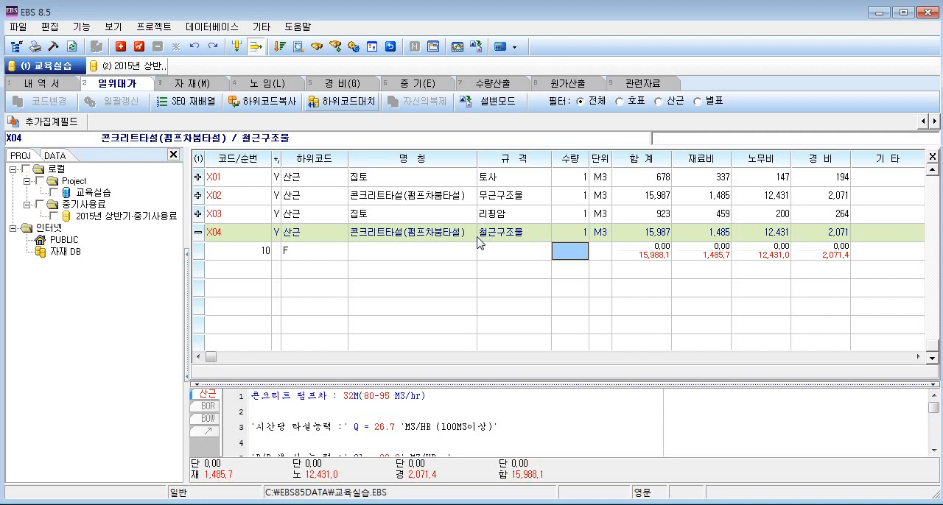
pyautogui.click(509, 260)
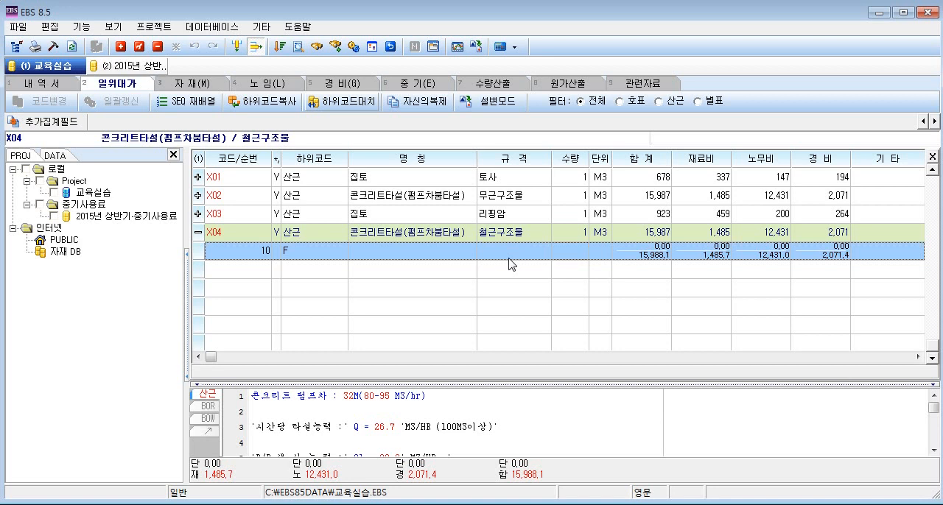
pyautogui.doubleClick(509, 259)
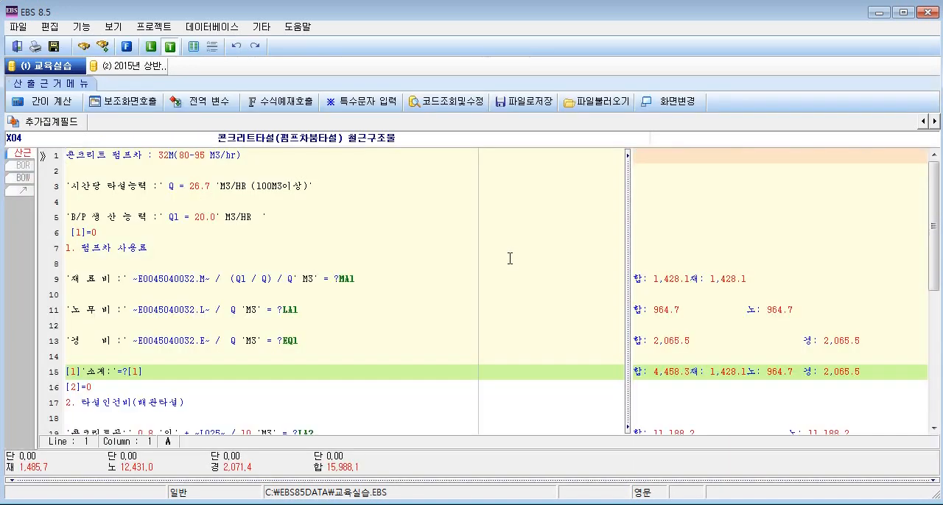
pyautogui.click(463, 261)
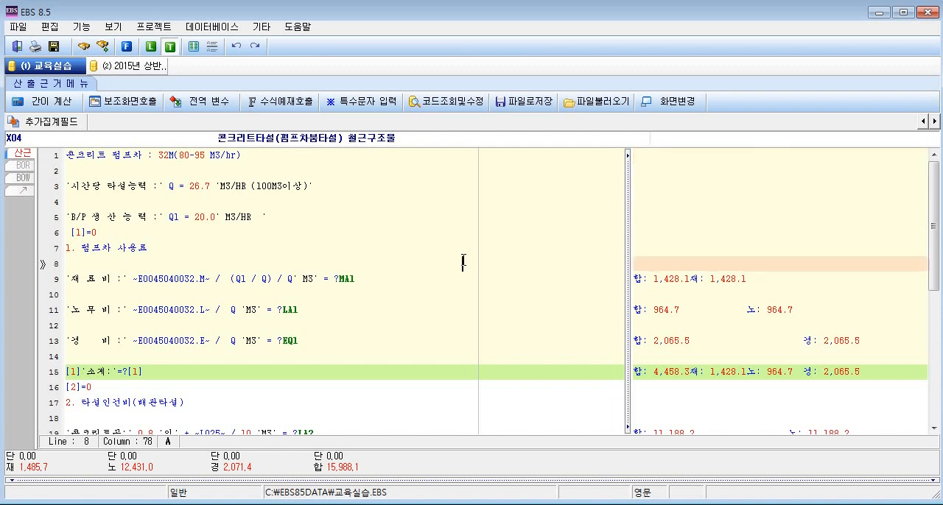
pyautogui.scroll(-3, 463, 260)
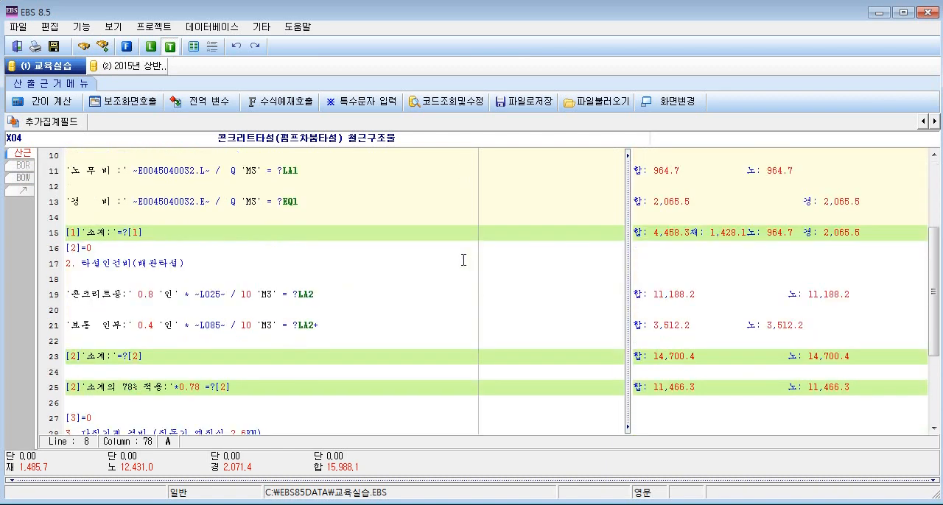
pyautogui.moveTo(72, 264); pyautogui.dragTo(184, 265)
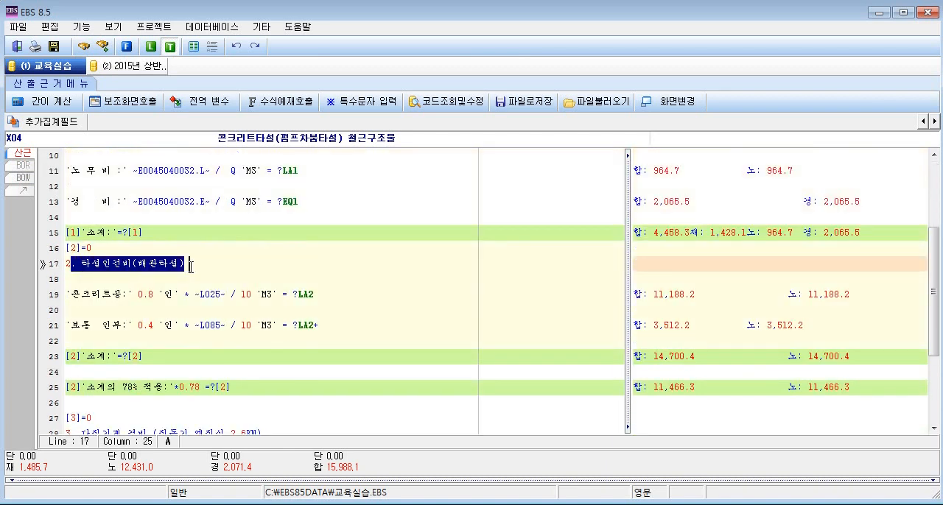
pyautogui.click(191, 266)
# Change the subtotal rate on line 25 to 95% in the label and the multiplier to 0.95.
pyautogui.moveTo(118, 388); pyautogui.dragTo(63, 393)
pyautogui.click(139, 388)
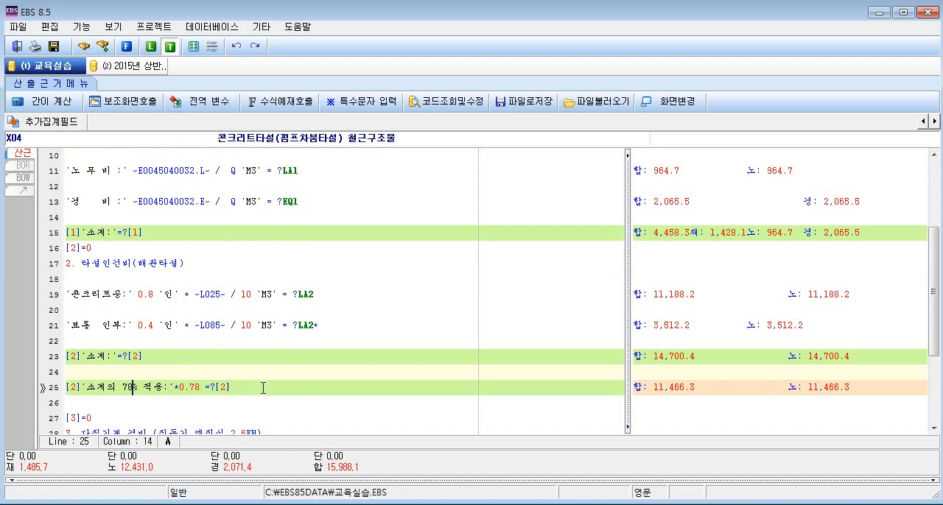
pyautogui.press('BackSpace')
pyautogui.press('BackSpace')
pyautogui.write('95')
pyautogui.press('Right')
pyautogui.press('Right')
pyautogui.press('Right')
pyautogui.press('Right')
pyautogui.press('Right')
pyautogui.press('Right')
pyautogui.press('Right')
pyautogui.press('Right')
pyautogui.press('Right')
pyautogui.press('Right')
pyautogui.press('BackSpace')
pyautogui.press('BackSpace')
pyautogui.write('95')
pyautogui.press('Hangul')
pyautogui.press('Right')
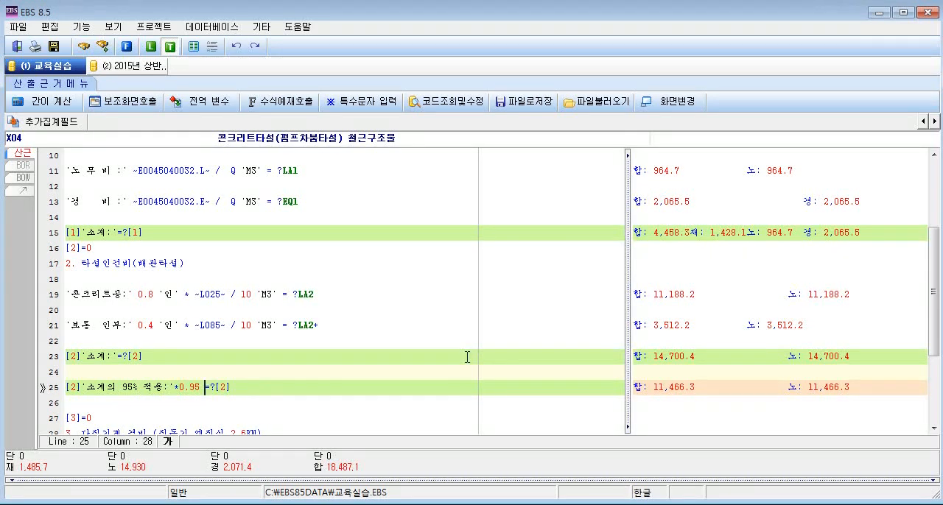
# Calculate the X04 basis and check the 소계 and 소계의 95% 적용 rows of section 2 in the result.
pyautogui.click(59, 108)
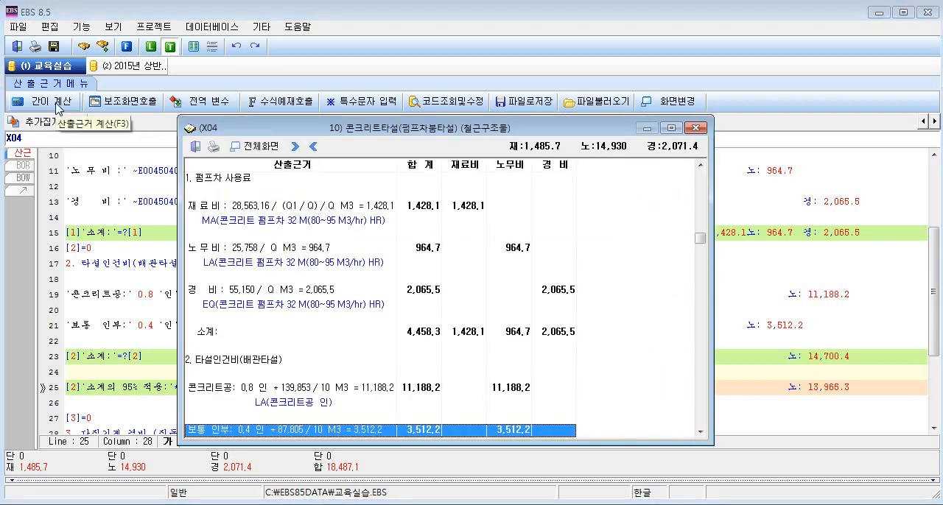
pyautogui.click(530, 362)
pyautogui.press('Down')
pyautogui.press('Down')
pyautogui.press('Down')
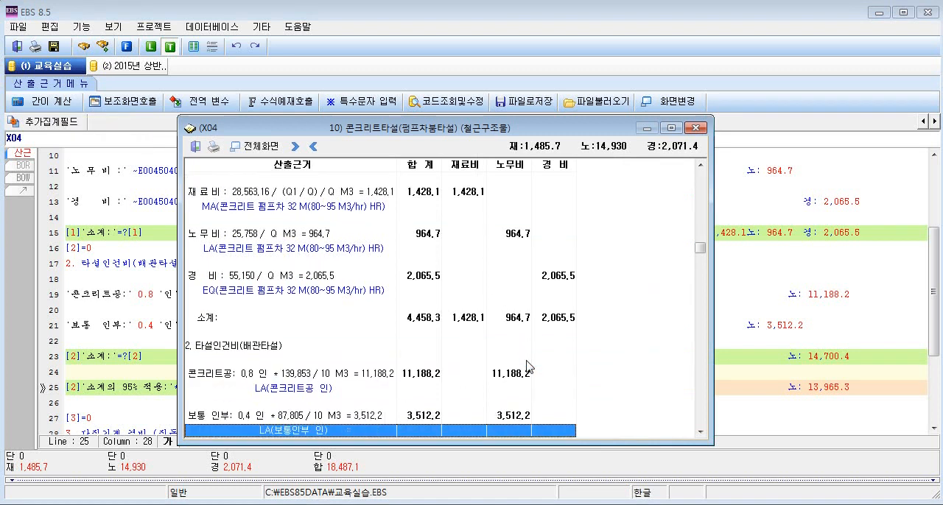
pyautogui.press('Down')
pyautogui.press('Down')
pyautogui.press('Down')
pyautogui.click(440, 365)
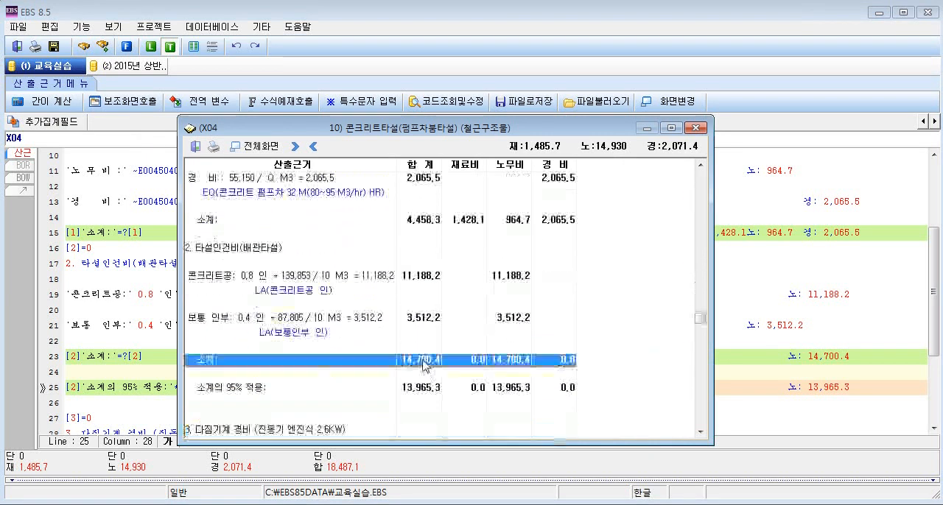
pyautogui.click(439, 392)
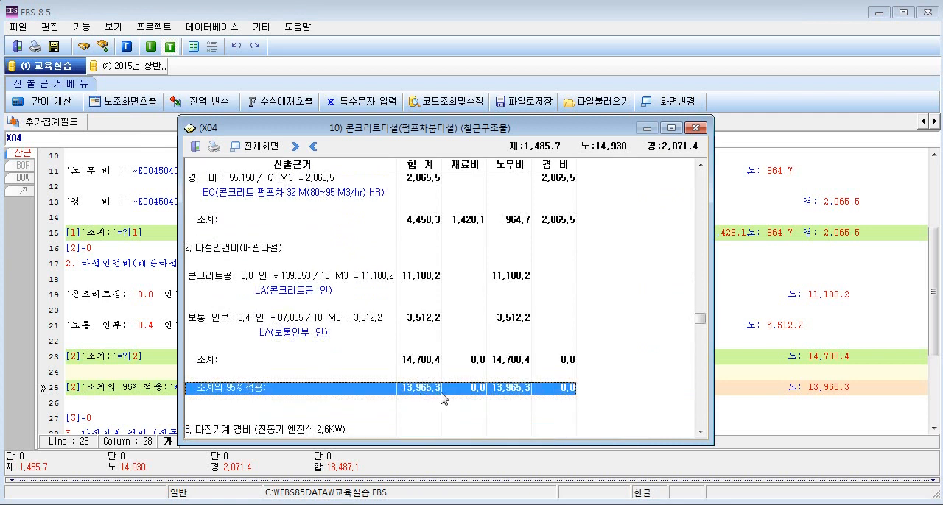
# Close the calculation result and add the heading 4.잡재료비(타설인건비의 5%) below the section 3 subtotal.
pyautogui.press('Escape')
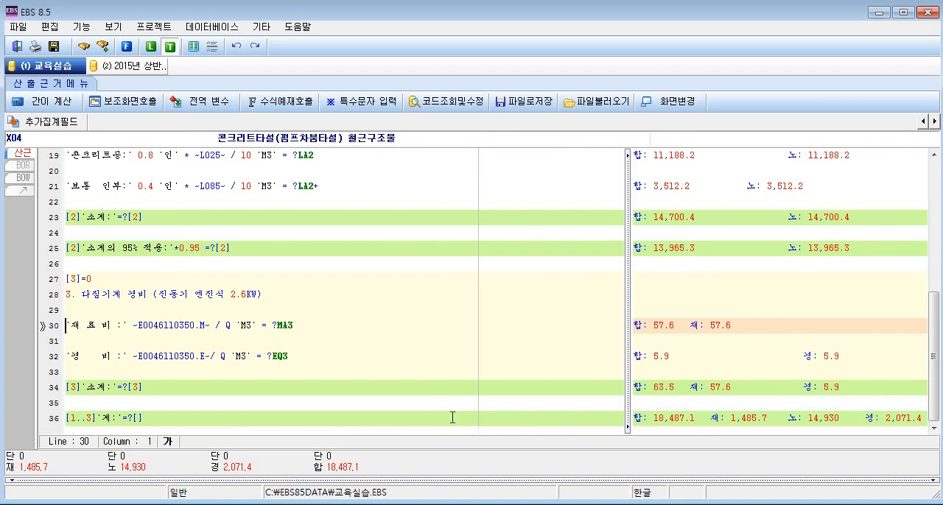
pyautogui.click(155, 391)
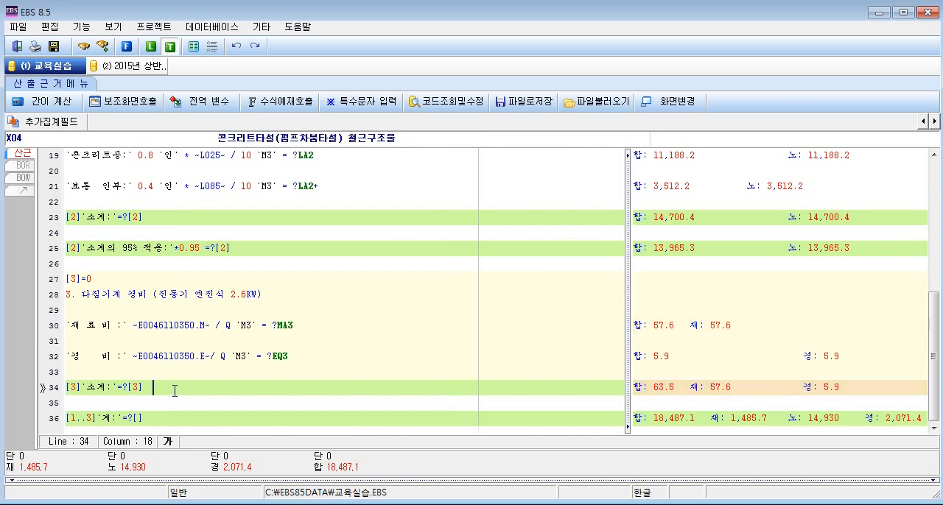
pyautogui.press('Return')
pyautogui.press('Return')
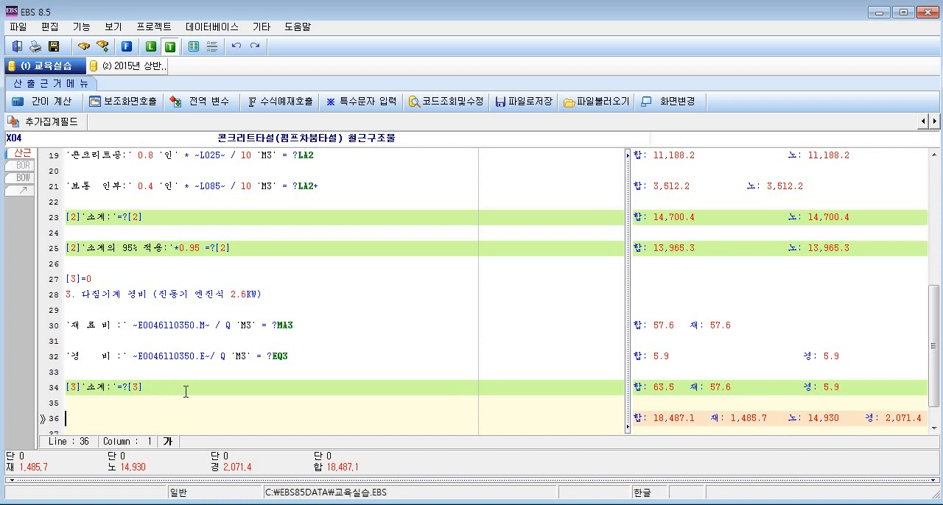
pyautogui.write('4.')
pyautogui.write('잡잴')
pyautogui.write('료비(ㄹ')
pyautogui.write('타설인거')
pyautogui.write('ㄴ비의 ')
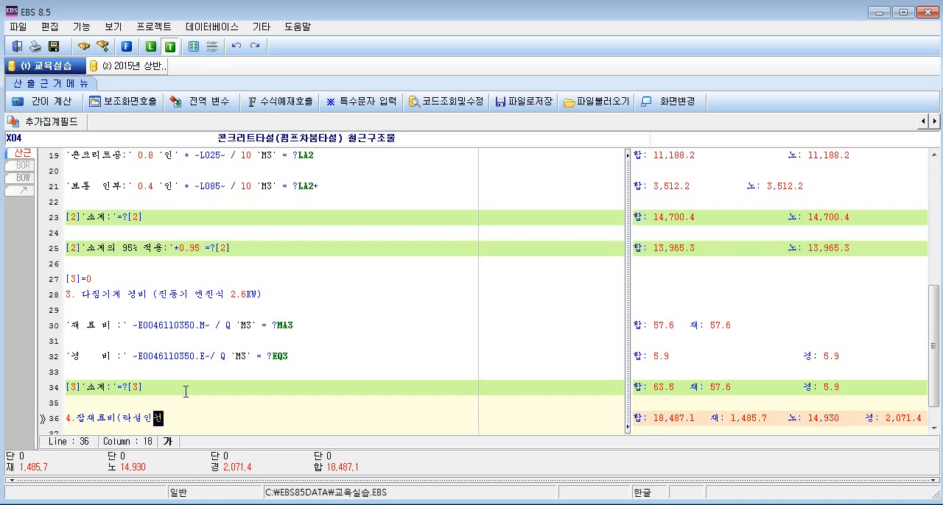
pyautogui.write('5%)')
pyautogui.moveTo(122, 419); pyautogui.dragTo(188, 418)
pyautogui.click(188, 418)
# Start a formula line under the 잡재료비 heading with {[2]}, the reference to the section 2 subtotal.
pyautogui.scroll(1, 257, 416)
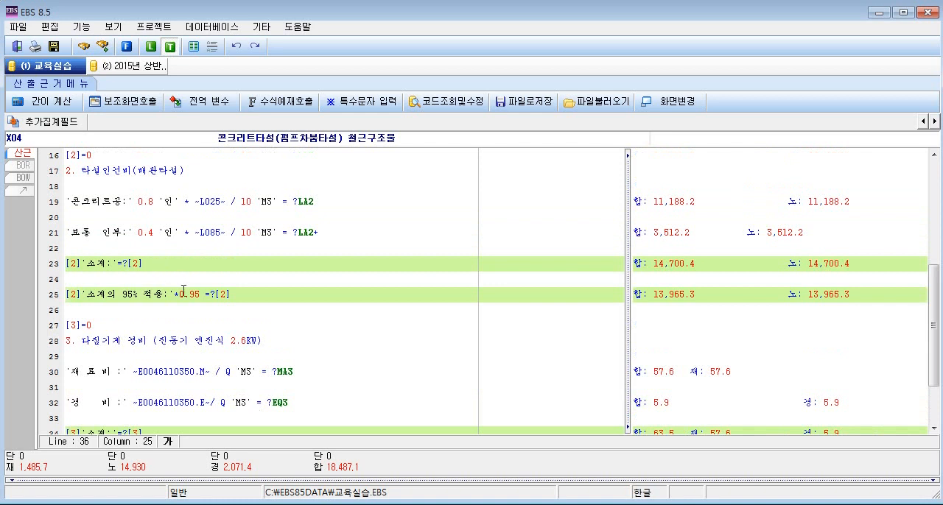
pyautogui.moveTo(216, 294); pyautogui.dragTo(232, 294)
pyautogui.scroll(-2, 271, 364)
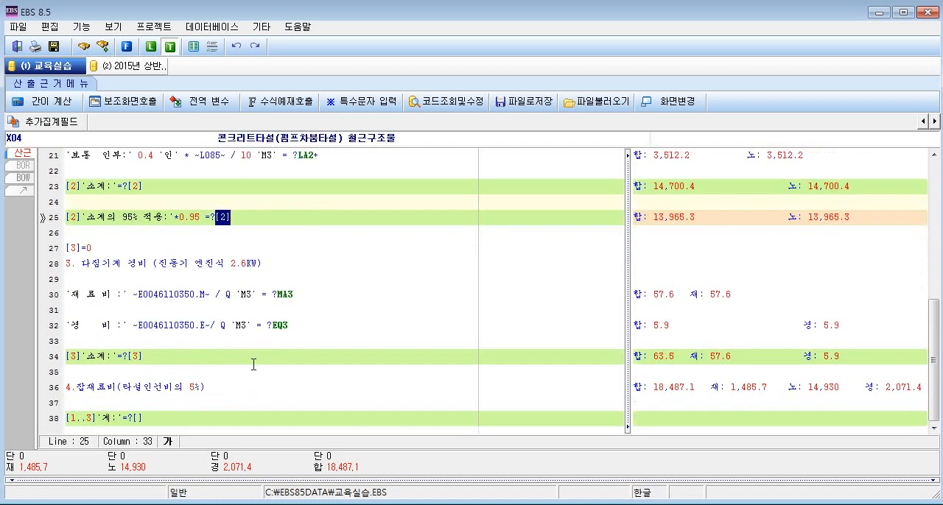
pyautogui.click(209, 386)
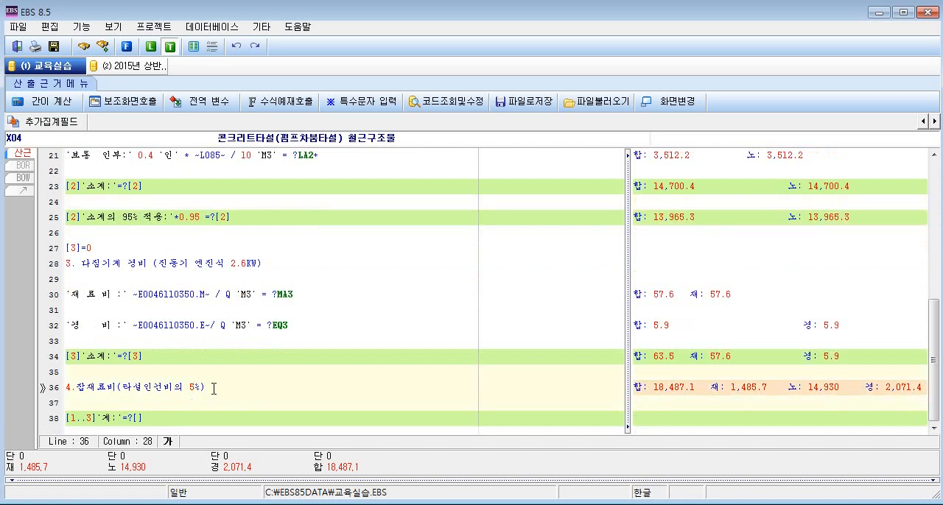
pyautogui.press('Return')
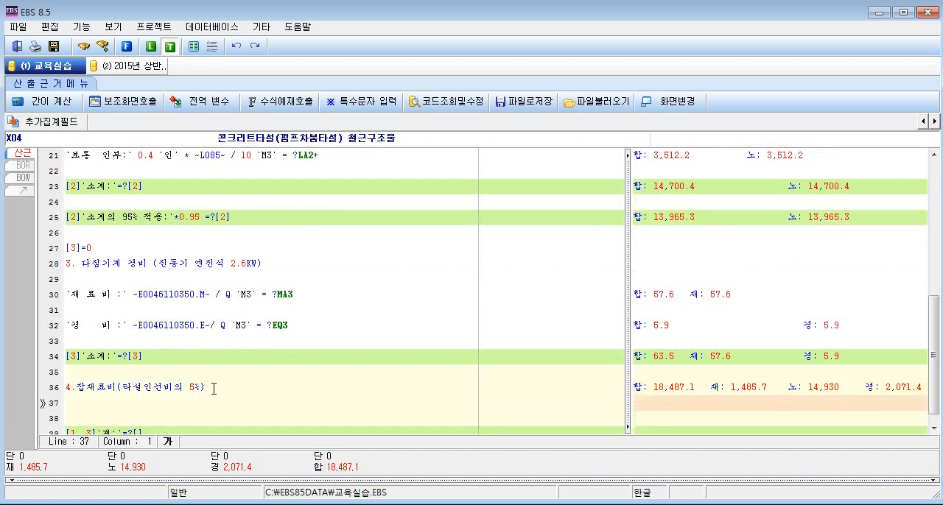
pyautogui.write('{[2]}')
pyautogui.moveTo(239, 217); pyautogui.dragTo(215, 217)
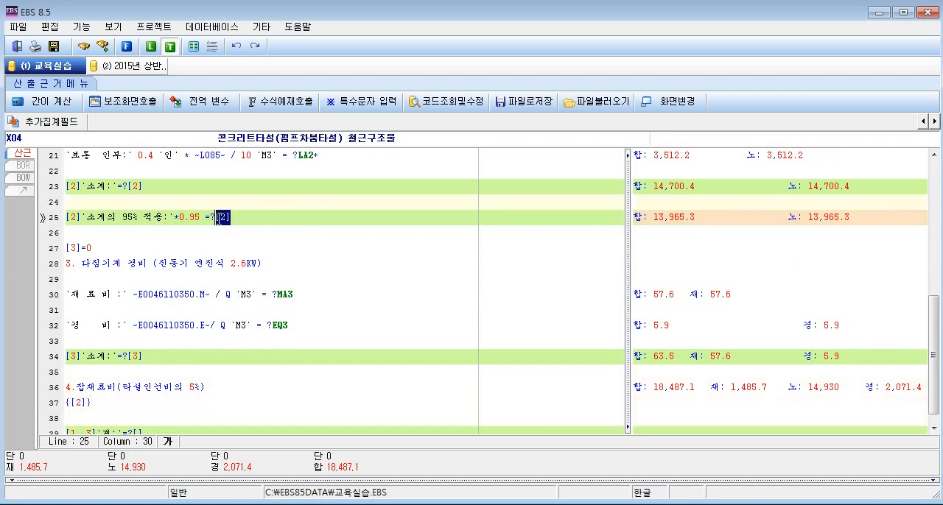
# Complete the 잡재료비 formula with * 0.05 =?MA4 so it counts as material cost.
pyautogui.click(98, 403)
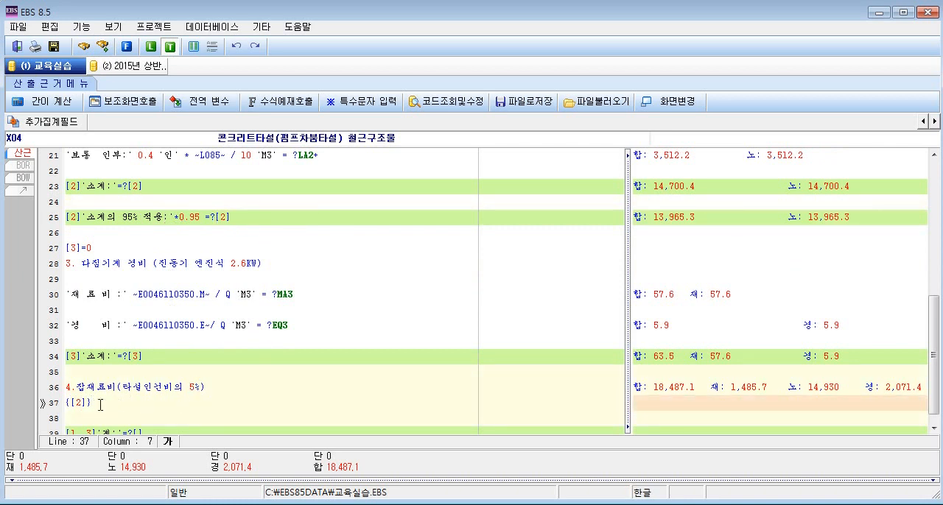
pyautogui.write('* 0.05 =?')
pyautogui.moveTo(86, 391); pyautogui.dragTo(116, 391)
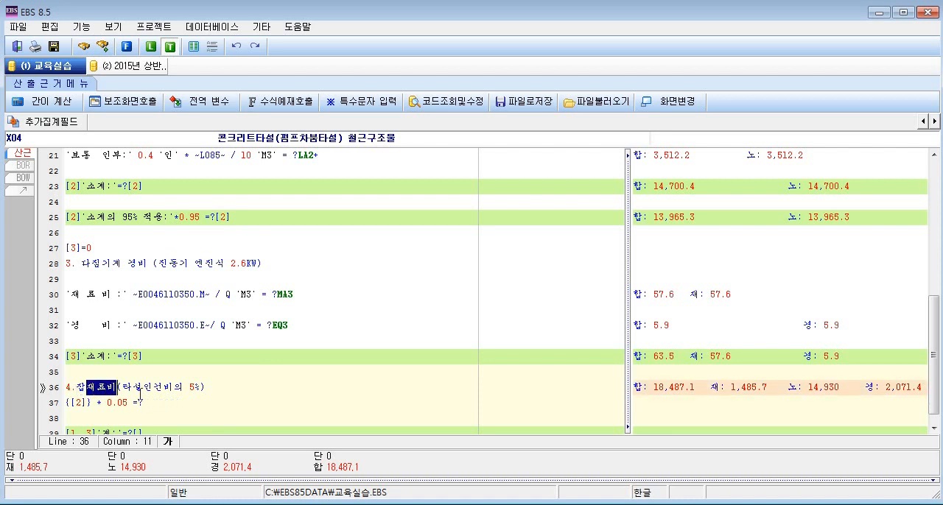
pyautogui.click(236, 402)
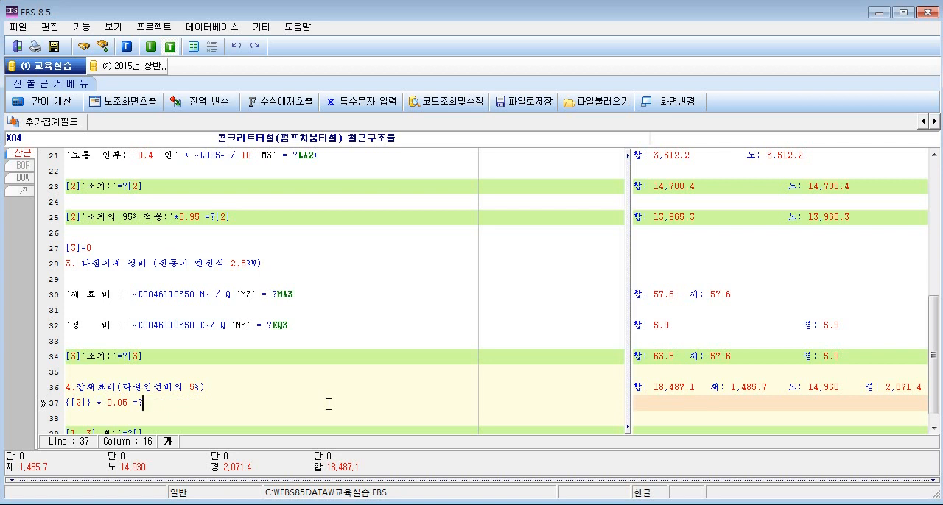
pyautogui.press('Hangul')
pyautogui.write('MA')
pyautogui.write('4')
pyautogui.moveTo(160, 404); pyautogui.dragTo(144, 404)
# Enter the reset line [4]=0 on the blank line above the 잡재료비 heading.
pyautogui.press('Up')
pyautogui.press('Up')
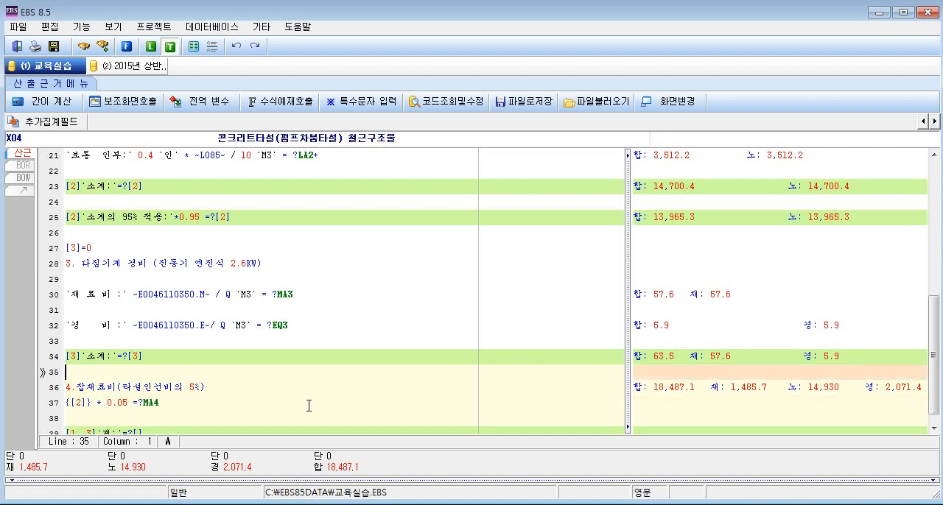
pyautogui.write('[4]=0')
pyautogui.moveTo(163, 403); pyautogui.dragTo(139, 404)
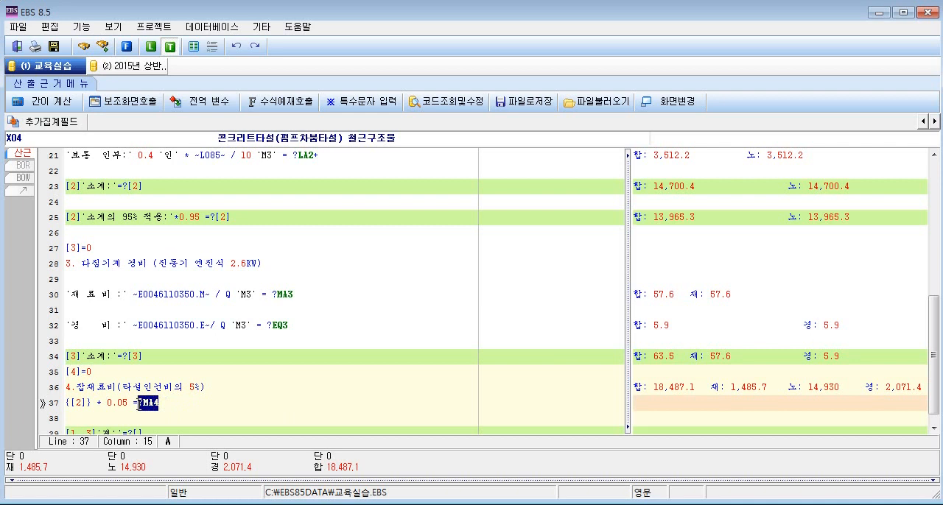
pyautogui.press('Up')
pyautogui.press('Up')
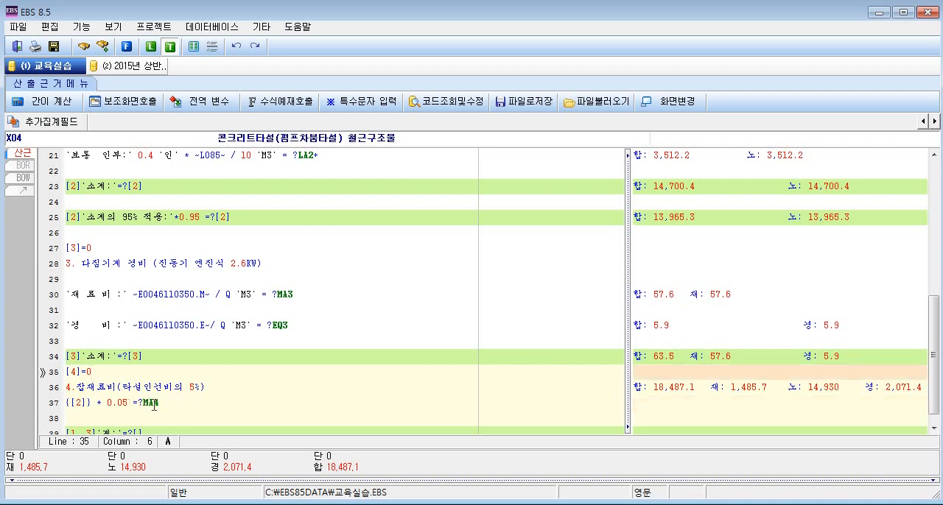
pyautogui.moveTo(71, 403); pyautogui.dragTo(164, 402)
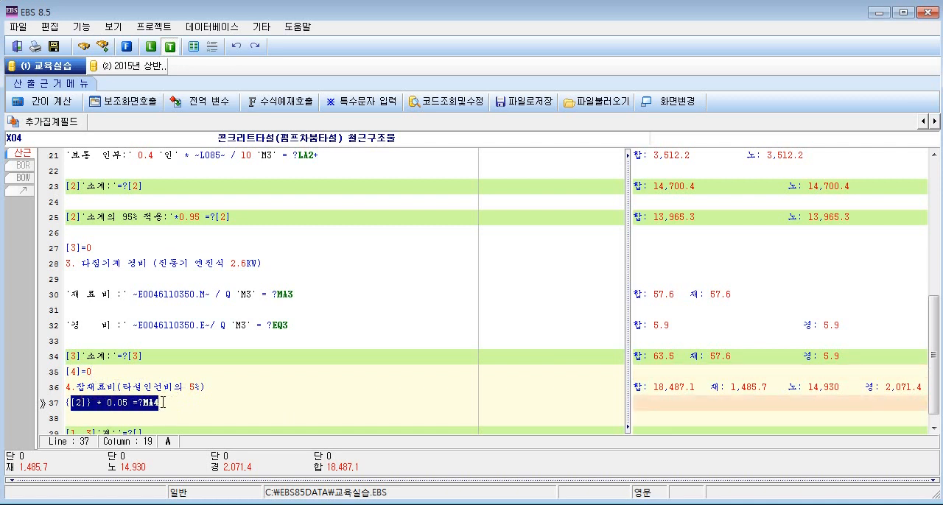
pyautogui.click(164, 402)
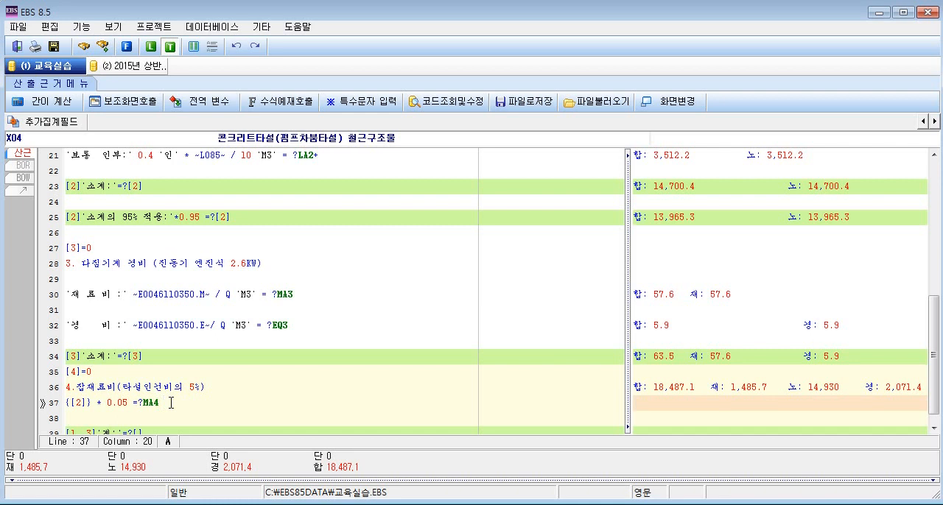
# Add the section 4 subtotal line [4]'소계:'=?[4] below the 잡재료비 formula.
pyautogui.press('Return')
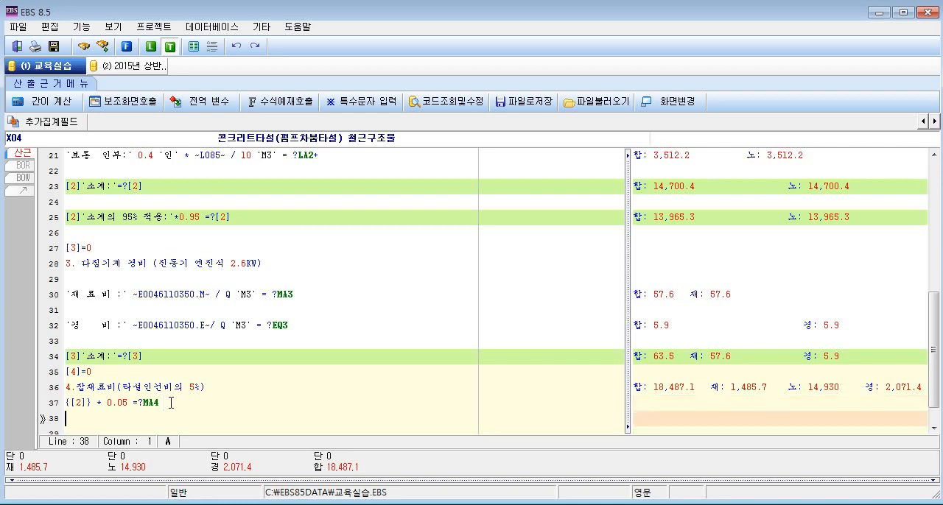
pyautogui.write("[4]''")
pyautogui.press('Left')
pyautogui.press('Hangul')
pyautogui.write("소계:'=?[4]")
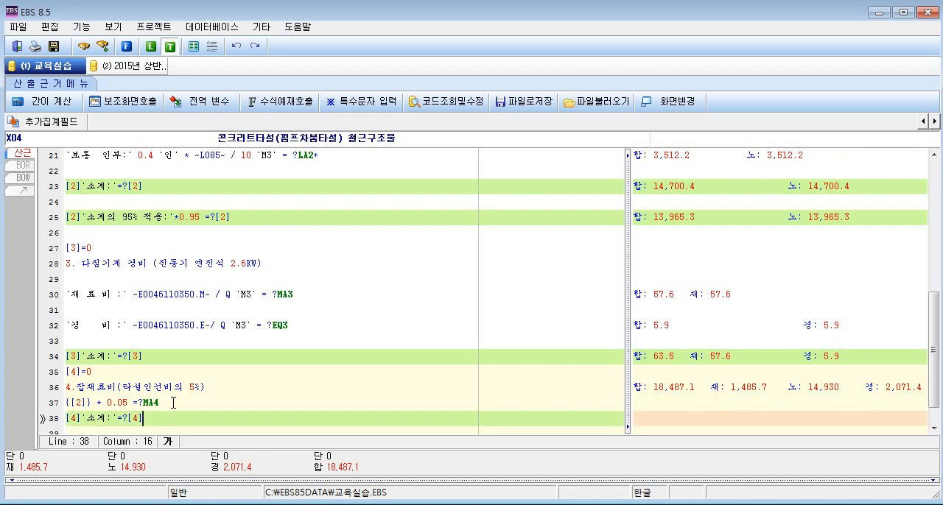
# Extend the subtotal range of the final 계 line to [1..4].
pyautogui.scroll(-1, 173, 403)
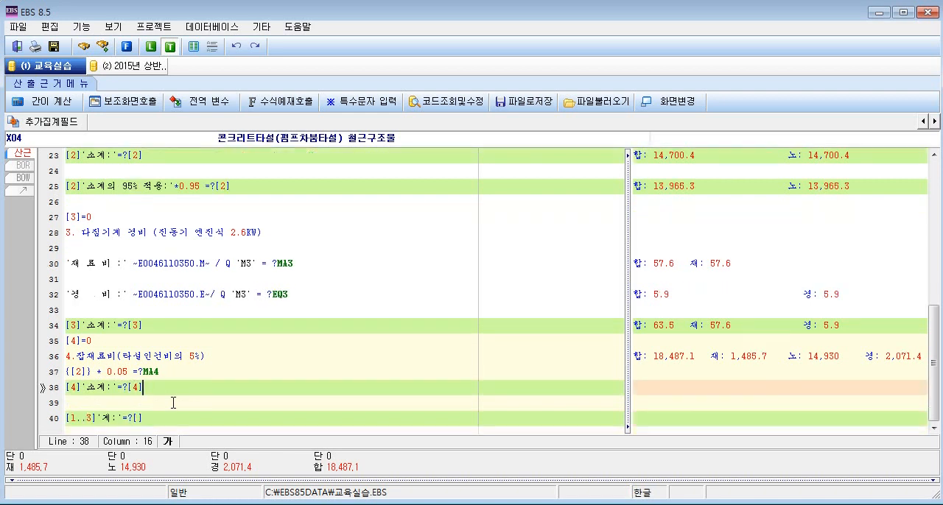
pyautogui.click(108, 419)
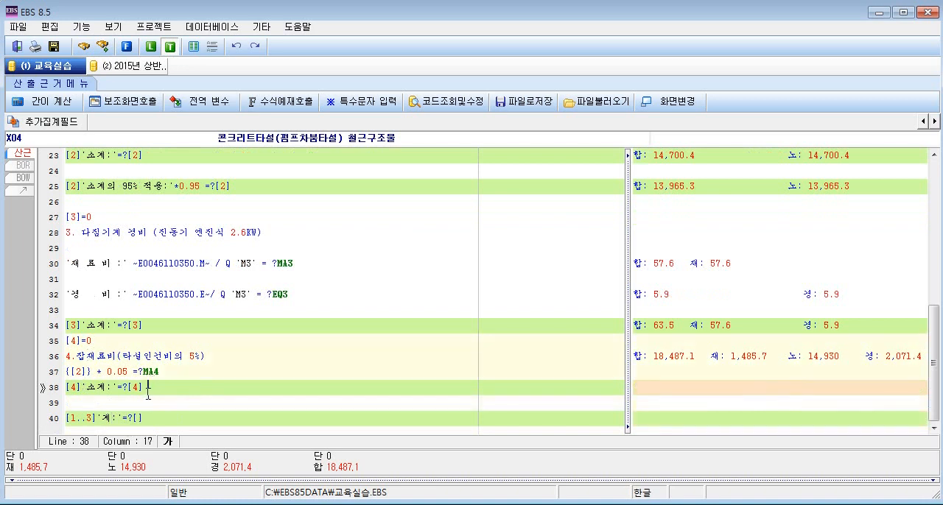
pyautogui.moveTo(148, 389); pyautogui.dragTo(67, 420)
pyautogui.click(154, 420)
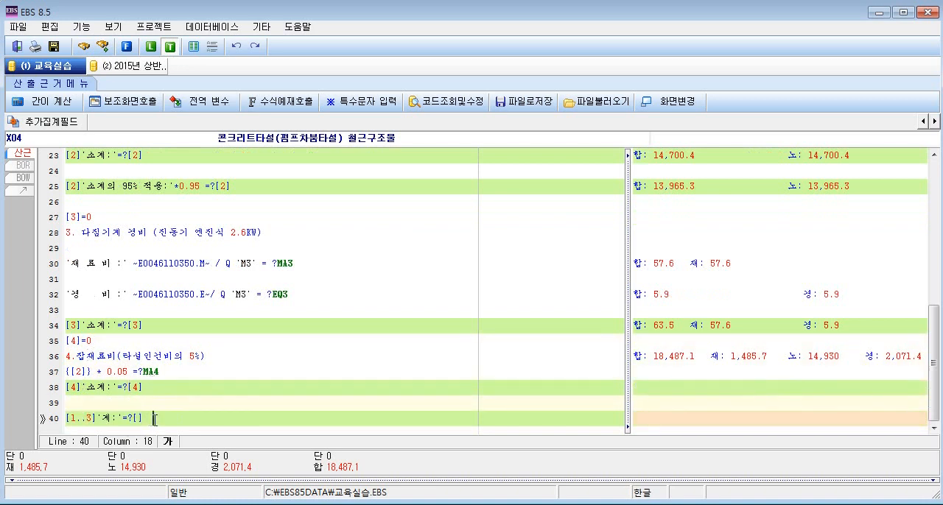
pyautogui.click(91, 421)
pyautogui.press('BackSpace')
pyautogui.write('4')
pyautogui.click(157, 418)
pyautogui.scroll(-1, 199, 409)
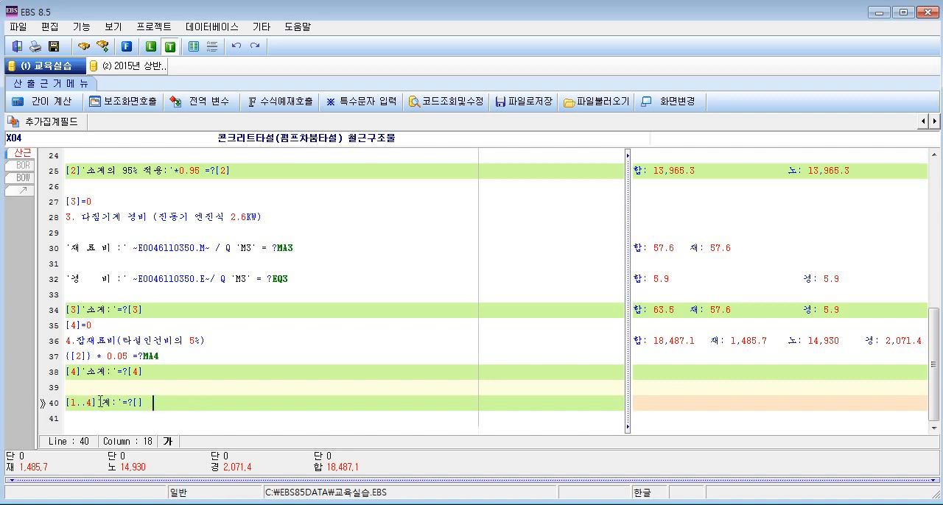
pyautogui.moveTo(97, 403); pyautogui.dragTo(62, 403)
pyautogui.press('End')
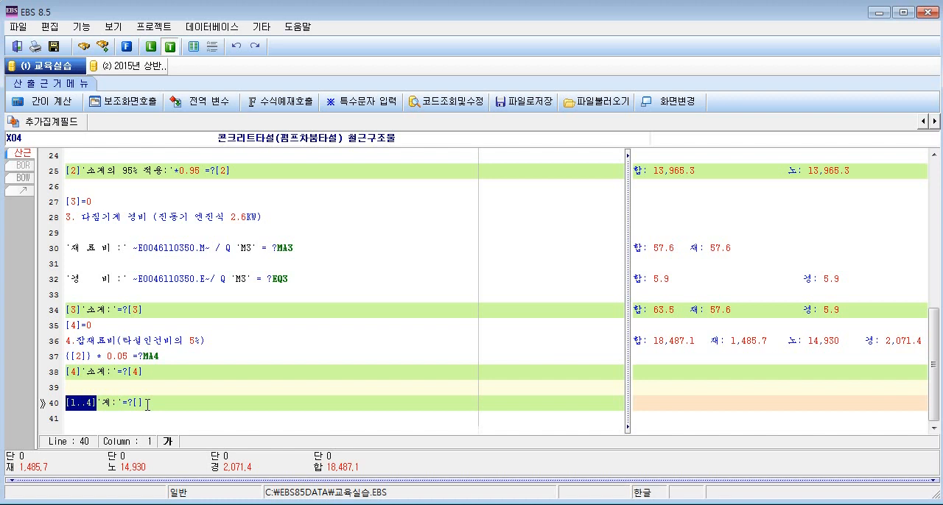
pyautogui.click(144, 403)
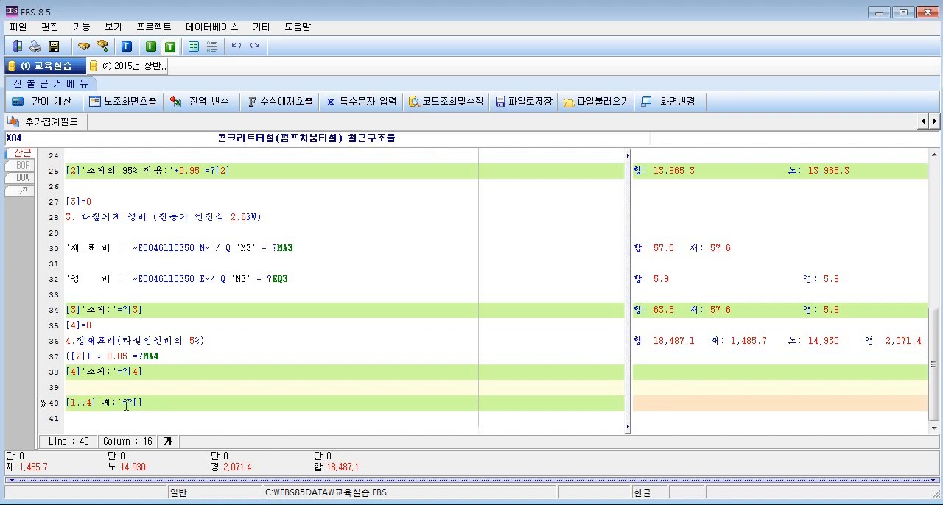
pyautogui.moveTo(127, 403); pyautogui.dragTo(148, 403)
pyautogui.click(171, 403)
# Calculate the X04 basis, check the section 4 소계 and 계 rows in the result, and close it.
pyautogui.click(59, 111)
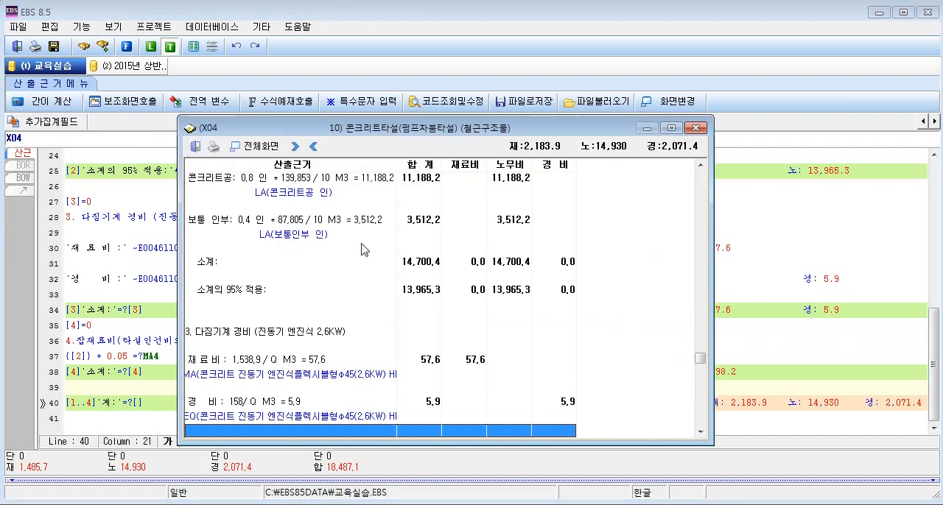
pyautogui.click(409, 295)
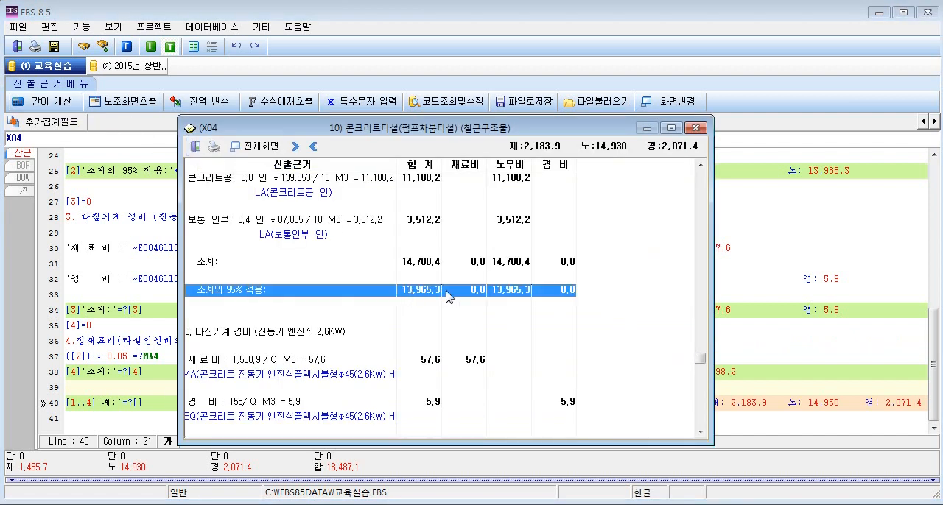
pyautogui.press('Down')
pyautogui.press('Down')
pyautogui.press('Down')
pyautogui.press('Down')
pyautogui.press('Down')
pyautogui.press('Down')
pyautogui.press('Down')
pyautogui.press('Down')
pyautogui.press('Down')
pyautogui.press('Down')
pyautogui.press('Down')
pyautogui.press('Down')
pyautogui.press('Down')
pyautogui.press('Down')
pyautogui.press('Down')
pyautogui.press('Down')
pyautogui.press('Down')
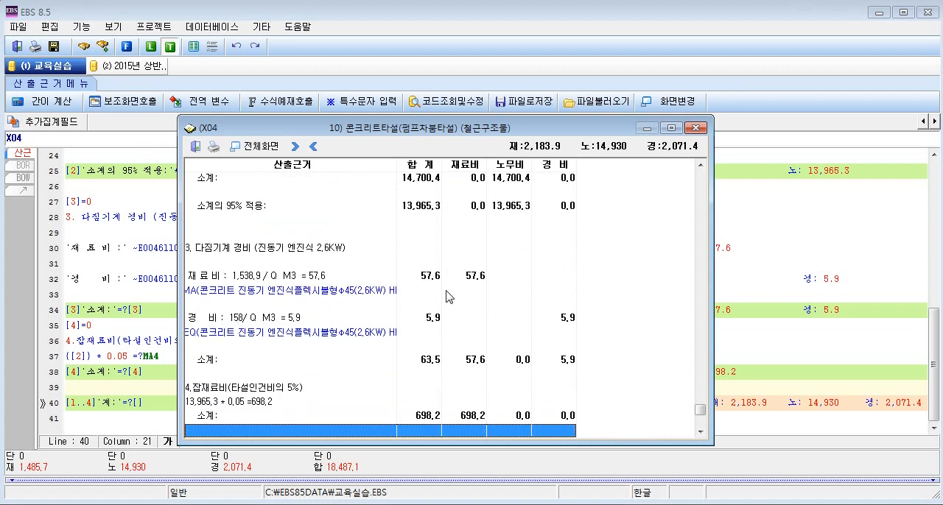
pyautogui.moveTo(424, 380); pyautogui.dragTo(444, 402)
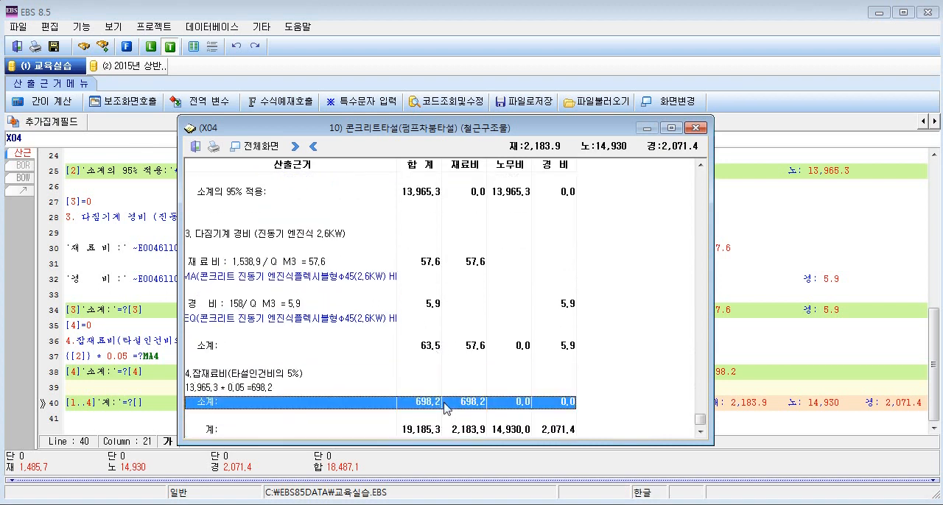
pyautogui.click(259, 434)
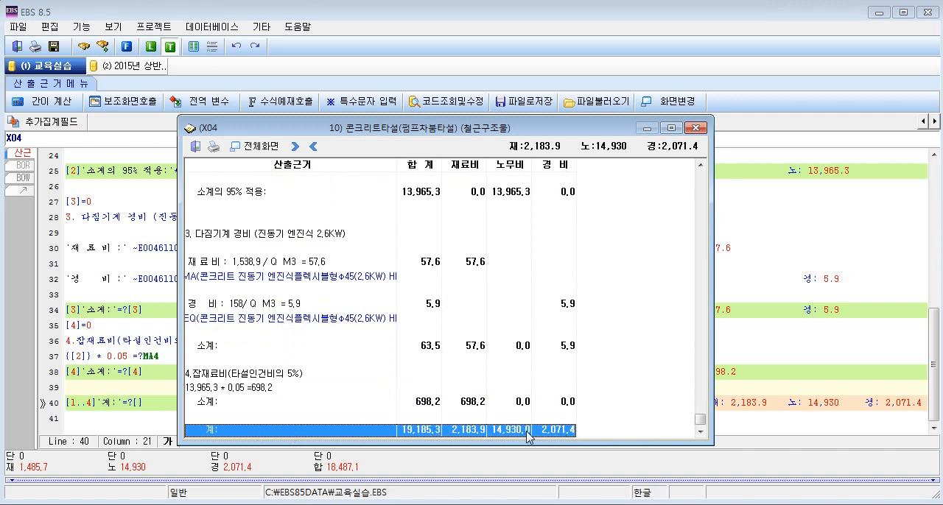
pyautogui.click(696, 131)
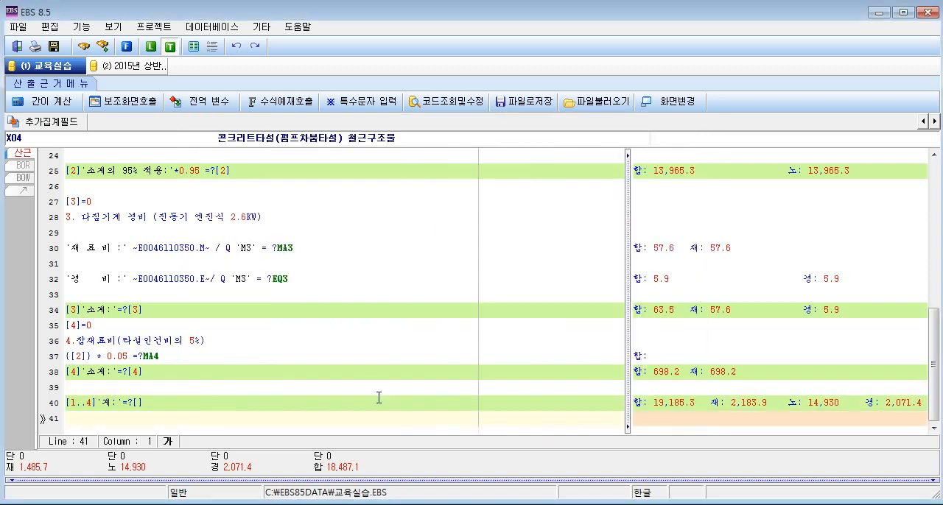
# Save and close the X04 calculation basis, and select the X04 item in the 일위대가 list.
pyautogui.hotkey('ctrl', 's')
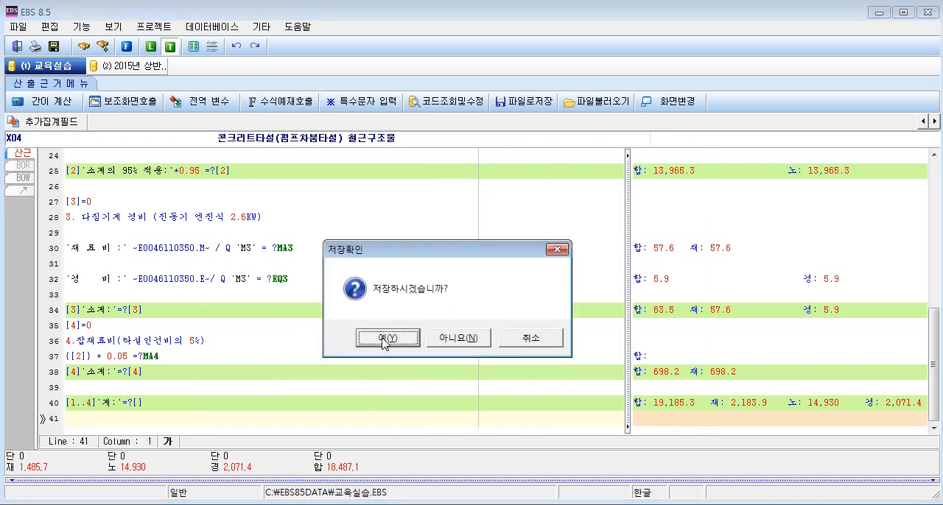
pyautogui.click(519, 340)
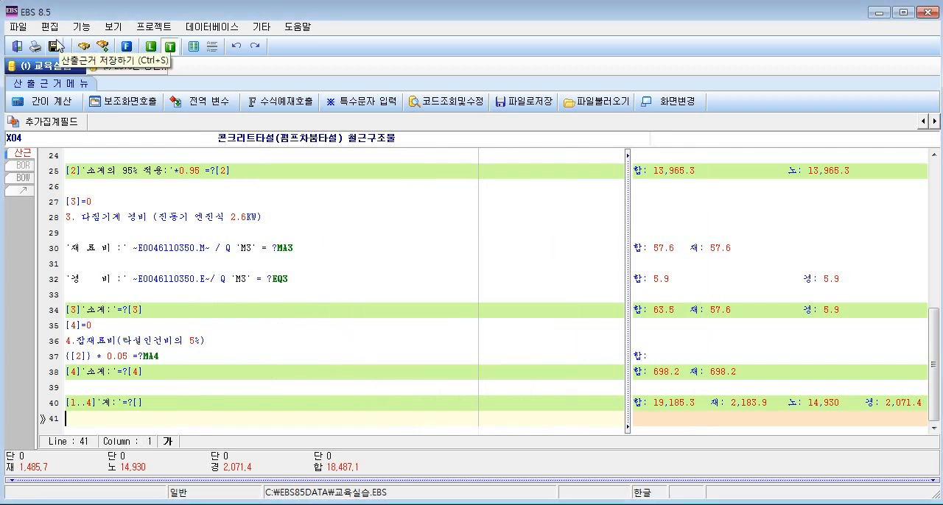
pyautogui.click(18, 47)
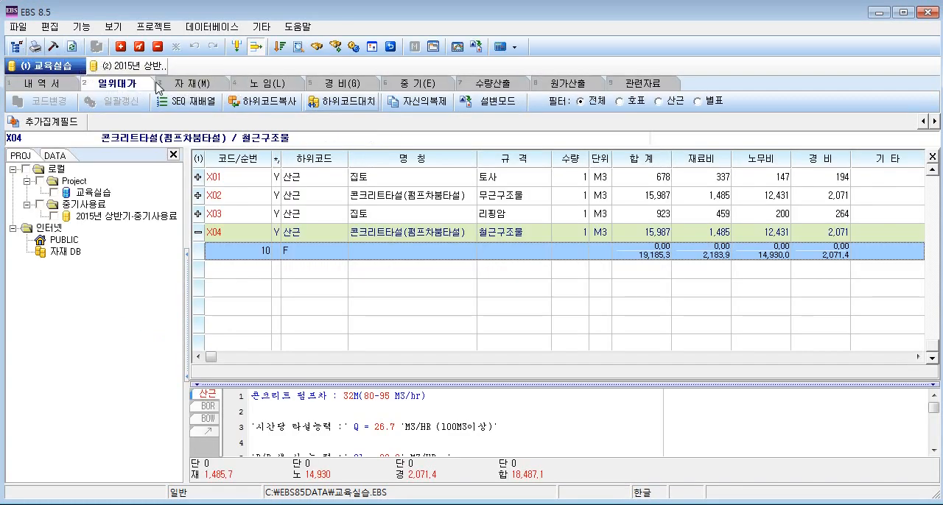
pyautogui.click(648, 232)
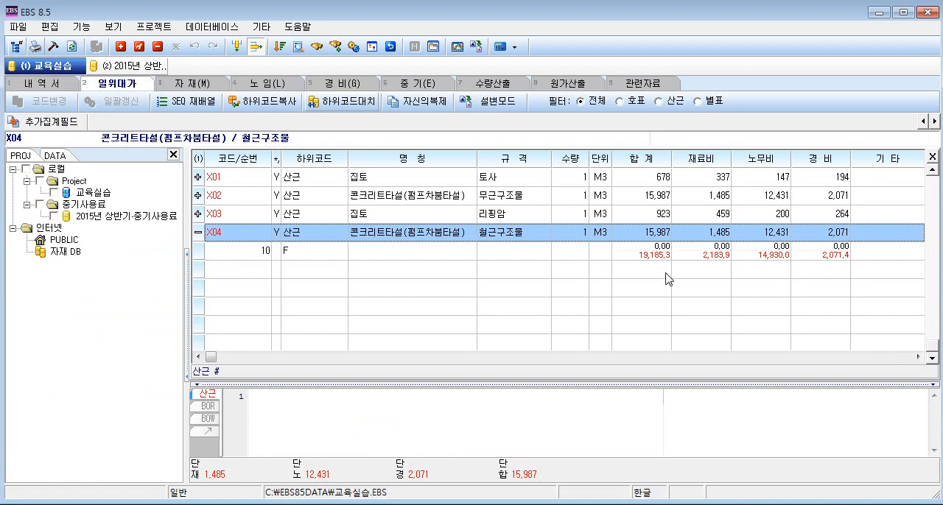
# Recalculate the X04 철근구조물 item in the 일위대가 list and compare its amounts with those of its calculation row 10.
pyautogui.click(632, 254)
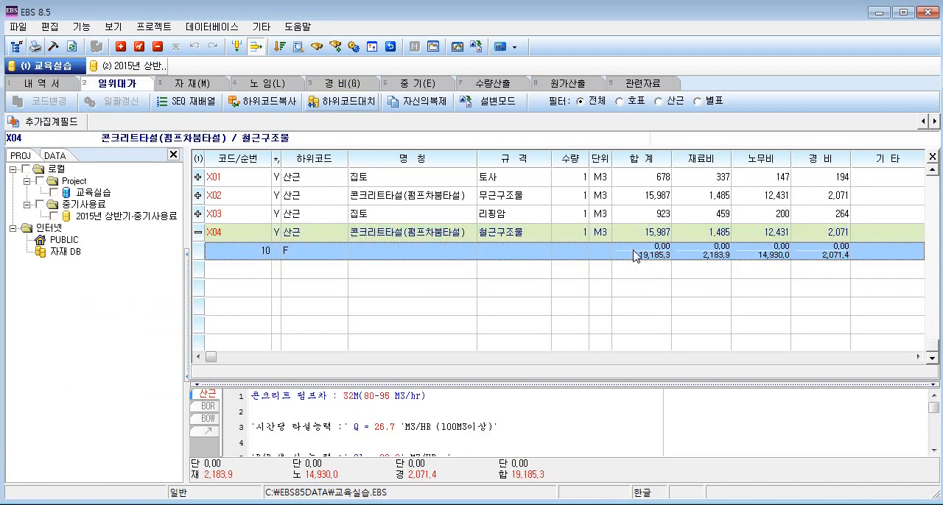
pyautogui.click(711, 235)
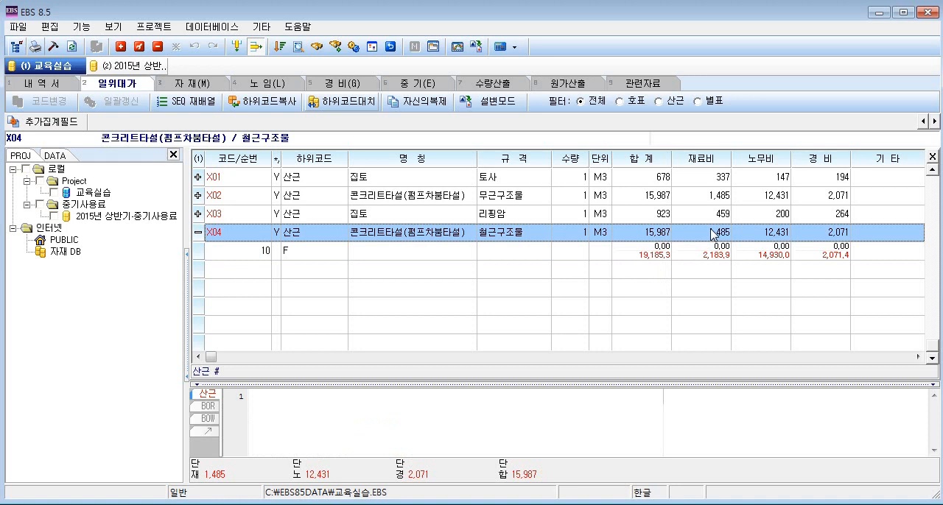
pyautogui.click(508, 47)
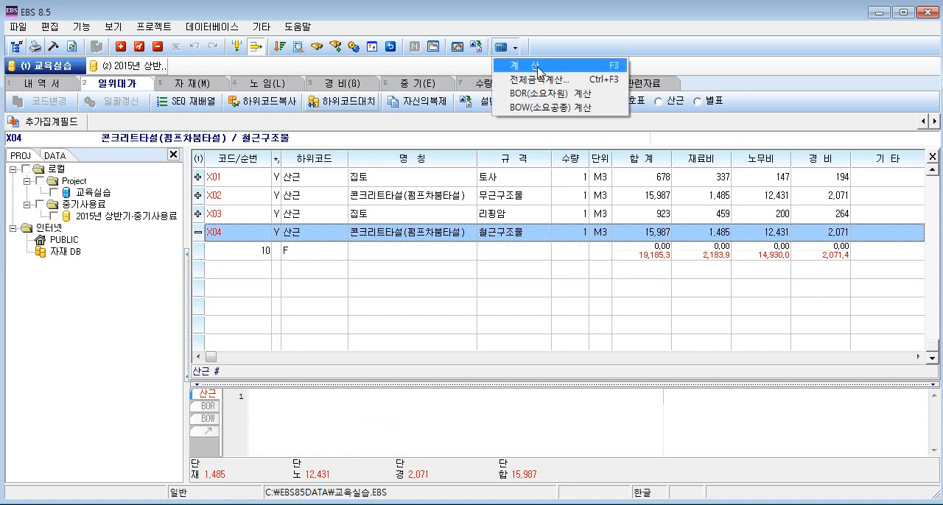
pyautogui.click(537, 66)
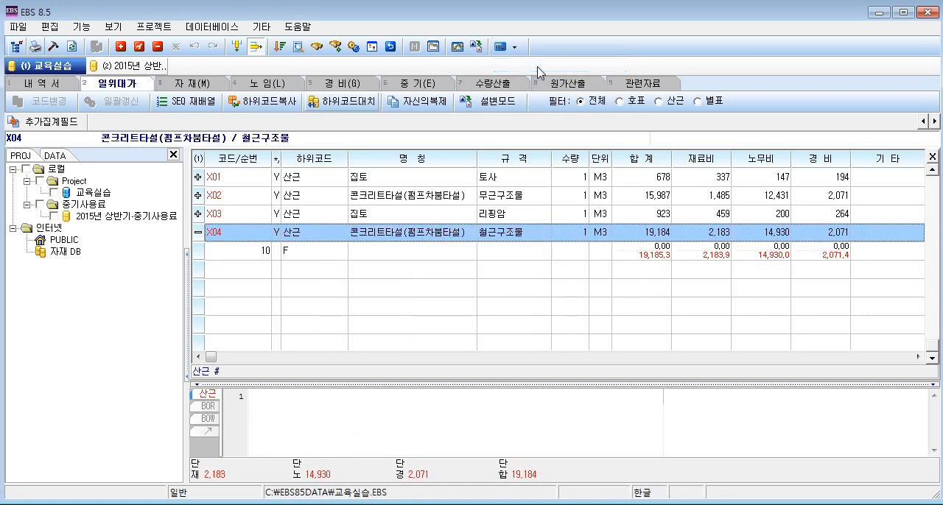
pyautogui.click(637, 257)
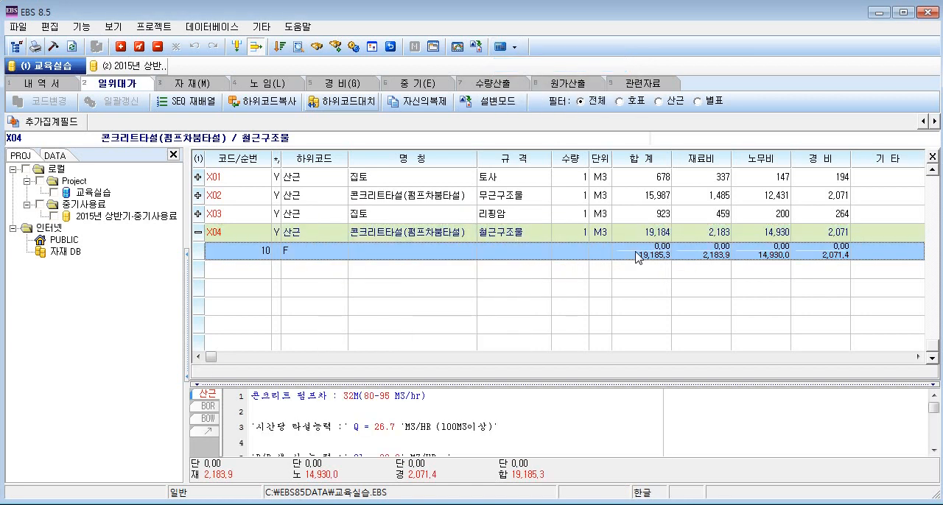
pyautogui.click(675, 234)
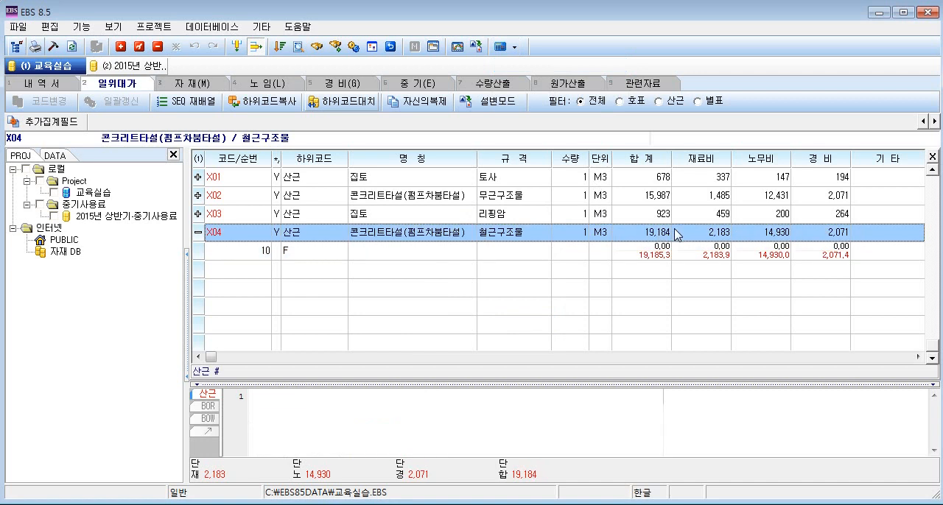